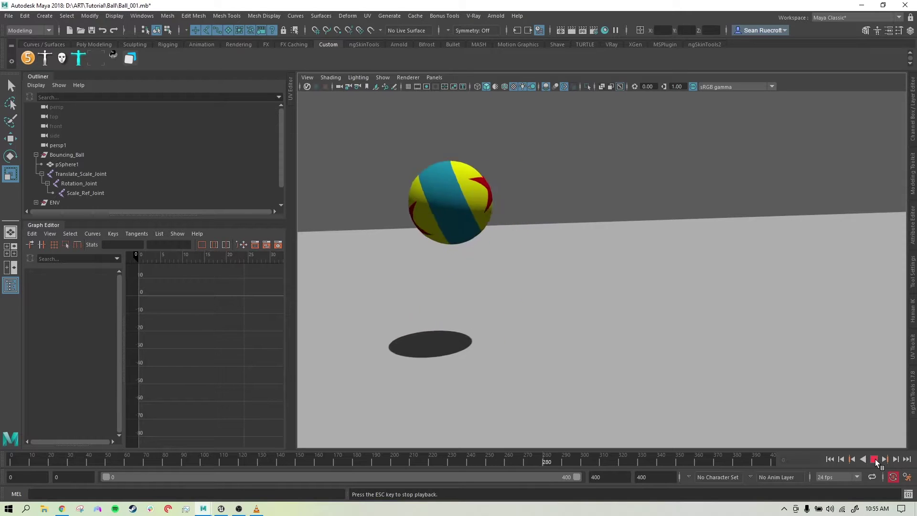
# Step: Stop the playback, switch to VLC to watch the Unreal ball bounce test video, pause it and return to Maya
pyautogui.click(874, 459)
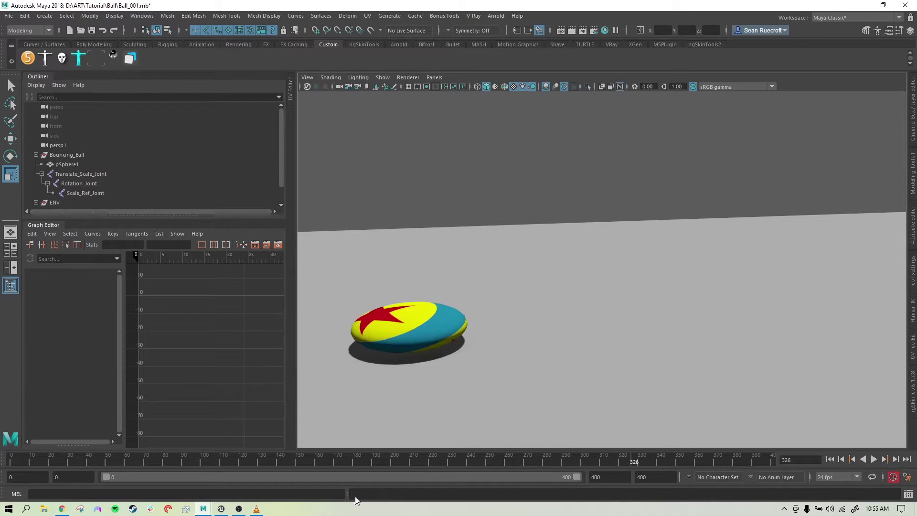
pyautogui.click(256, 508)
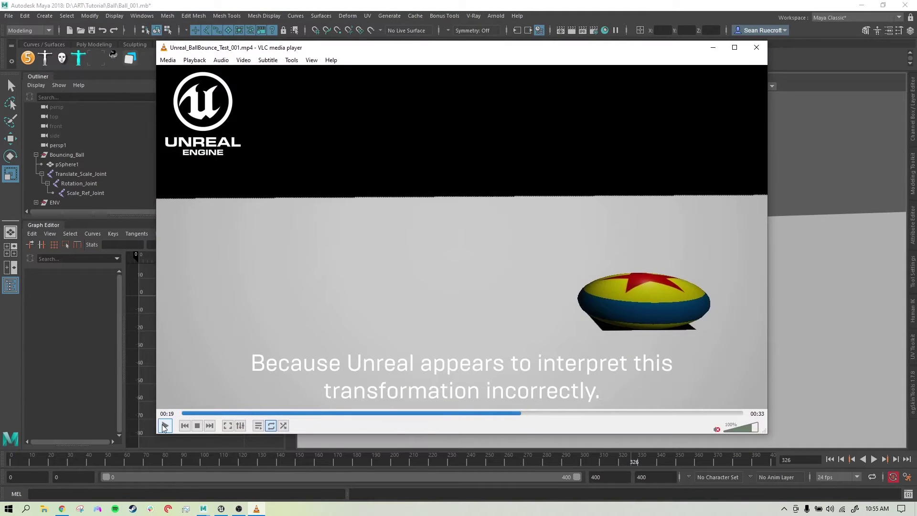
pyautogui.click(165, 426)
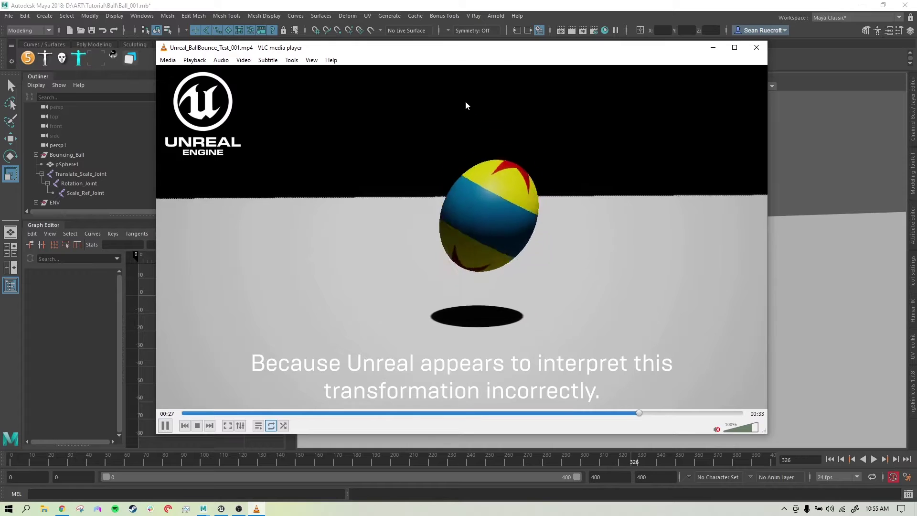
pyautogui.click(165, 426)
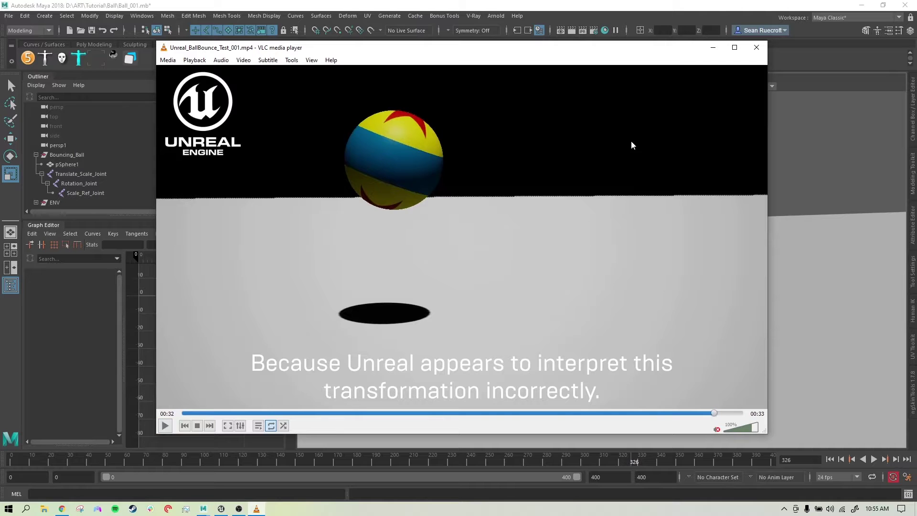
pyautogui.click(713, 49)
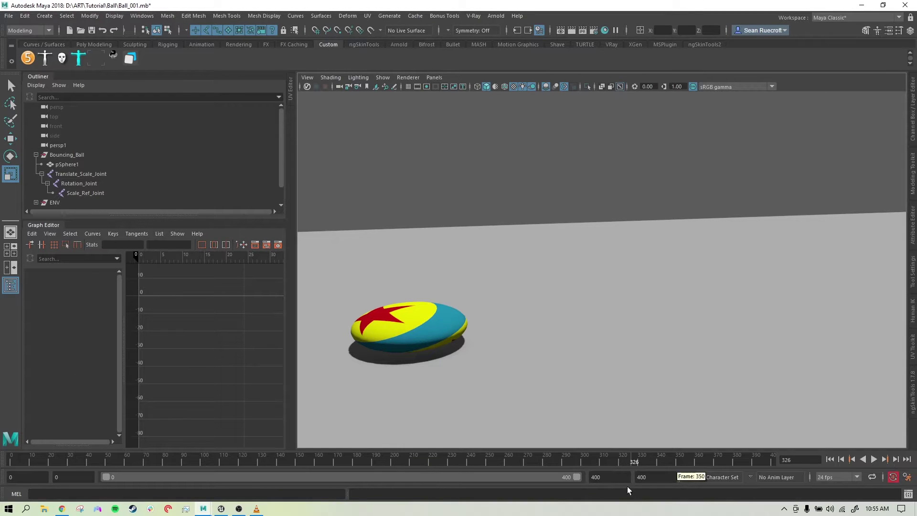
# Step: Scrub back through the timeline and play the early bounces to examine the ball's squash and rotation
pyautogui.moveTo(630, 460); pyautogui.dragTo(123, 451)
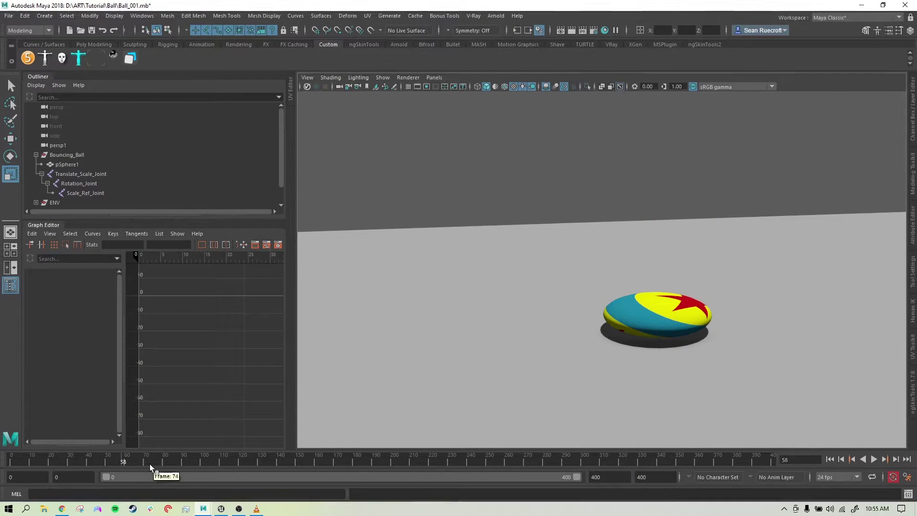
pyautogui.hotkey('alt', 'v')
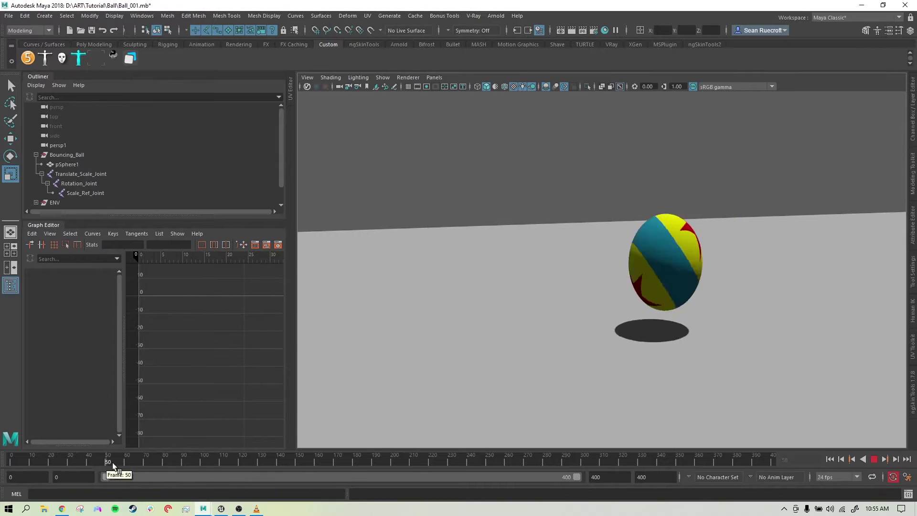
pyautogui.click(182, 467)
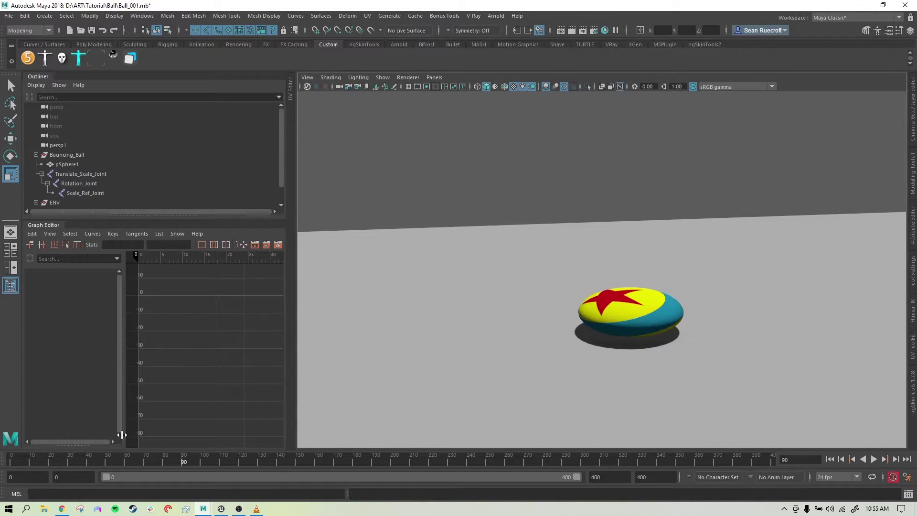
pyautogui.hotkey('alt', 'v')
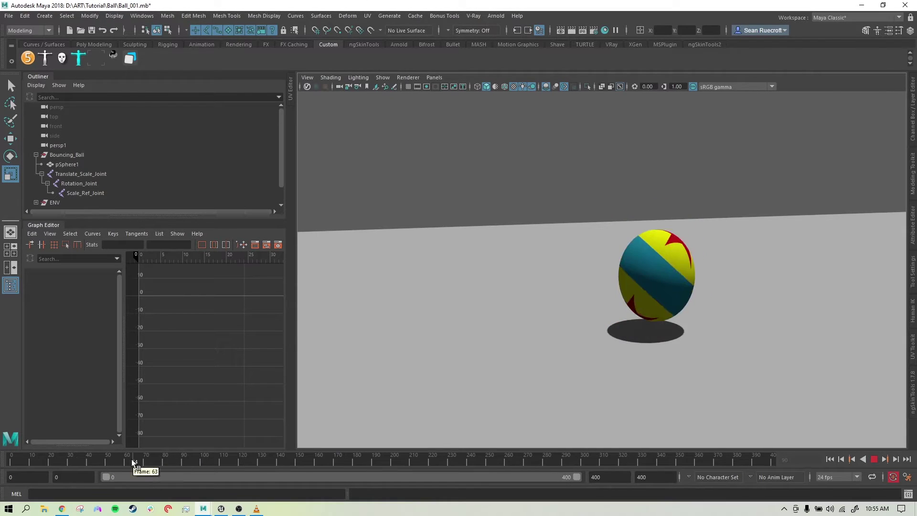
pyautogui.click(179, 463)
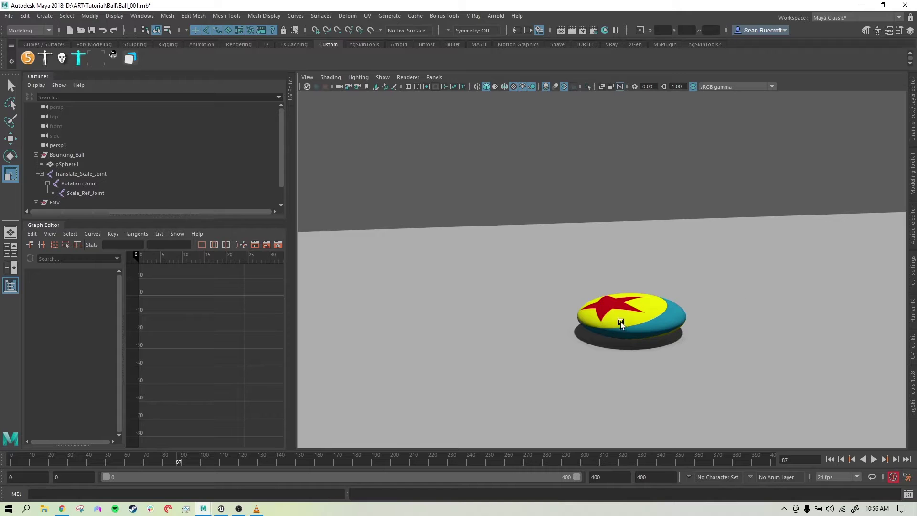
# Step: Show joints in the viewport and review the animation curves of Translate_Scale_Joint, Rotation_Joint and Scale_Ref_Joint
pyautogui.click(390, 77)
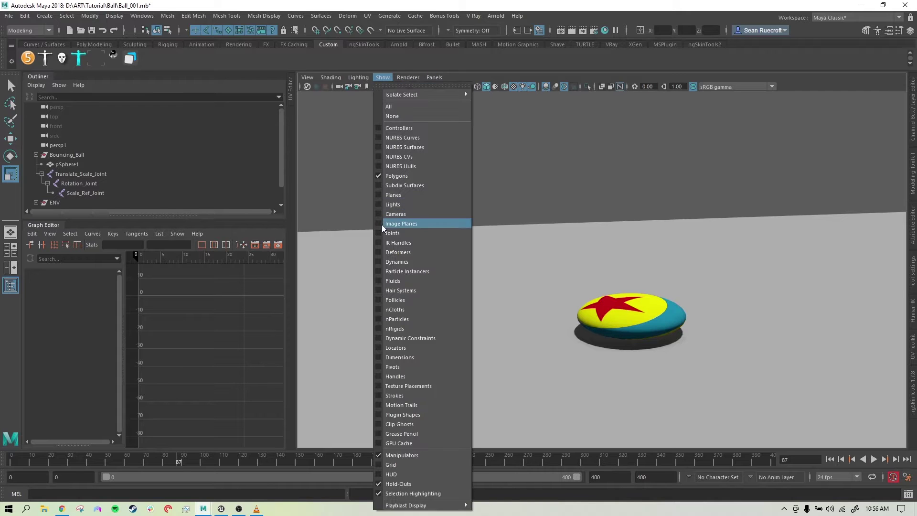
pyautogui.click(392, 233)
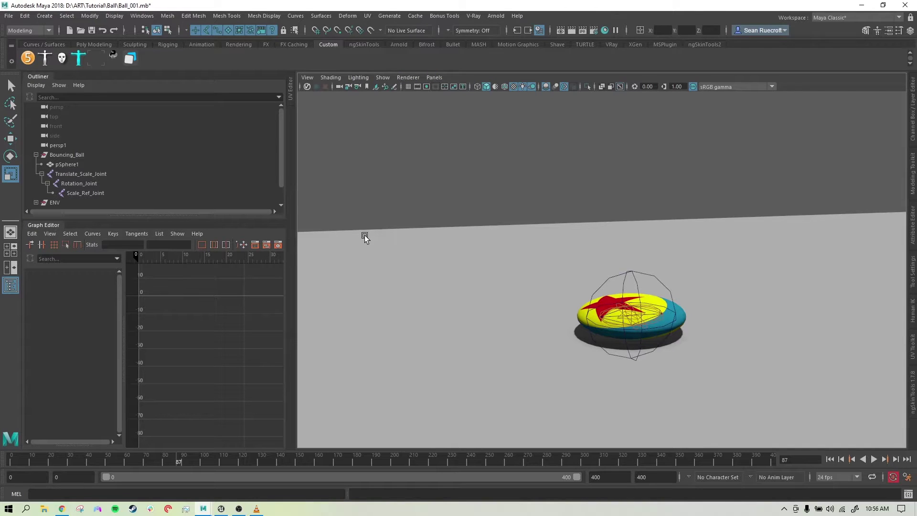
pyautogui.click(81, 174)
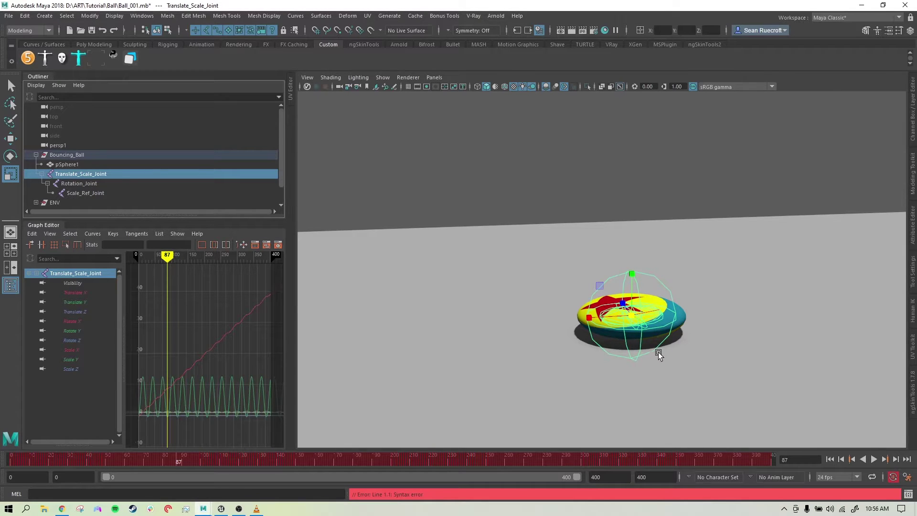
pyautogui.click(88, 183)
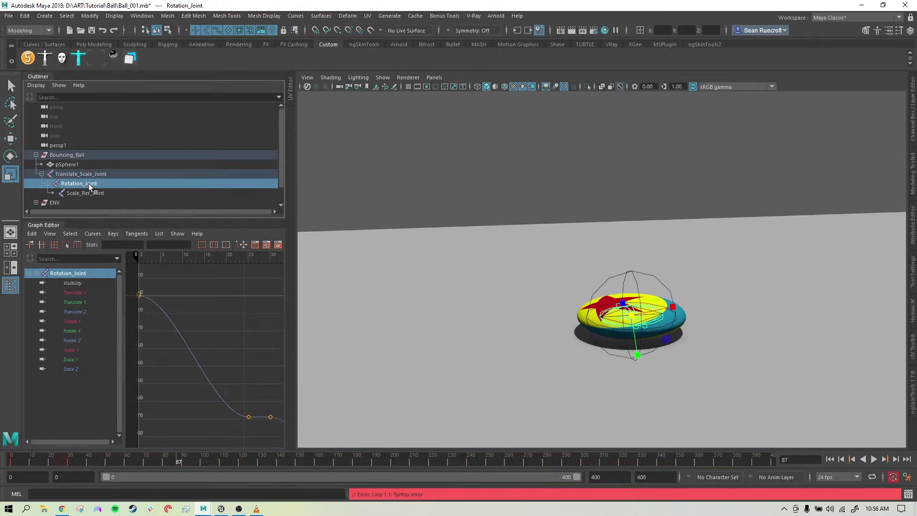
pyautogui.press('f')
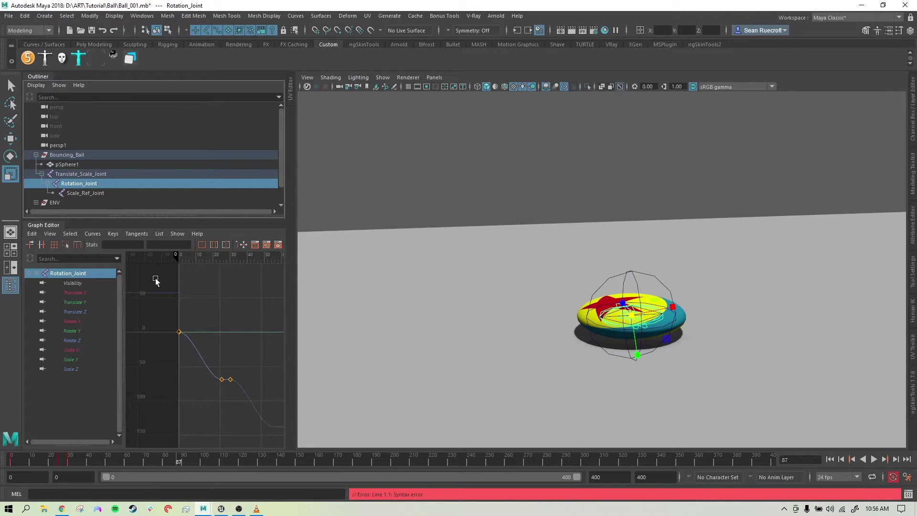
pyautogui.click(78, 192)
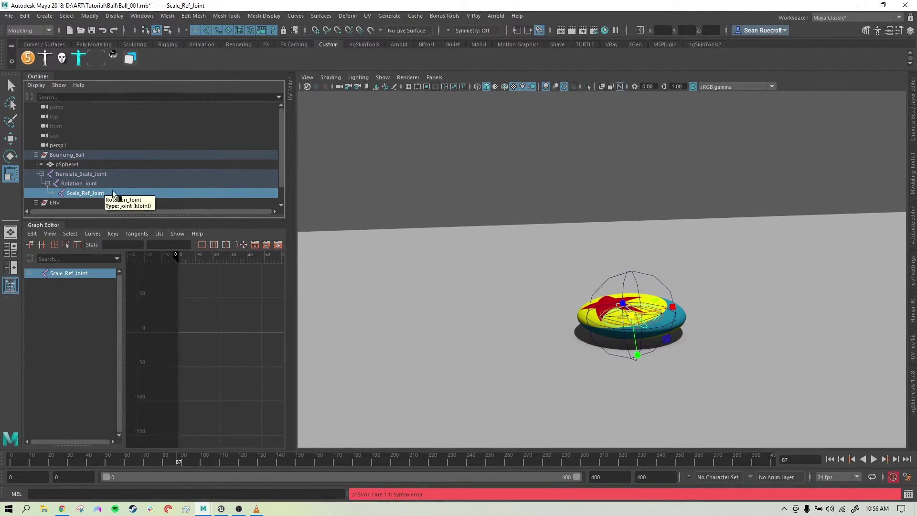
# Step: With the time set to frame 0, copy all Scale Y keys of Translate_Scale_Joint in the Graph Editor
pyautogui.moveTo(178, 459); pyautogui.dragTo(11, 460)
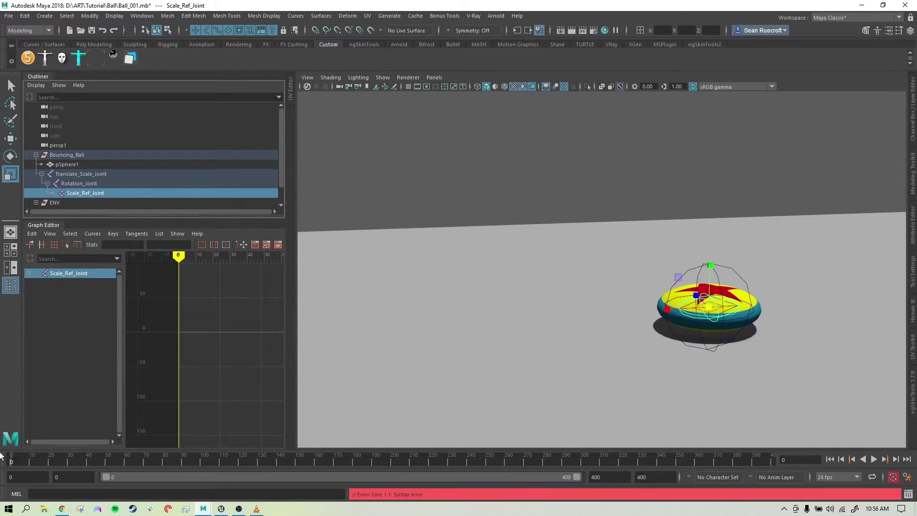
pyautogui.click(67, 174)
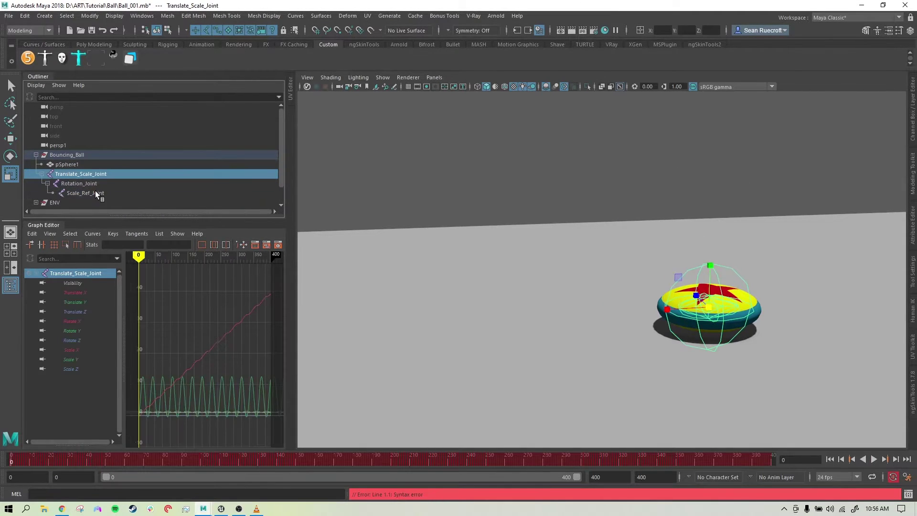
pyautogui.click(76, 358)
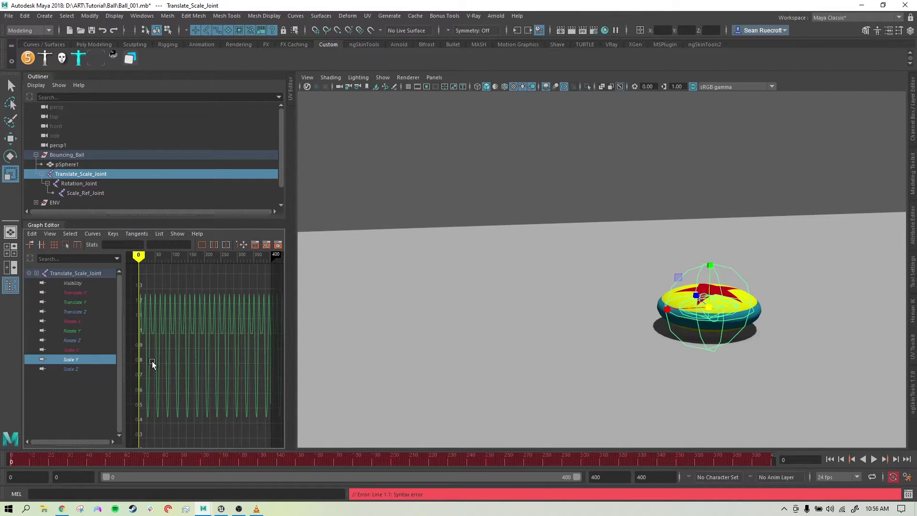
pyautogui.hotkey('alt', 'v')
pyautogui.moveTo(24, 458); pyautogui.dragTo(68, 453)
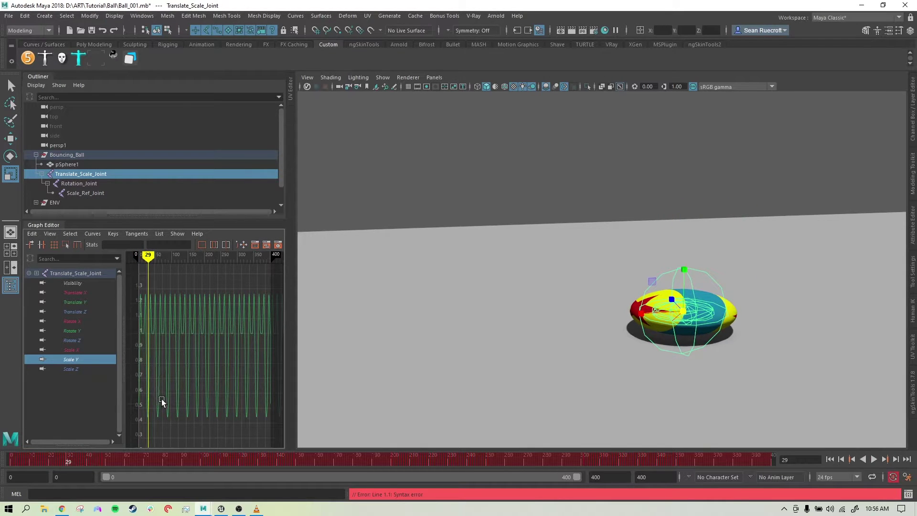
pyautogui.moveTo(170, 422)
pyautogui.keyDown('alt'); pyautogui.mouseDown(button='right')
pyautogui.moveTo(205, 430)
pyautogui.moveTo(164, 432)
pyautogui.moveTo(170, 411)
pyautogui.mouseUp(button='right'); pyautogui.keyUp('alt')
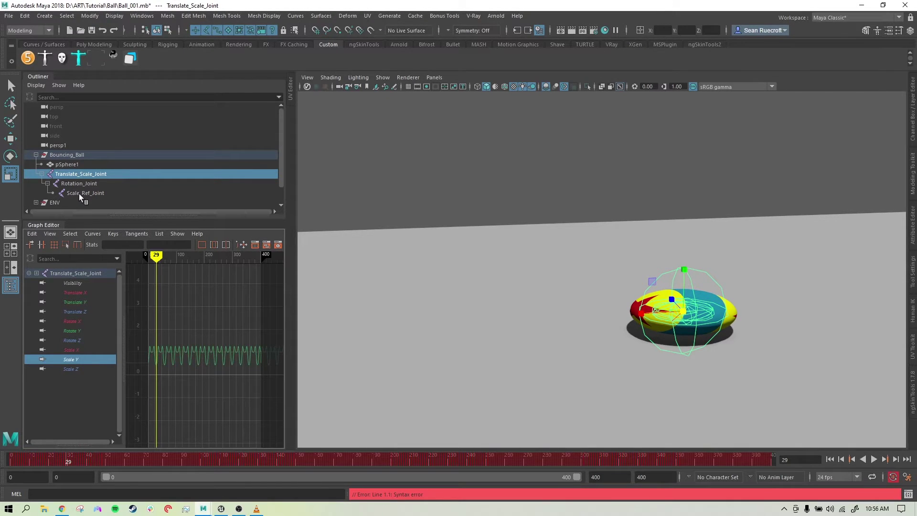
pyautogui.click(2, 461)
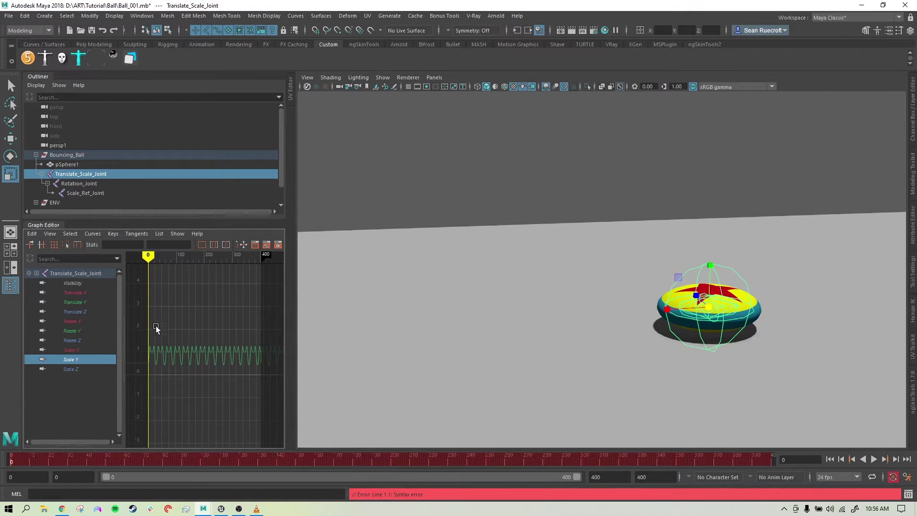
pyautogui.moveTo(136, 326); pyautogui.dragTo(273, 390)
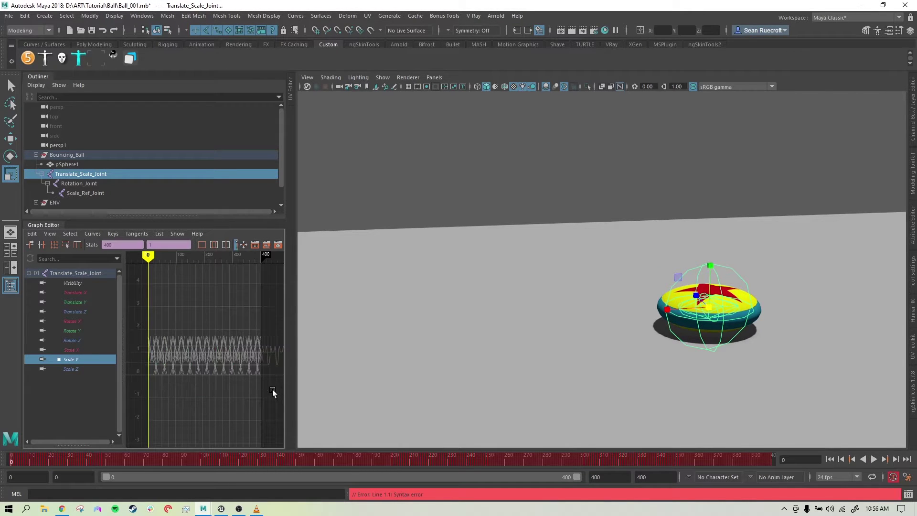
pyautogui.hotkey('ctrl', 'c')
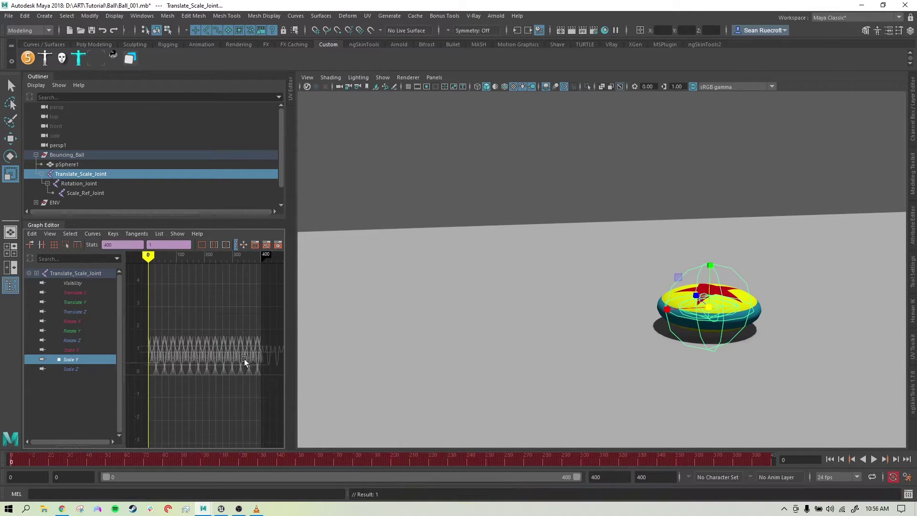
# Step: Key the Scale X, Scale Y and Scale Z channels of Scale_Ref_Joint at frame 0
pyautogui.click(92, 193)
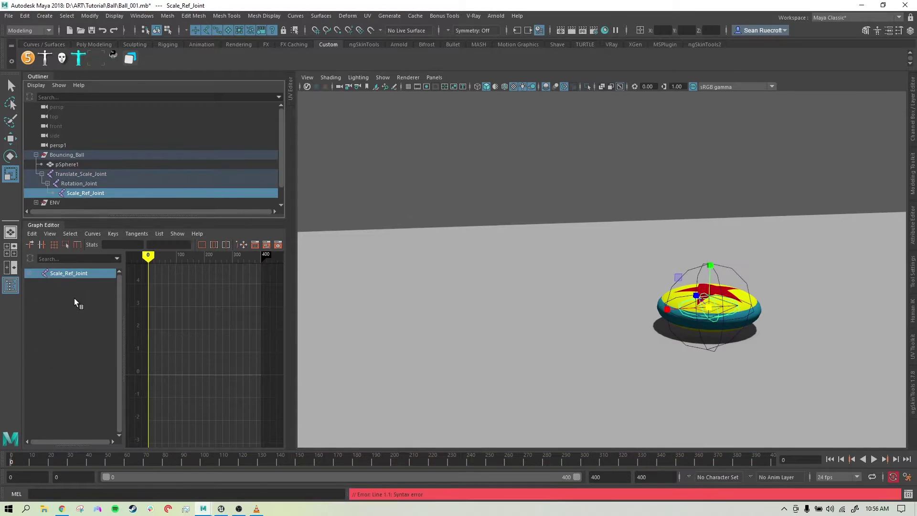
pyautogui.click(913, 99)
pyautogui.moveTo(858, 150); pyautogui.dragTo(858, 165)
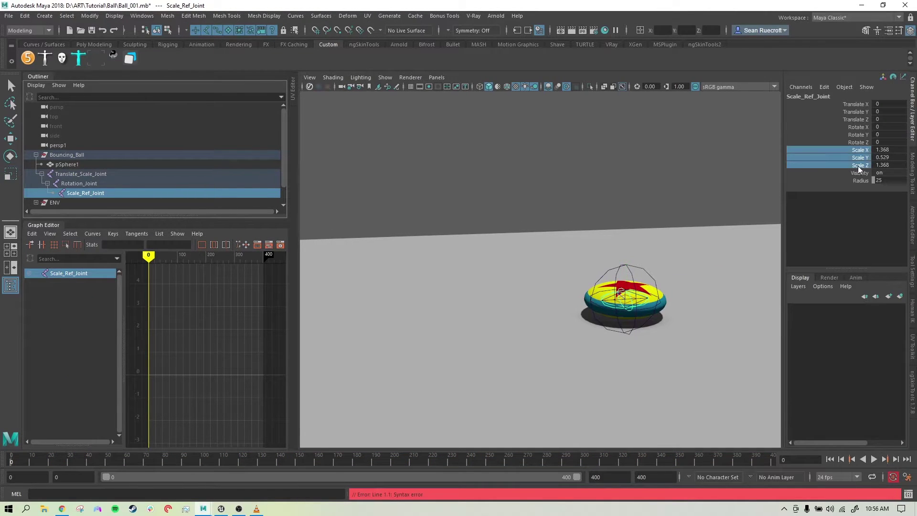
pyautogui.rightClick(858, 167)
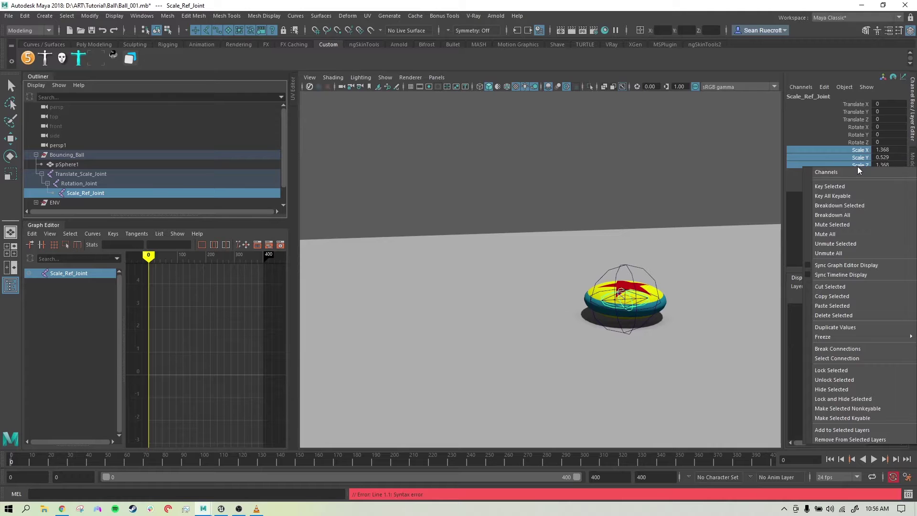
pyautogui.click(835, 187)
# Step: Paste the copied keys onto the Scale Y curve of Scale_Ref_Joint
pyautogui.click(67, 356)
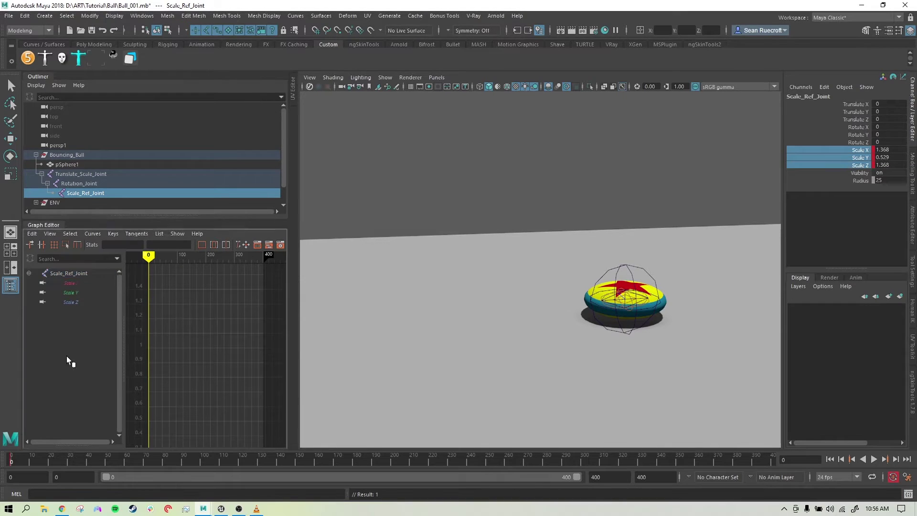
pyautogui.click(72, 292)
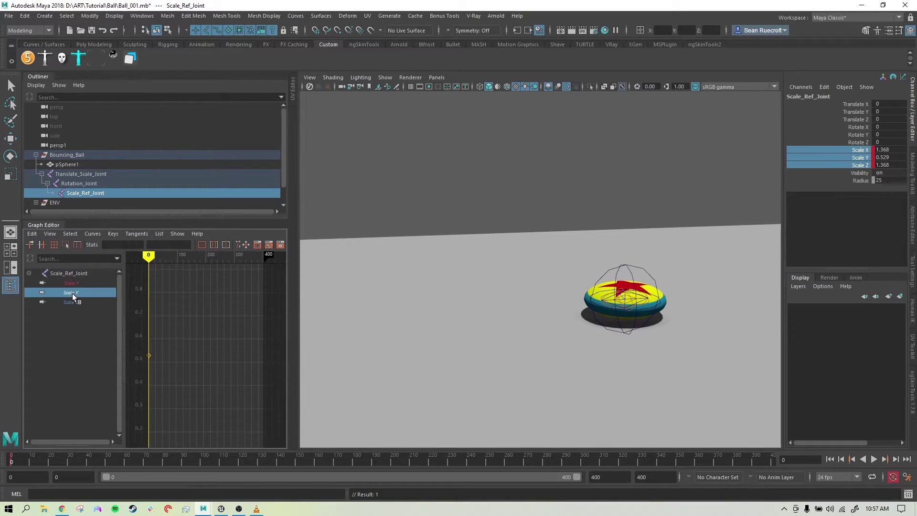
pyautogui.hotkey('ctrl', 'v')
pyautogui.scroll(-5, 181, 388)
pyautogui.moveTo(256, 324)
pyautogui.mouseDown(button='right')
pyautogui.moveTo(255, 340)
pyautogui.moveTo(247, 320)
pyautogui.mouseUp(button='right')
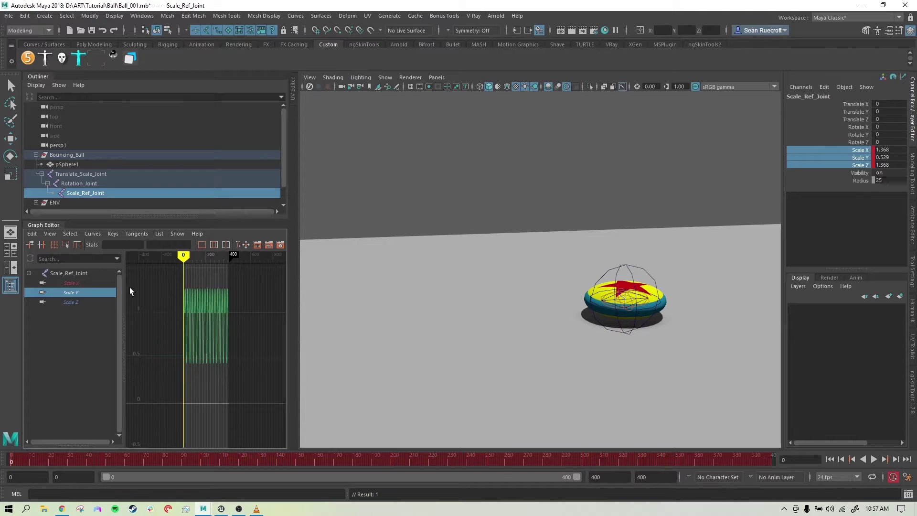
# Step: Copy all Scale X keys of Translate_Scale_Joint and paste them onto the Scale X curve of Scale_Ref_Joint
pyautogui.click(57, 174)
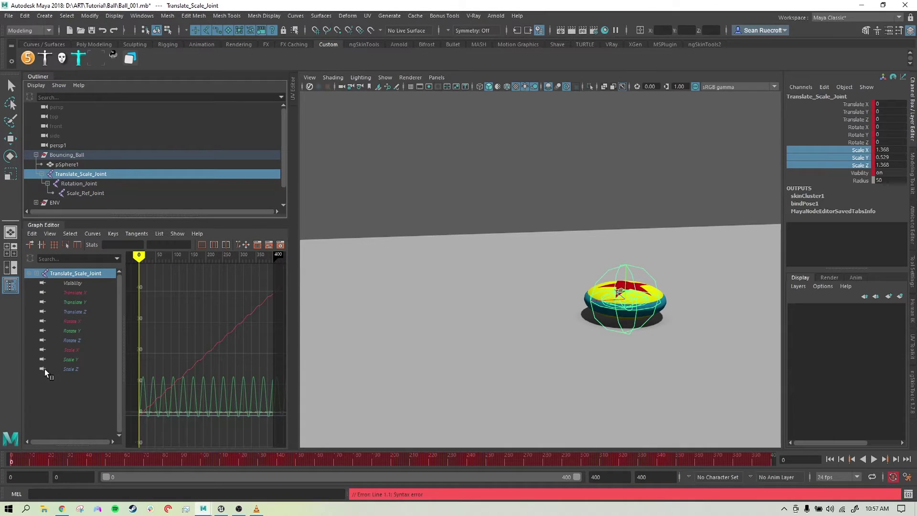
pyautogui.click(68, 352)
pyautogui.moveTo(128, 282); pyautogui.dragTo(279, 427)
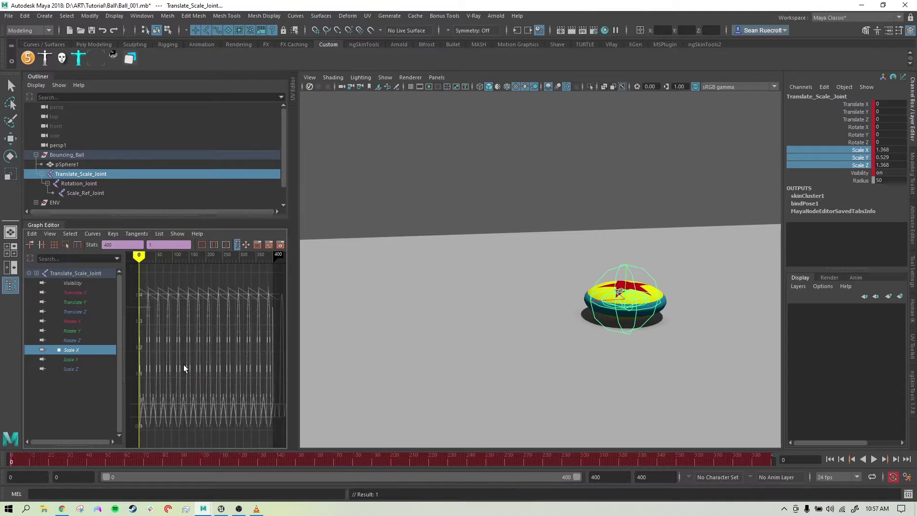
pyautogui.click(79, 193)
pyautogui.click(71, 283)
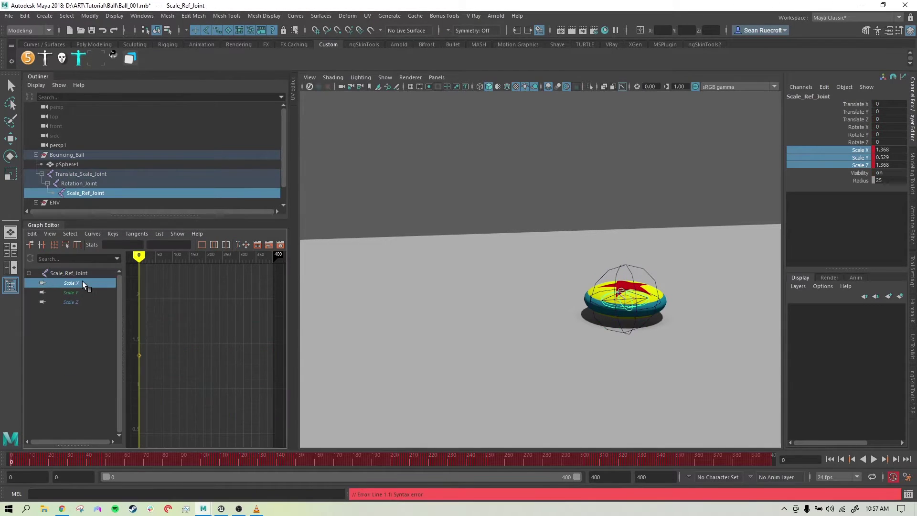
pyautogui.hotkey('ctrl', 'v')
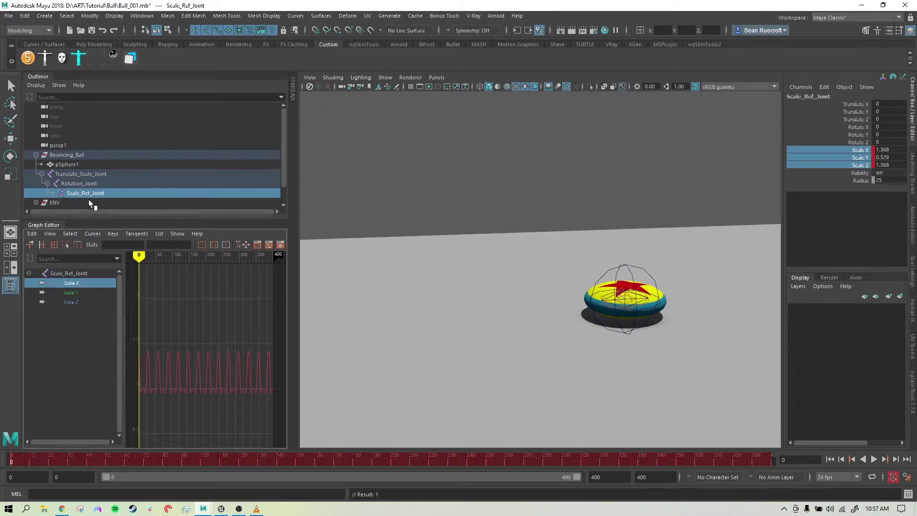
# Step: Copy all Scale Z keys of Translate_Scale_Joint and paste them onto the Scale Z curve of Scale_Ref_Joint
pyautogui.click(76, 173)
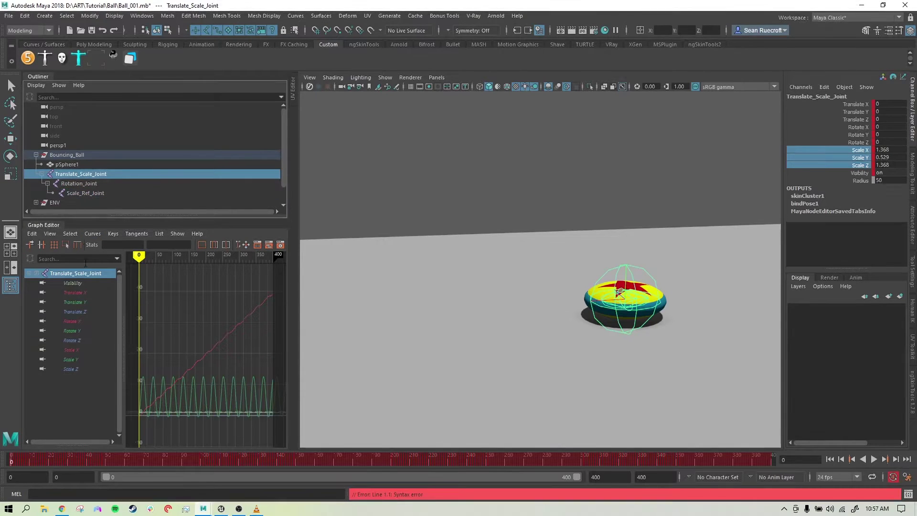
pyautogui.click(71, 369)
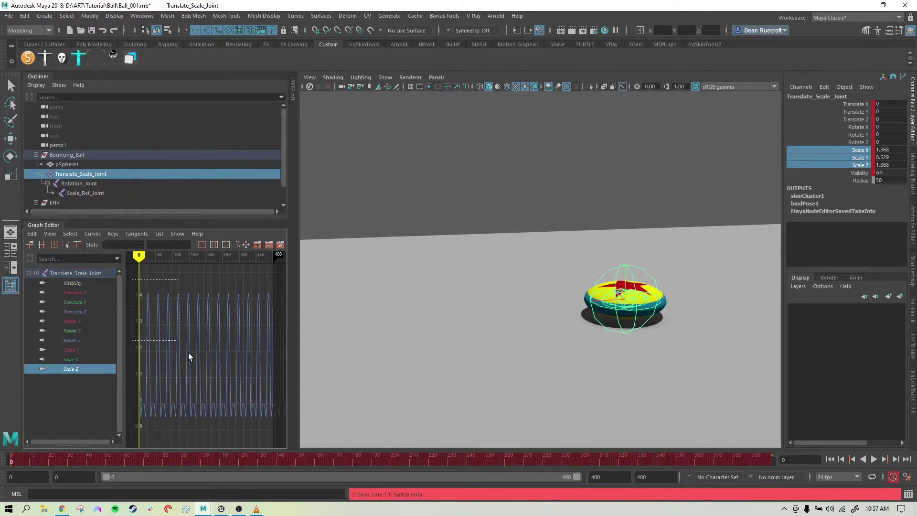
pyautogui.moveTo(189, 355); pyautogui.dragTo(279, 432)
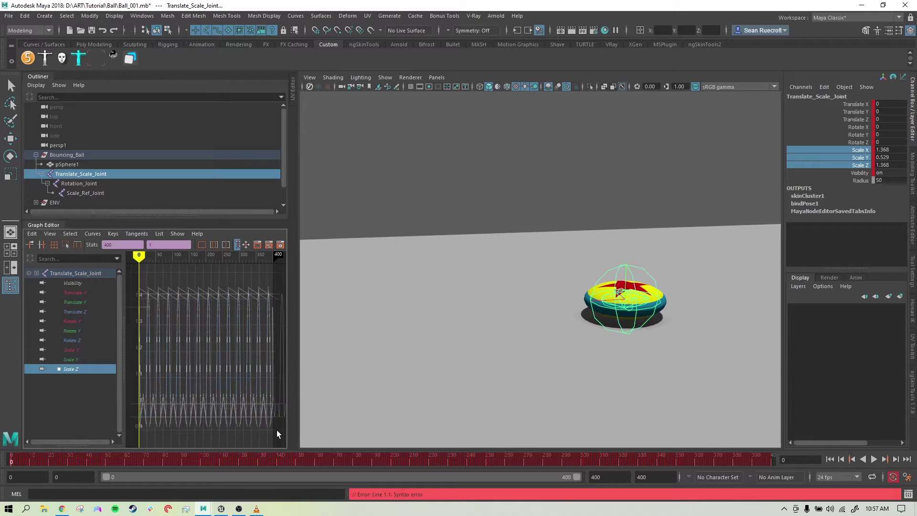
pyautogui.click(80, 192)
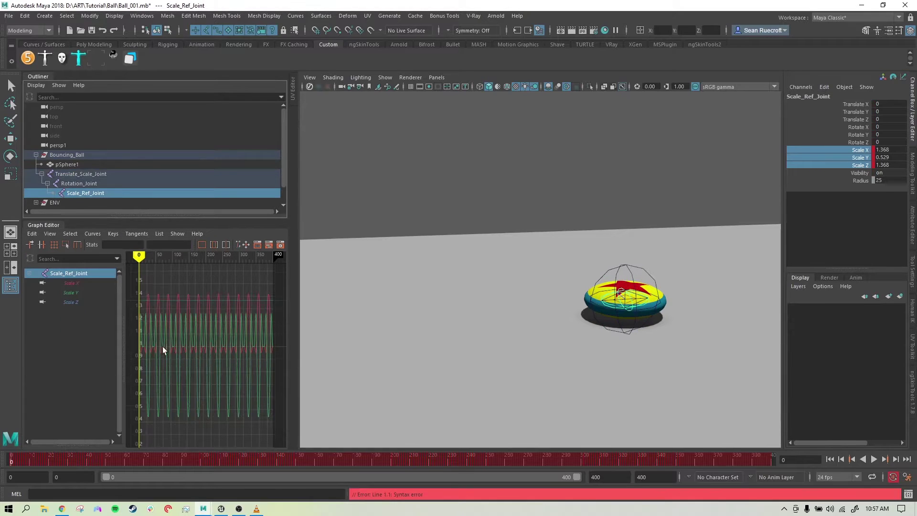
pyautogui.click(77, 299)
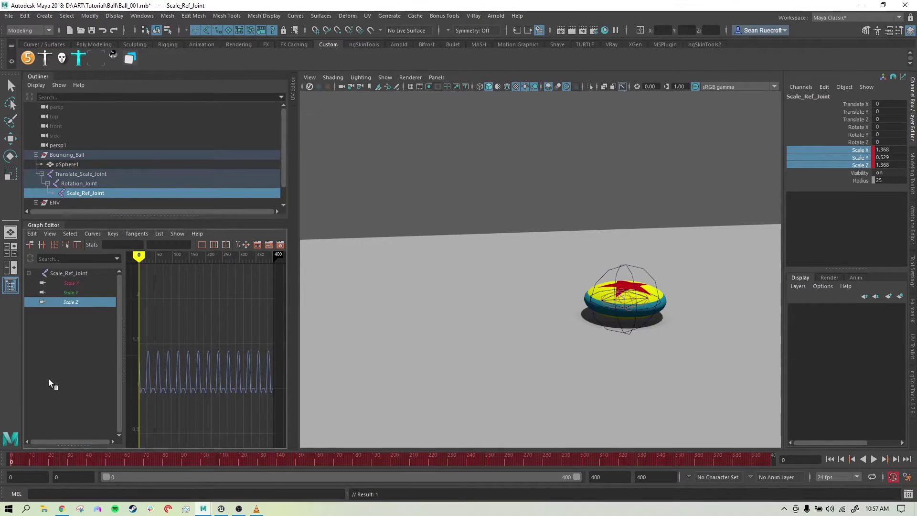
# Step: Delete all Scale Y keys of Translate_Scale_Joint in the Graph Editor
pyautogui.click(97, 184)
pyautogui.click(72, 175)
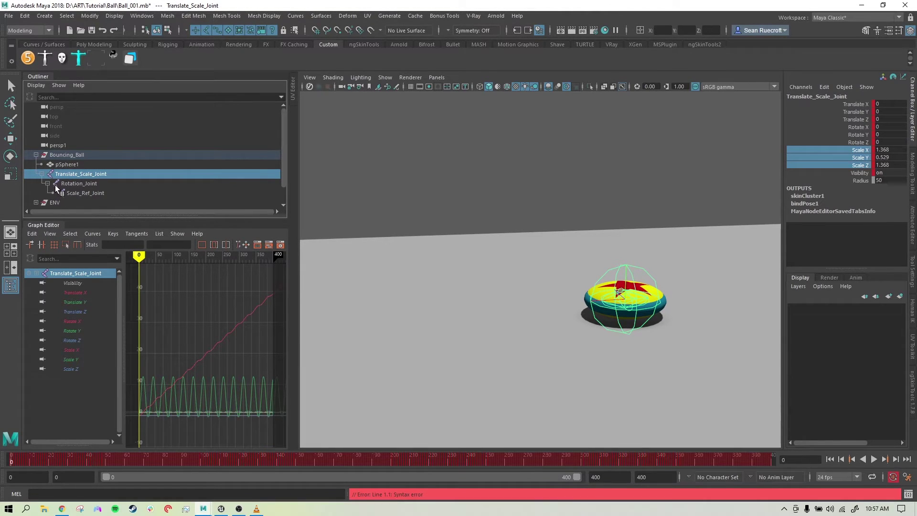
pyautogui.click(70, 360)
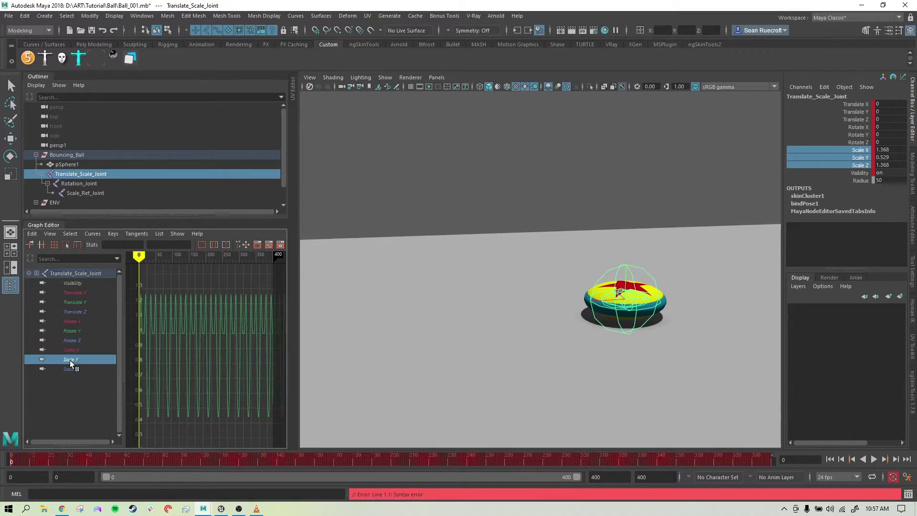
pyautogui.moveTo(277, 284); pyautogui.dragTo(139, 437)
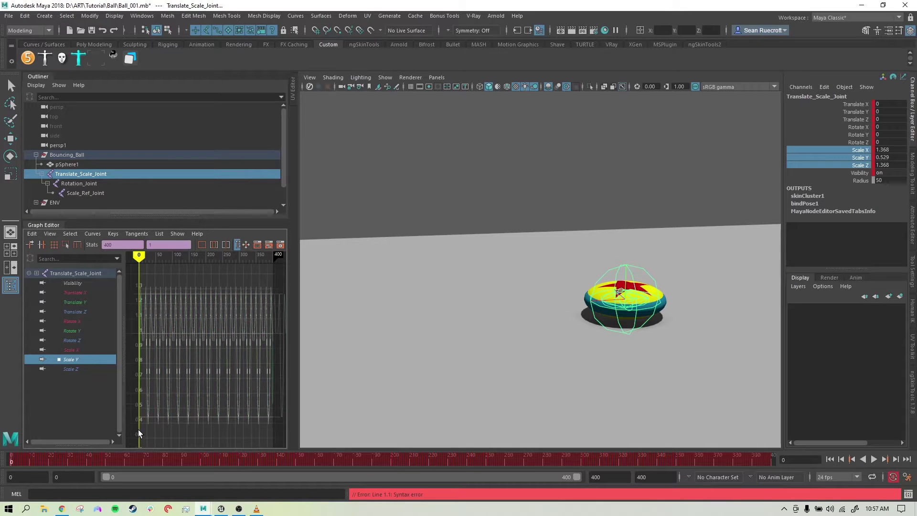
pyautogui.press('Delete')
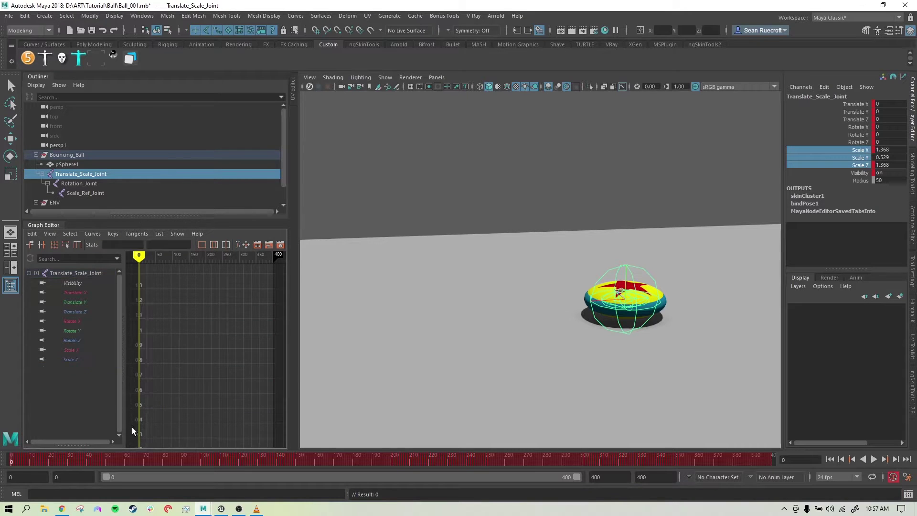
# Step: Key only the Scale Y channel of Translate_Scale_Joint at frame 0
pyautogui.click(857, 157)
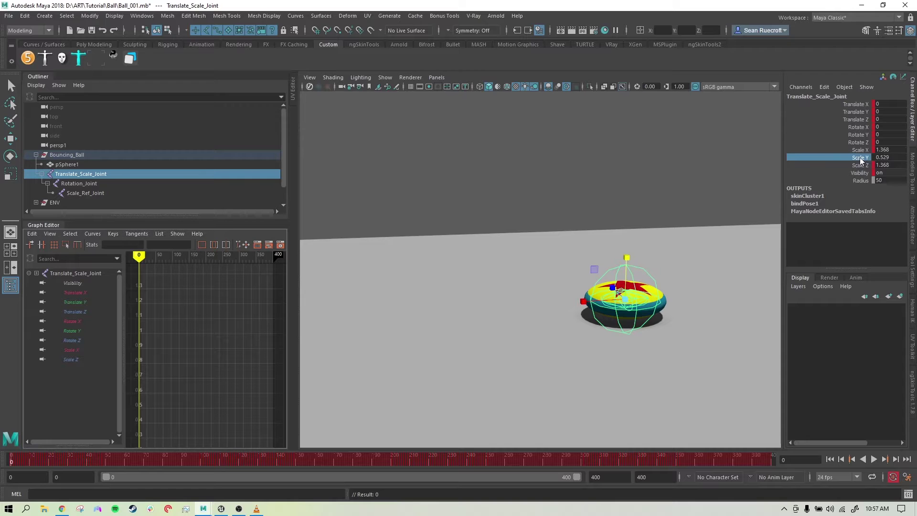
pyautogui.rightClick(859, 157)
pyautogui.click(842, 180)
# Step: Copy all Scale X keys of Translate_Scale_Joint and paste them onto its Scale Y curve
pyautogui.click(71, 349)
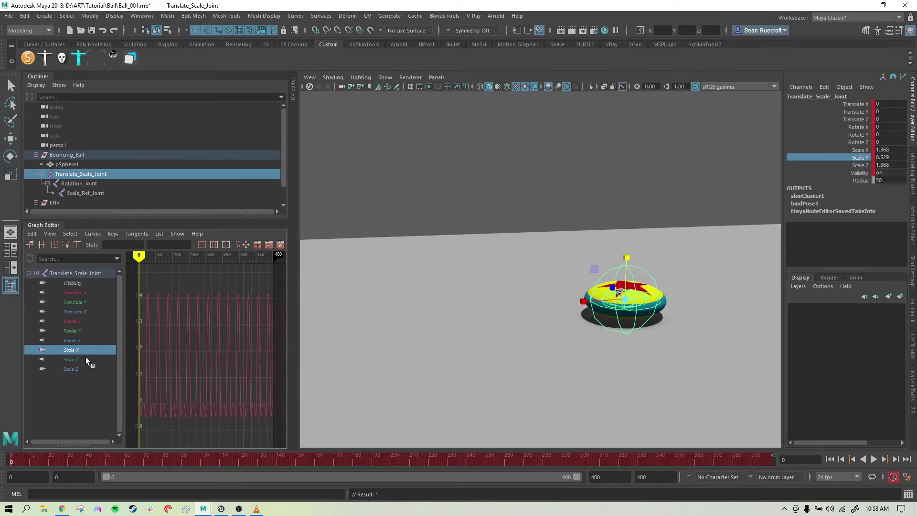
pyautogui.moveTo(133, 277); pyautogui.dragTo(276, 428)
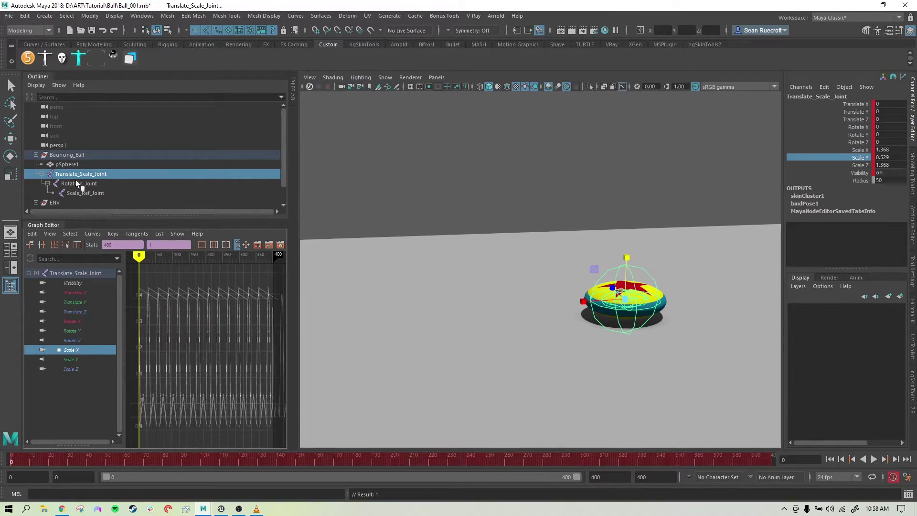
pyautogui.click(79, 359)
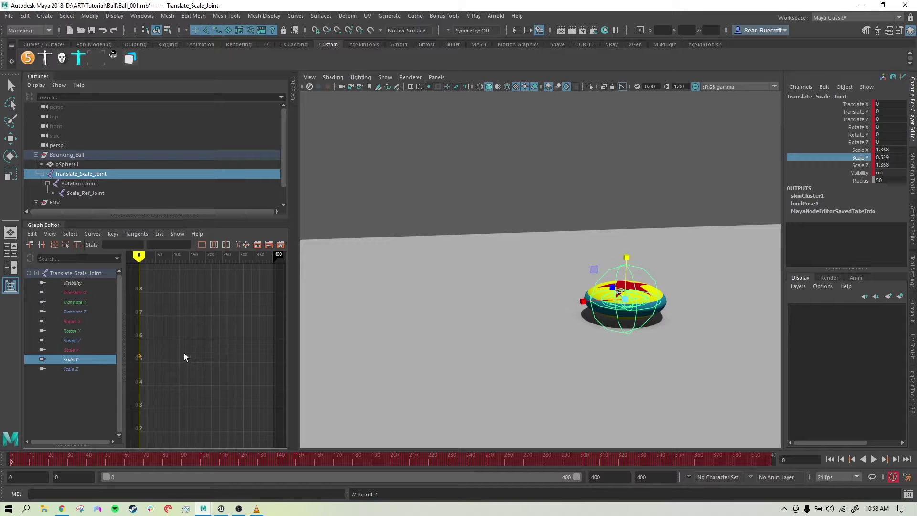
pyautogui.hotkey('ctrl', 'z')
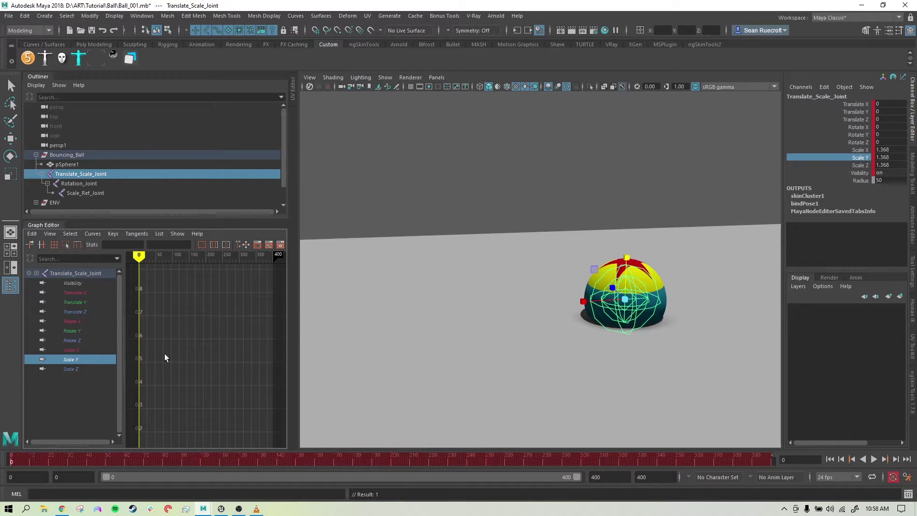
# Step: Compare the Scale X, Y and Z curves of Translate_Scale_Joint and play back the ball animation, returning to frame 0
pyautogui.click(84, 350)
pyautogui.click(77, 357)
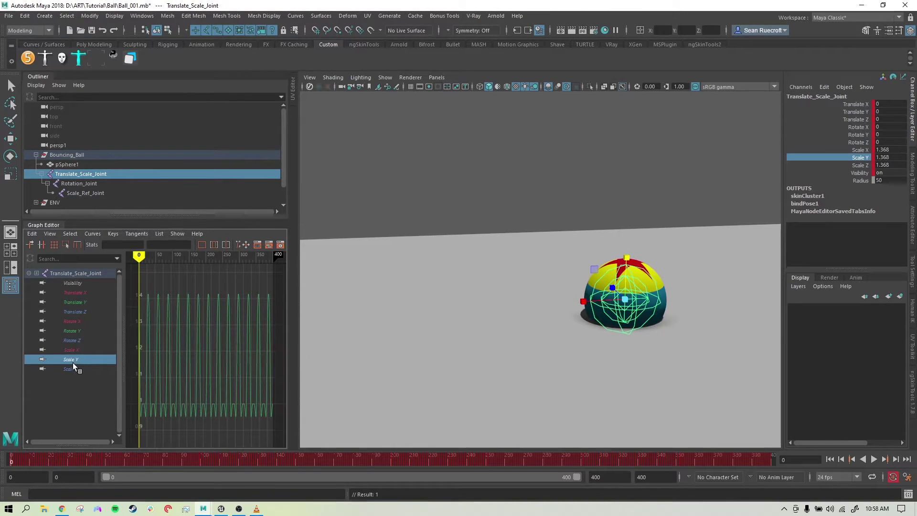
pyautogui.click(69, 369)
pyautogui.click(72, 359)
pyautogui.click(73, 351)
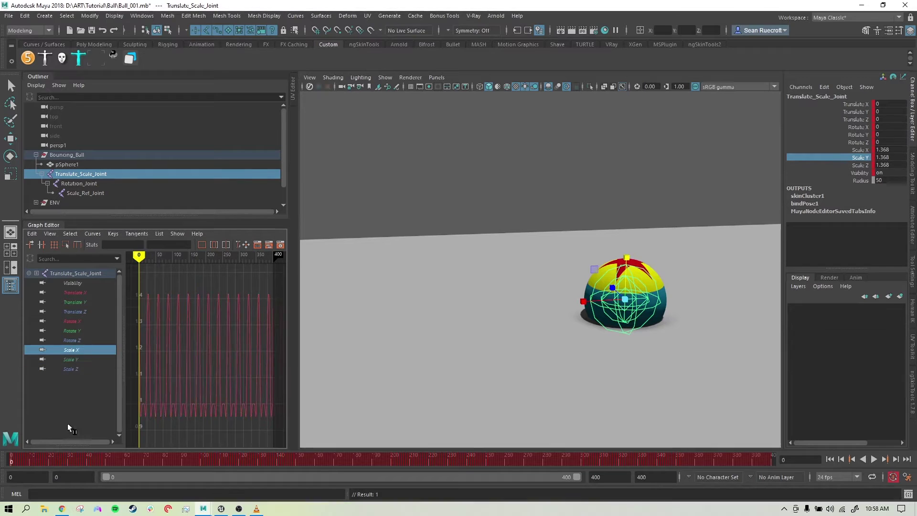
pyautogui.hotkey('alt', 'v')
pyautogui.moveTo(45, 452); pyautogui.dragTo(7, 458)
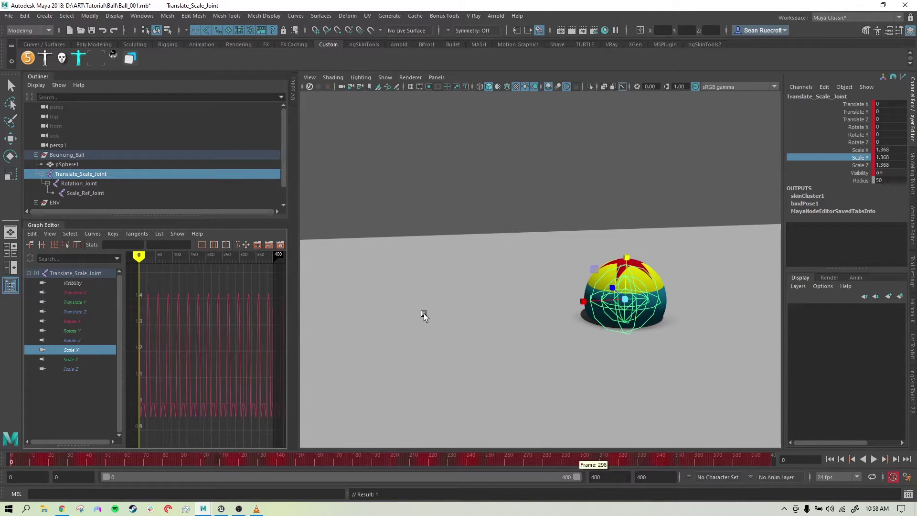
# Step: Select pSphere1, Translate_Scale_Joint, Rotation_Joint and Scale_Ref_Joint together and open Export Selection for them
pyautogui.click(86, 192)
pyautogui.moveTo(86, 193); pyautogui.dragTo(79, 166)
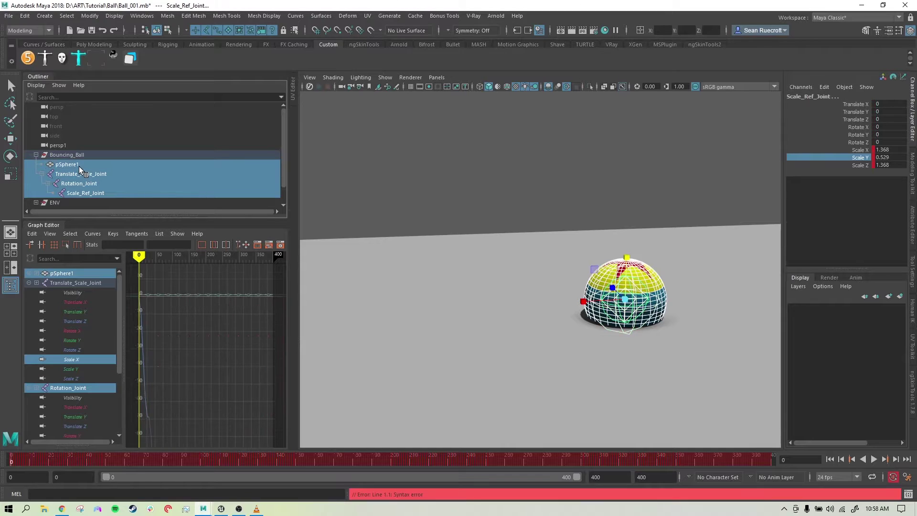
pyautogui.click(9, 16)
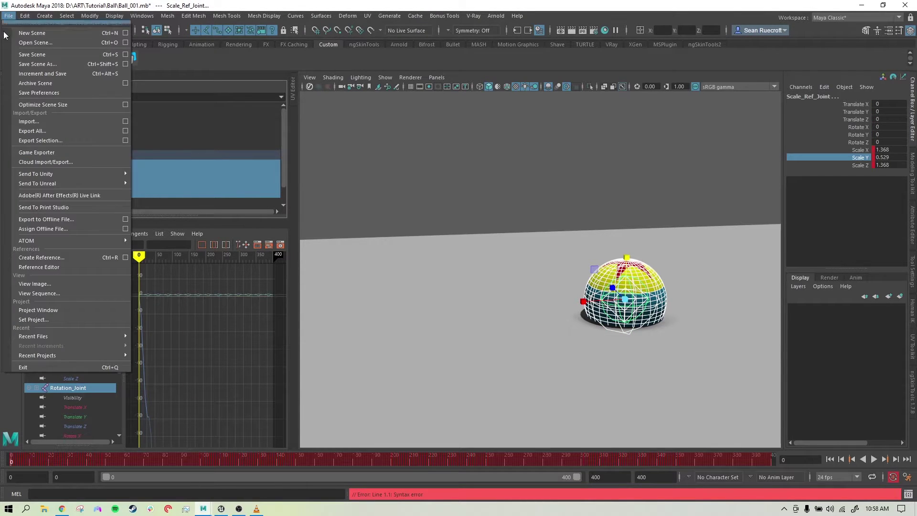
pyautogui.click(42, 54)
pyautogui.click(9, 16)
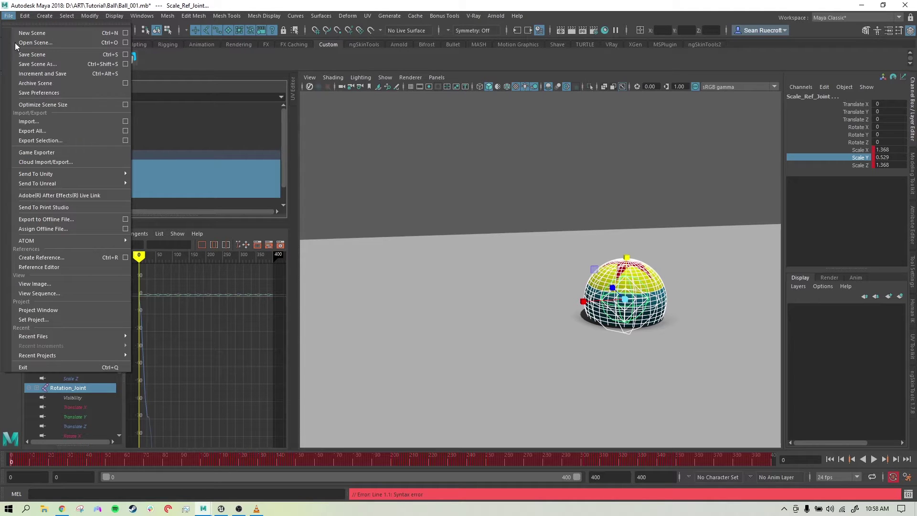
pyautogui.click(45, 140)
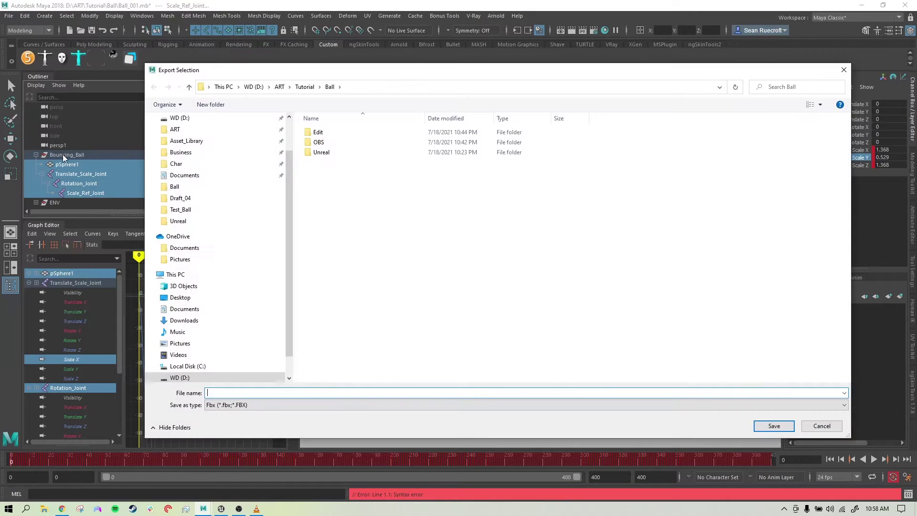
# Step: Create a folder named Unreal_Tutorial inside the Ball folder and open it as the export destination
pyautogui.click(206, 190)
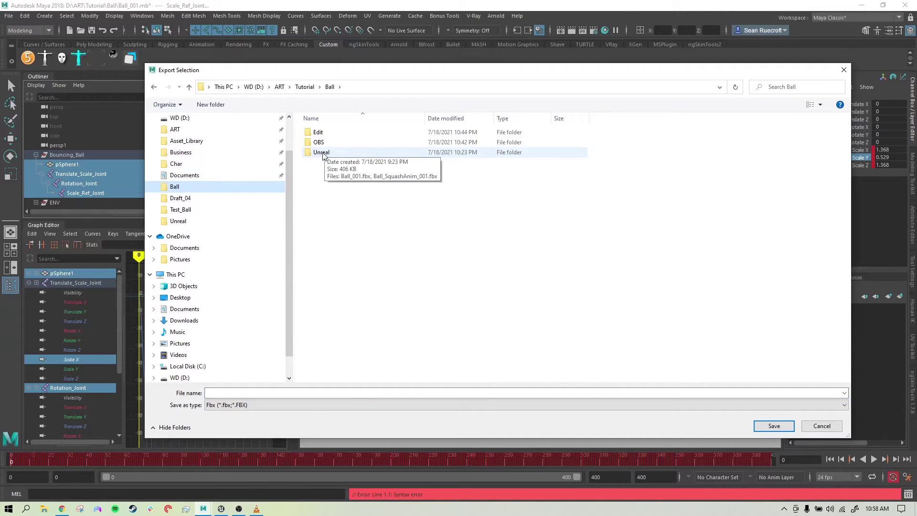
pyautogui.click(210, 104)
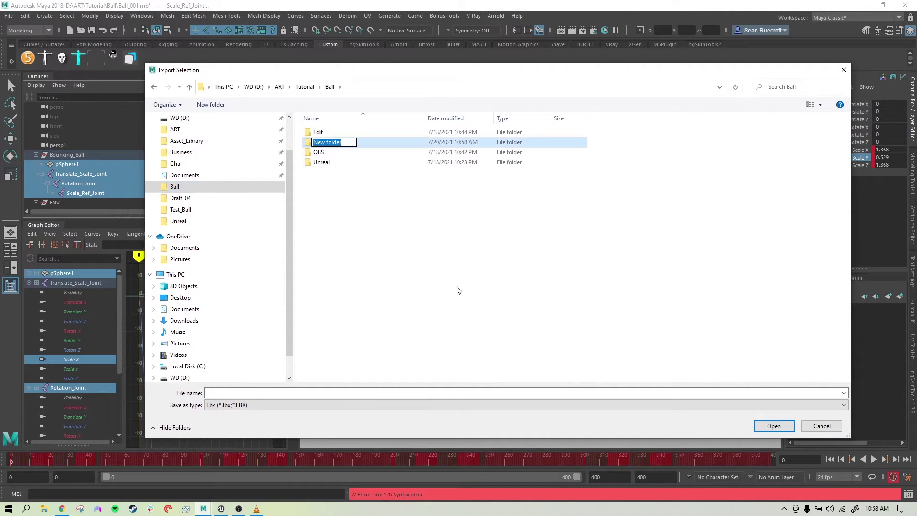
pyautogui.write('Unreal_Tutorial')
pyautogui.click(399, 200)
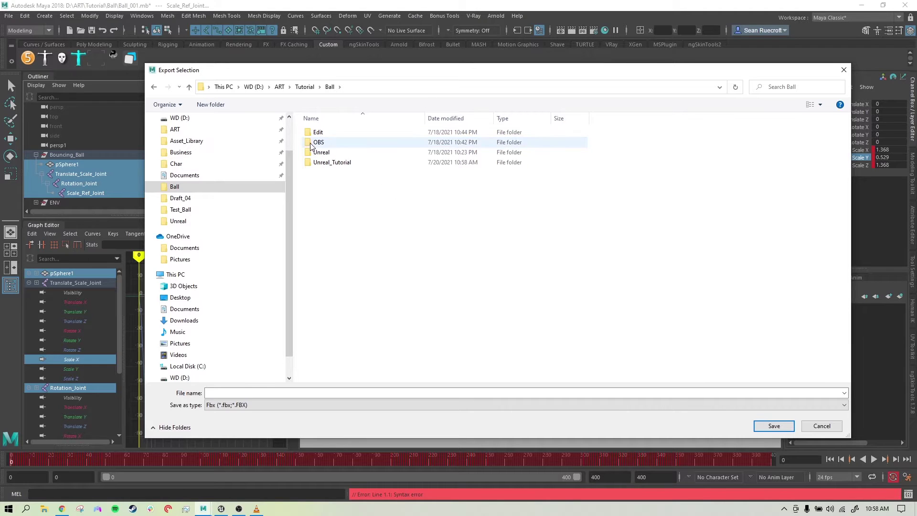
pyautogui.doubleClick(316, 162)
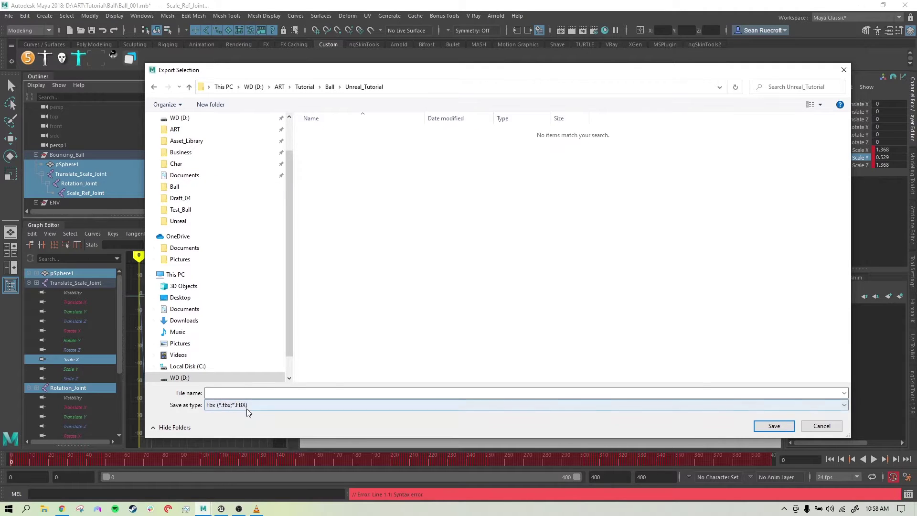
# Step: Review the FBX options, export the selection as the FBX file Ball_SquashAnim_001, and dismiss the export warnings
pyautogui.click(243, 391)
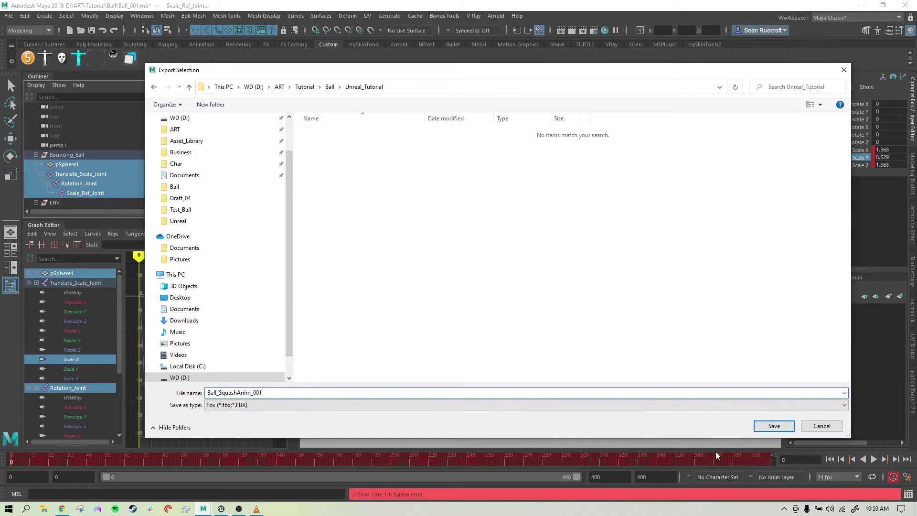
pyautogui.click(774, 426)
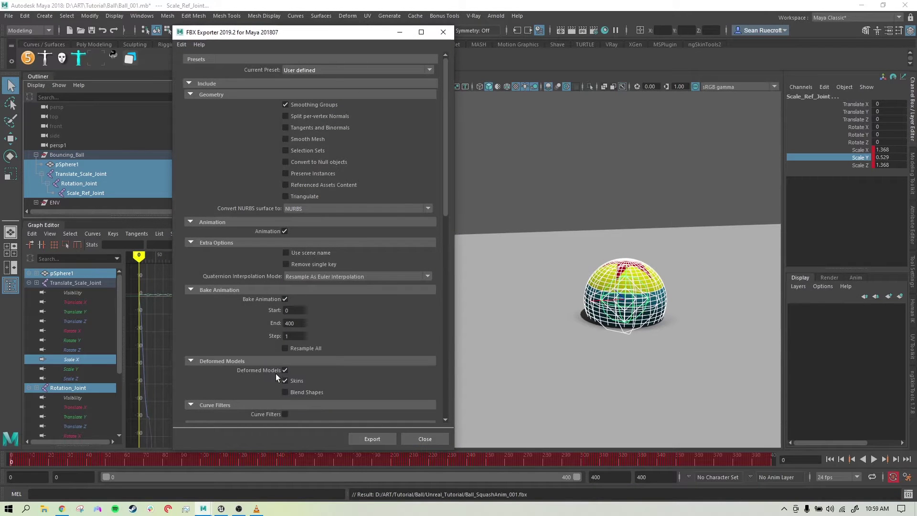
pyautogui.moveTo(443, 173); pyautogui.dragTo(440, 211)
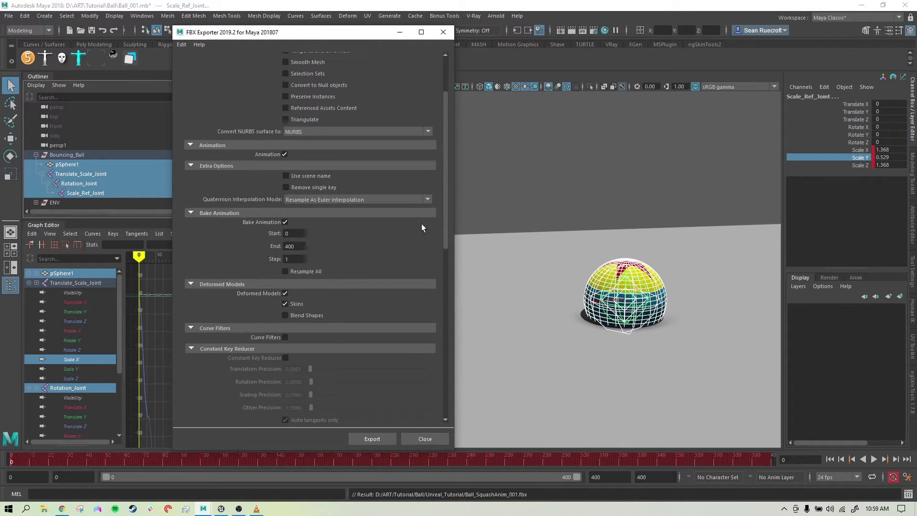
pyautogui.moveTo(445, 188); pyautogui.dragTo(445, 147)
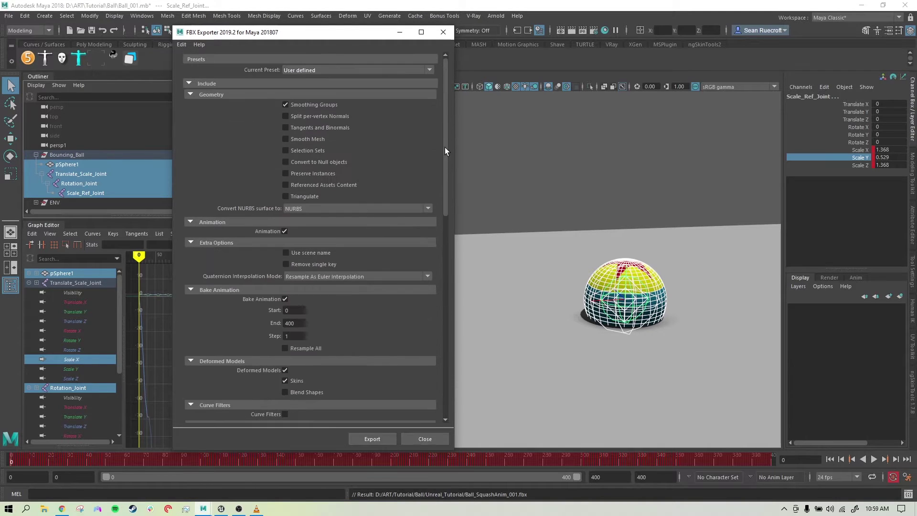
pyautogui.click(372, 438)
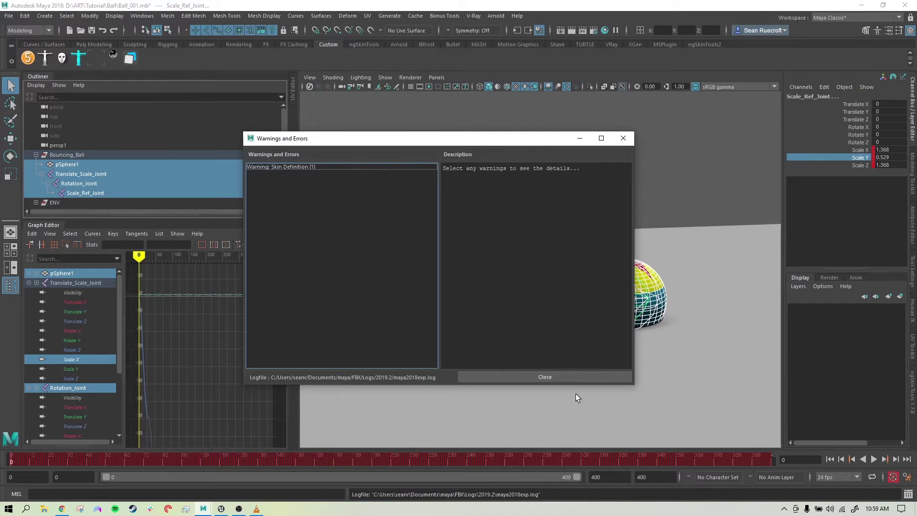
pyautogui.click(595, 377)
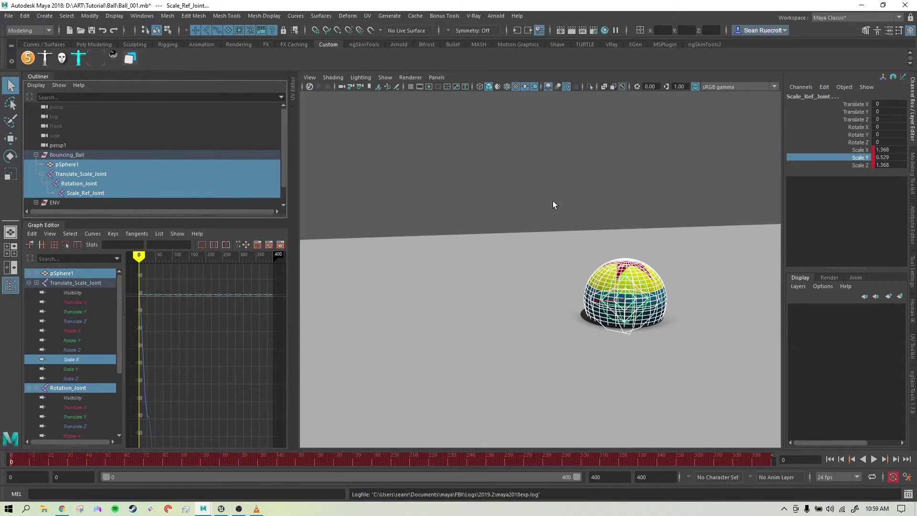
# Step: Select only the ball mesh pSphere1 and switch the menu set to Rigging
pyautogui.click(523, 189)
pyautogui.click(655, 276)
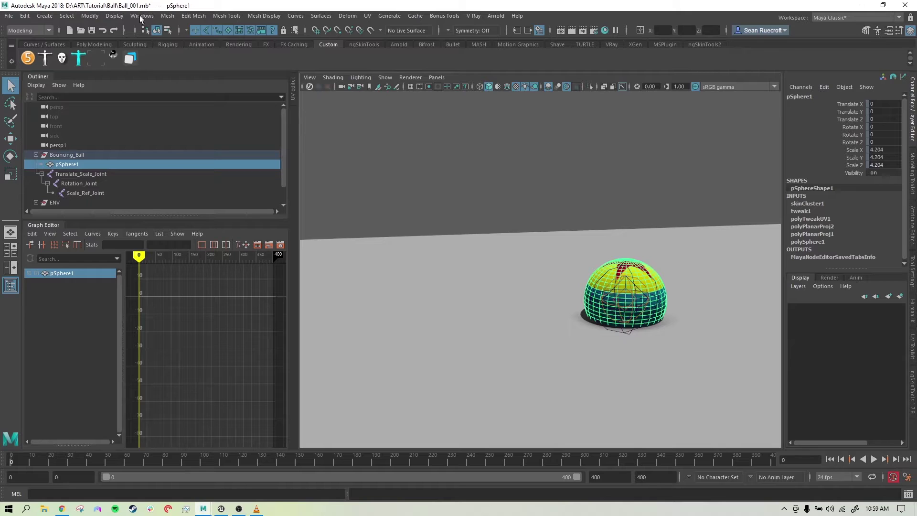
pyautogui.click(167, 16)
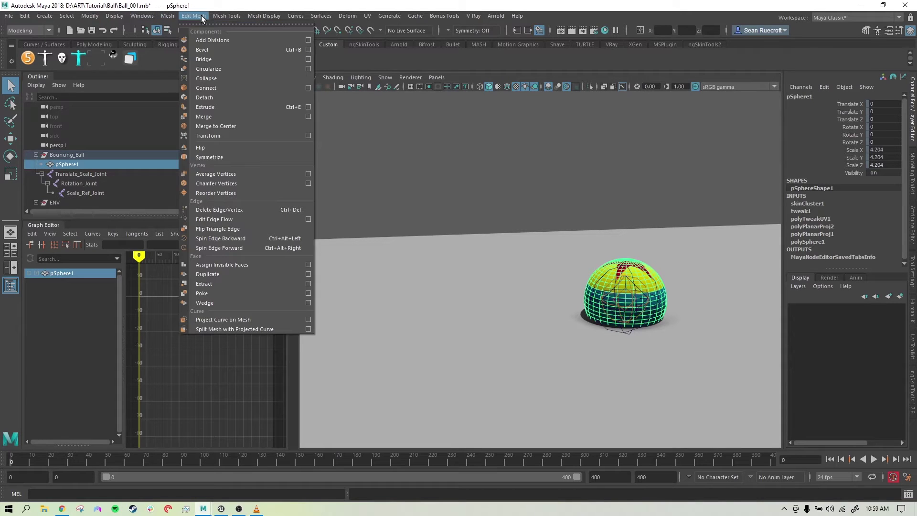
pyautogui.moveTo(176, 18)
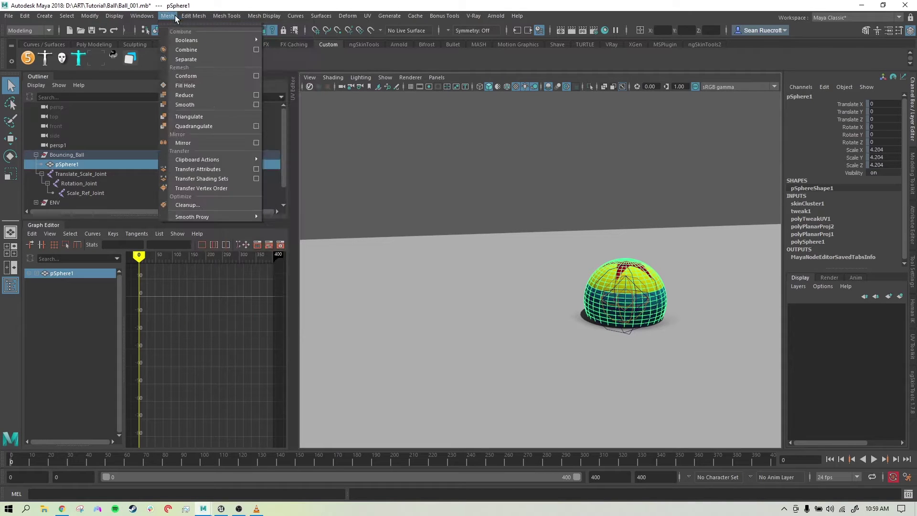
pyautogui.click(33, 30)
pyautogui.click(30, 52)
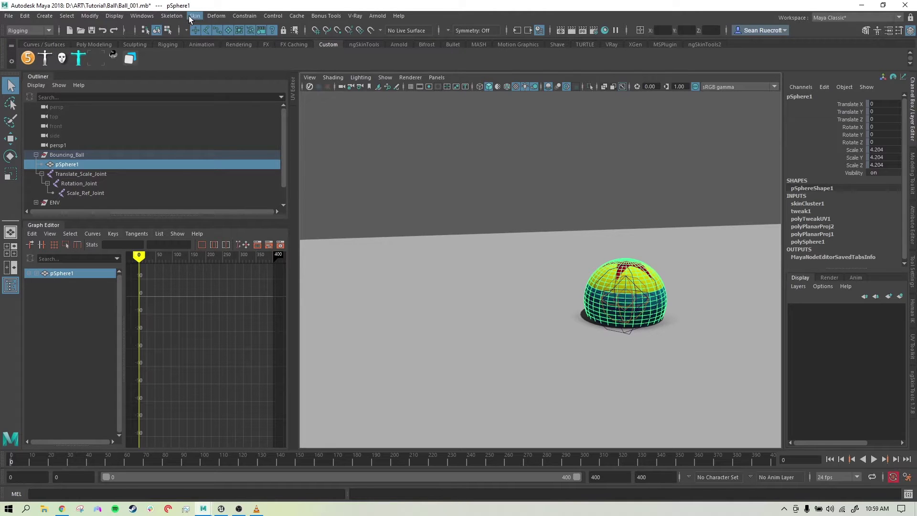
# Step: Check the skin influences Translate_Scale_Joint and Rotation_Joint on pSphere1 with Paint Skin Weights, return to the Select tool and deselect everything
pyautogui.click(193, 16)
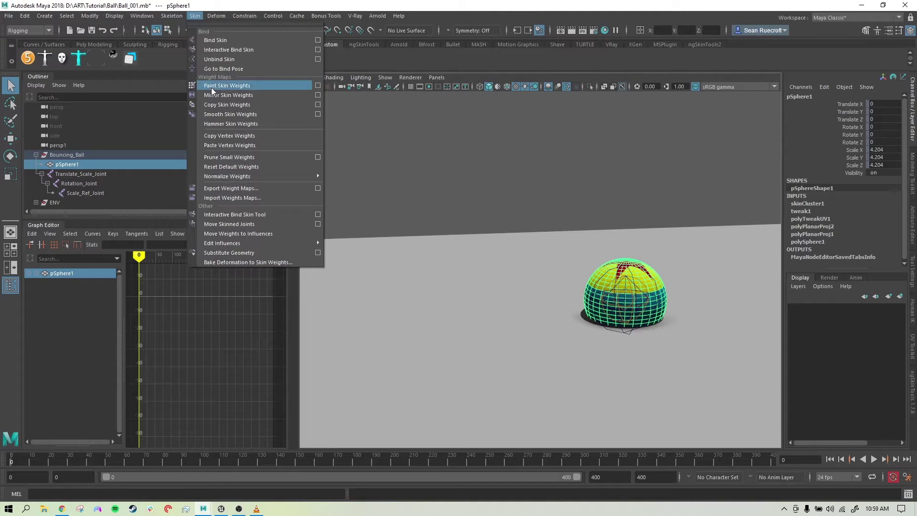
pyautogui.click(288, 85)
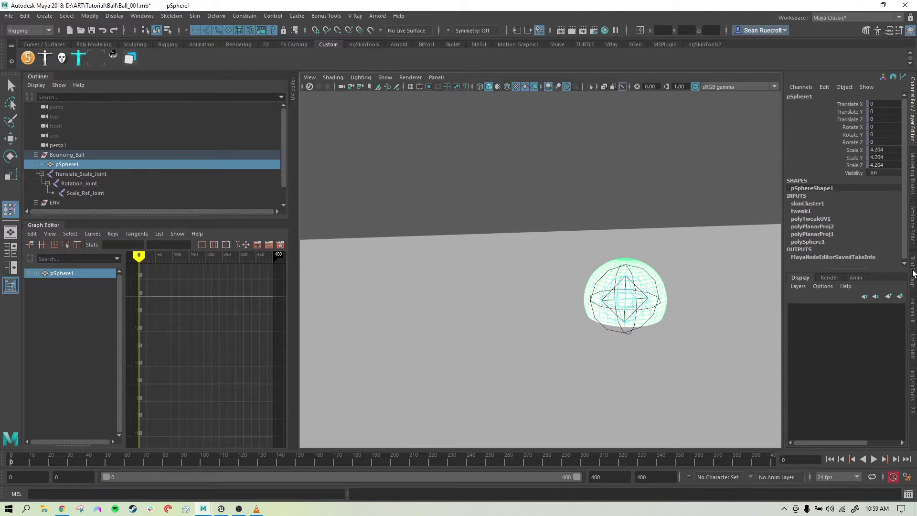
pyautogui.click(912, 274)
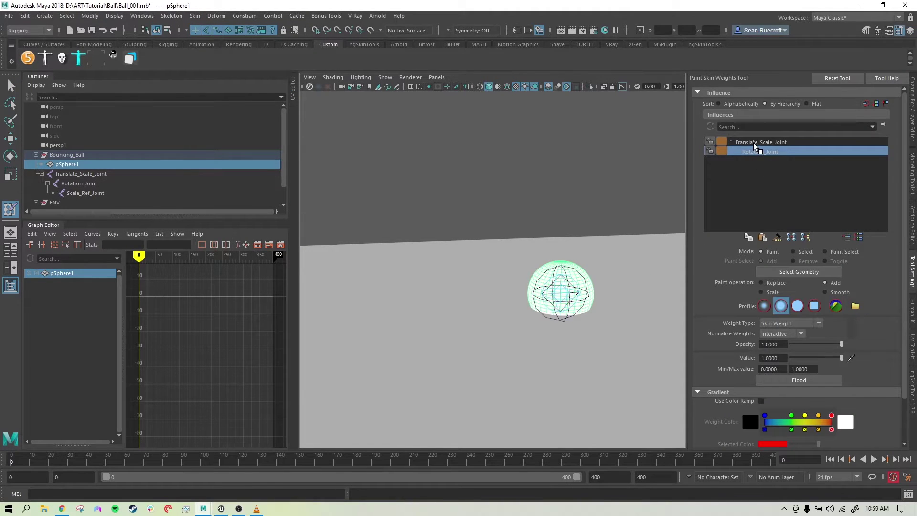
pyautogui.click(754, 143)
pyautogui.click(756, 152)
pyautogui.click(10, 86)
pyautogui.click(564, 203)
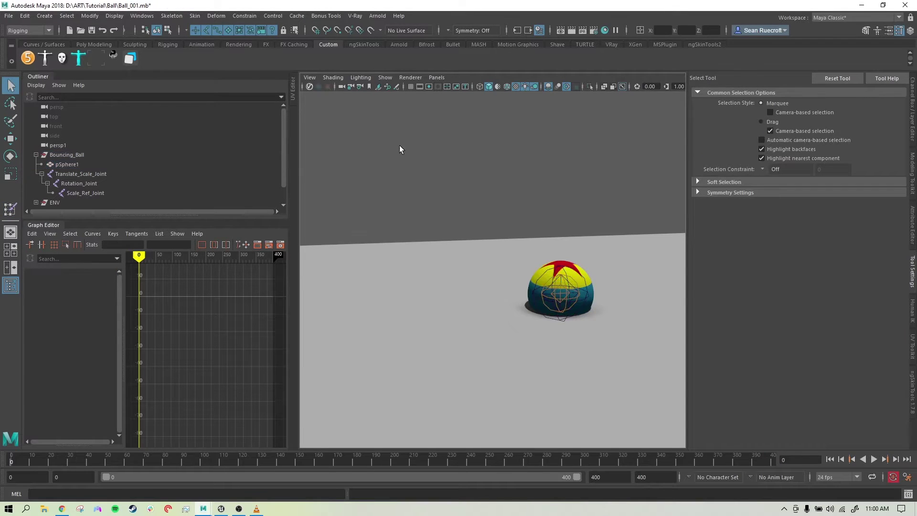
# Step: Save the scene and delete all animation keys on Translate_Scale_Joint, Rotation_Joint and Scale_Ref_Joint
pyautogui.click(79, 192)
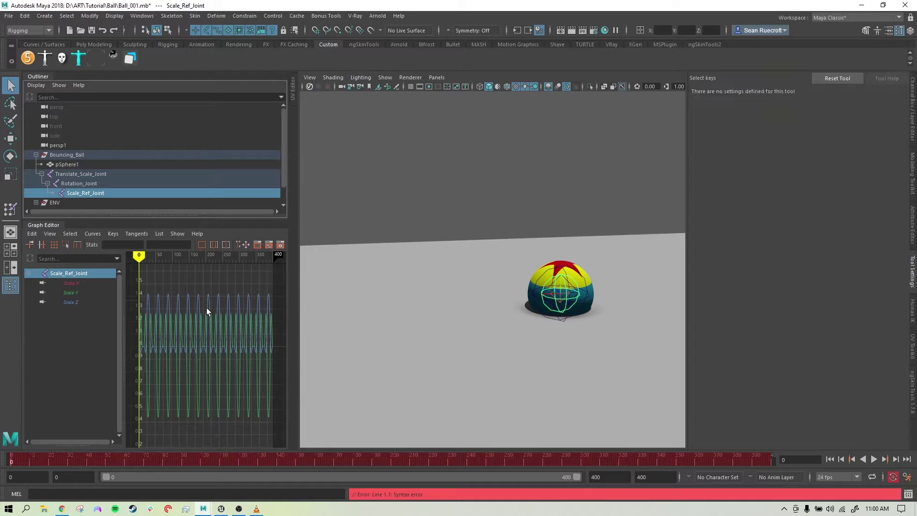
pyautogui.moveTo(93, 174); pyautogui.dragTo(91, 197)
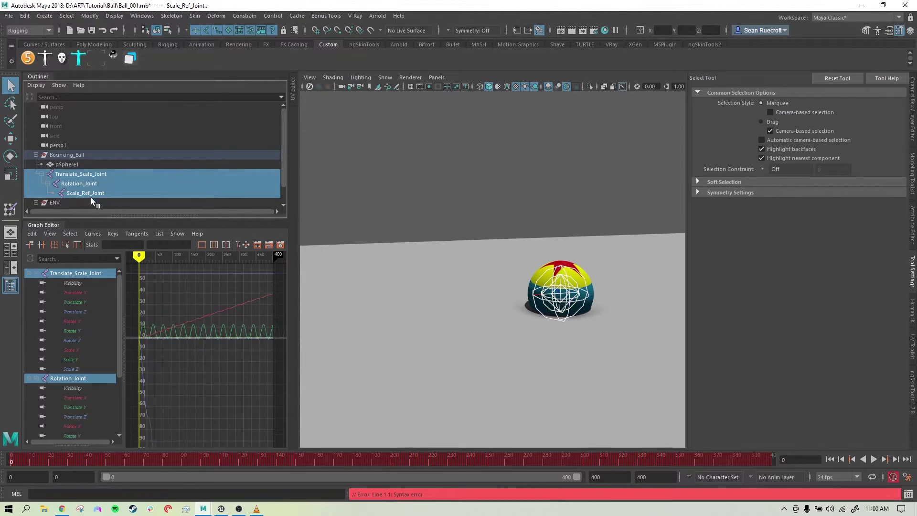
pyautogui.press('a')
pyautogui.scroll(5, 219, 403)
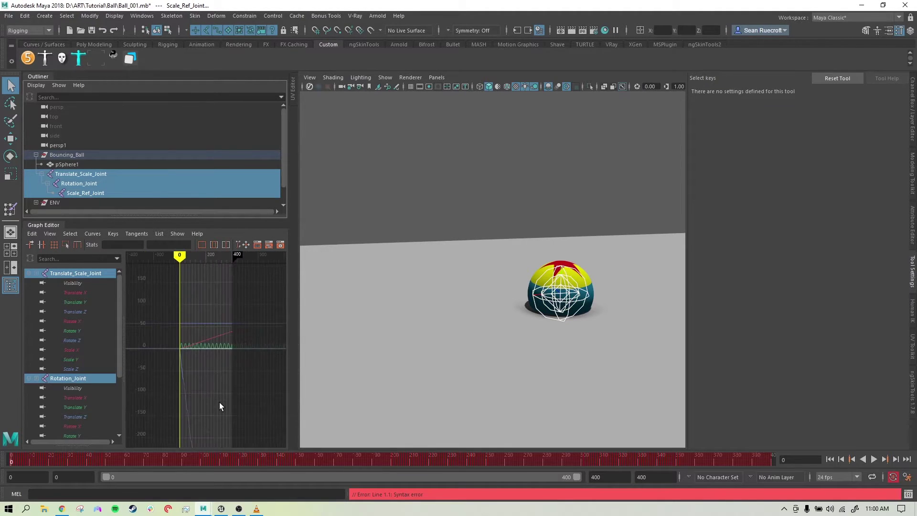
pyautogui.click(9, 15)
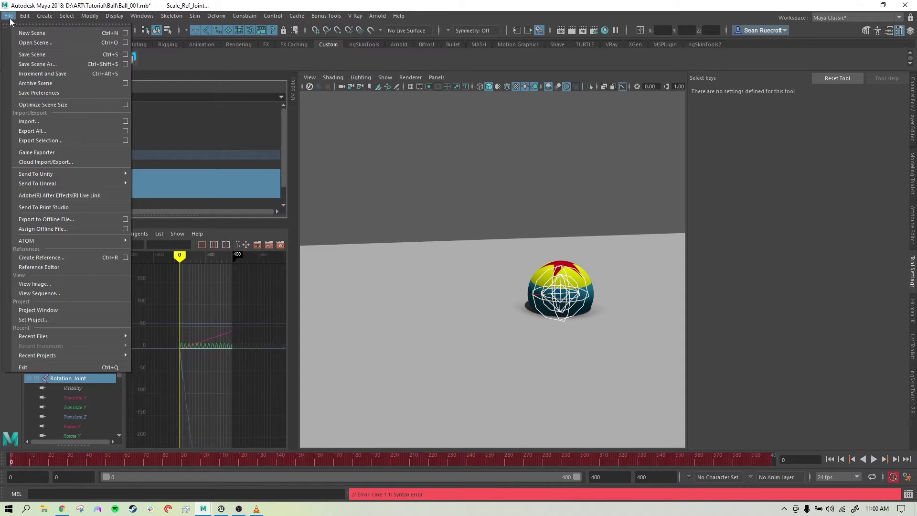
pyautogui.click(33, 54)
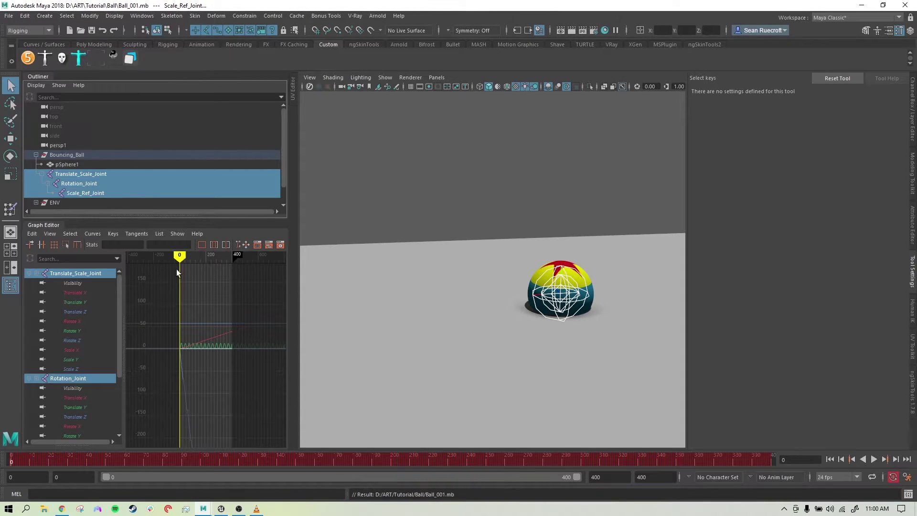
pyautogui.moveTo(259, 287); pyautogui.dragTo(170, 420)
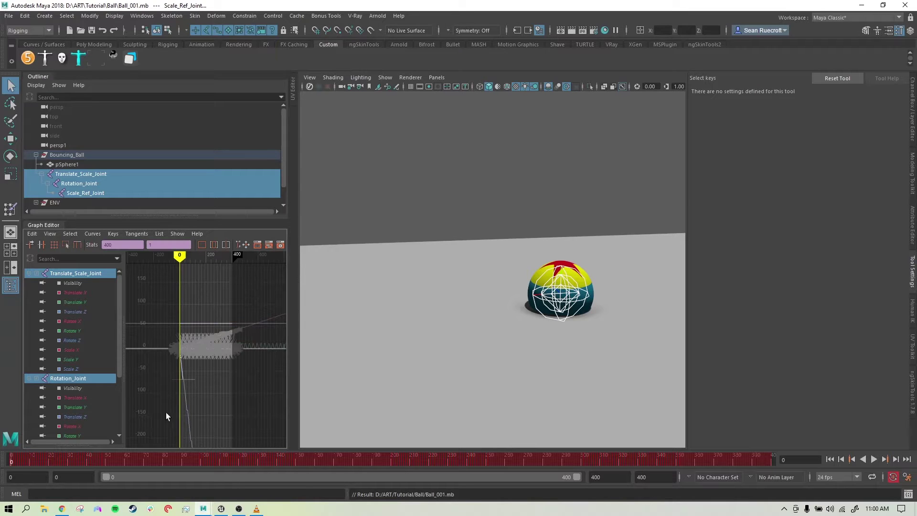
pyautogui.press('Delete')
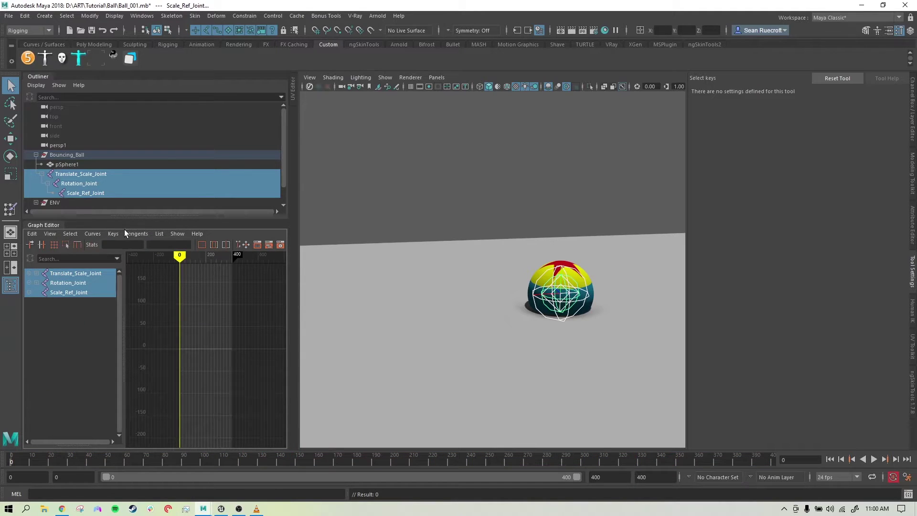
# Step: Set Scale X, Y and Z of Scale_Ref_Joint to 1
pyautogui.click(119, 194)
pyautogui.click(915, 122)
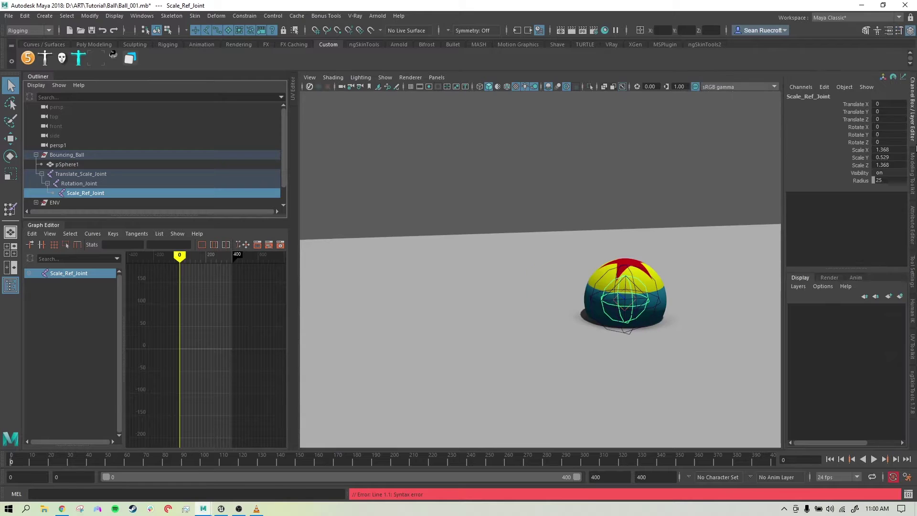
pyautogui.moveTo(895, 149); pyautogui.dragTo(906, 165)
pyautogui.write('1')
pyautogui.press('Return')
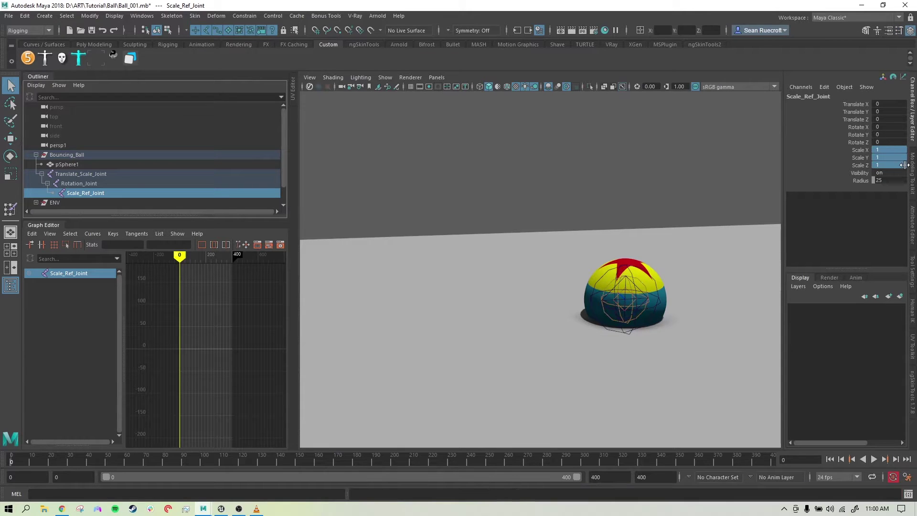
# Step: Set Scale X, Y and Z of Translate_Scale_Joint to 1 and clear the selection
pyautogui.click(117, 182)
pyautogui.click(106, 174)
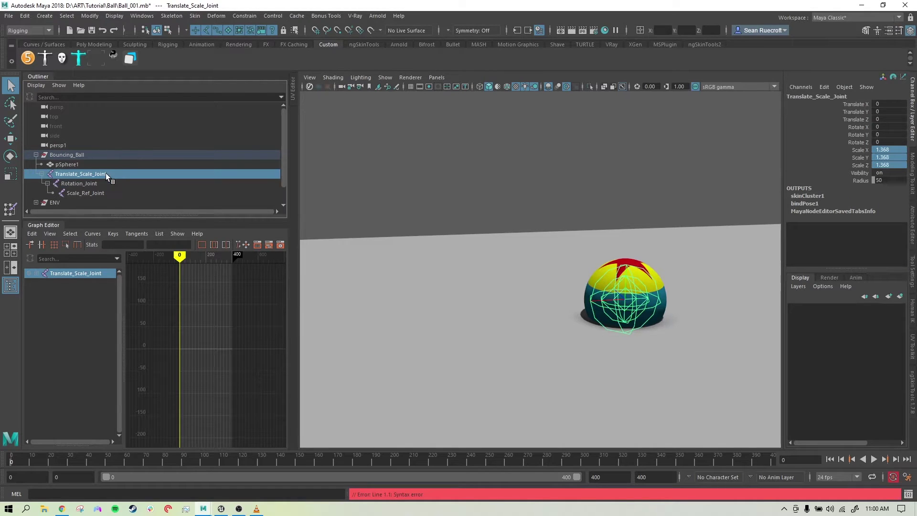
pyautogui.click(891, 164)
pyautogui.write('1')
pyautogui.press('Return')
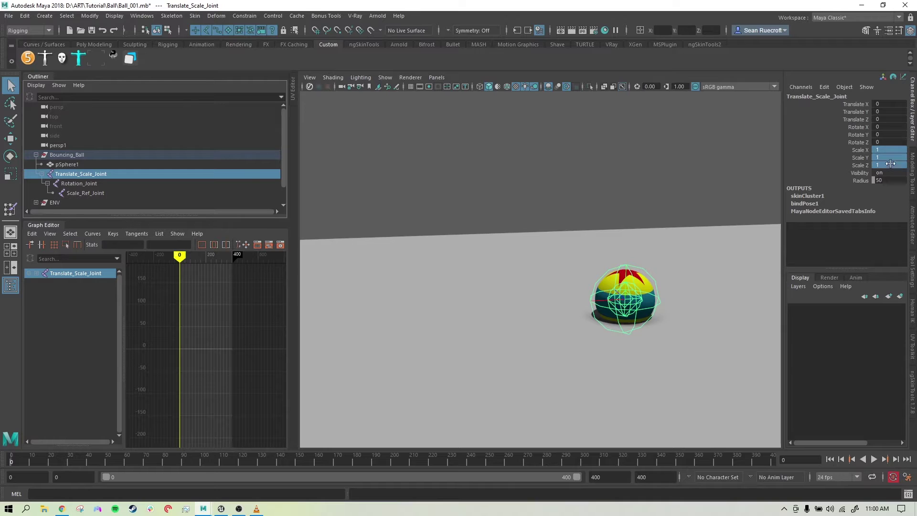
pyautogui.click(621, 213)
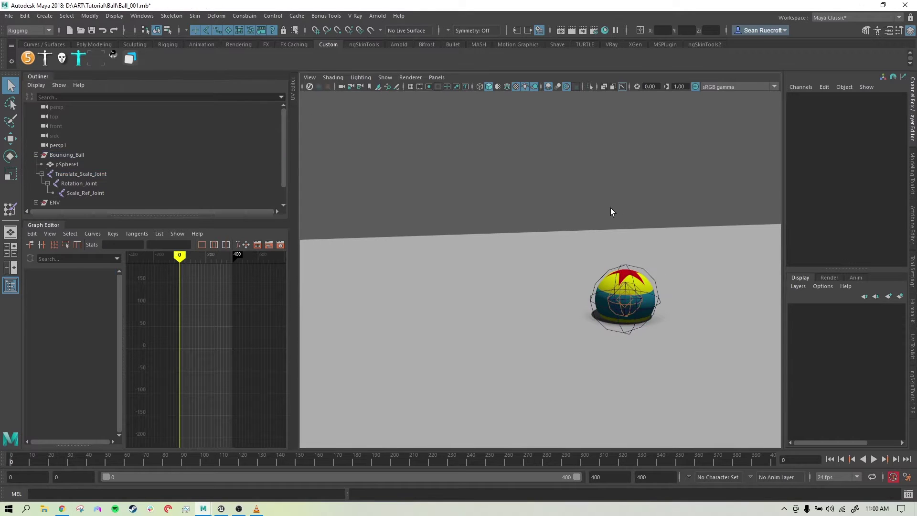
# Step: Start an FBX export of pSphere1 and its three joints, naming the file Ball_001 in the Unreal_Tutorial folder
pyautogui.moveTo(84, 192); pyautogui.dragTo(81, 167)
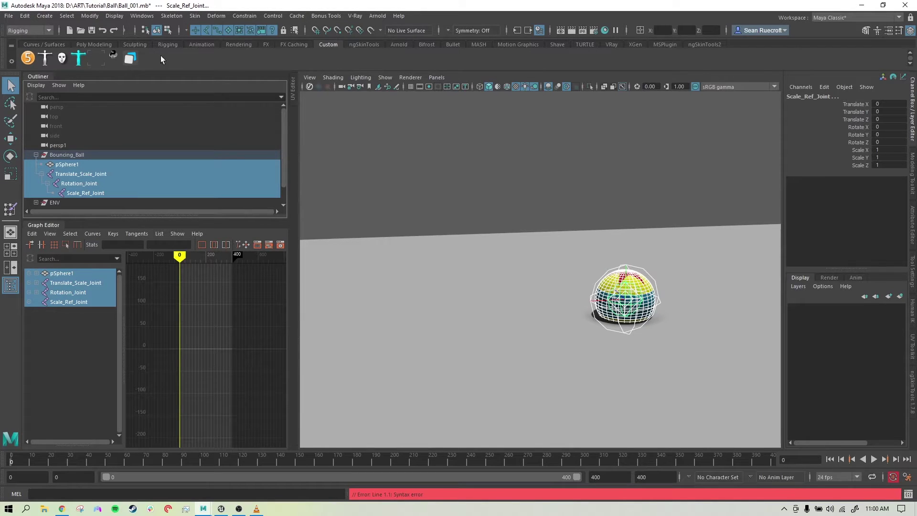
pyautogui.click(9, 16)
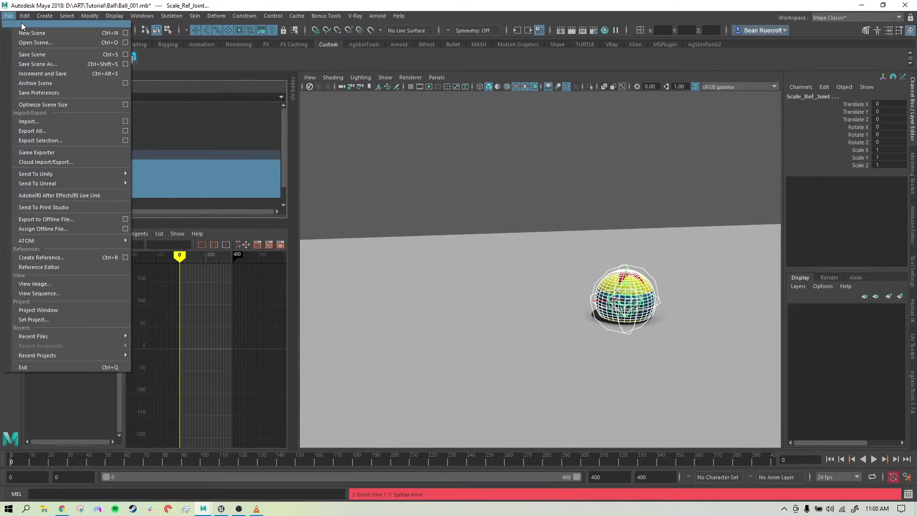
pyautogui.click(54, 141)
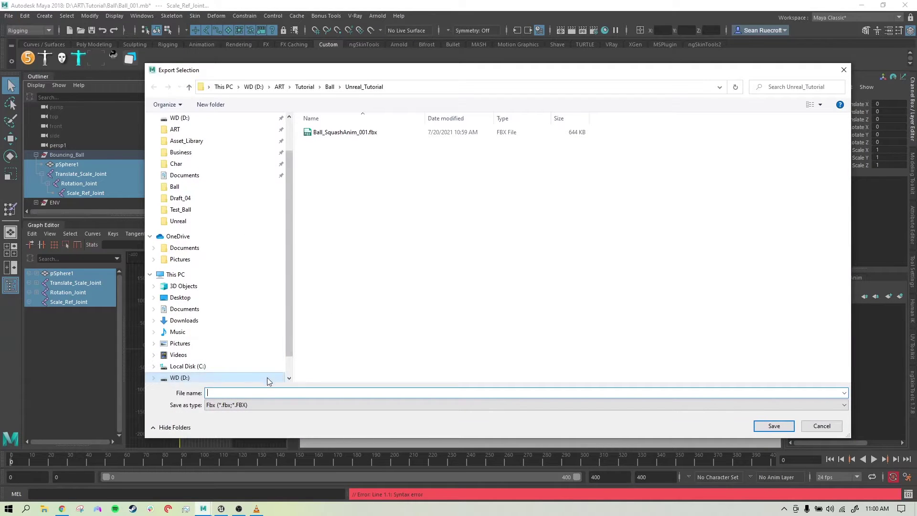
pyautogui.write('B')
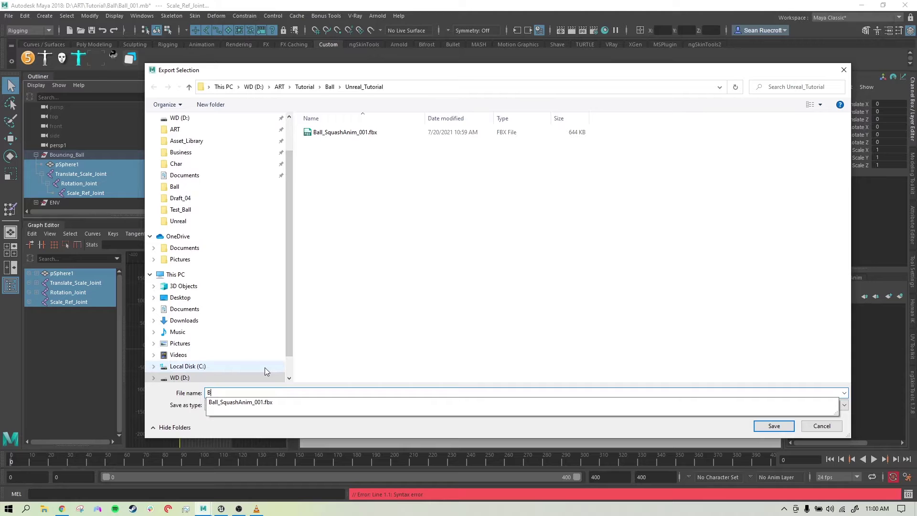
pyautogui.write('all_001')
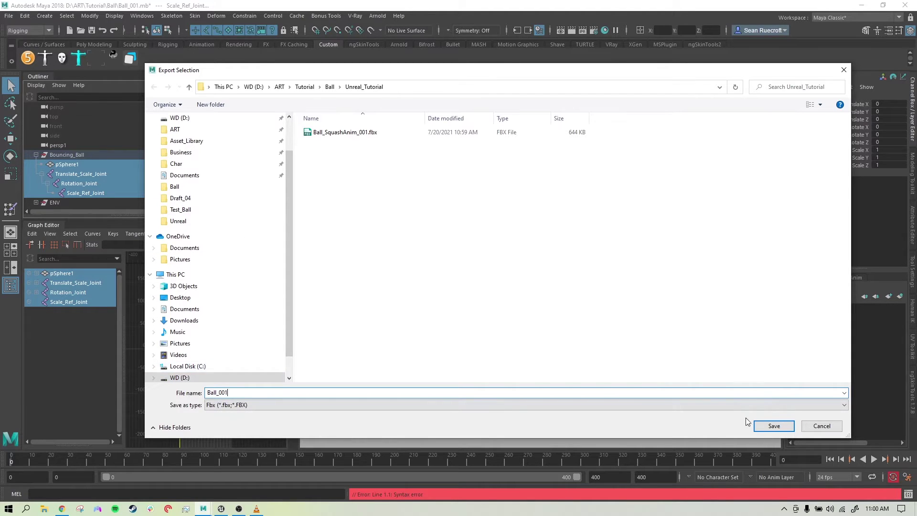
pyautogui.click(772, 427)
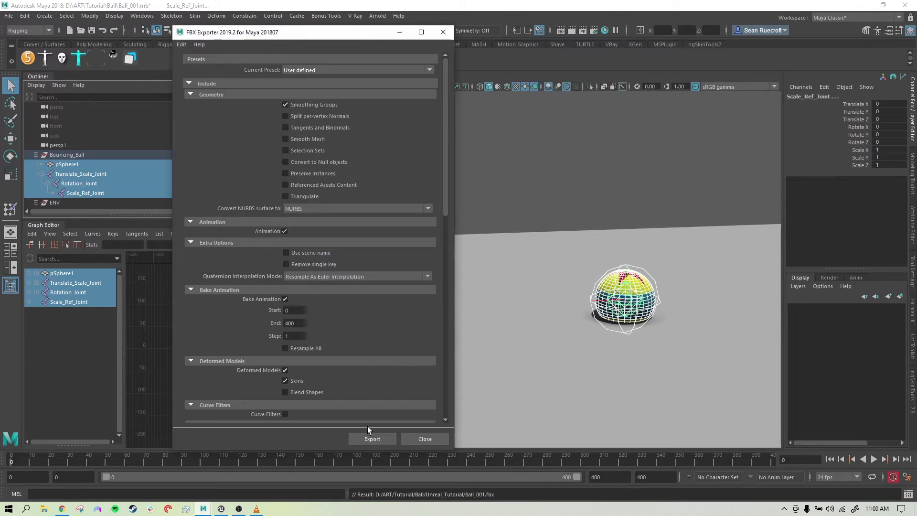
# Step: Turn off Bake Animation in the FBX options, export the file and dismiss the export warnings
pyautogui.click(285, 299)
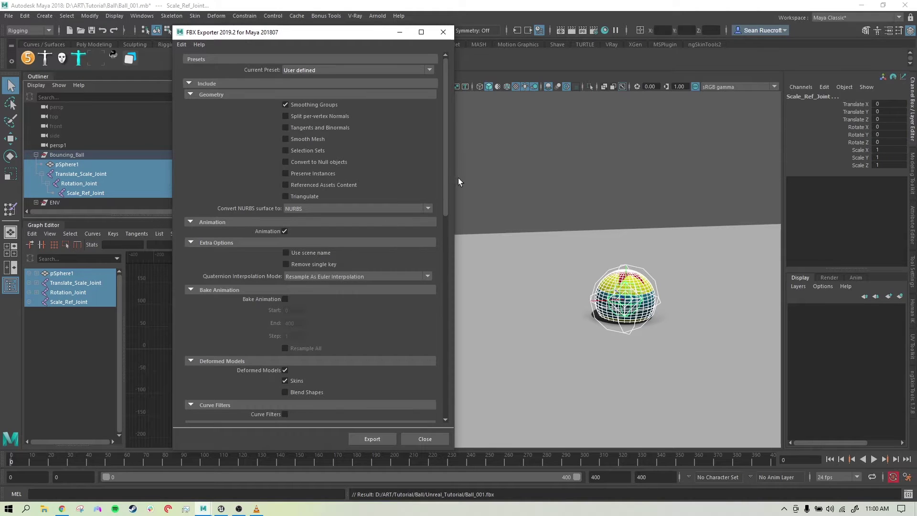
pyautogui.moveTo(446, 162); pyautogui.dragTo(435, 325)
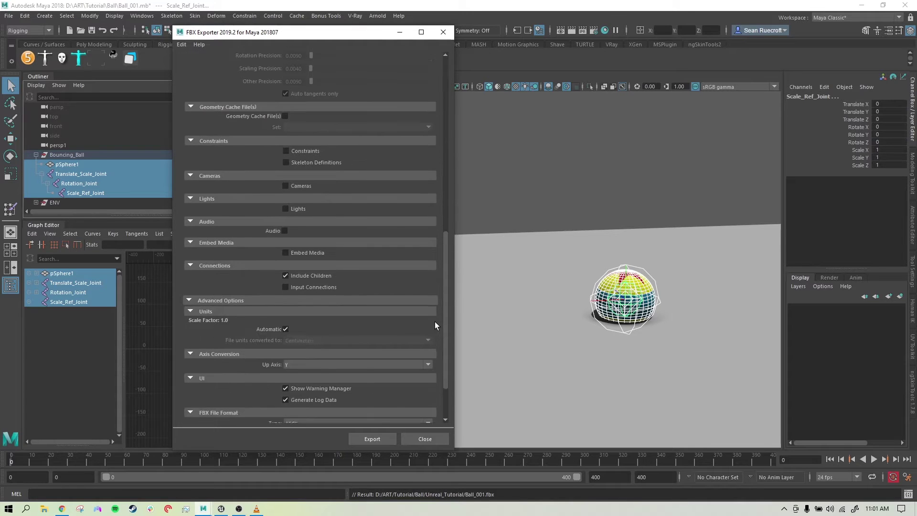
pyautogui.click(362, 437)
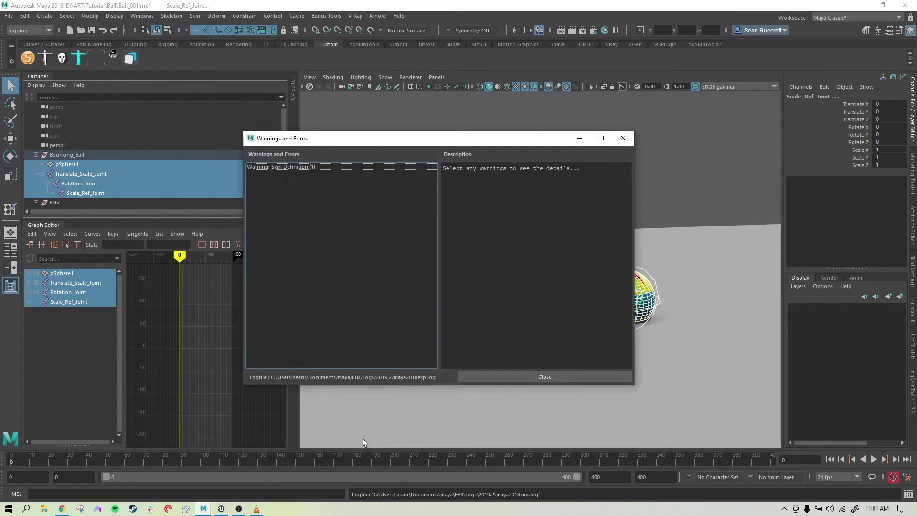
pyautogui.click(550, 376)
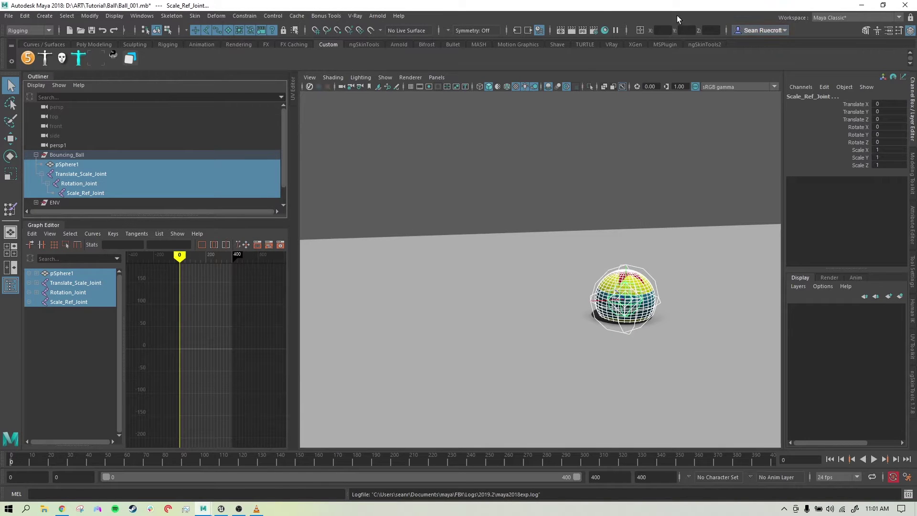
# Step: Switch to the Unreal Editor and open the content folder Assets/Props/Ball
pyautogui.click(862, 7)
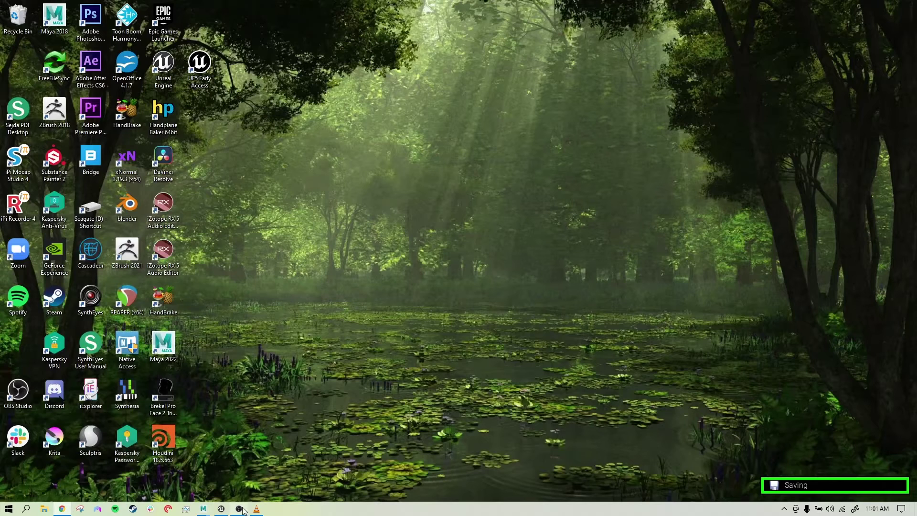
pyautogui.click(221, 509)
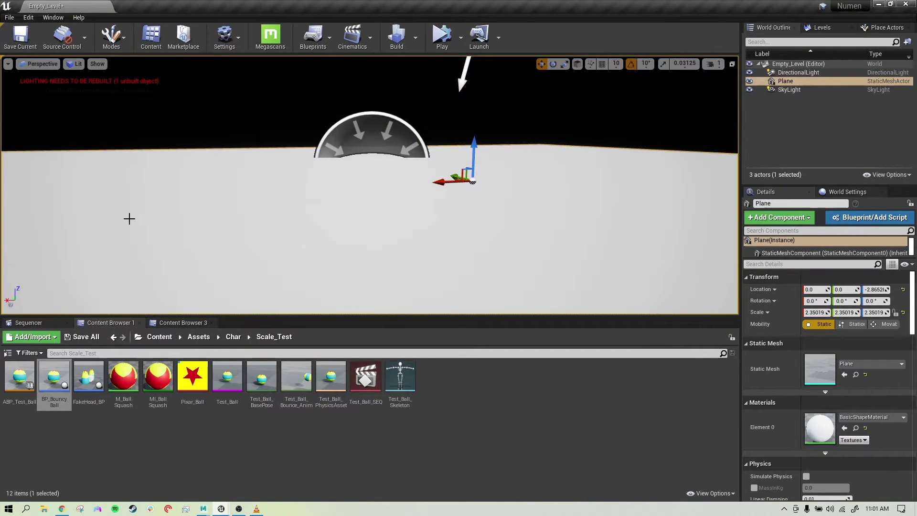
pyautogui.click(159, 336)
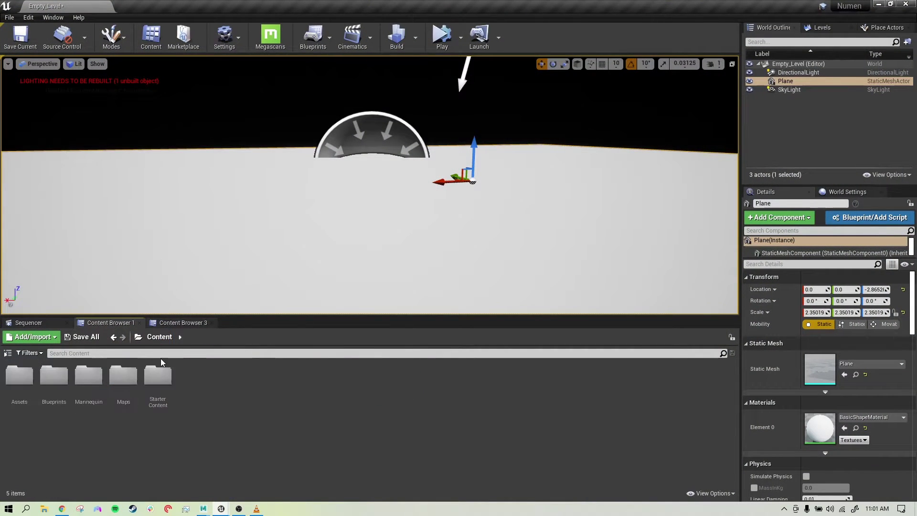
pyautogui.doubleClick(19, 378)
pyautogui.click(91, 375)
pyautogui.doubleClick(92, 375)
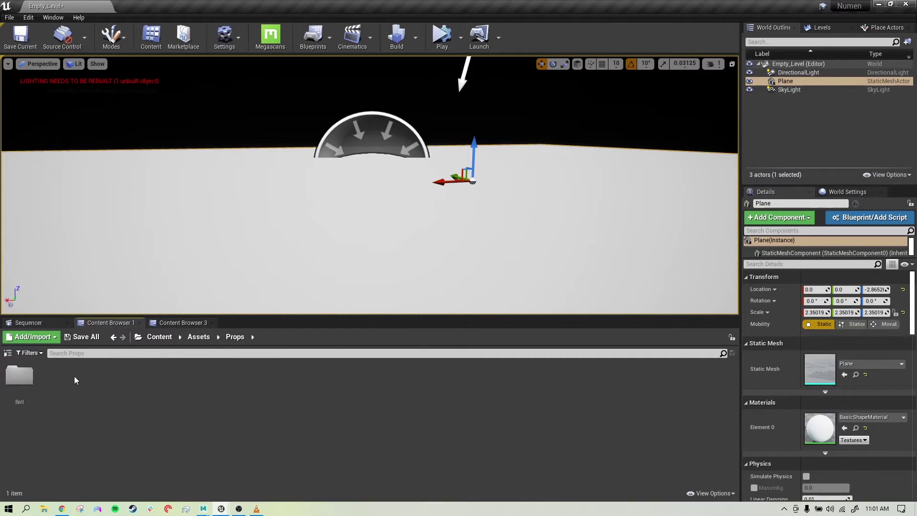
pyautogui.doubleClick(20, 375)
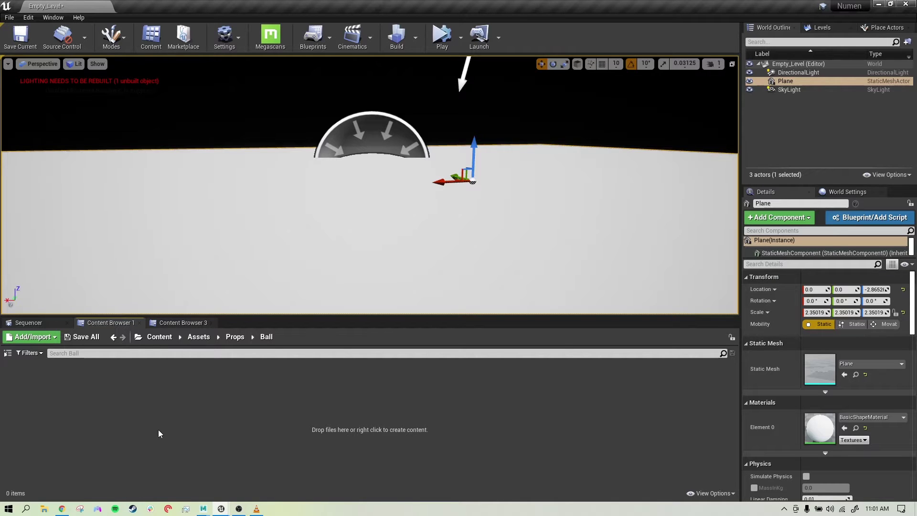
# Step: Choose Ball_001.fbx from the Unreal folder for import into the Ball content folder and bring up its FBX import options
pyautogui.click(30, 337)
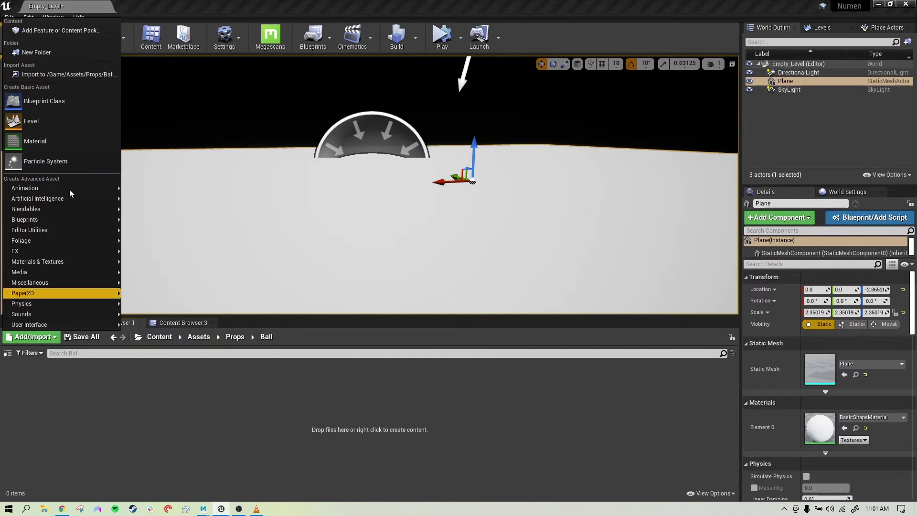
pyautogui.click(88, 74)
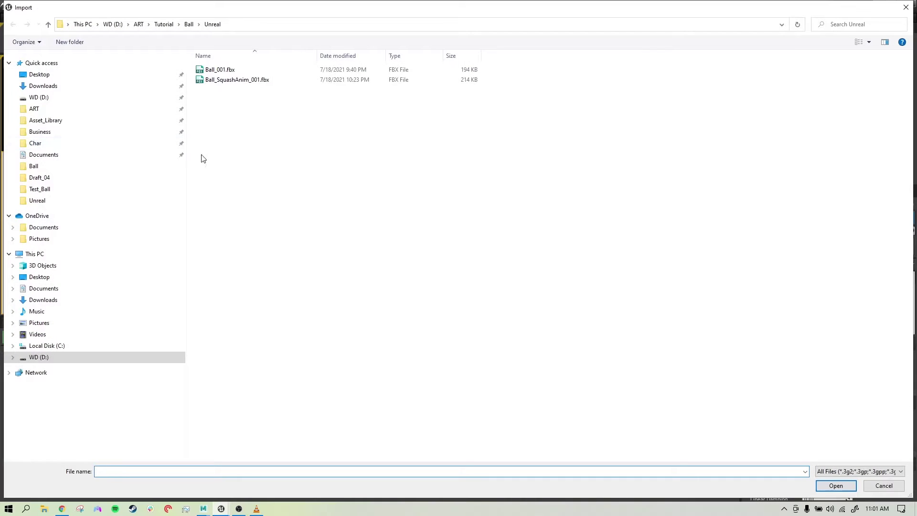
pyautogui.click(217, 70)
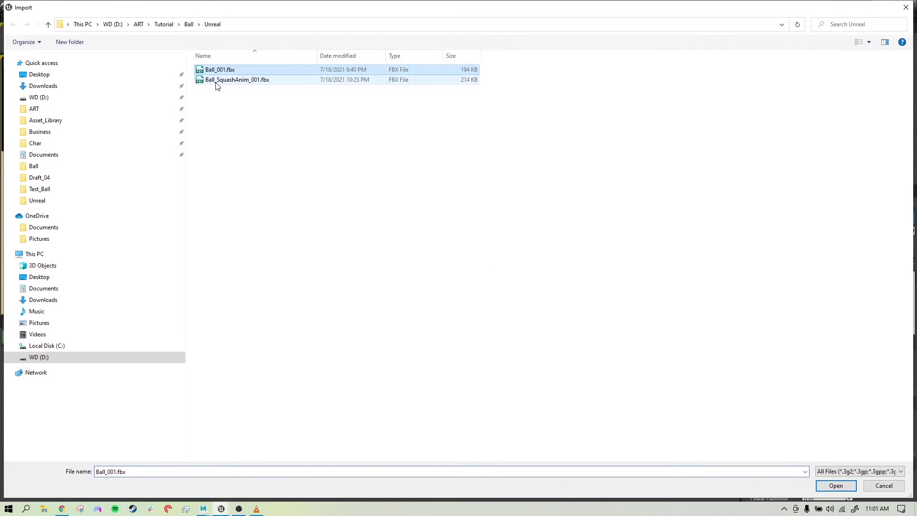
pyautogui.click(837, 485)
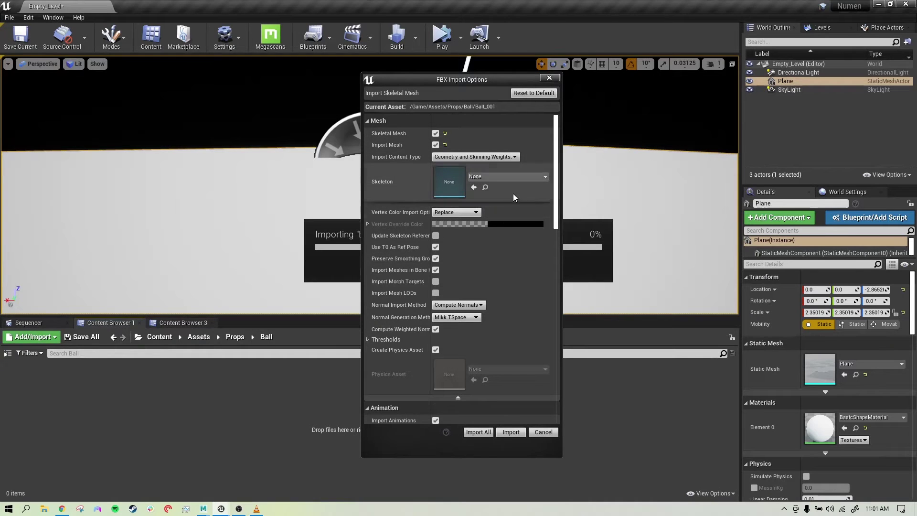
# Step: Import the Ball_001 mesh with the existing FBX options and rename its lambert2 material to M_BallSquash
pyautogui.scroll(-15, 545, 268)
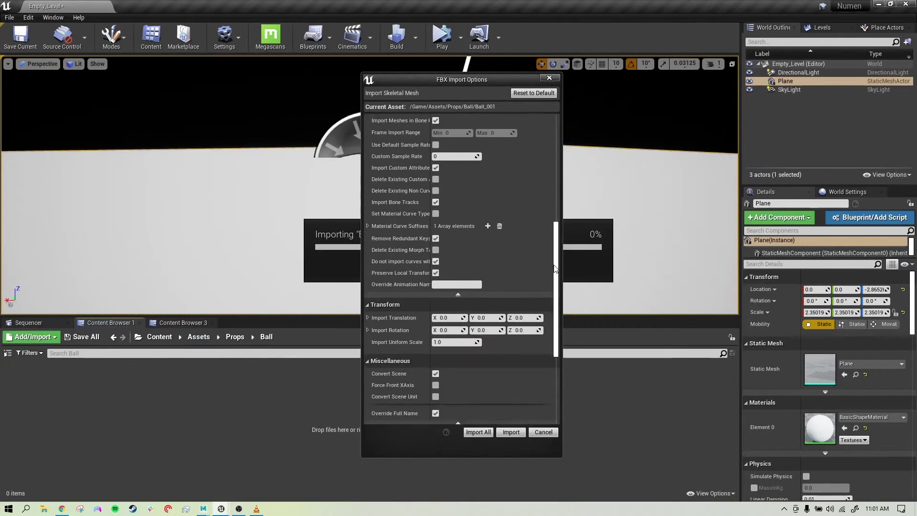
pyautogui.click(510, 433)
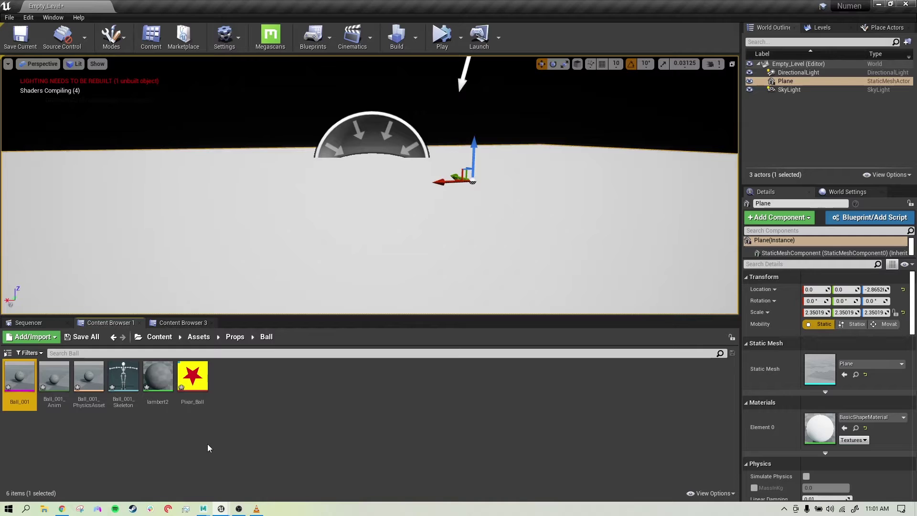
pyautogui.rightClick(157, 403)
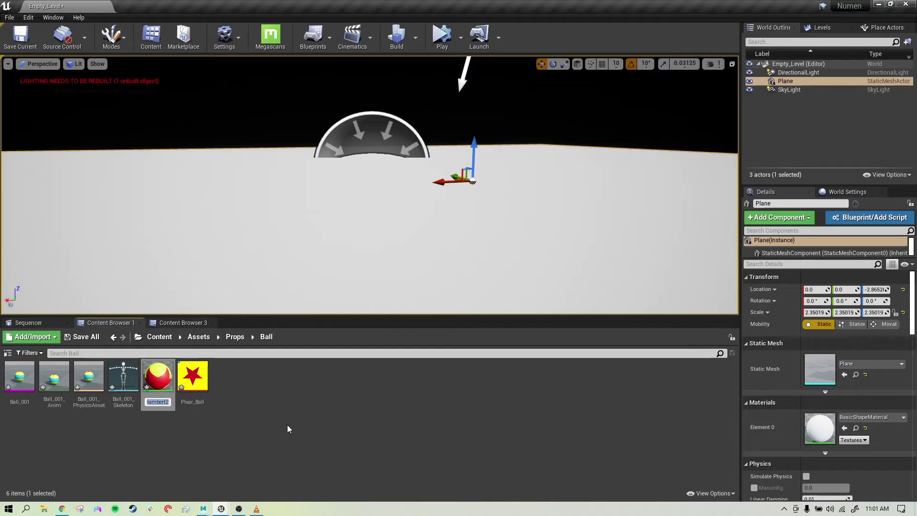
pyautogui.write('M_')
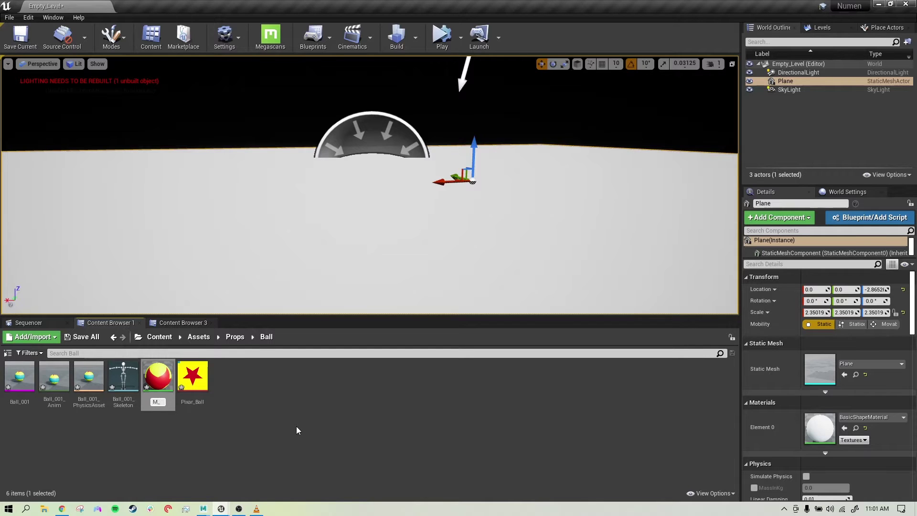
pyautogui.write('BallSquash')
pyautogui.press('Return')
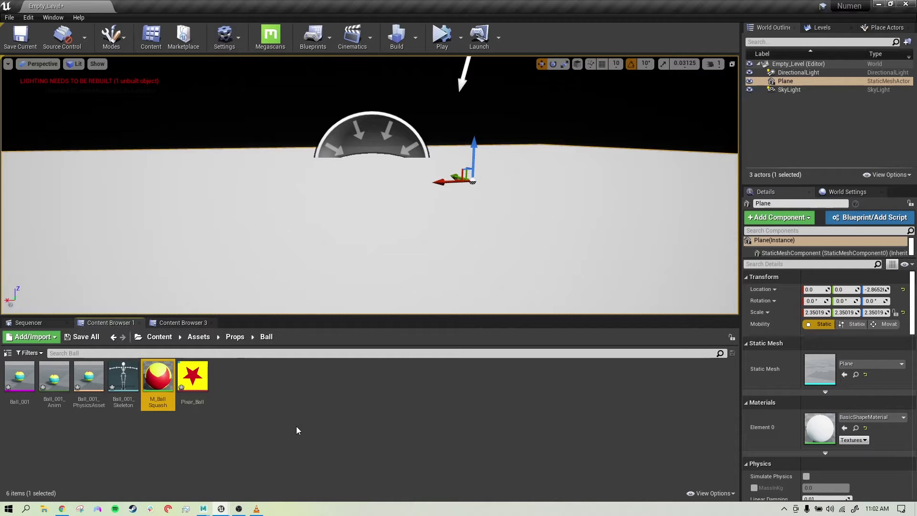
pyautogui.click(214, 386)
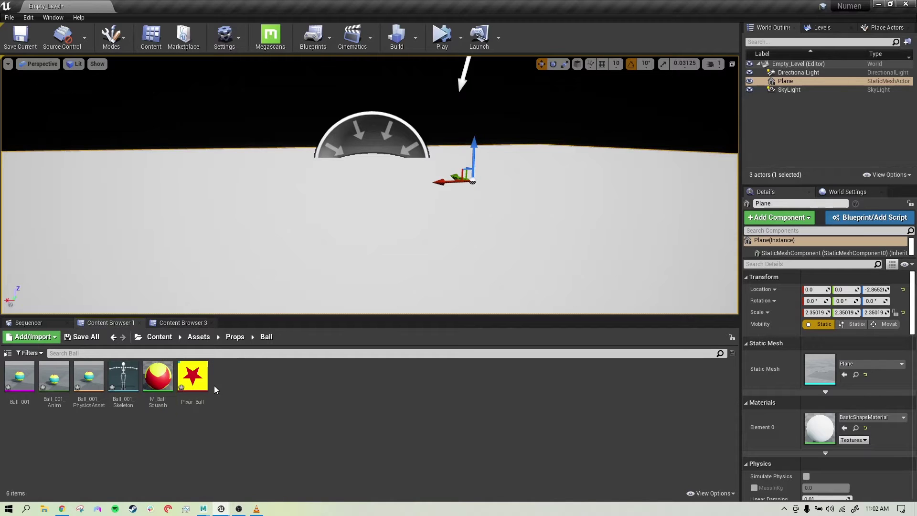
# Step: Import Ball_SquashAnim_001.fbx into the Ball folder as an animation for Ball_001_Skeleton, with Import Mesh turned off
pyautogui.click(32, 337)
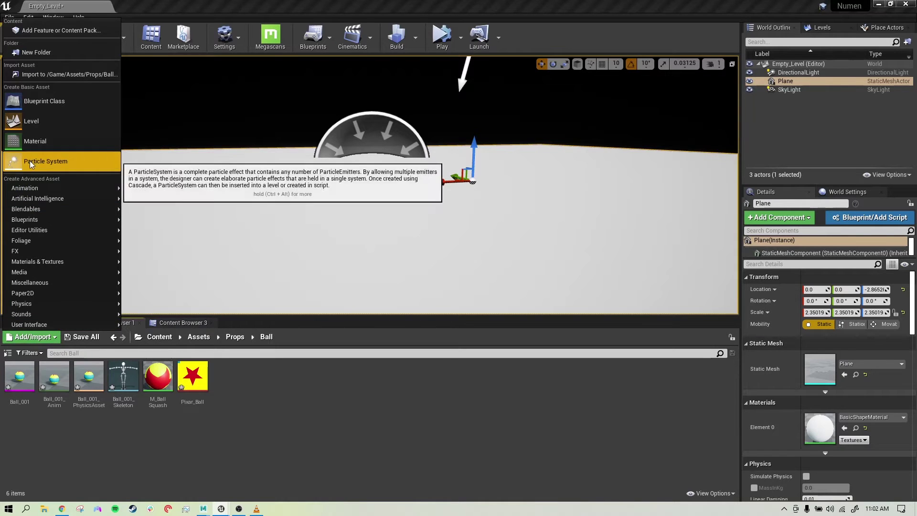
pyautogui.click(62, 74)
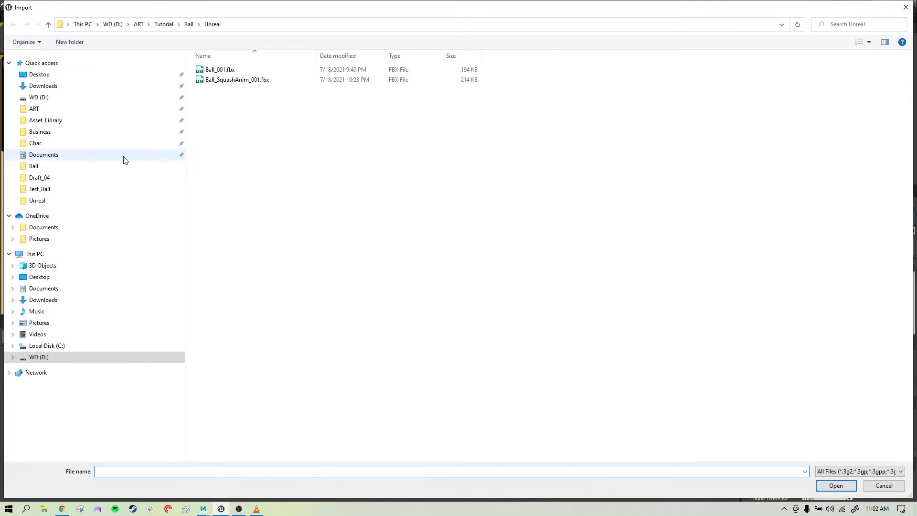
pyautogui.click(248, 81)
pyautogui.click(836, 485)
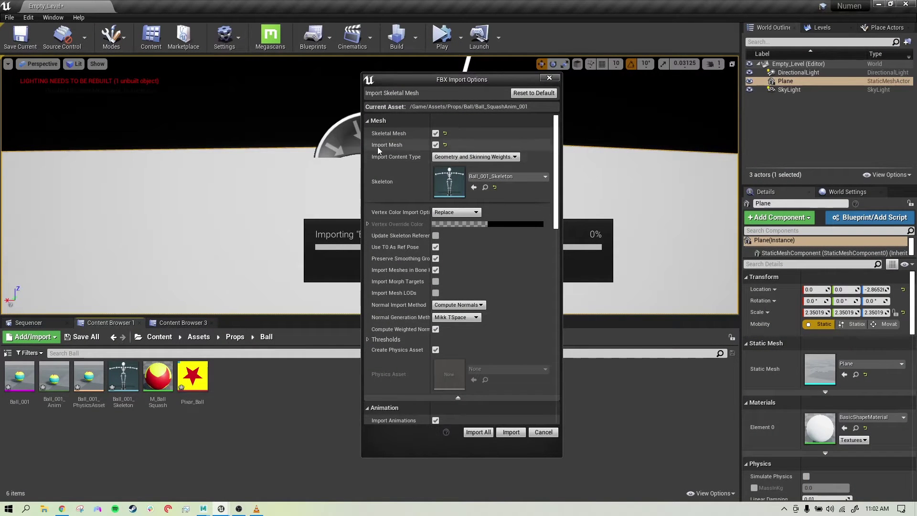
pyautogui.click(436, 144)
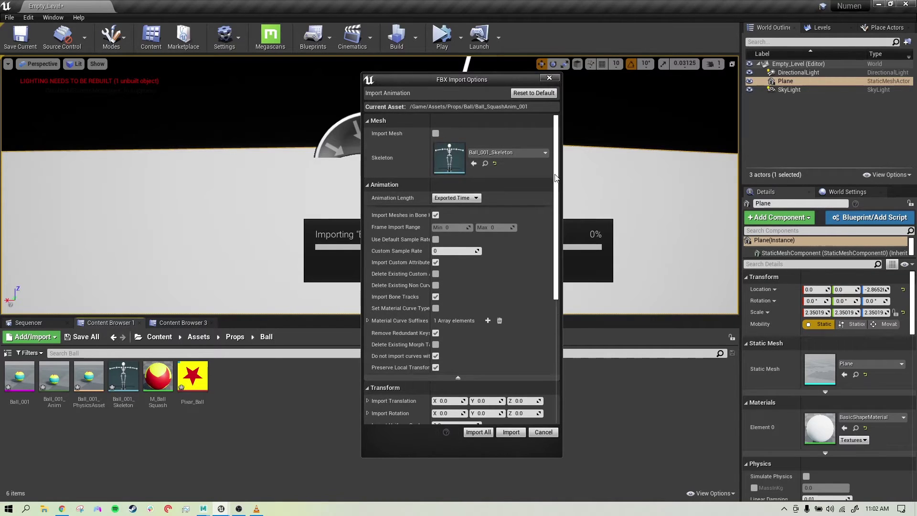
pyautogui.scroll(-3, 555, 178)
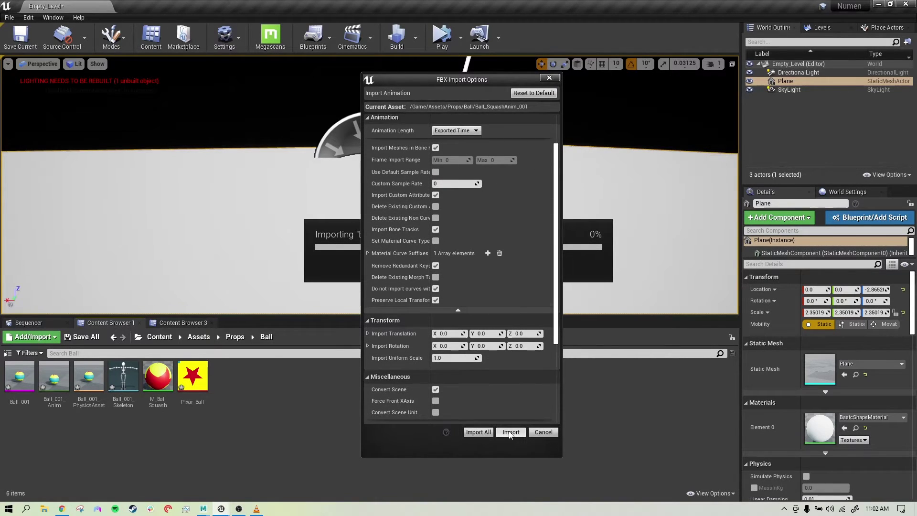
pyautogui.click(510, 433)
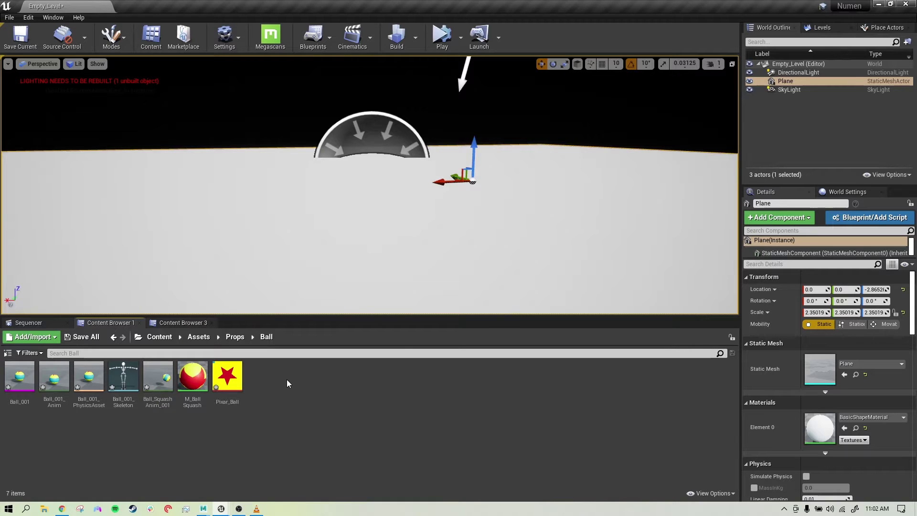
# Step: Create a Level Sequence with the default name in the Ball folder and open it in Sequencer
pyautogui.rightClick(287, 379)
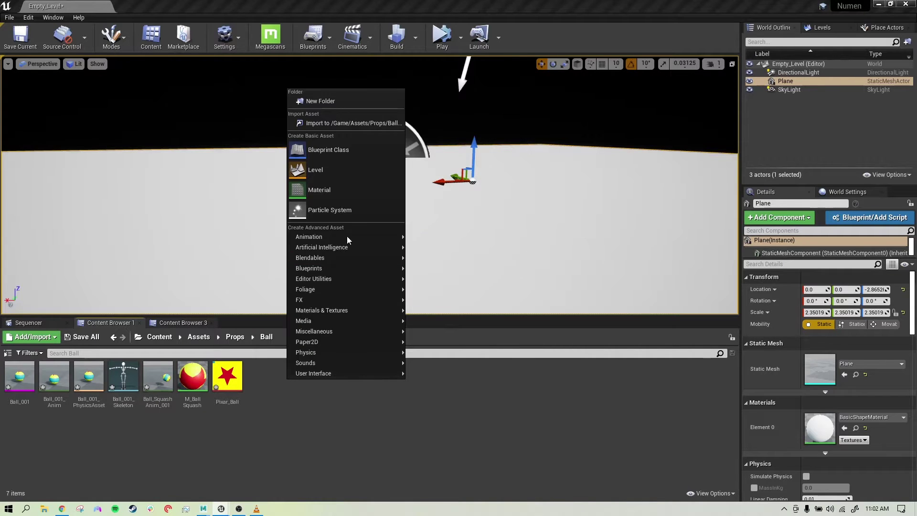
pyautogui.moveTo(353, 238)
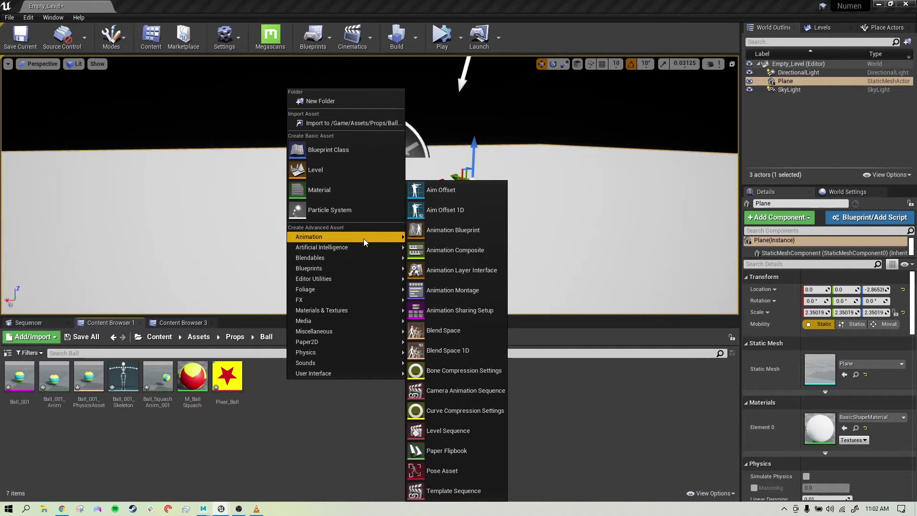
pyautogui.click(445, 432)
pyautogui.press('Return')
pyautogui.doubleClick(227, 375)
pyautogui.click(183, 323)
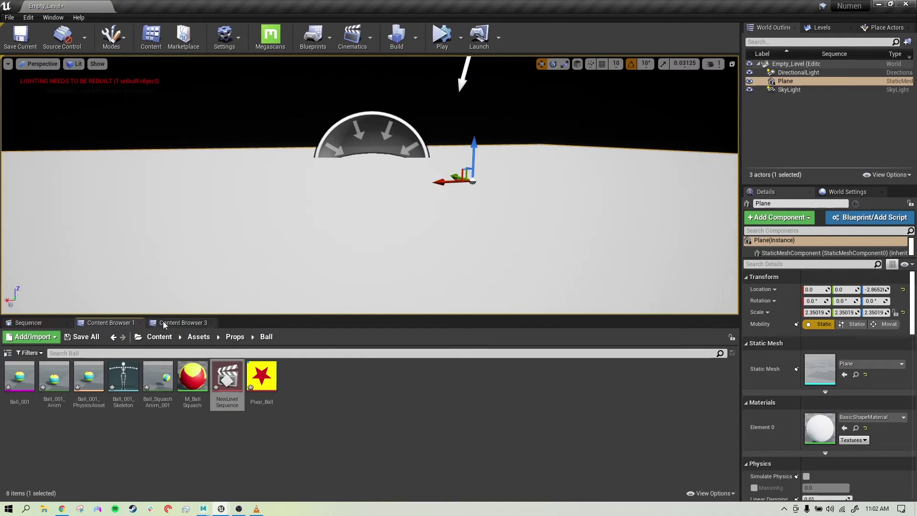
# Step: Place the Ball_001 skeletal mesh in the level and set its location to 0, 0, 0
pyautogui.click(22, 385)
pyautogui.moveTo(22, 385); pyautogui.dragTo(433, 222)
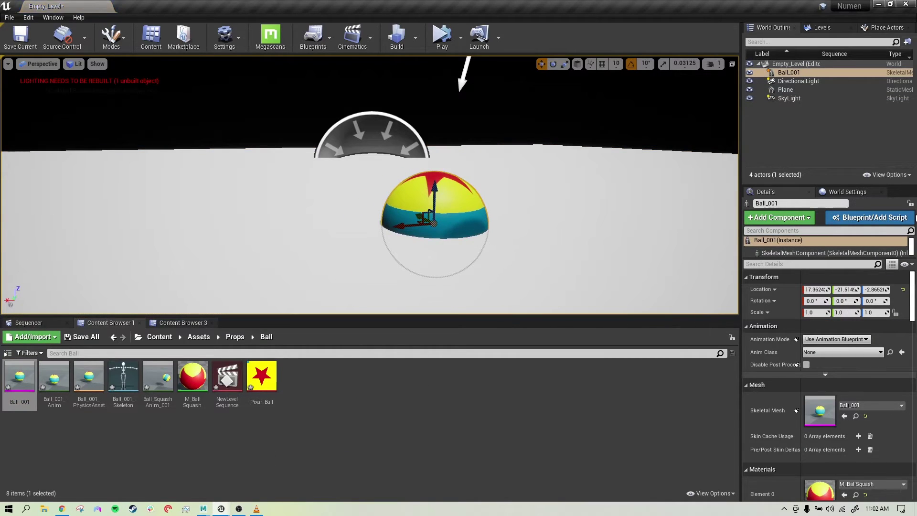
pyautogui.click(811, 289)
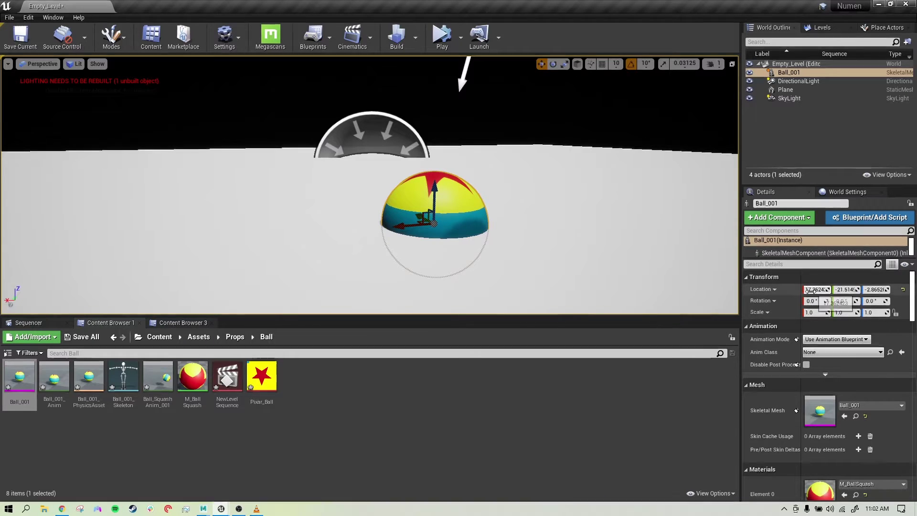
pyautogui.write('0')
pyautogui.click(847, 290)
pyautogui.write('0')
pyautogui.click(878, 289)
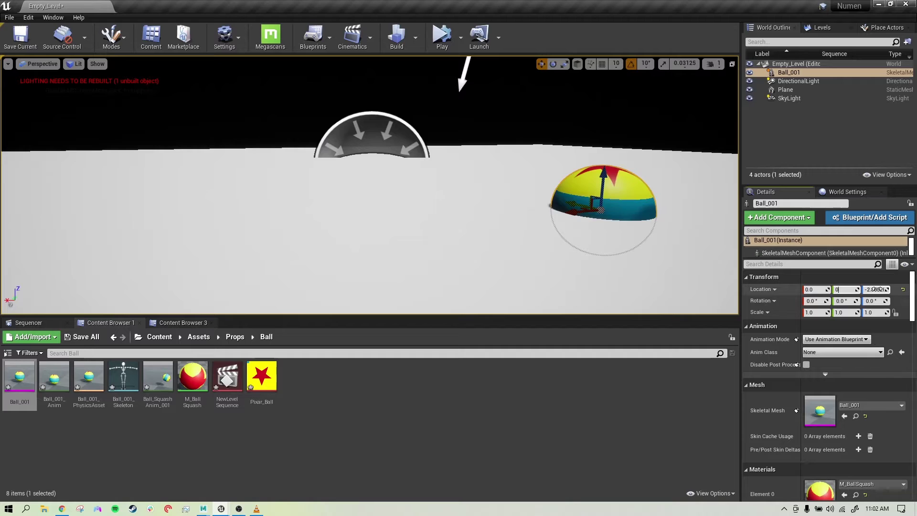
pyautogui.write('0')
pyautogui.press('Return')
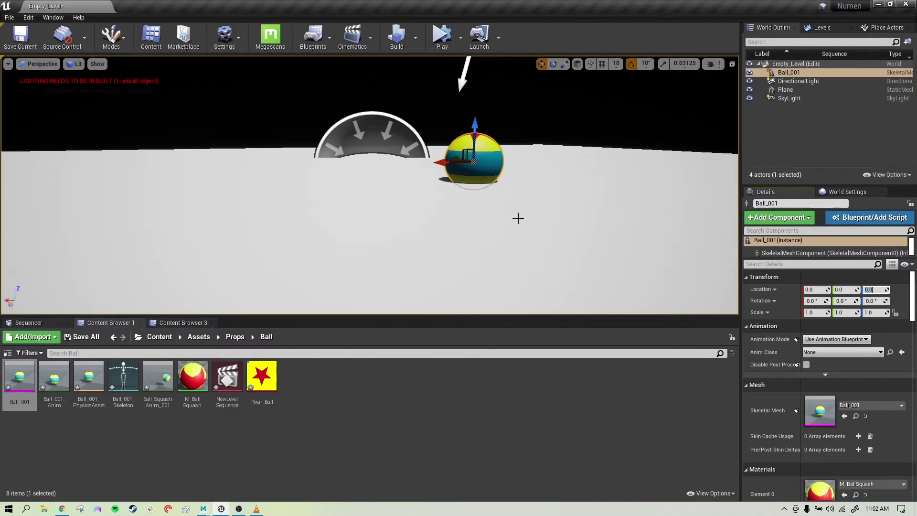
# Step: Turn on Game View in the viewport to hide the editor icons around the ball
pyautogui.moveTo(580, 121); pyautogui.dragTo(578, 119, button='right')
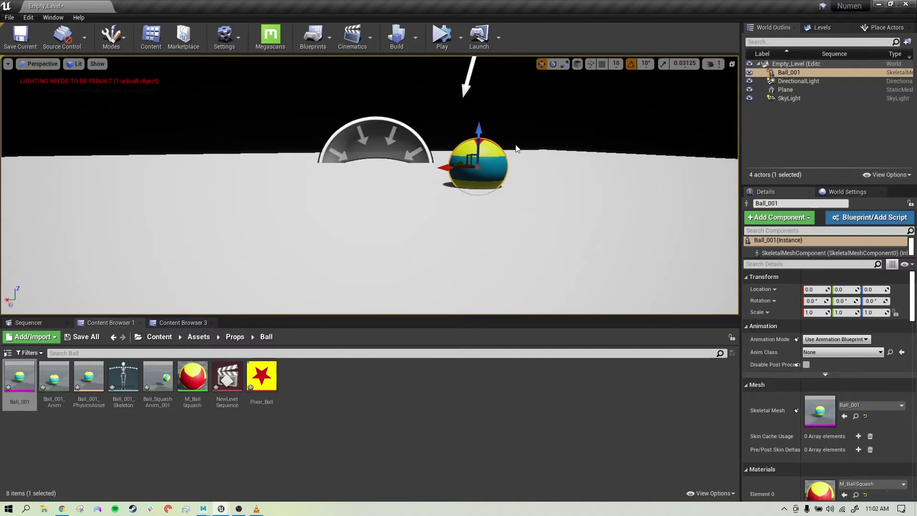
pyautogui.press('g')
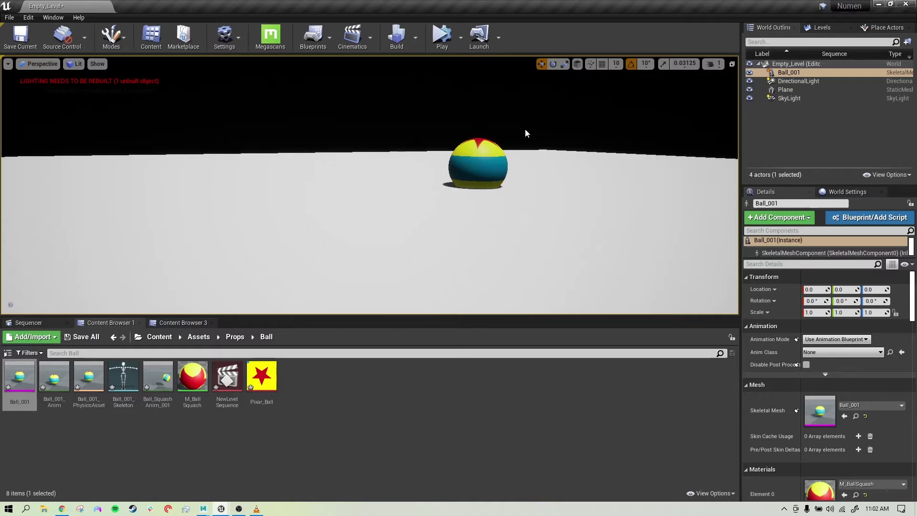
pyautogui.moveTo(466, 186); pyautogui.dragTo(470, 201, button='right')
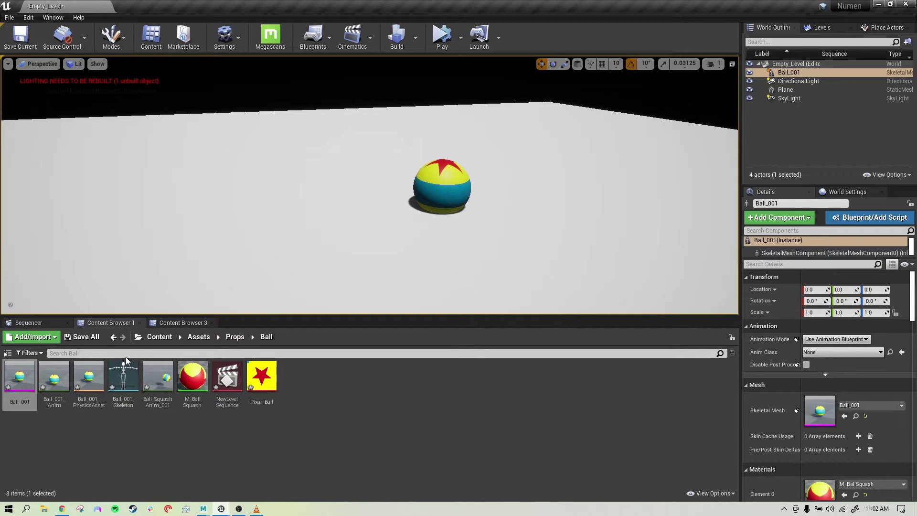
# Step: Add the Ball_001 actor from the level to NewLevelSequence in Sequencer
pyautogui.click(55, 324)
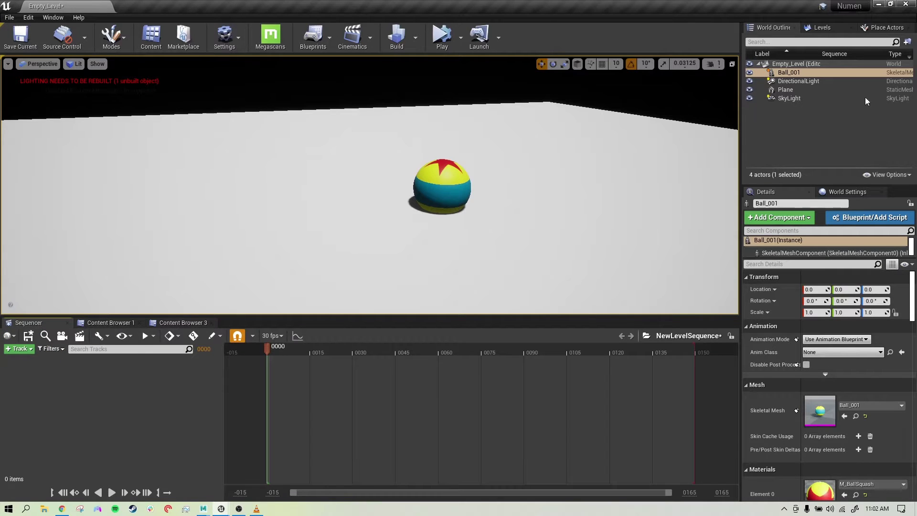
pyautogui.moveTo(789, 73); pyautogui.dragTo(72, 388)
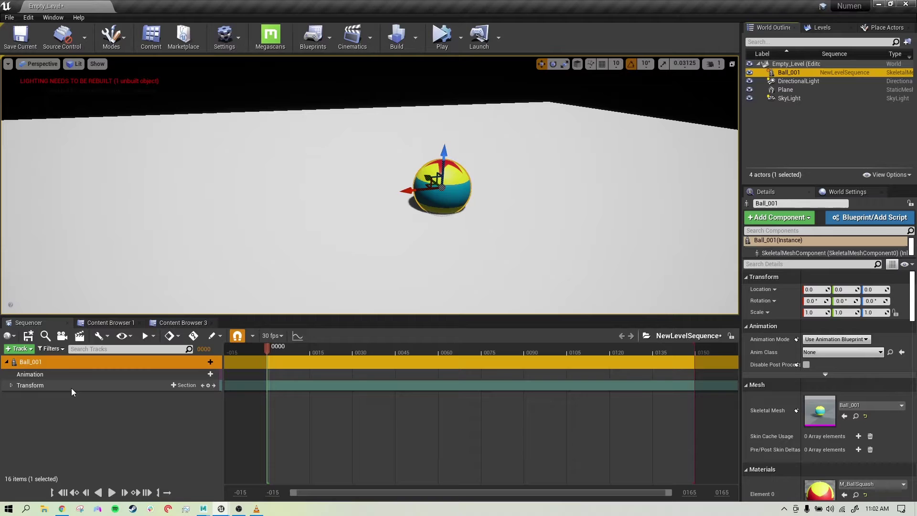
pyautogui.click(158, 427)
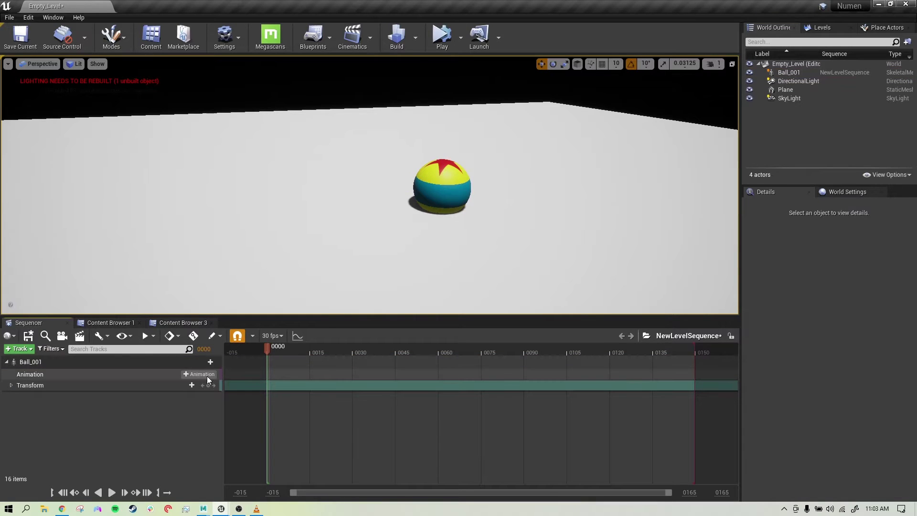
# Step: Add Ball_SquashAnim_001 to the ball's Animation track and scrub the sequence to frame 2
pyautogui.click(207, 377)
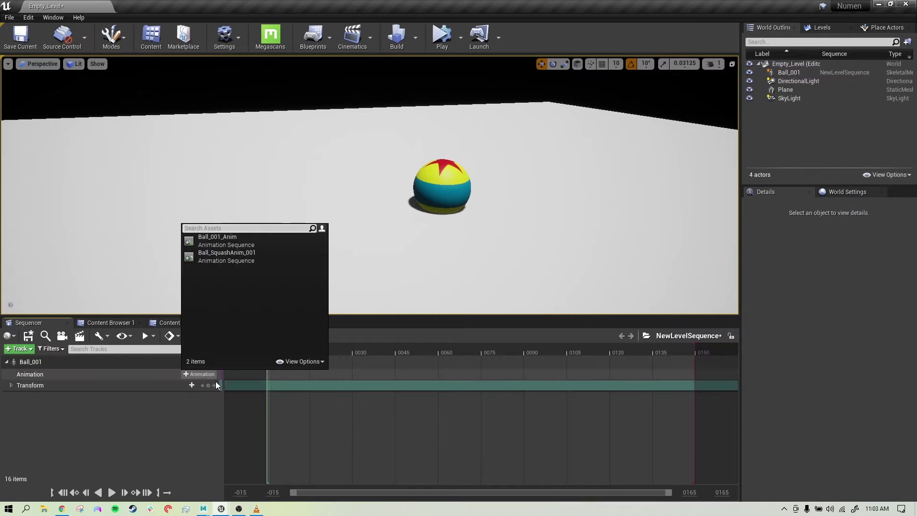
pyautogui.click(225, 258)
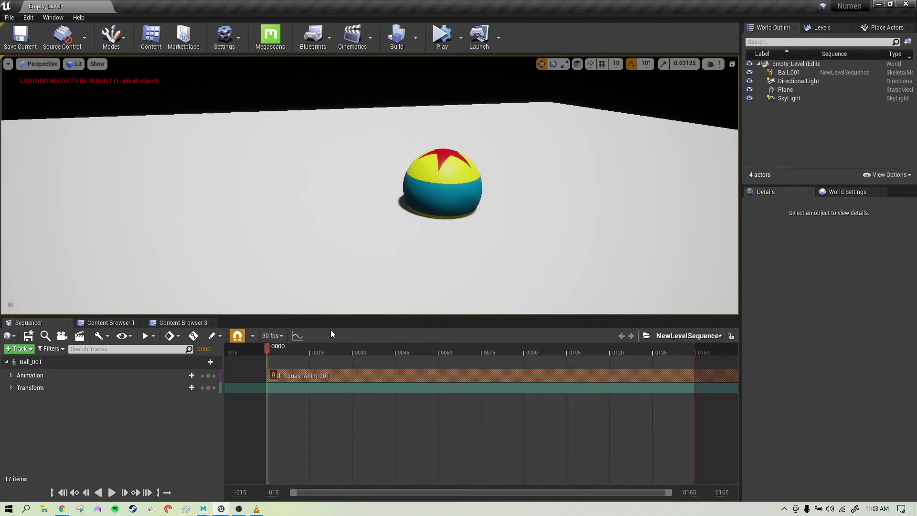
pyautogui.moveTo(202, 349)
pyautogui.mouseDown()
pyautogui.moveTo(271, 350)
pyautogui.moveTo(204, 350)
pyautogui.mouseUp()
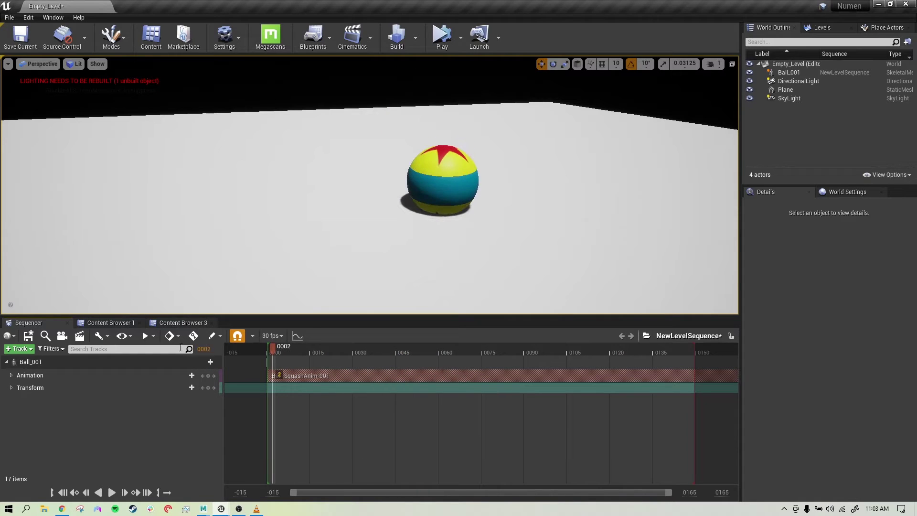
# Step: Open the M_BallSquash material from the Ball folder and maximize its editor window
pyautogui.click(104, 323)
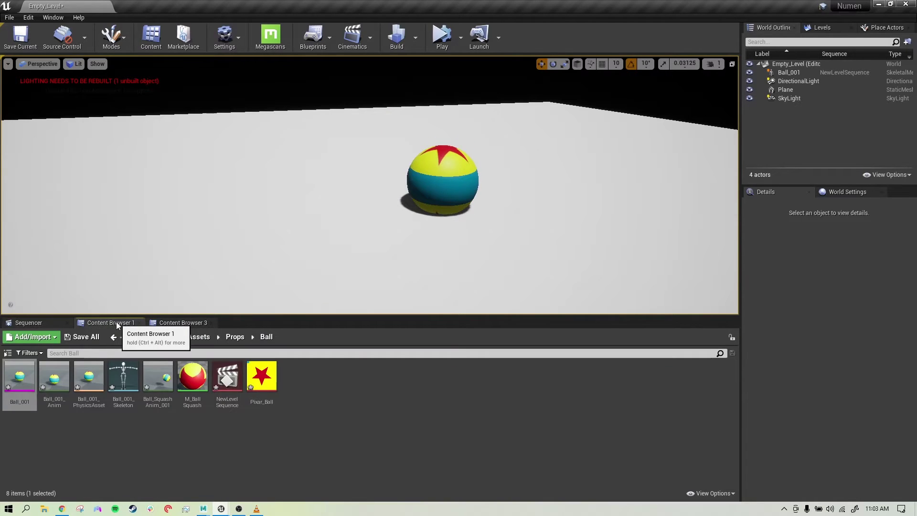
pyautogui.moveTo(193, 379)
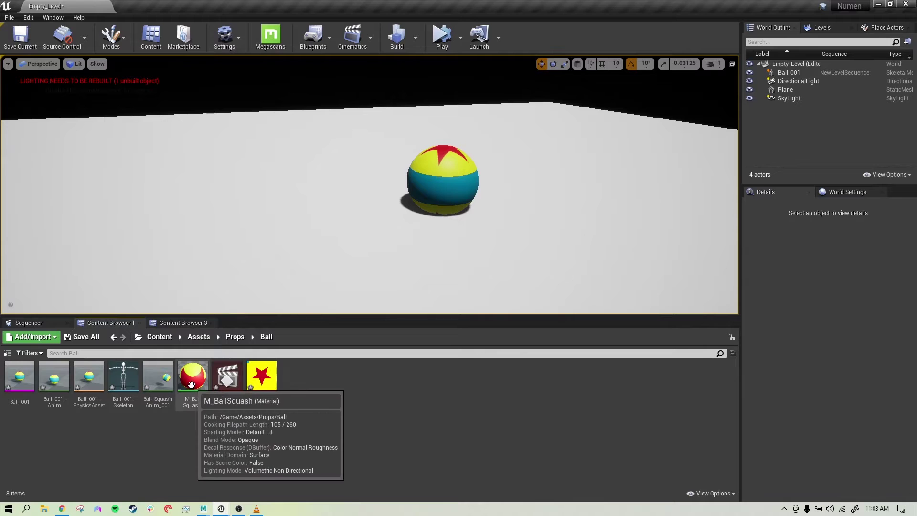
pyautogui.click(193, 380)
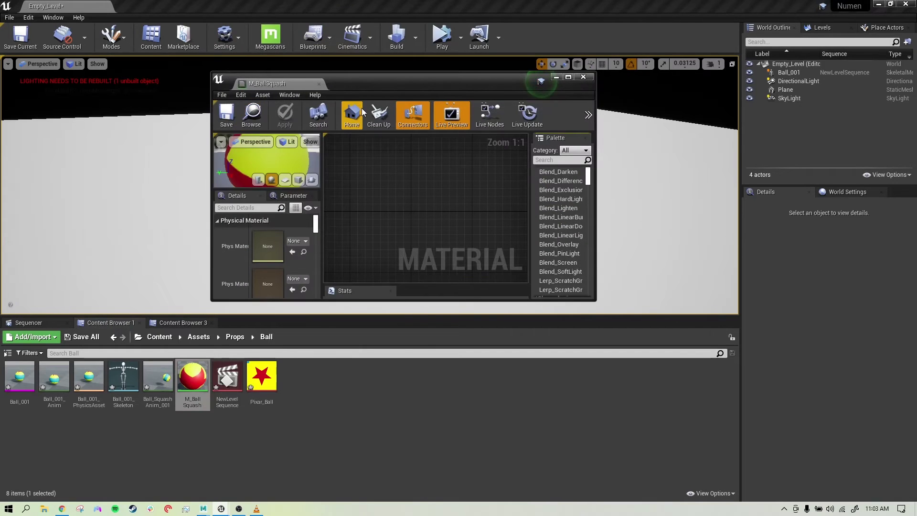
pyautogui.moveTo(368, 84); pyautogui.dragTo(227, 56)
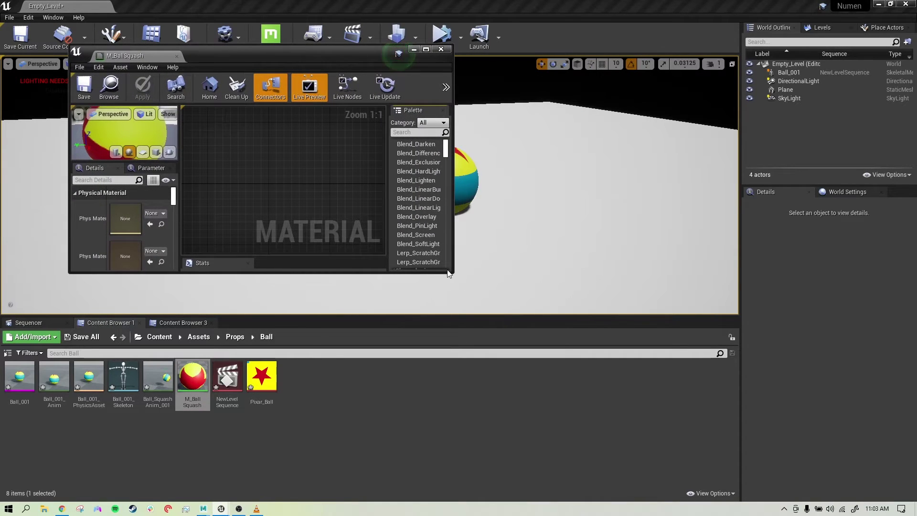
pyautogui.moveTo(448, 273); pyautogui.dragTo(824, 478)
pyautogui.scroll(-1, 600, 264)
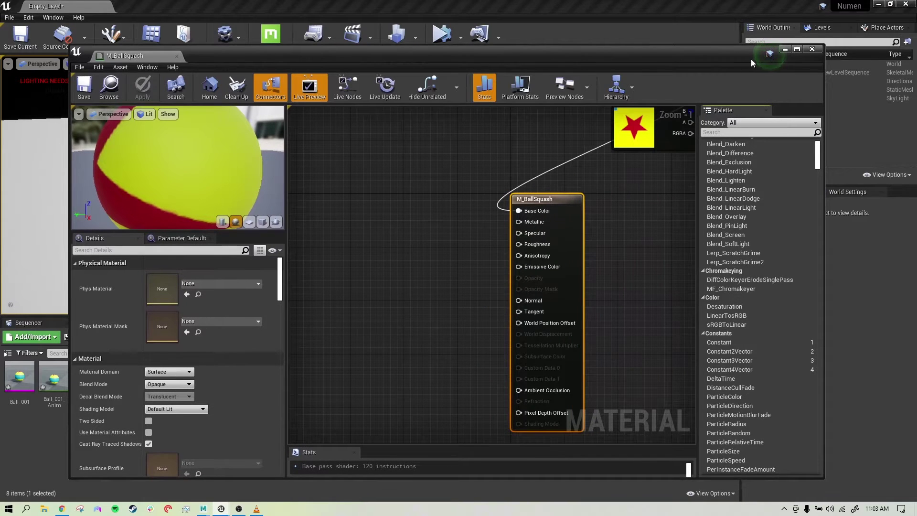
pyautogui.click(797, 49)
# Step: Move the Texture Sample node to the left of the M_BallSquash result node in the material graph
pyautogui.scroll(-1, 642, 193)
pyautogui.moveTo(635, 207); pyautogui.dragTo(654, 242, button='right')
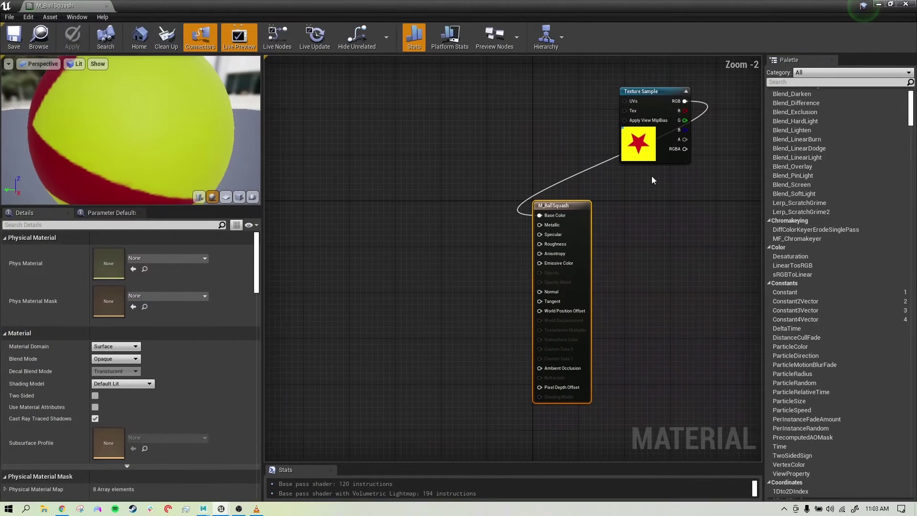
pyautogui.moveTo(648, 91); pyautogui.dragTo(362, 187)
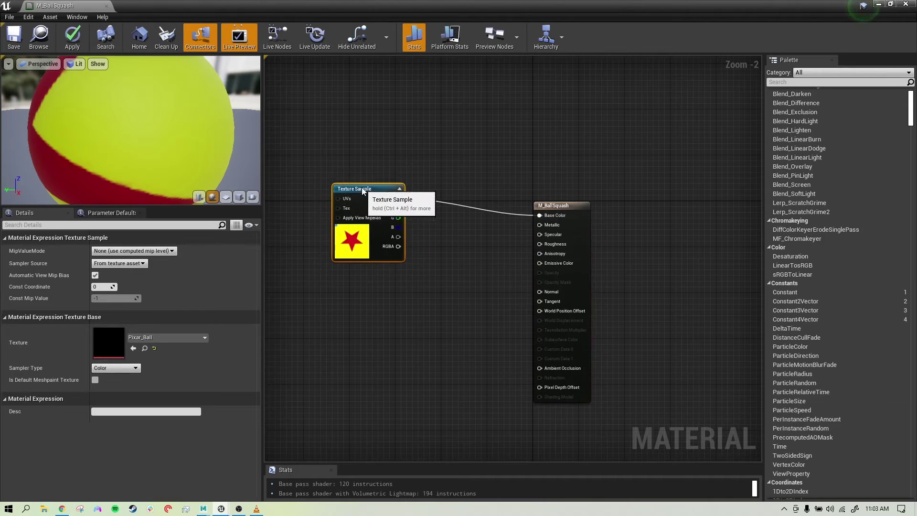
# Step: Switch to the browser and view the Unreal Engine Developers Community group page on Facebook
pyautogui.moveTo(640, 277); pyautogui.dragTo(701, 173, button='right')
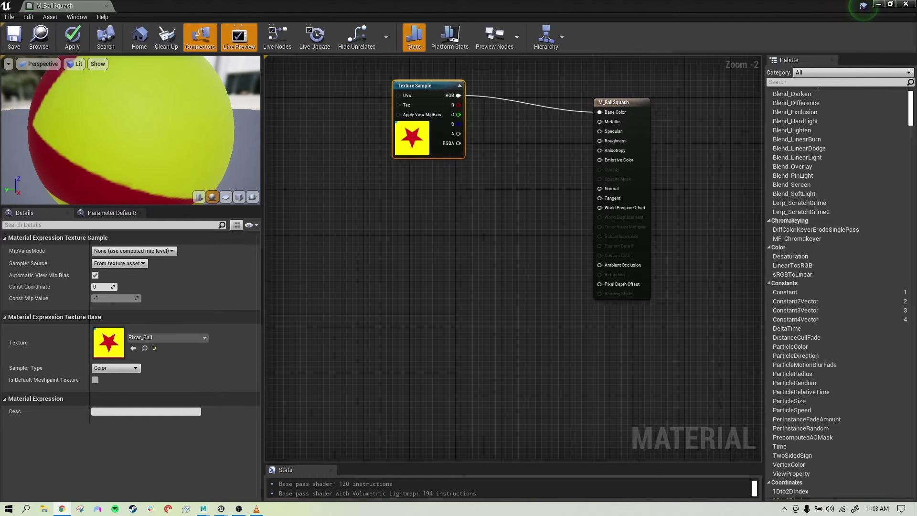
pyautogui.click(62, 508)
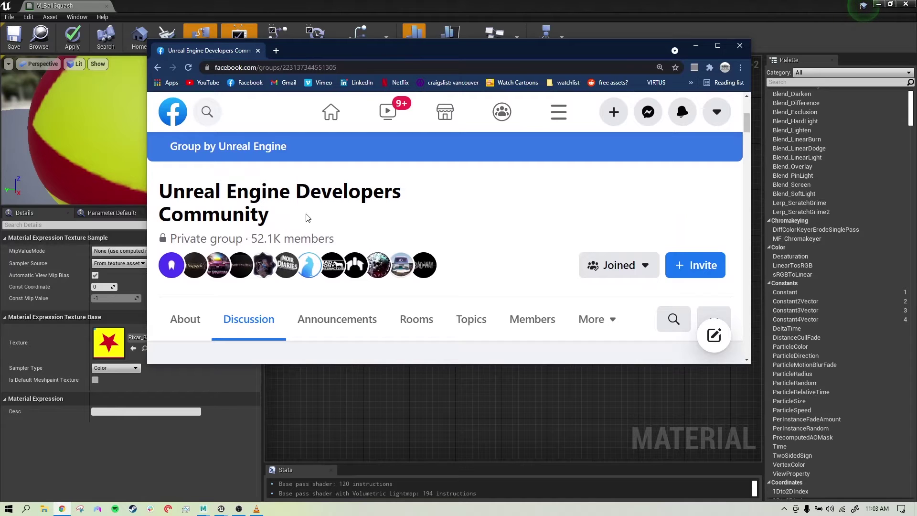
pyautogui.moveTo(421, 50); pyautogui.dragTo(420, 82)
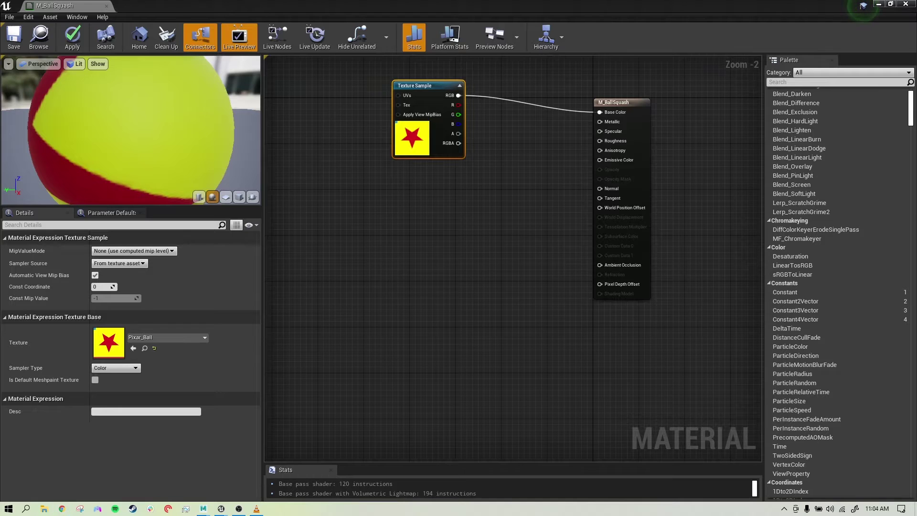
# Step: Nudge the Texture Sample node slightly farther from the M_BallSquash result node in the material graph
pyautogui.moveTo(364, 250); pyautogui.dragTo(451, 243, button='right')
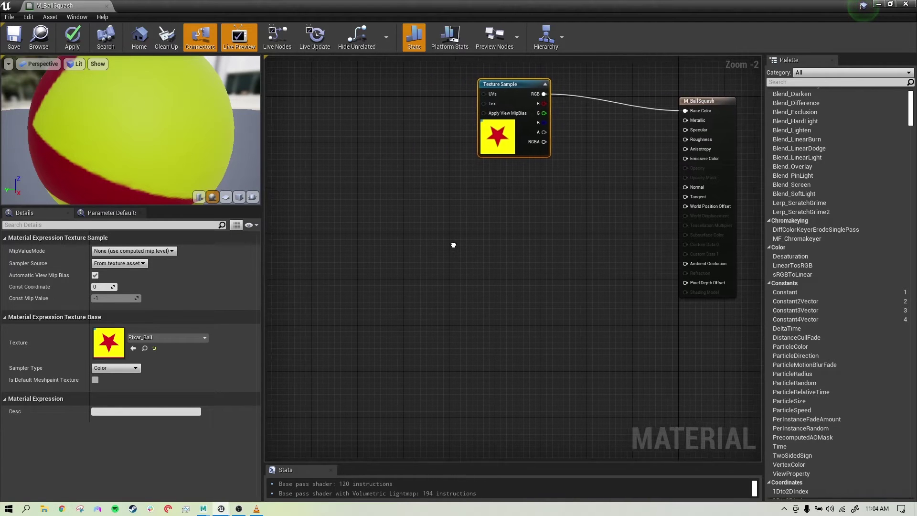
pyautogui.rightClick(378, 243)
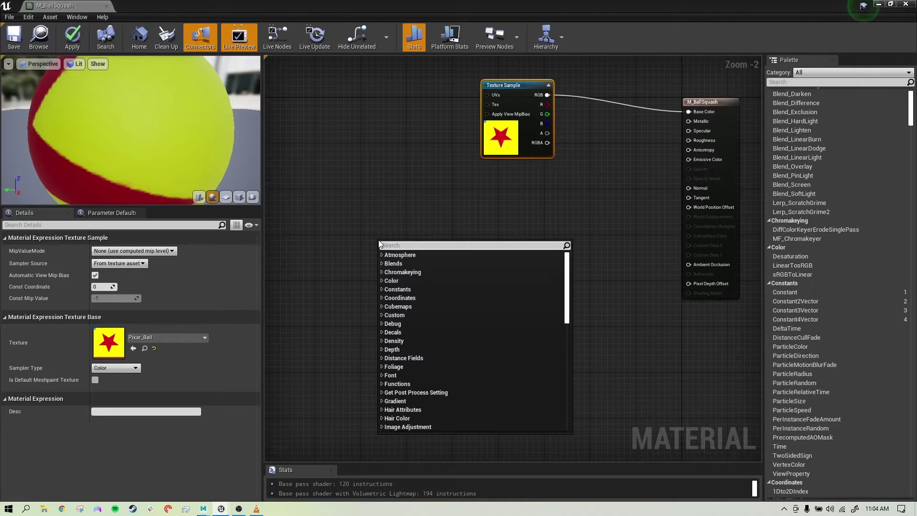
pyautogui.click(386, 200)
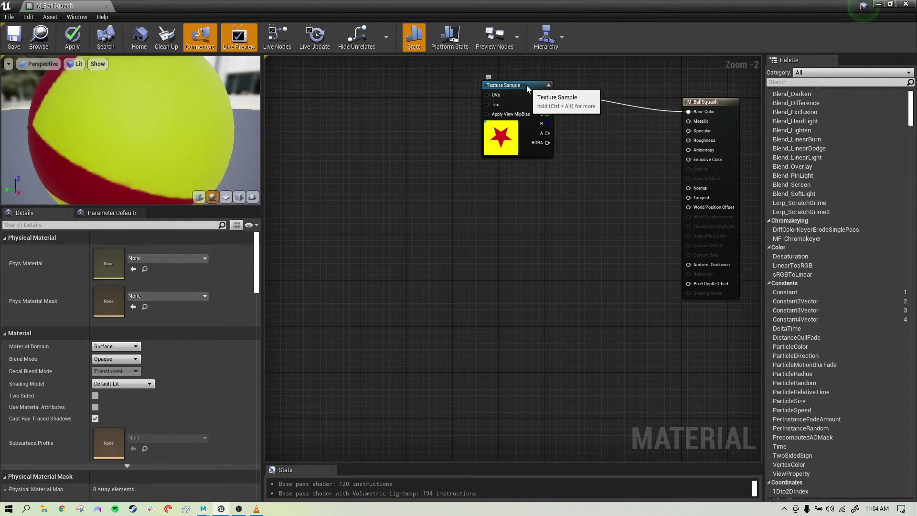
pyautogui.moveTo(529, 87); pyautogui.dragTo(523, 92)
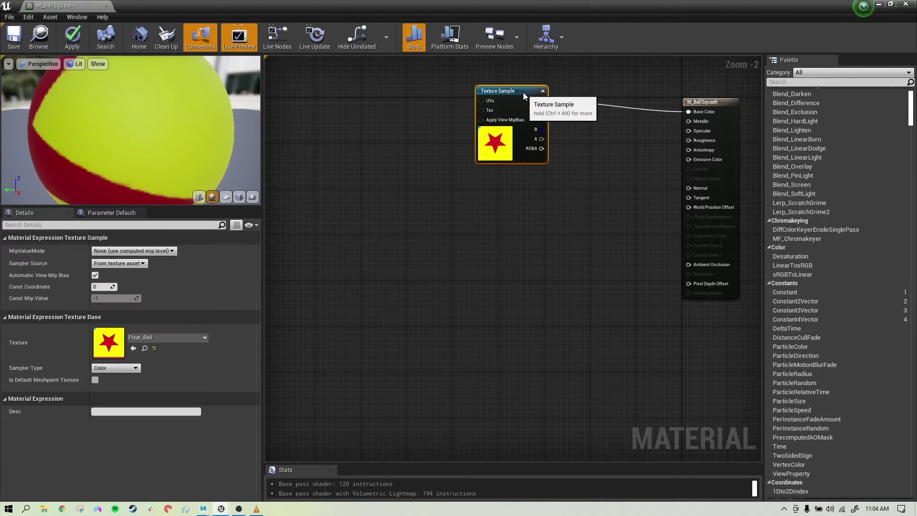
# Step: Add a WorldPosition node to the graph and place it below and to the left of the Texture Sample node
pyautogui.rightClick(395, 233)
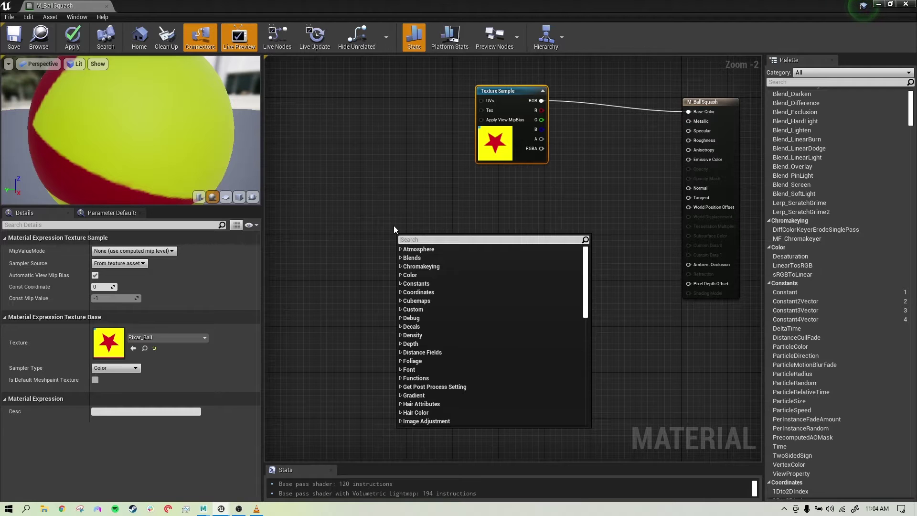
pyautogui.write('wor')
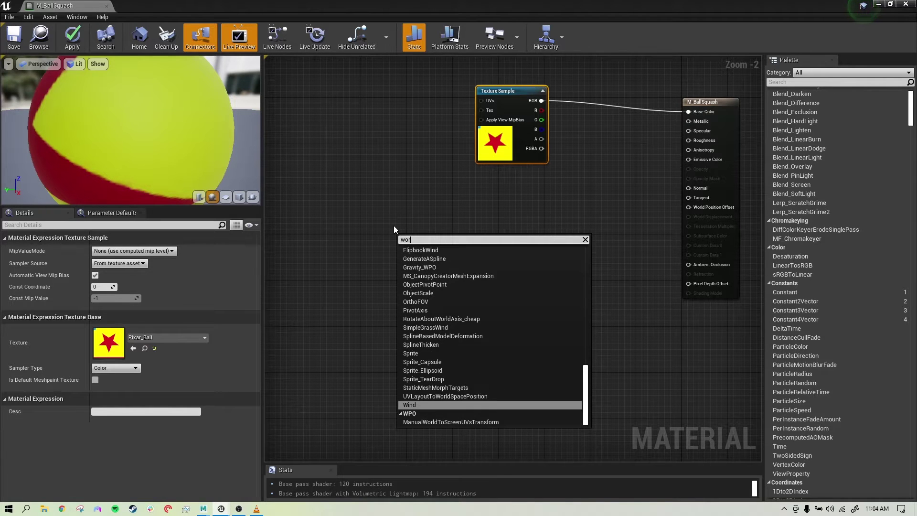
pyautogui.write('d')
pyautogui.press('BackSpace')
pyautogui.write('ld posi')
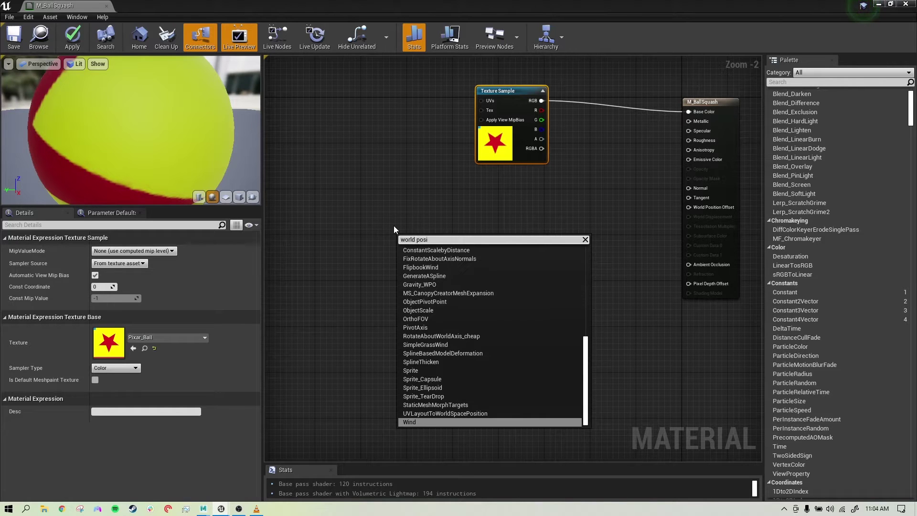
pyautogui.write('tion')
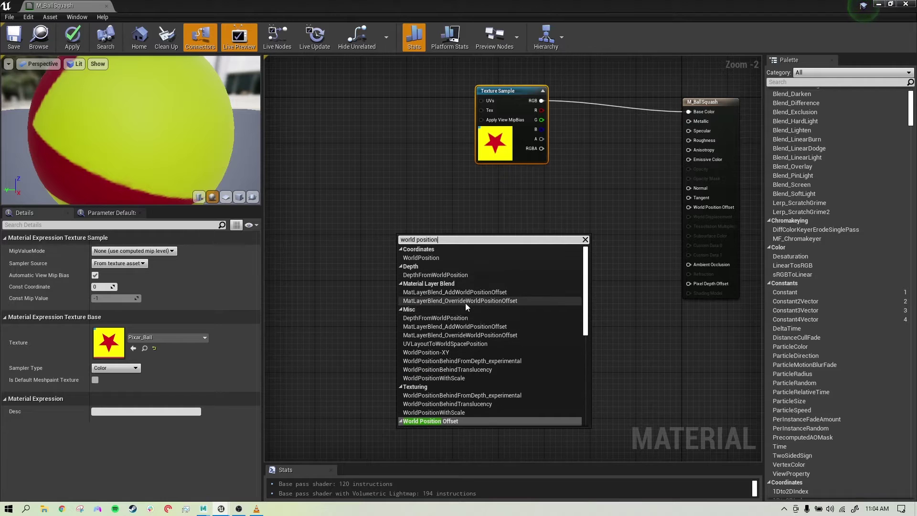
pyautogui.click(423, 258)
pyautogui.moveTo(426, 240); pyautogui.dragTo(384, 211)
# Step: Add an ObjectPositionWS node and place it directly below the Absolute World Position node
pyautogui.rightClick(381, 276)
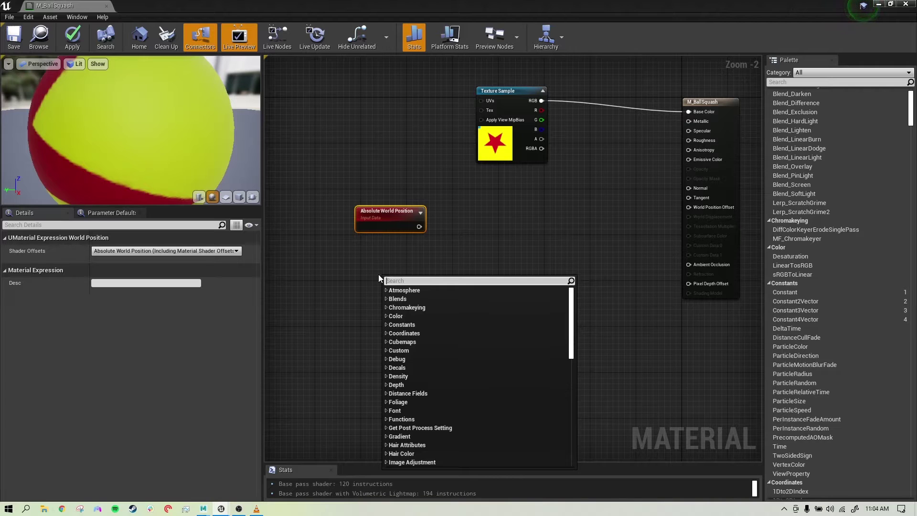
pyautogui.write('ob')
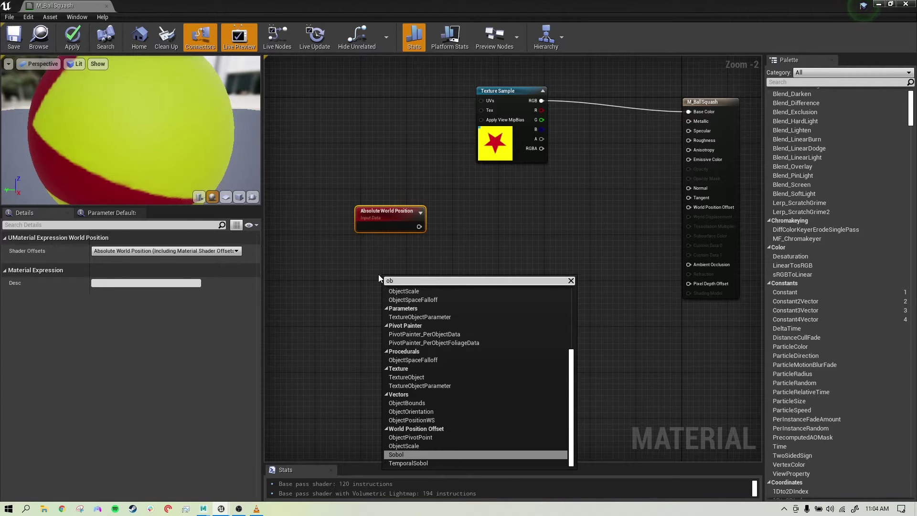
pyautogui.write('ject position')
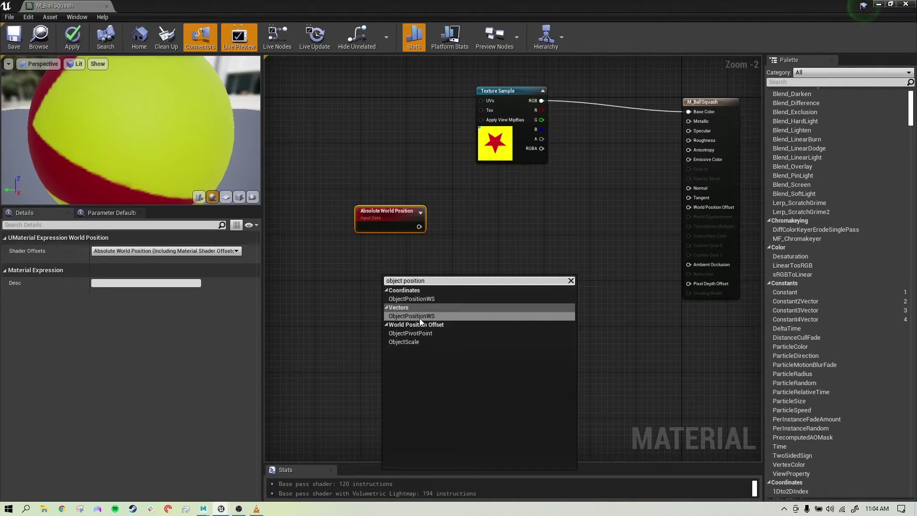
pyautogui.click(414, 299)
pyautogui.moveTo(399, 269); pyautogui.dragTo(389, 242)
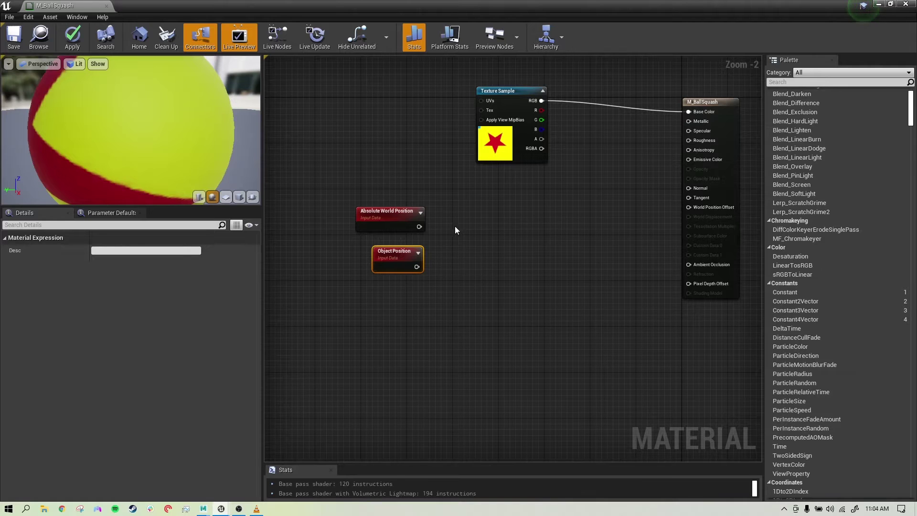
# Step: Add a Subtract node and connect Absolute World Position to its A input and Object Position to its B input
pyautogui.rightClick(485, 240)
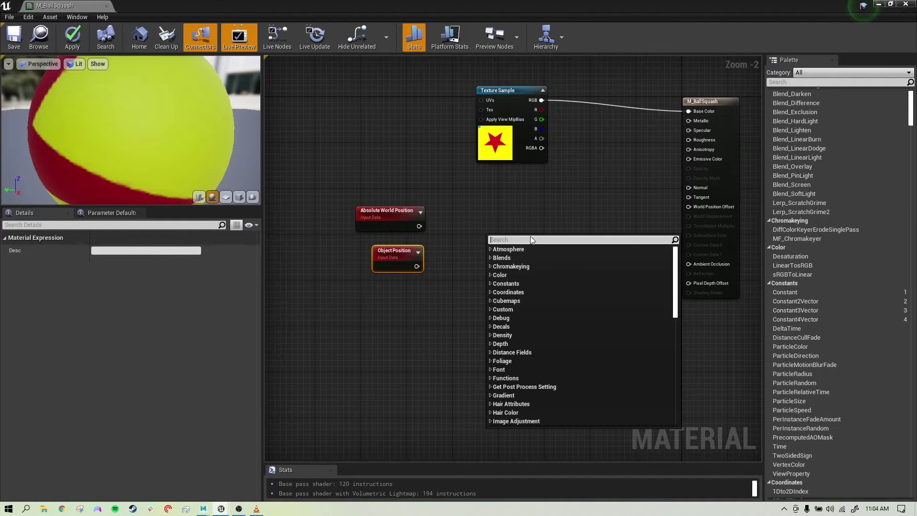
pyautogui.write('subtract')
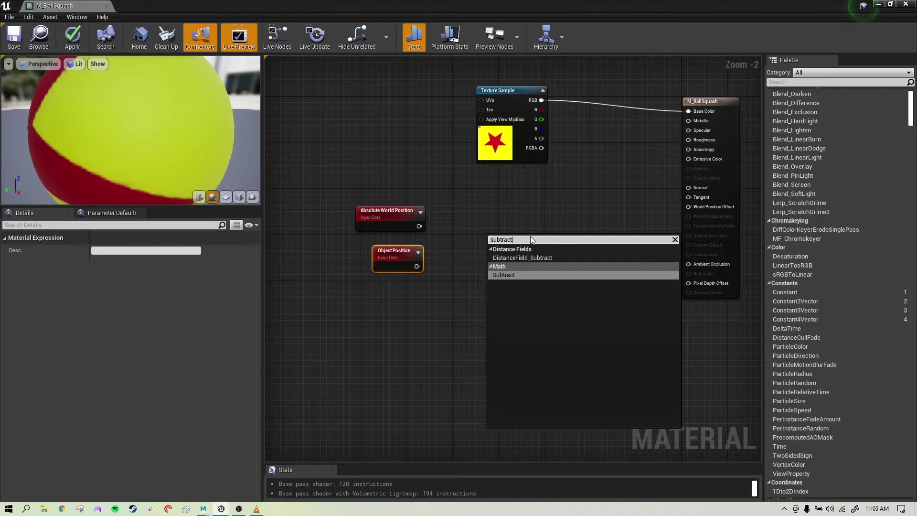
pyautogui.click(535, 274)
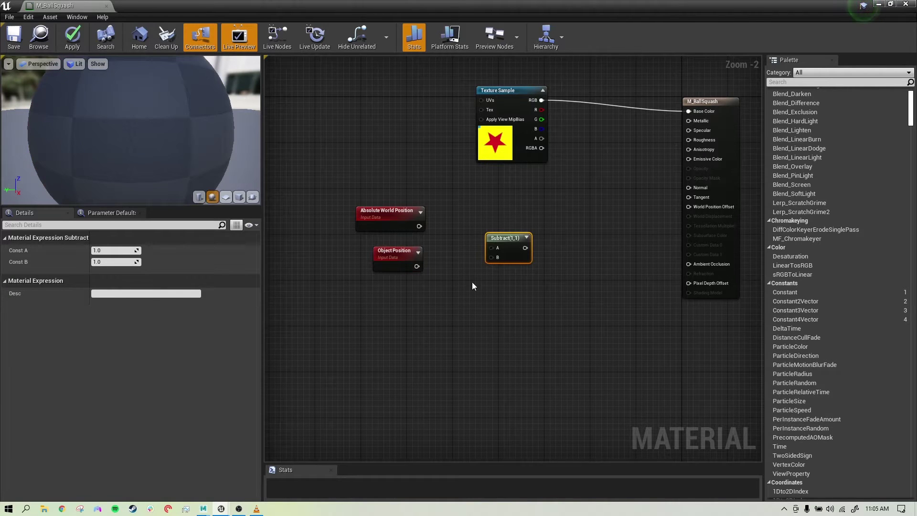
pyautogui.moveTo(514, 242); pyautogui.dragTo(489, 232)
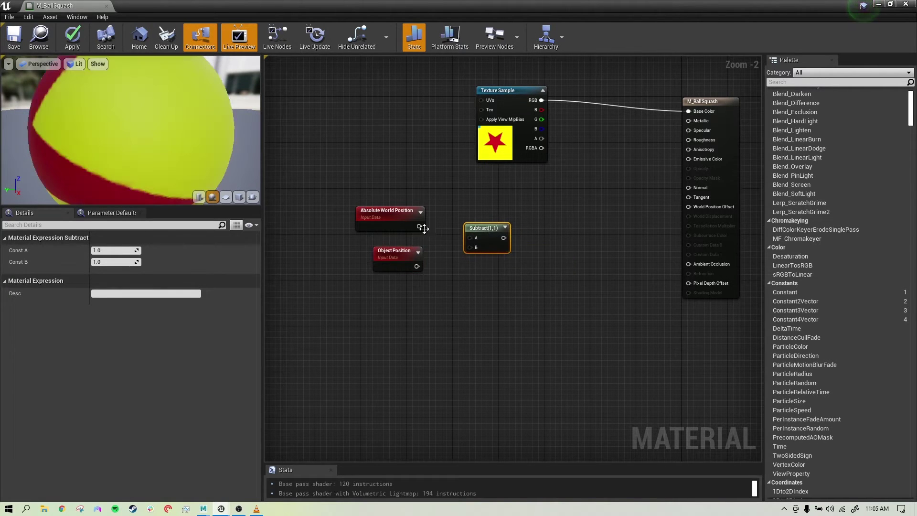
pyautogui.moveTo(419, 227); pyautogui.dragTo(470, 237)
pyautogui.moveTo(420, 266); pyautogui.dragTo(469, 247)
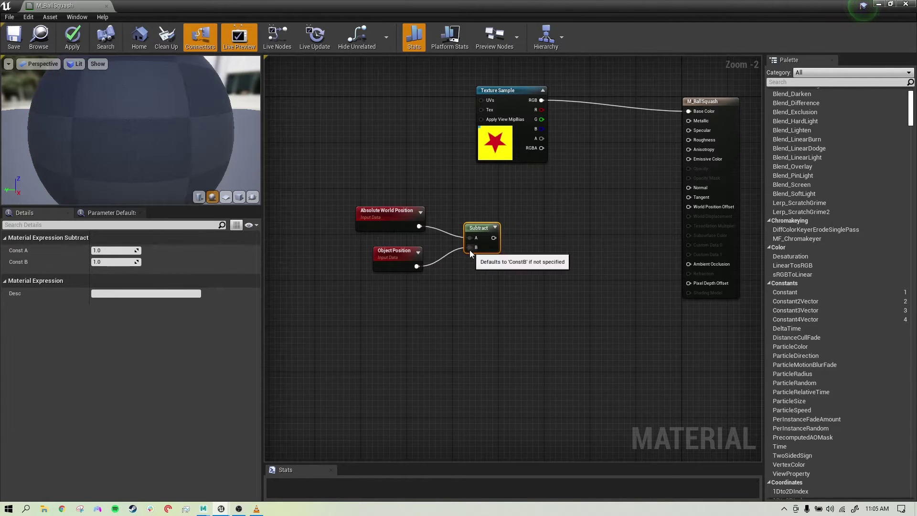
# Step: Add a DotProduct node beside the Subtract node and connect the Subtract output to its A input
pyautogui.rightClick(557, 251)
pyautogui.write('do')
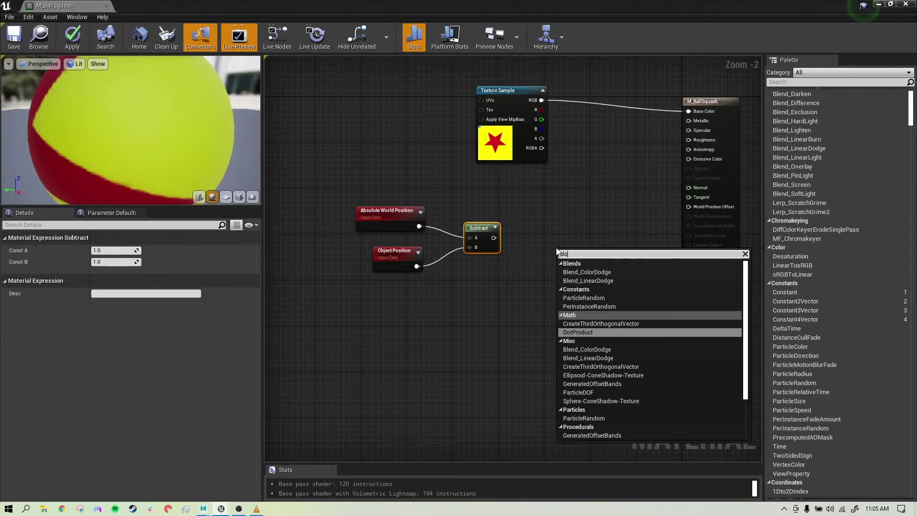
pyautogui.write('t product')
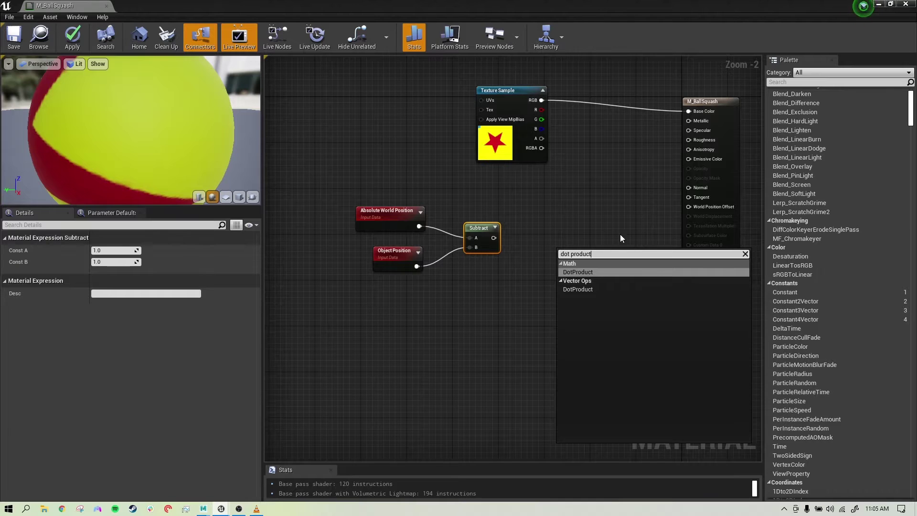
pyautogui.click(583, 273)
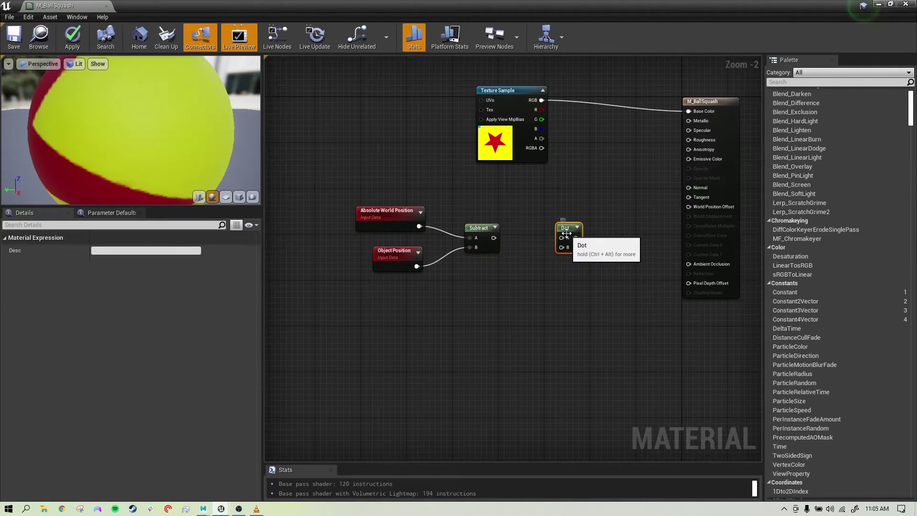
pyautogui.moveTo(493, 237); pyautogui.dragTo(561, 238)
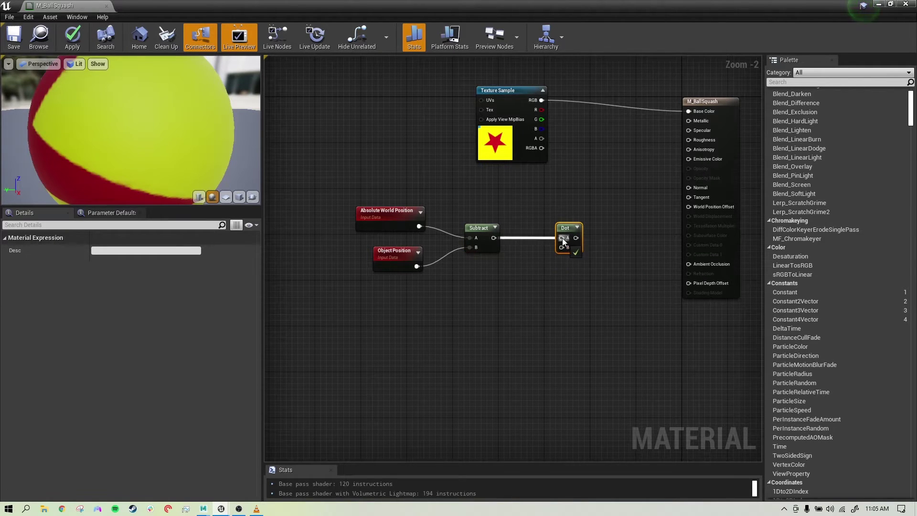
# Step: Shift the position, Subtract and Dot node chain farther left, then duplicate it and place the copy directly below the original
pyautogui.moveTo(615, 302); pyautogui.dragTo(352, 204)
pyautogui.moveTo(564, 229); pyautogui.dragTo(507, 224)
pyautogui.moveTo(462, 346); pyautogui.dragTo(583, 326, button='right')
pyautogui.moveTo(409, 283); pyautogui.dragTo(585, 208)
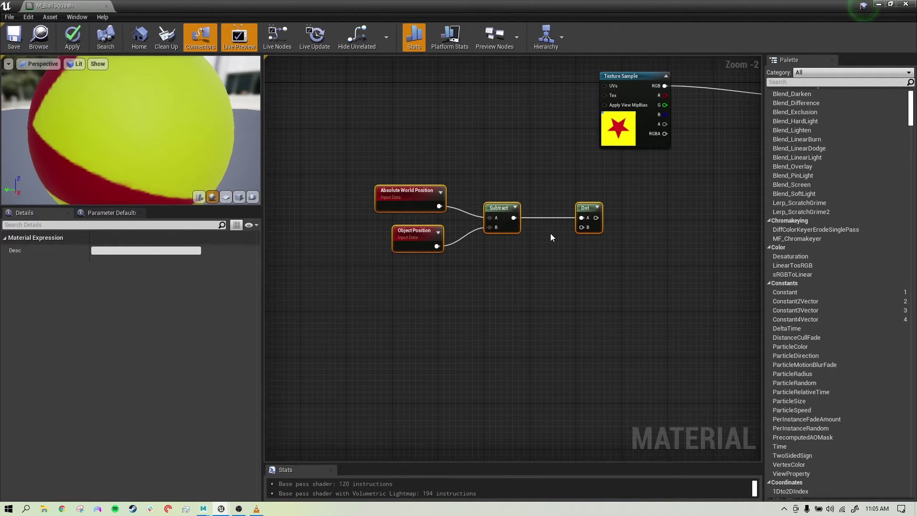
pyautogui.hotkey('ctrl', 'c')
pyautogui.hotkey('ctrl', 'v')
pyautogui.moveTo(680, 237); pyautogui.dragTo(581, 321)
pyautogui.click(647, 310)
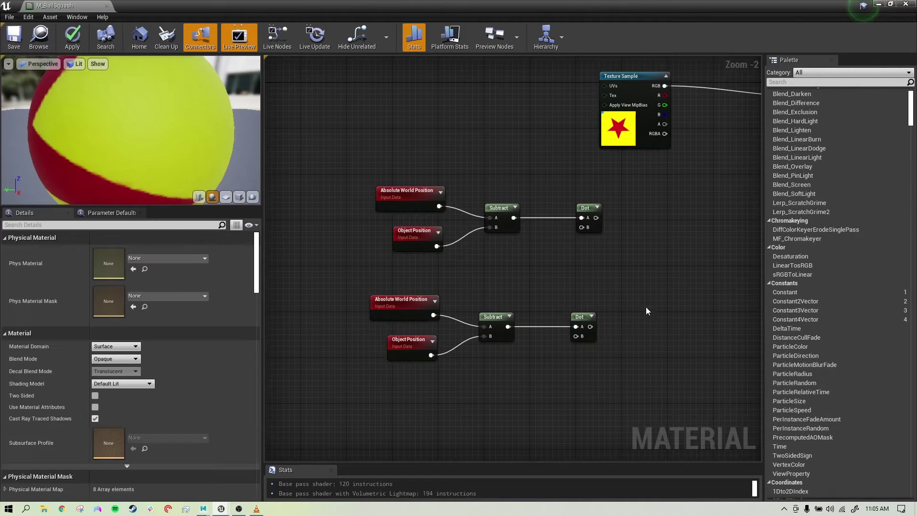
# Step: Add a Constant3Vector node with R 0, G 0 and B 1, and place it below the duplicated chain's Object Position node
pyautogui.moveTo(677, 316); pyautogui.dragTo(577, 280, button='right')
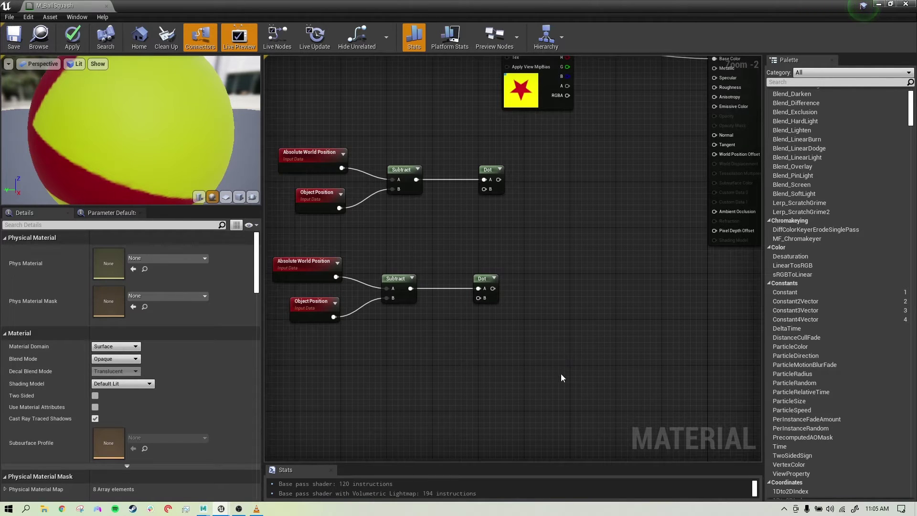
pyautogui.click(566, 361)
pyautogui.moveTo(587, 358); pyautogui.dragTo(453, 359)
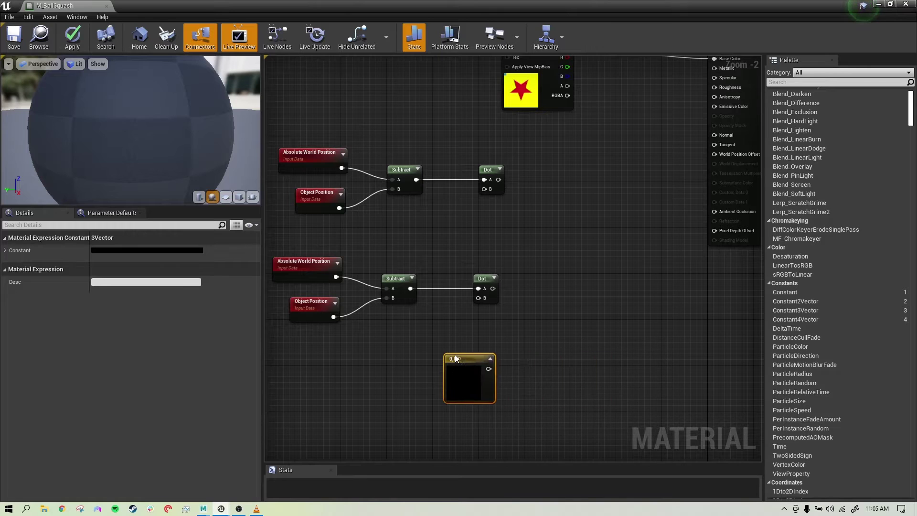
pyautogui.doubleClick(450, 380)
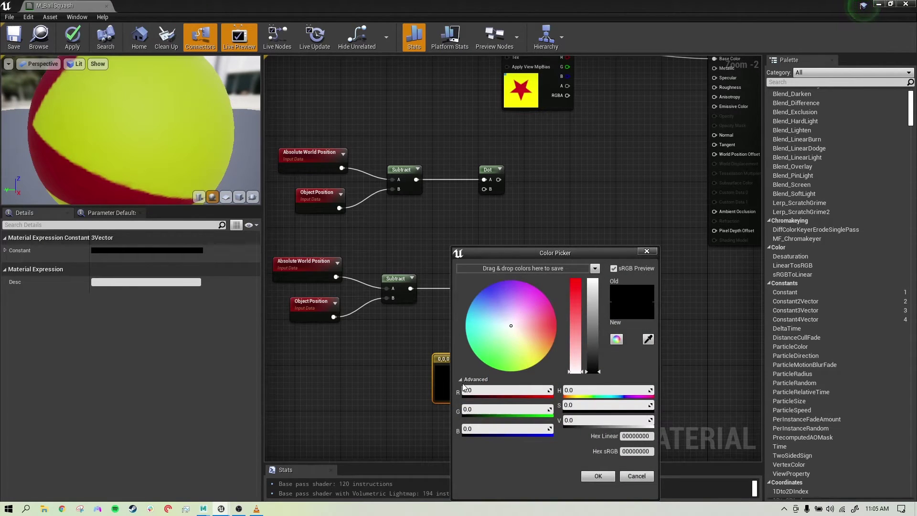
pyautogui.moveTo(474, 428); pyautogui.dragTo(506, 428)
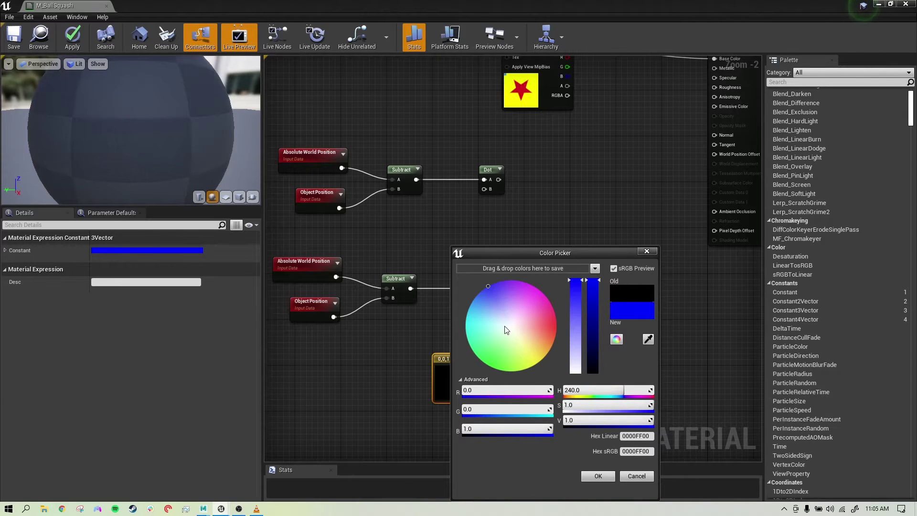
pyautogui.click(597, 476)
pyautogui.moveTo(458, 355); pyautogui.dragTo(319, 362)
pyautogui.moveTo(420, 362); pyautogui.dragTo(495, 361, button='right')
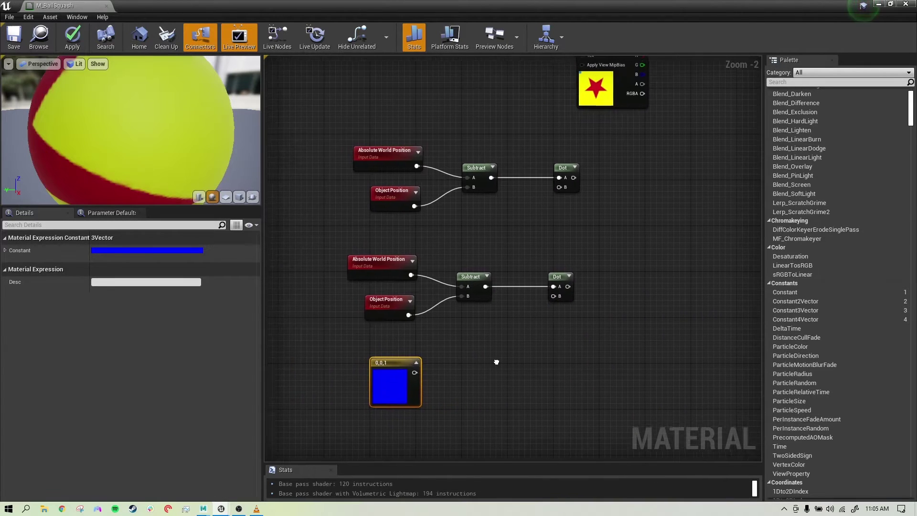
# Step: Convert the blue 0,0,1 Constant3Vector node into a vector parameter
pyautogui.rightClick(386, 365)
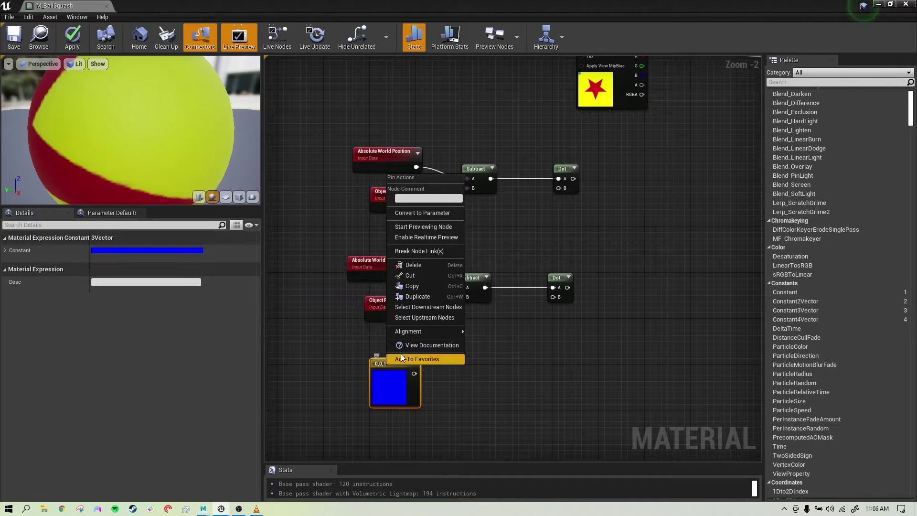
pyautogui.click(440, 215)
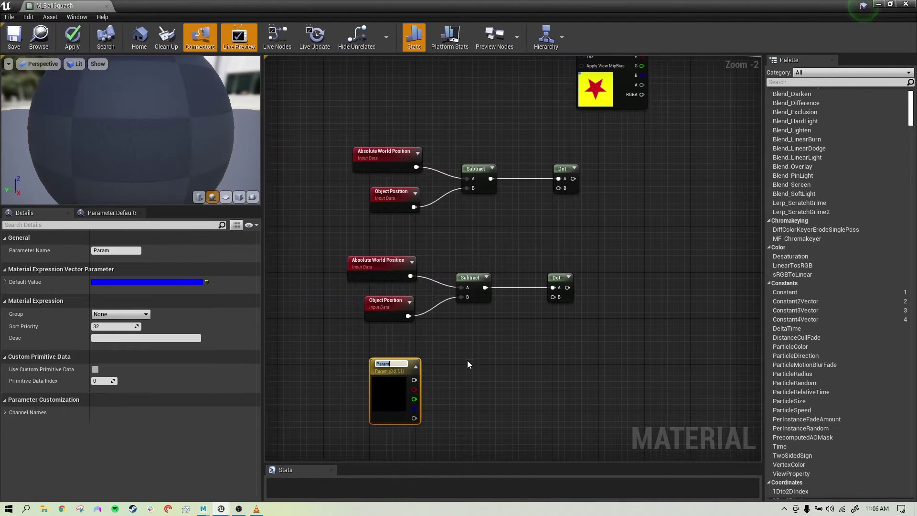
pyautogui.click(116, 250)
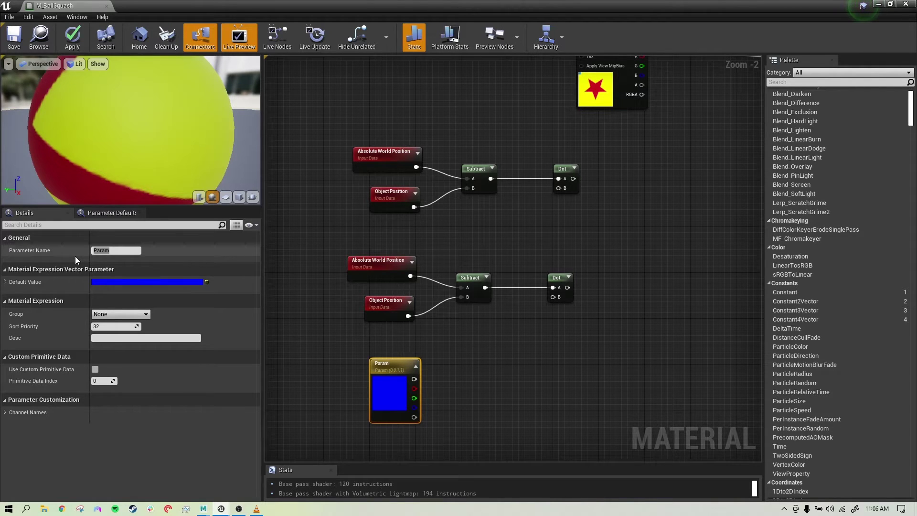
pyautogui.write('ction')
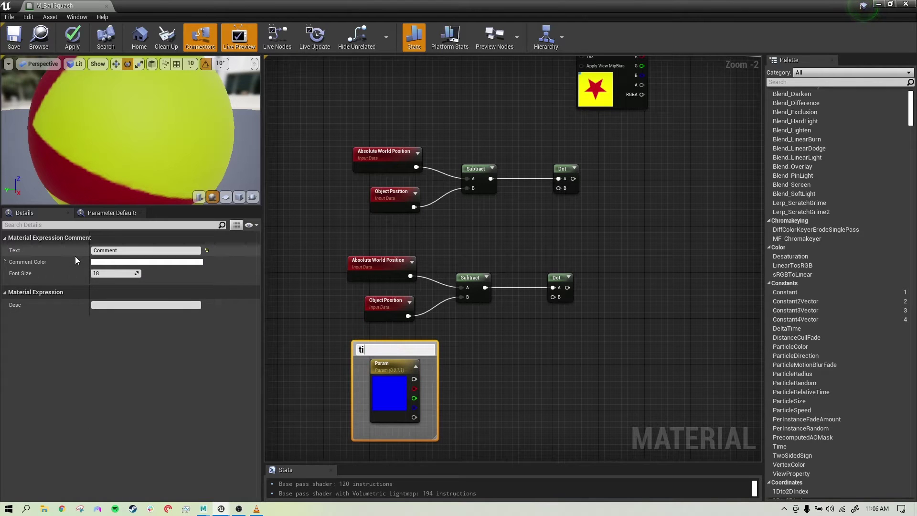
pyautogui.press('BackSpace')
pyautogui.press('BackSpace')
pyautogui.press('BackSpace')
pyautogui.press('BackSpace')
pyautogui.write('Squa')
pyautogui.click(515, 377)
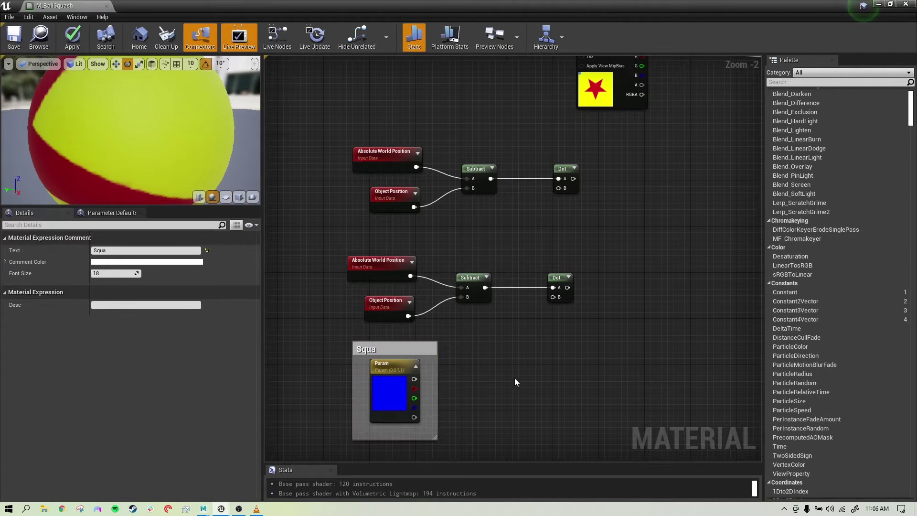
pyautogui.click(386, 349)
pyautogui.click(387, 349)
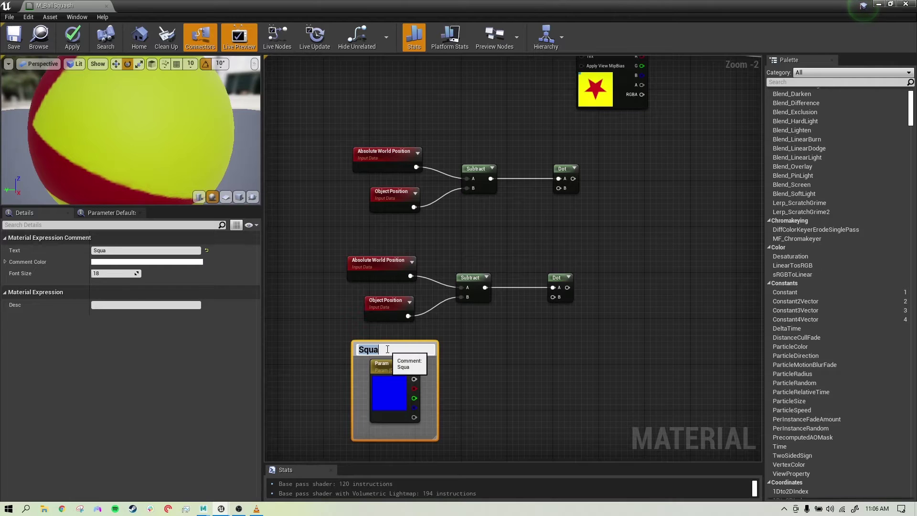
pyautogui.click(496, 368)
# Step: Name the blue vector parameter Squash_Direction
pyautogui.click(384, 366)
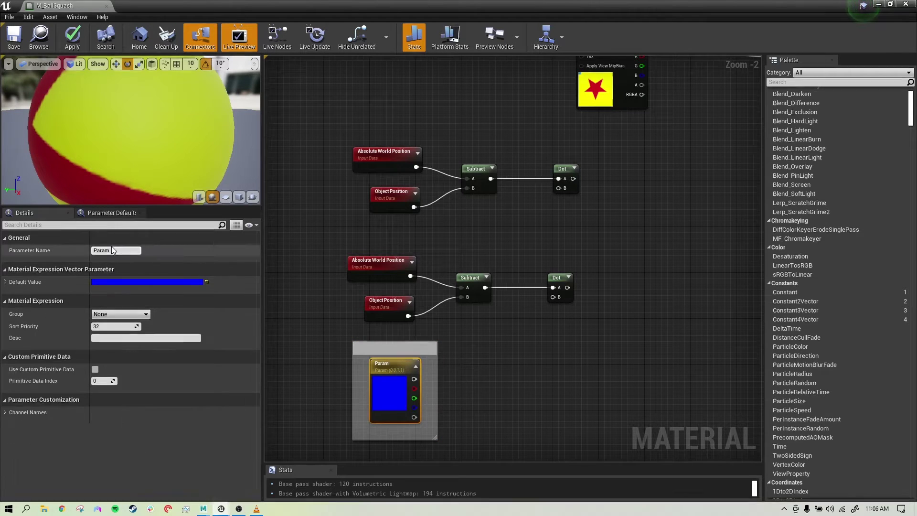
pyautogui.click(113, 249)
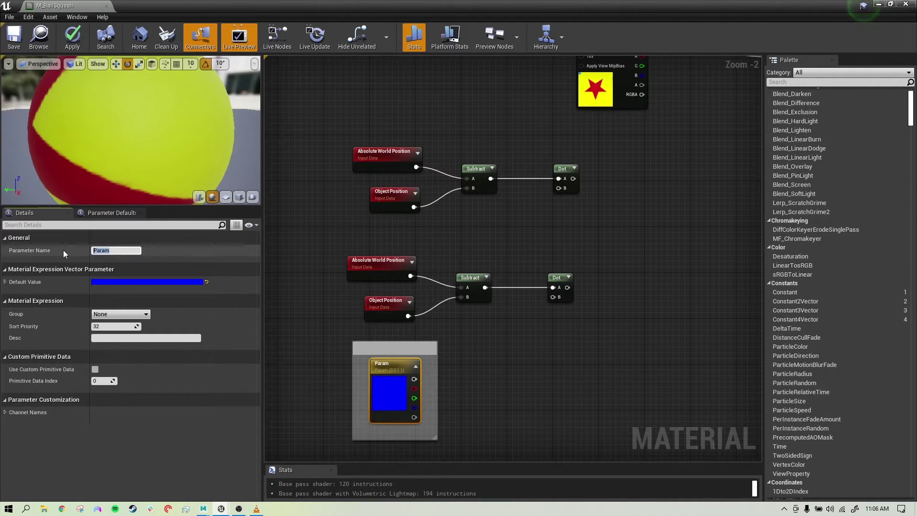
pyautogui.write('Squash_Direction')
pyautogui.press('Return')
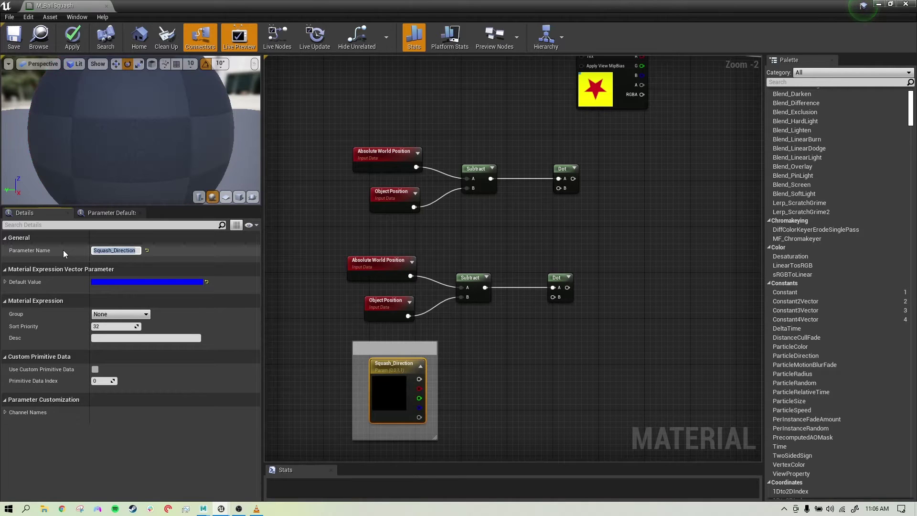
pyautogui.click(559, 391)
# Step: Move Squash_Direction out of the blank comment box, delete the box, and place the node back below the lower Object Position node
pyautogui.moveTo(558, 388); pyautogui.dragTo(374, 380, button='right')
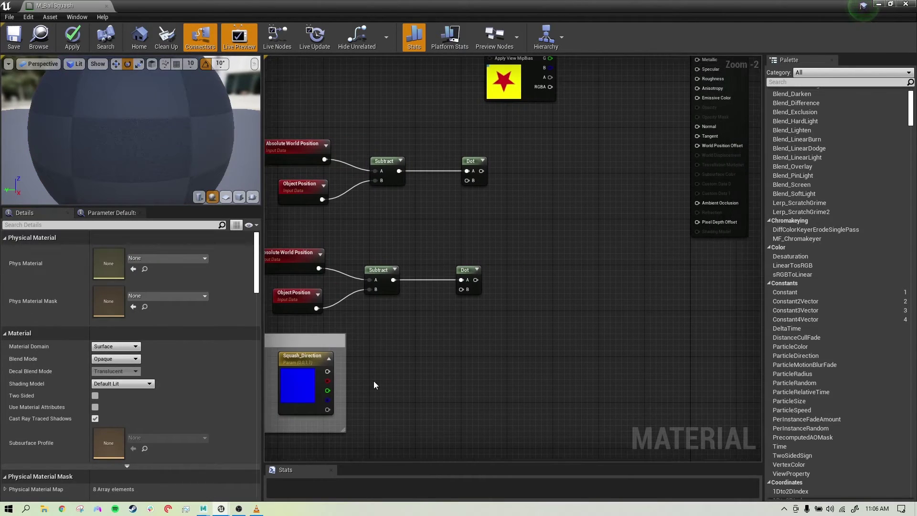
pyautogui.moveTo(314, 358); pyautogui.dragTo(395, 364)
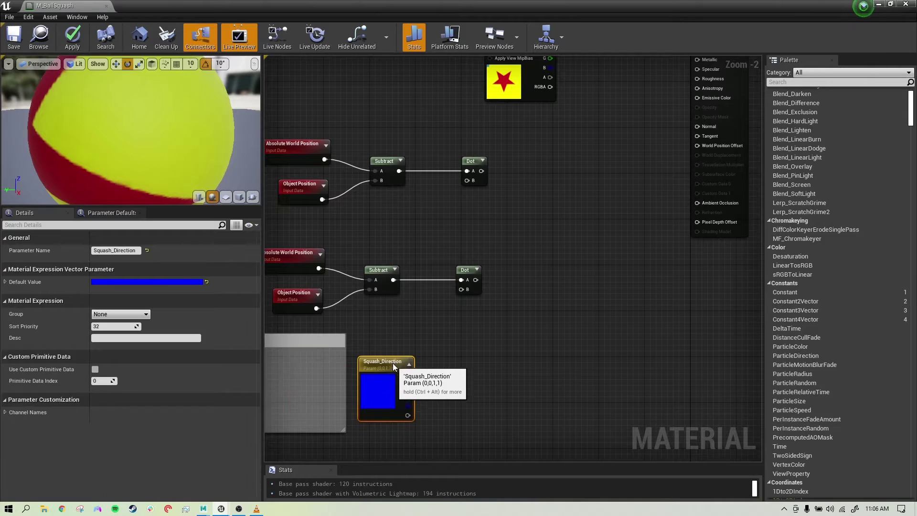
pyautogui.click(316, 337)
pyautogui.press('Delete')
pyautogui.moveTo(367, 365); pyautogui.dragTo(285, 353)
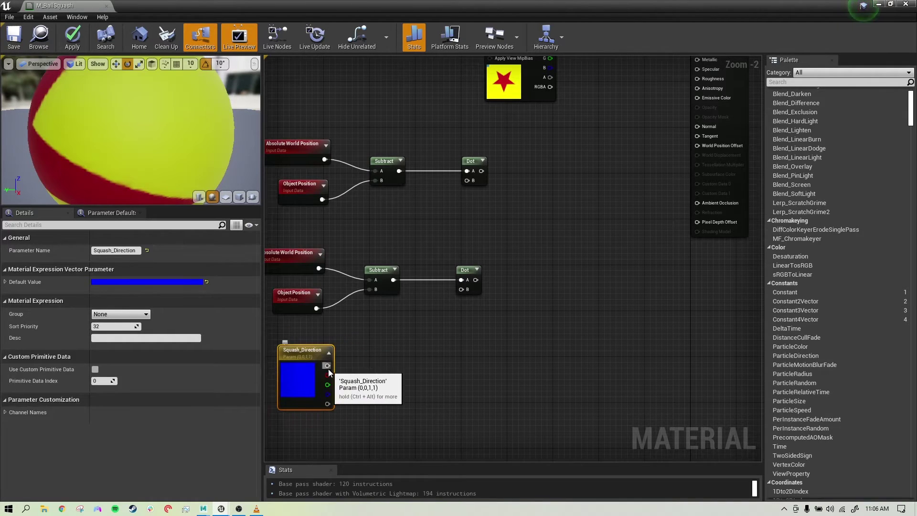
# Step: Add a scalar parameter in the empty graph area and name it Squash_Scale
pyautogui.moveTo(496, 371); pyautogui.dragTo(562, 377, button='right')
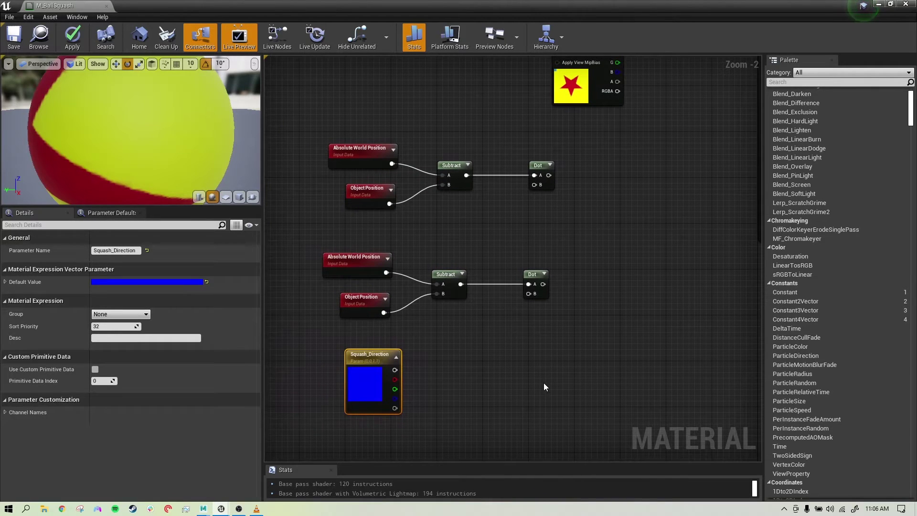
pyautogui.rightClick(486, 356)
pyautogui.click(500, 384)
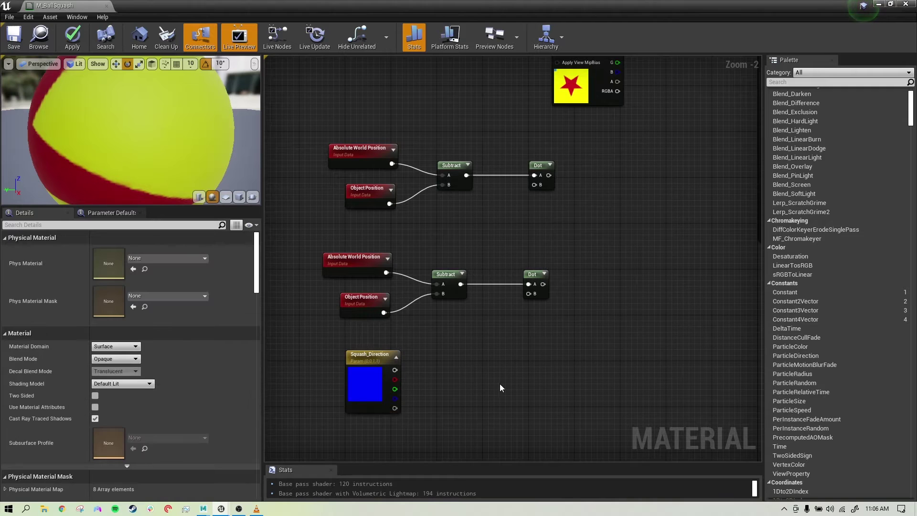
pyautogui.click(508, 354)
pyautogui.write('ssssssssssssssss')
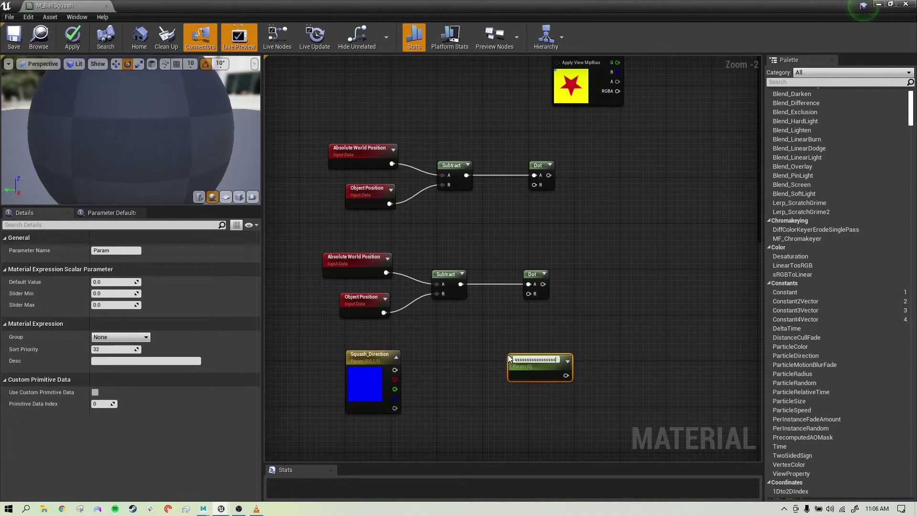
pyautogui.press('BackSpace')
pyautogui.press('BackSpace')
pyautogui.press('BackSpace')
pyautogui.press('BackSpace')
pyautogui.press('BackSpace')
pyautogui.press('BackSpace')
pyautogui.press('BackSpace')
pyautogui.press('BackSpace')
pyautogui.press('BackSpace')
pyautogui.press('BackSpace')
pyautogui.press('BackSpace')
pyautogui.press('BackSpace')
pyautogui.press('BackSpace')
pyautogui.press('BackSpace')
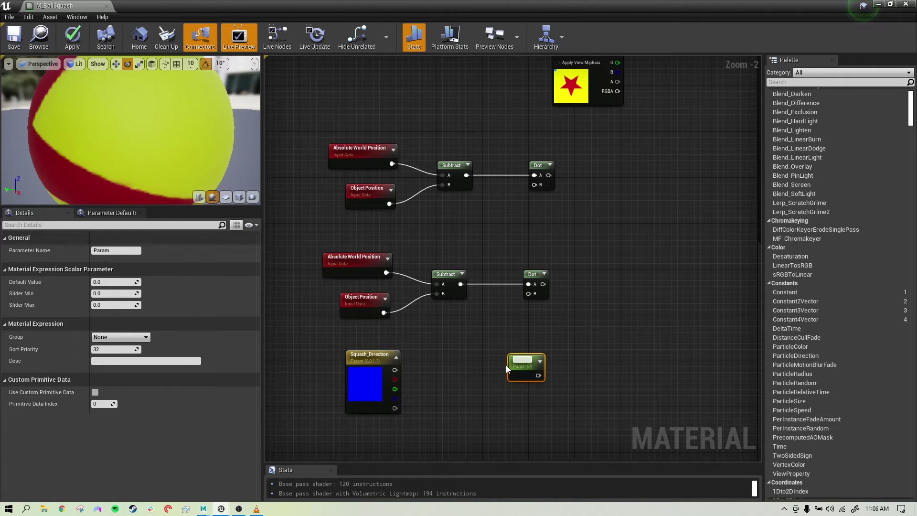
pyautogui.write('Squash_Scale')
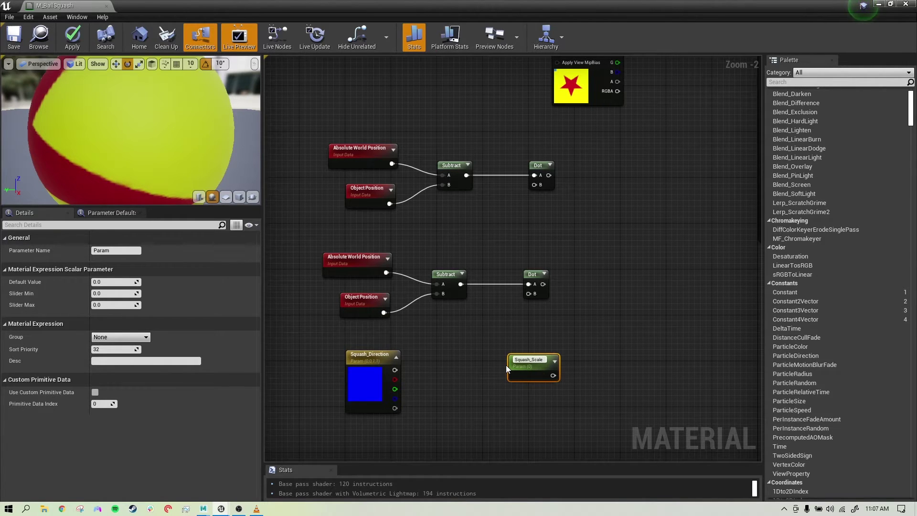
pyautogui.press('Return')
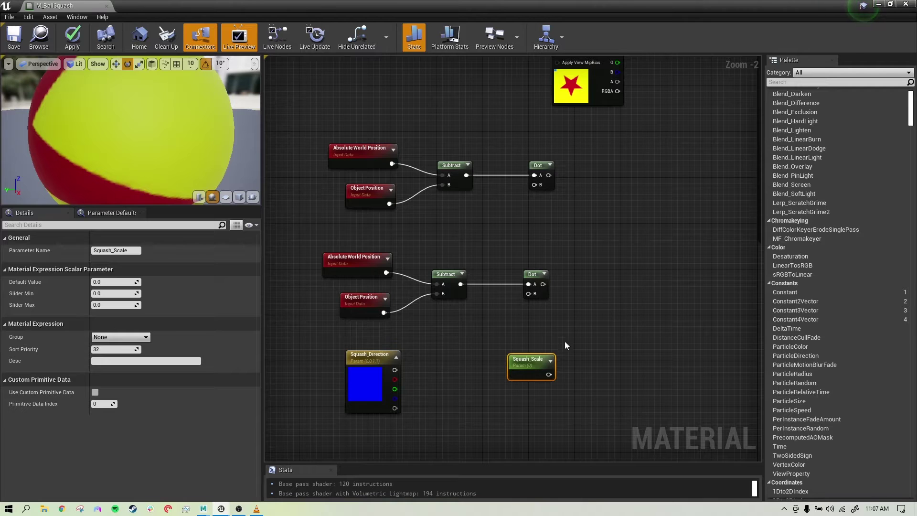
# Step: Place Squash_Scale between the upper and lower position node chains and set its default value to 1
pyautogui.moveTo(525, 363); pyautogui.dragTo(363, 226)
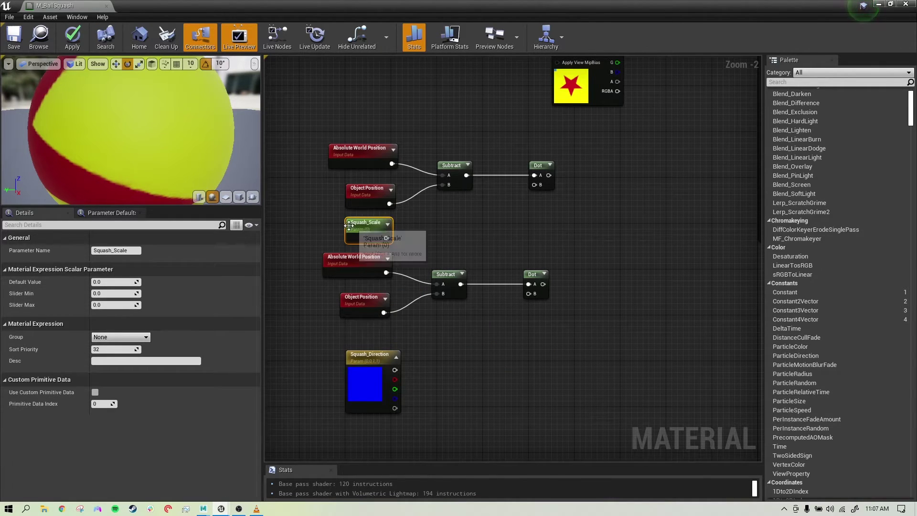
pyautogui.click(115, 283)
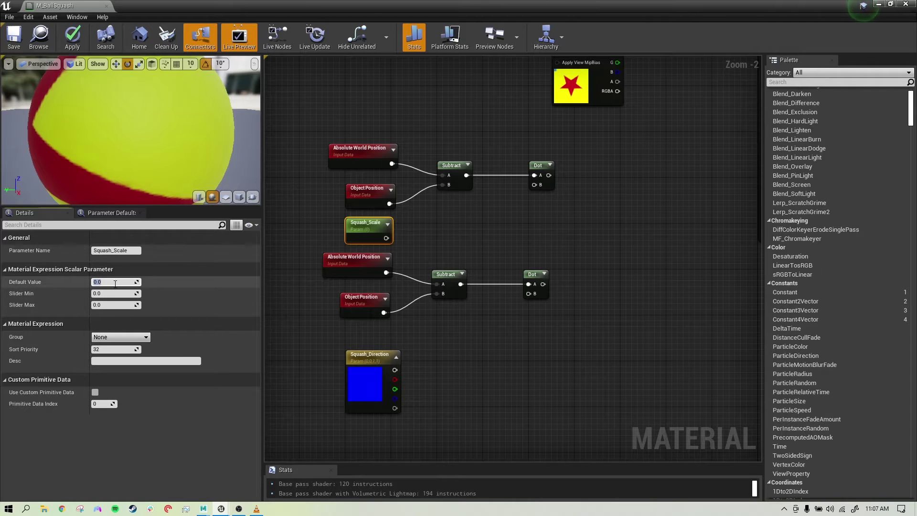
pyautogui.write('1')
pyautogui.press('Return')
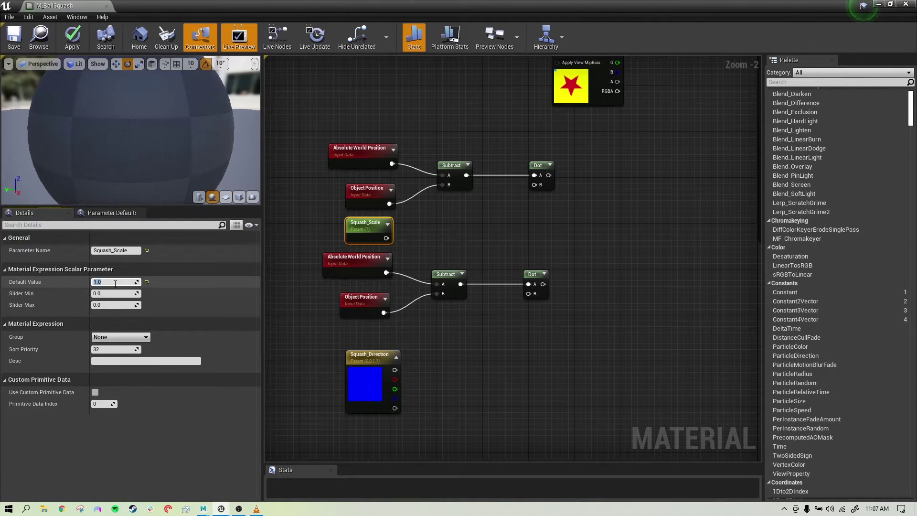
pyautogui.click(404, 318)
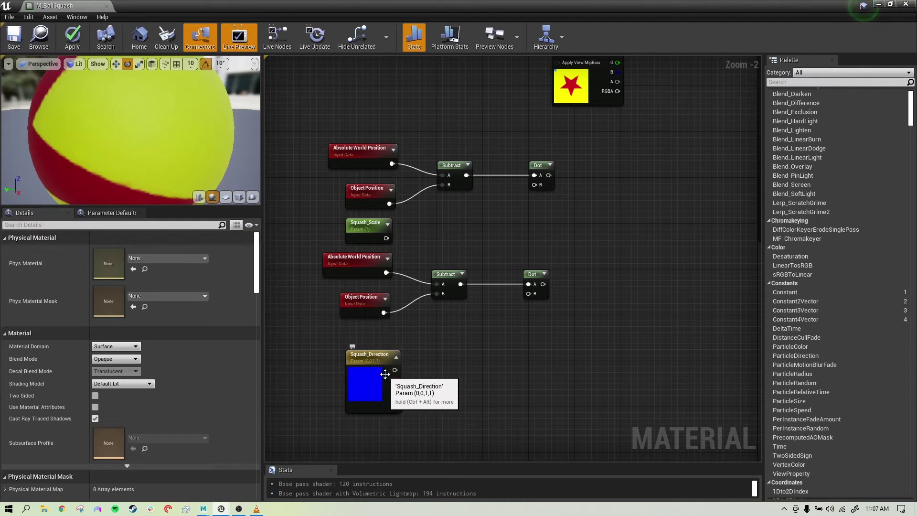
# Step: Add a Normalize node fed by the main Squash_Direction output and place it beside that parameter
pyautogui.moveTo(394, 369); pyautogui.dragTo(479, 363)
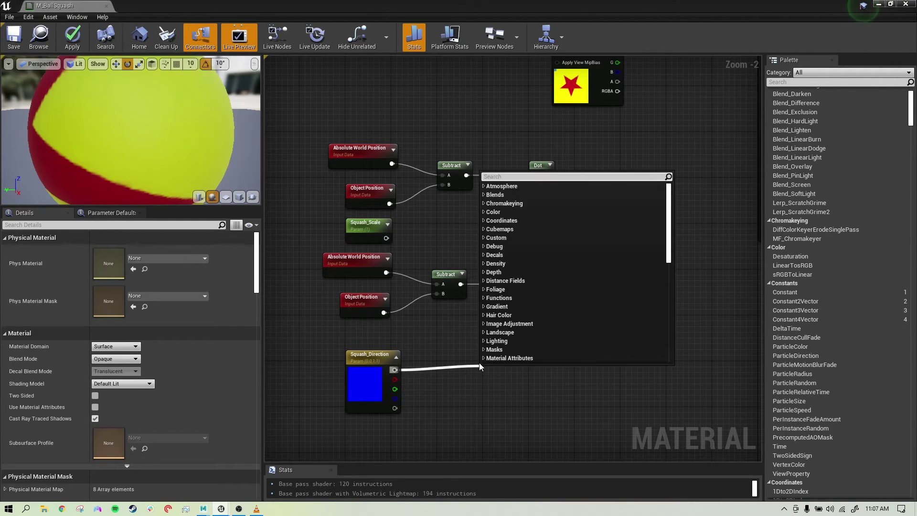
pyautogui.write('normali')
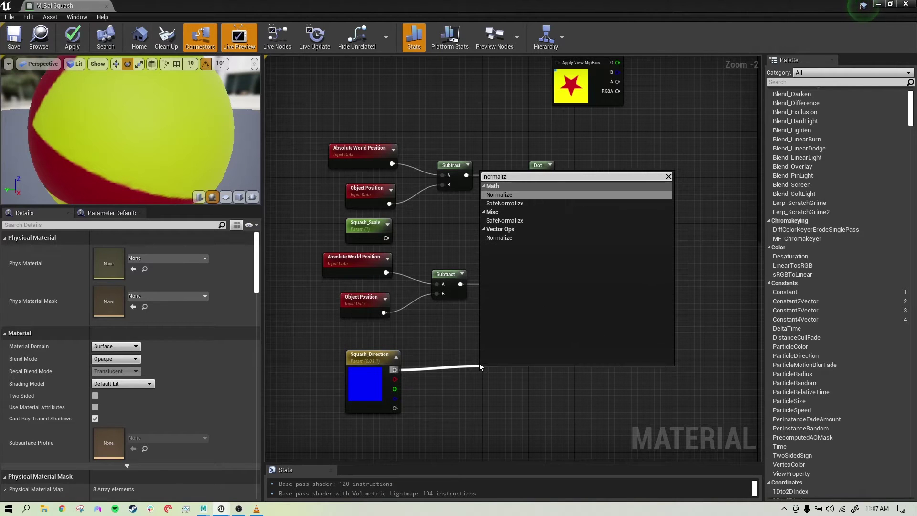
pyautogui.write('z')
pyautogui.click(509, 195)
pyautogui.moveTo(504, 372); pyautogui.dragTo(462, 363)
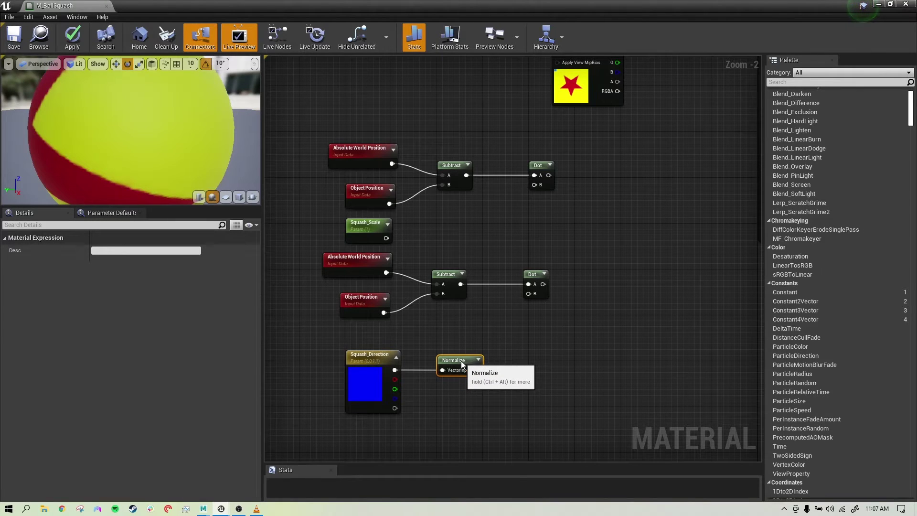
# Step: Connect the Normalize output to the B inputs of both the lower and upper Dot nodes
pyautogui.moveTo(556, 356); pyautogui.dragTo(559, 363, button='right')
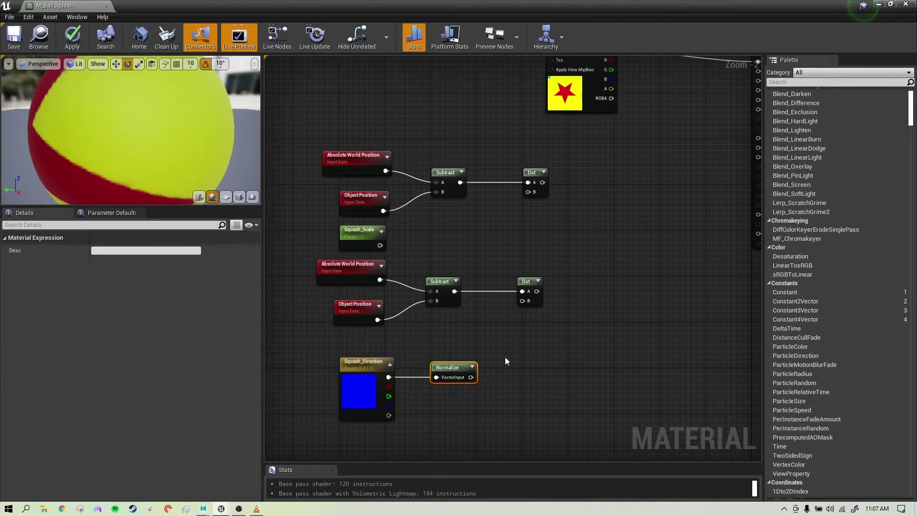
pyautogui.moveTo(471, 377); pyautogui.dragTo(523, 301)
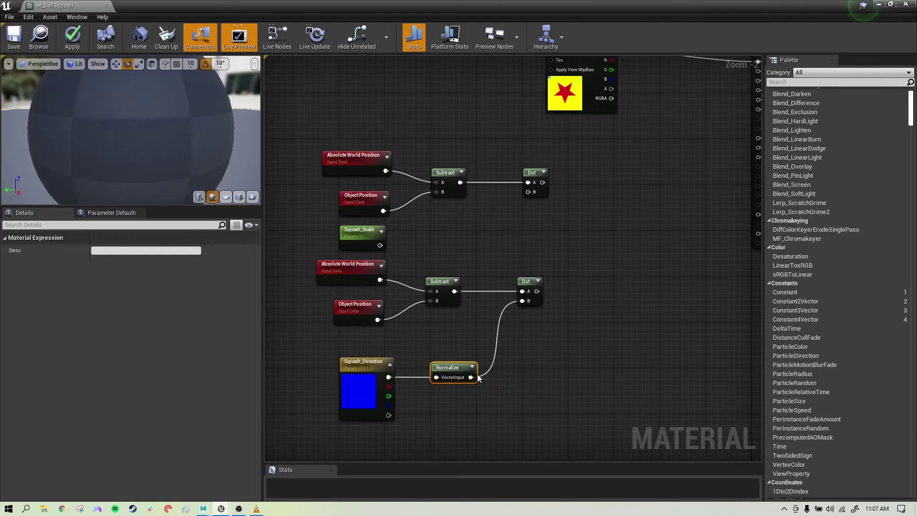
pyautogui.moveTo(470, 377); pyautogui.dragTo(528, 193)
# Step: Add a Multiply node beside the upper Dot node, connecting Dot to its A input and Squash_Scale to its B input
pyautogui.moveTo(582, 264); pyautogui.dragTo(529, 263, button='right')
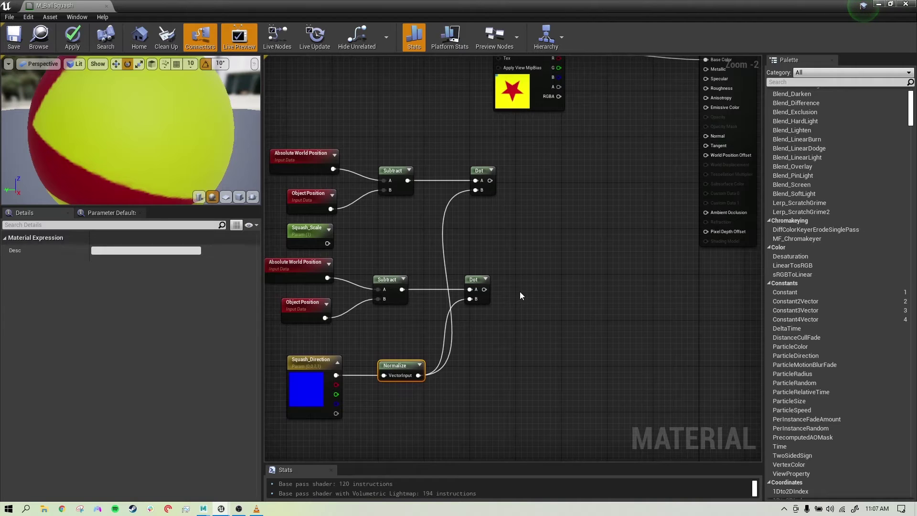
pyautogui.click(554, 209)
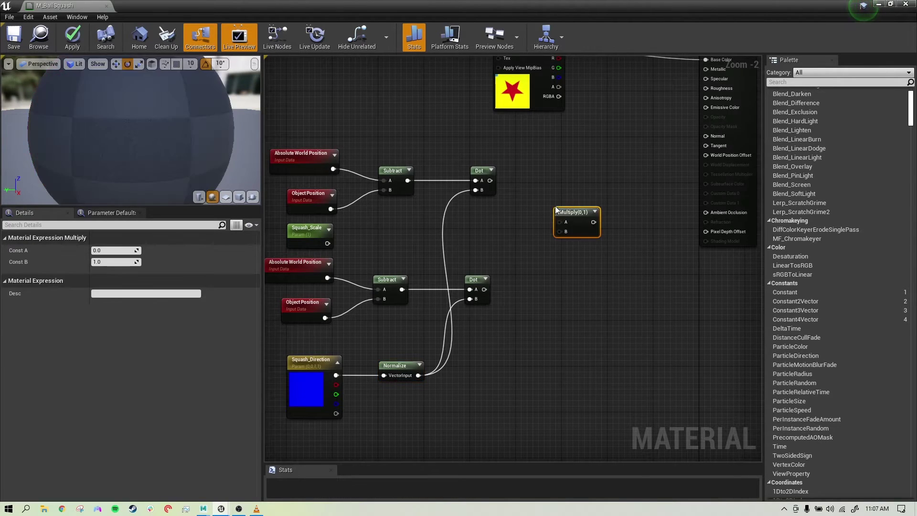
pyautogui.moveTo(572, 214); pyautogui.dragTo(552, 172)
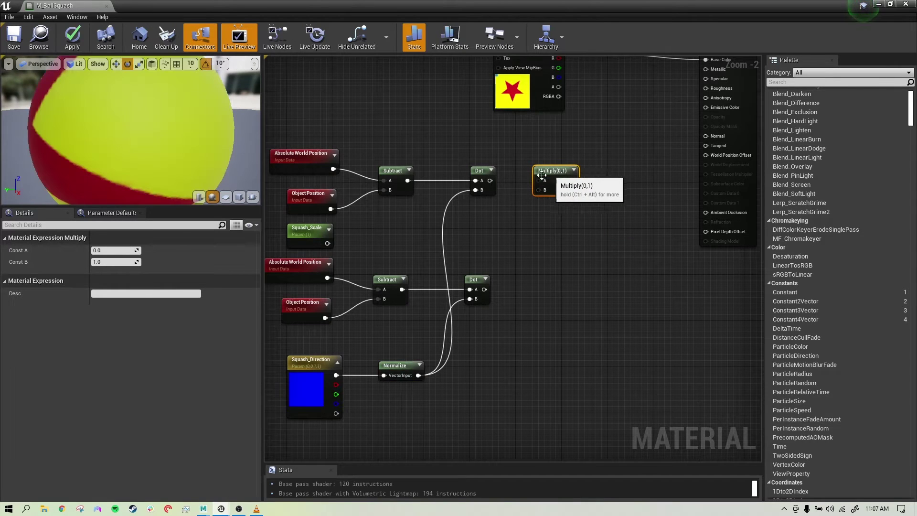
pyautogui.moveTo(487, 181); pyautogui.dragTo(539, 180)
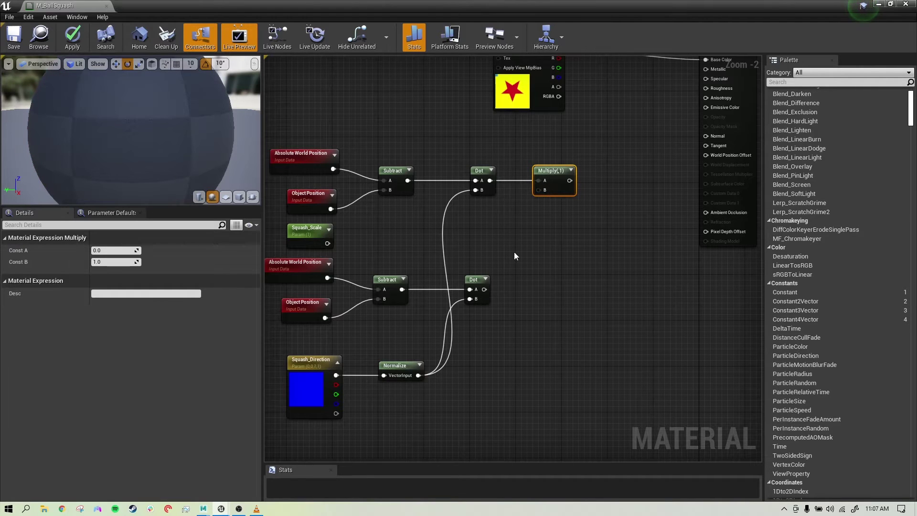
pyautogui.moveTo(328, 243); pyautogui.dragTo(539, 190)
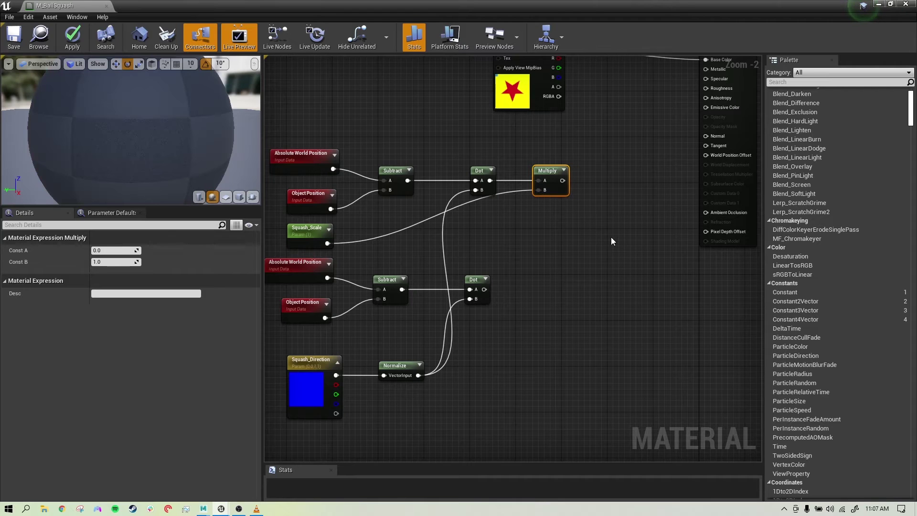
# Step: Add a Subtract node after the Squash_Scale Multiply, connecting Multiply to its A input and the lower Dot output to B
pyautogui.moveTo(604, 260); pyautogui.dragTo(589, 252, button='right')
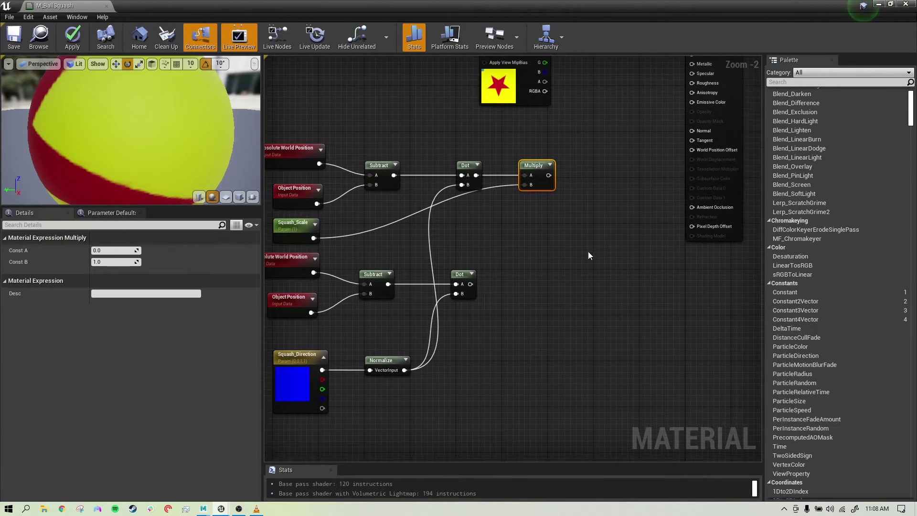
pyautogui.rightClick(587, 257)
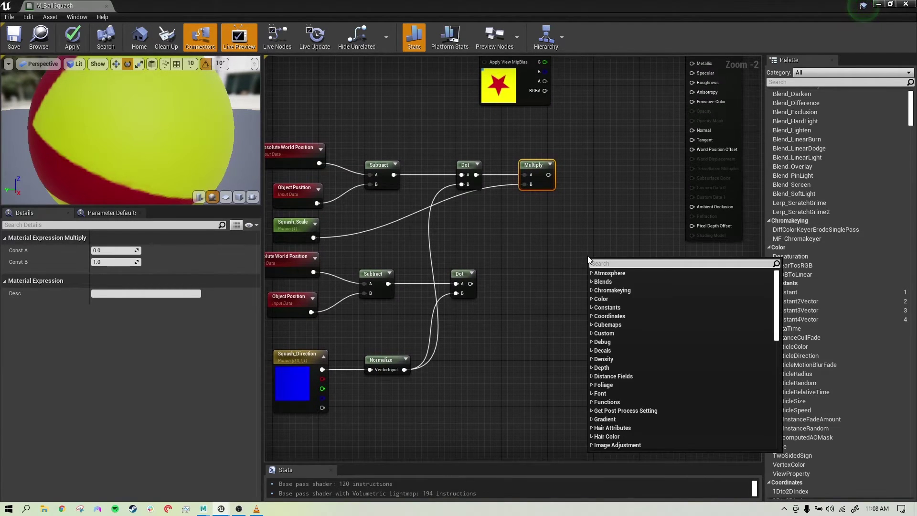
pyautogui.write('sub')
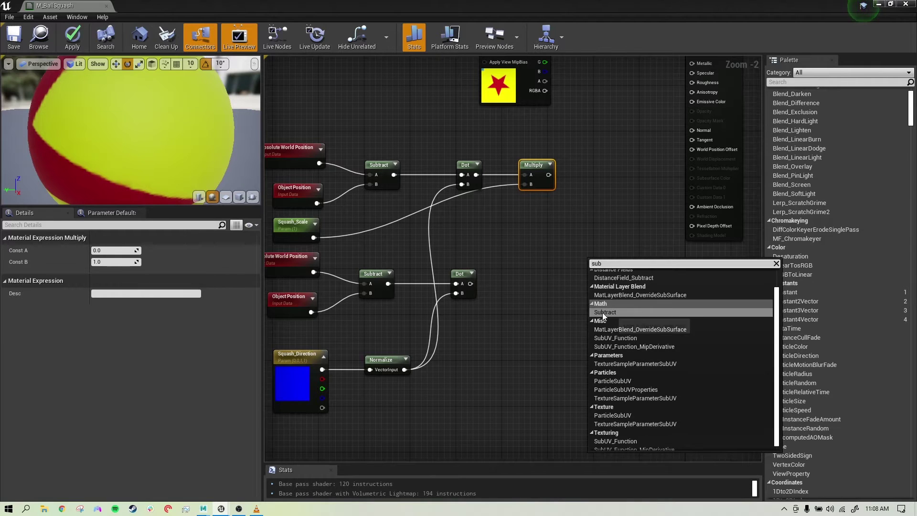
pyautogui.click(602, 312)
pyautogui.moveTo(600, 334); pyautogui.dragTo(621, 328, button='right')
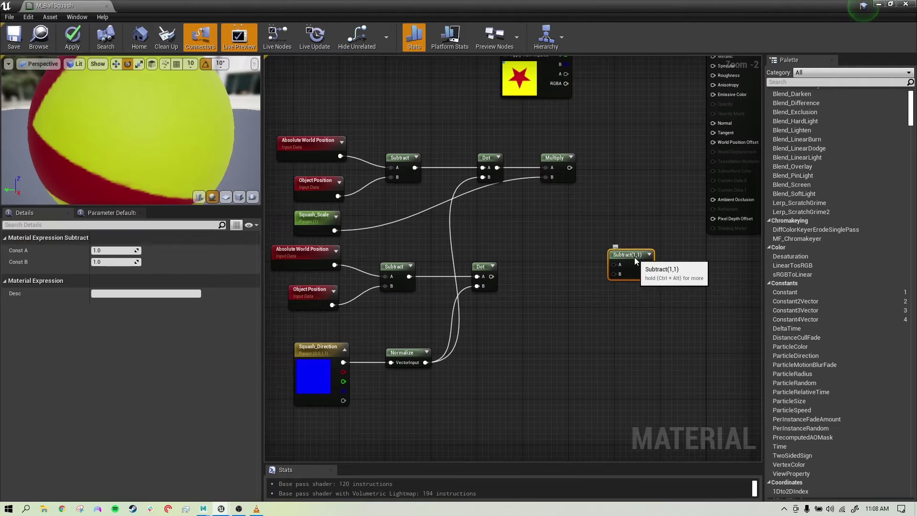
pyautogui.moveTo(637, 256); pyautogui.dragTo(626, 162)
pyautogui.moveTo(569, 167); pyautogui.dragTo(616, 164)
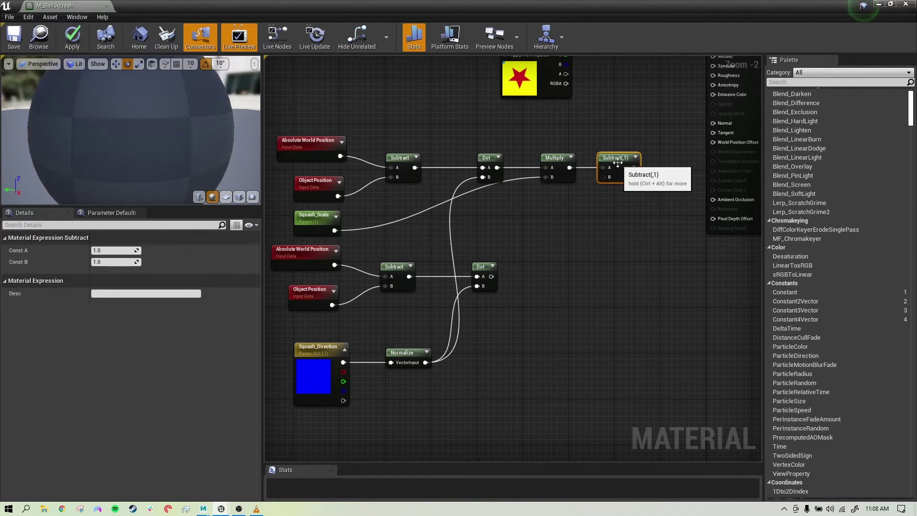
pyautogui.moveTo(490, 276); pyautogui.dragTo(606, 176)
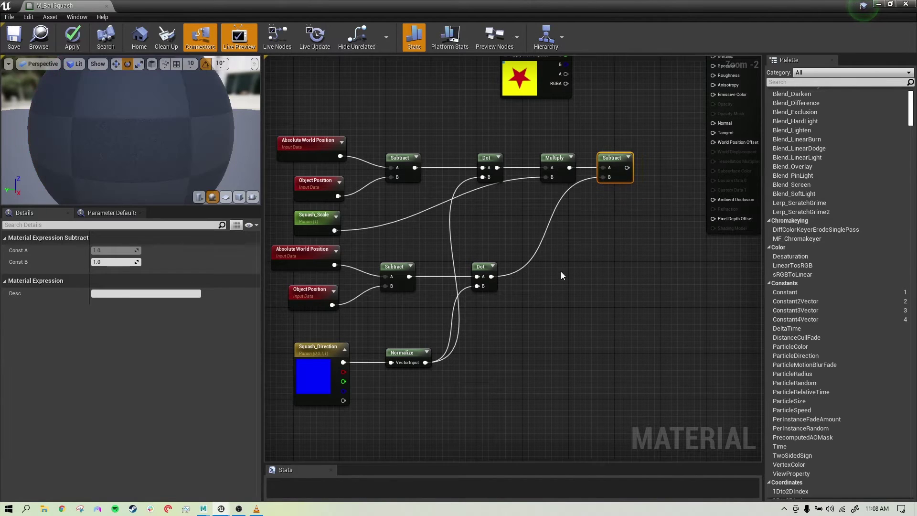
# Step: Add a second Multiply node and place it beside the last Subtract node in the upper chain
pyautogui.scroll(-2, 575, 299)
pyautogui.moveTo(575, 299); pyautogui.dragTo(605, 295, button='right')
pyautogui.moveTo(635, 336); pyautogui.dragTo(342, 186)
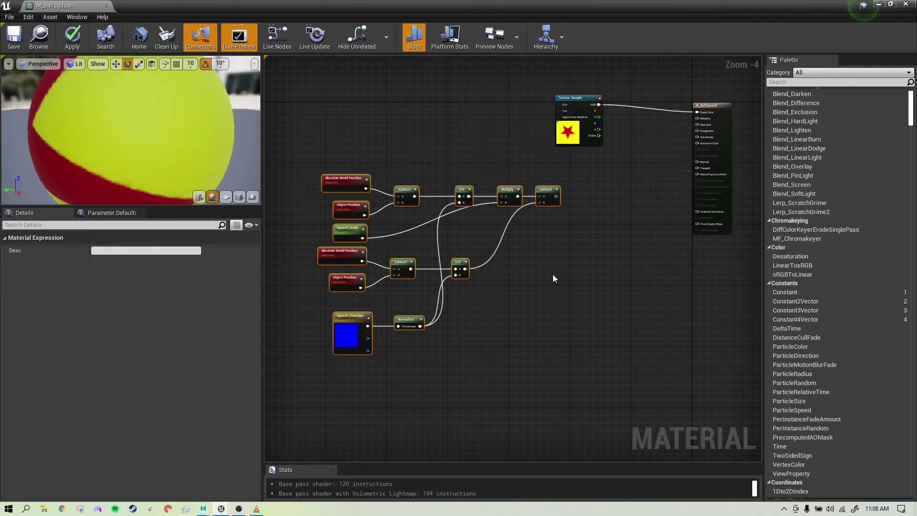
pyautogui.click(544, 282)
pyautogui.rightClick(583, 278)
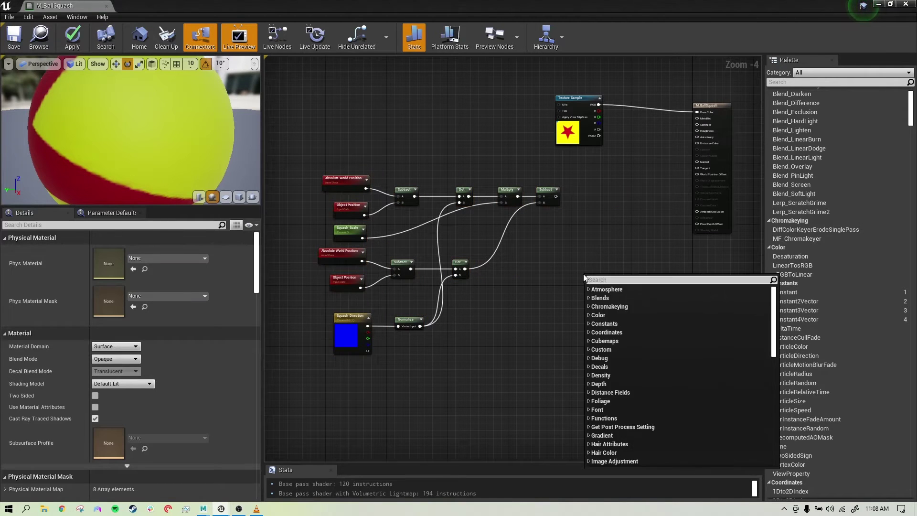
pyautogui.click(568, 280)
pyautogui.click(569, 283)
pyautogui.moveTo(578, 284); pyautogui.dragTo(587, 190)
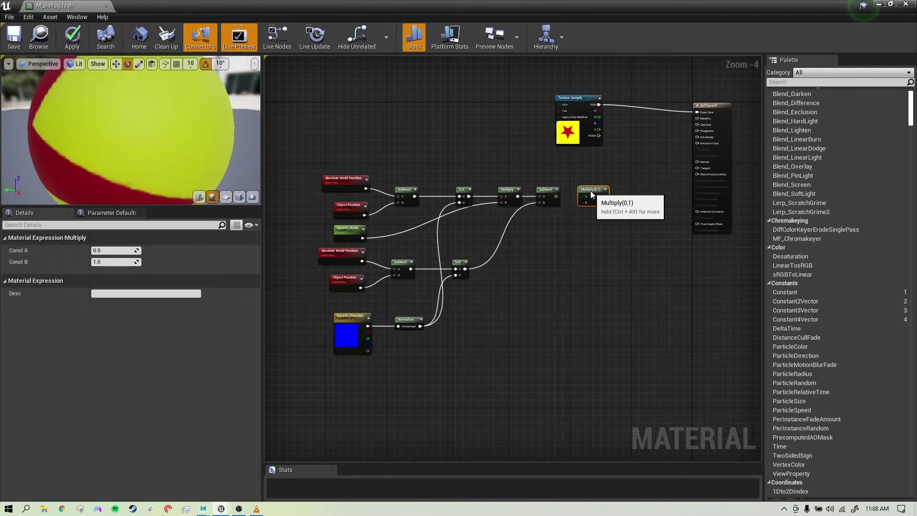
# Step: Connect the last Subtract output to the new Multiply's A input and the main Squash_Direction output to its B input
pyautogui.moveTo(598, 257); pyautogui.dragTo(583, 277, button='right')
pyautogui.scroll(1, 580, 273)
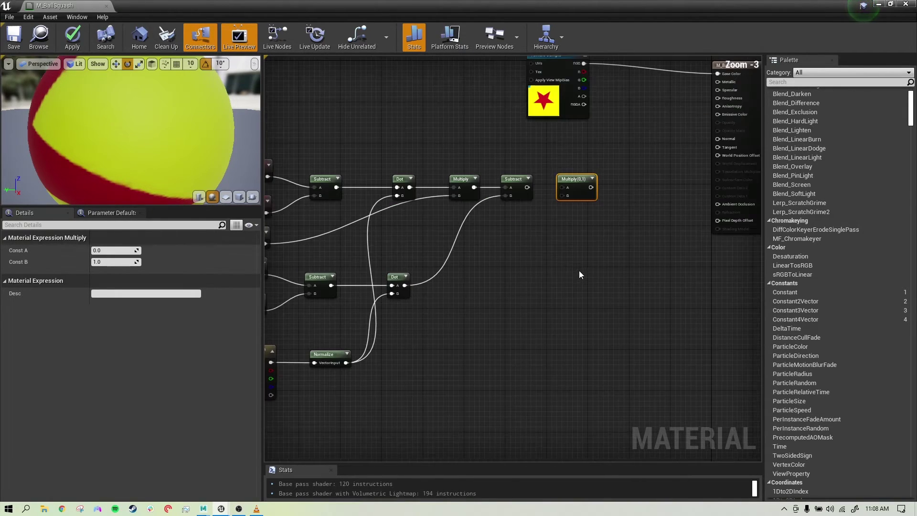
pyautogui.moveTo(527, 188); pyautogui.dragTo(567, 187)
pyautogui.moveTo(492, 327); pyautogui.dragTo(524, 322, button='right')
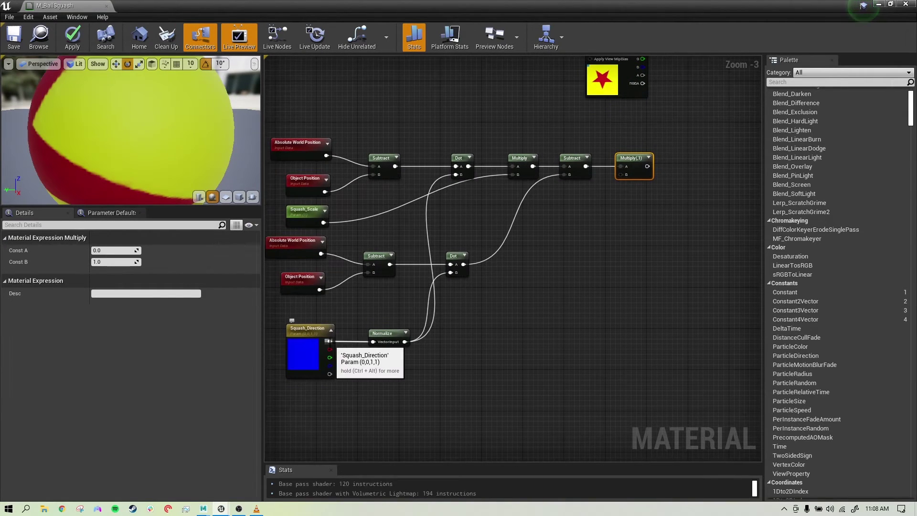
pyautogui.moveTo(330, 342); pyautogui.dragTo(623, 177)
# Step: Add two reroute points to the wire from Squash_Direction to the last Multiply and route it below the Normalize node
pyautogui.click(541, 194)
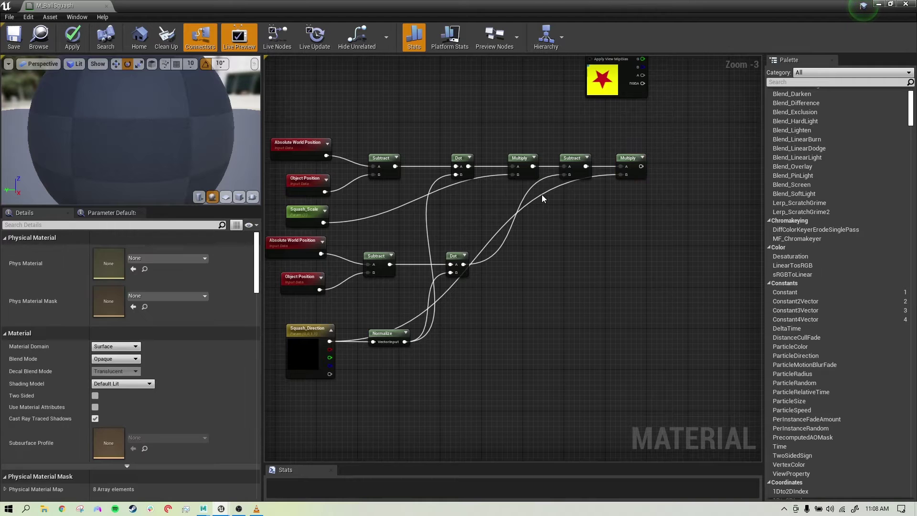
pyautogui.doubleClick(541, 194)
pyautogui.moveTo(540, 194); pyautogui.dragTo(408, 385)
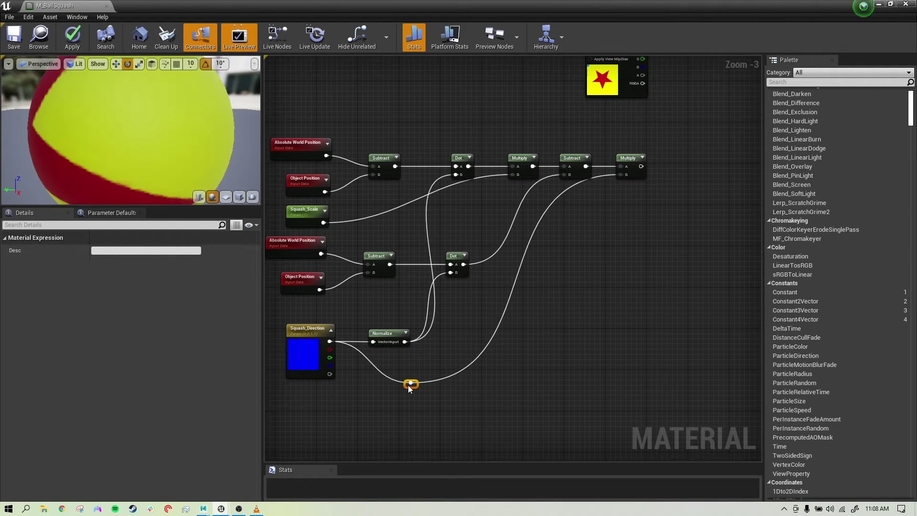
pyautogui.doubleClick(459, 372)
pyautogui.moveTo(458, 371); pyautogui.dragTo(516, 384)
pyautogui.click(646, 313)
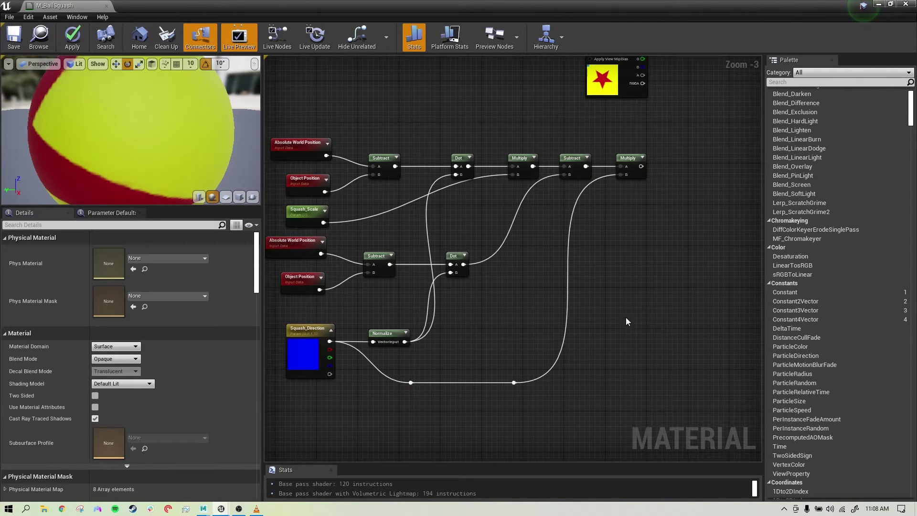
# Step: Connect the output of the final Multiply node to the World Position Offset input of the M_BallSquash material node
pyautogui.scroll(-2, 624, 320)
pyautogui.moveTo(625, 307); pyautogui.dragTo(518, 323, button='right')
pyautogui.scroll(1, 630, 245)
pyautogui.scroll(4, 518, 323)
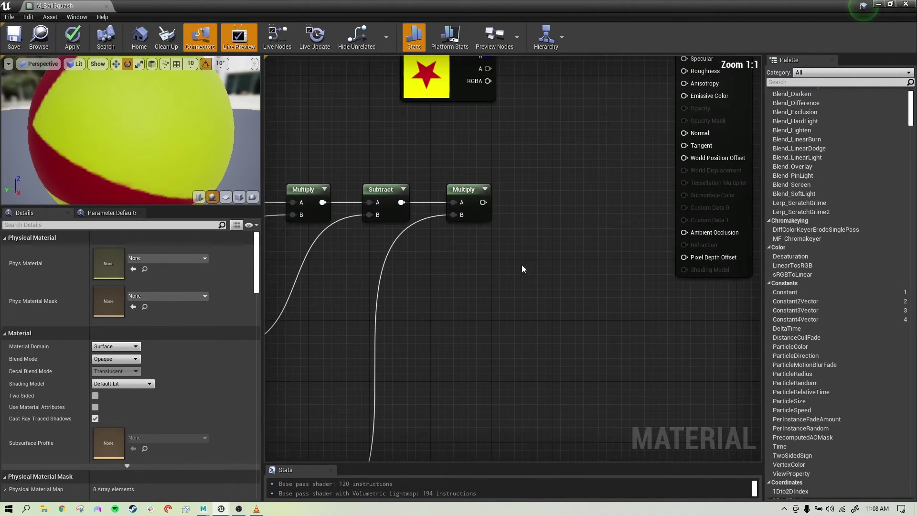
pyautogui.moveTo(521, 265); pyautogui.dragTo(462, 279, button='right')
pyautogui.moveTo(416, 240); pyautogui.dragTo(617, 196)
pyautogui.scroll(-7, 563, 253)
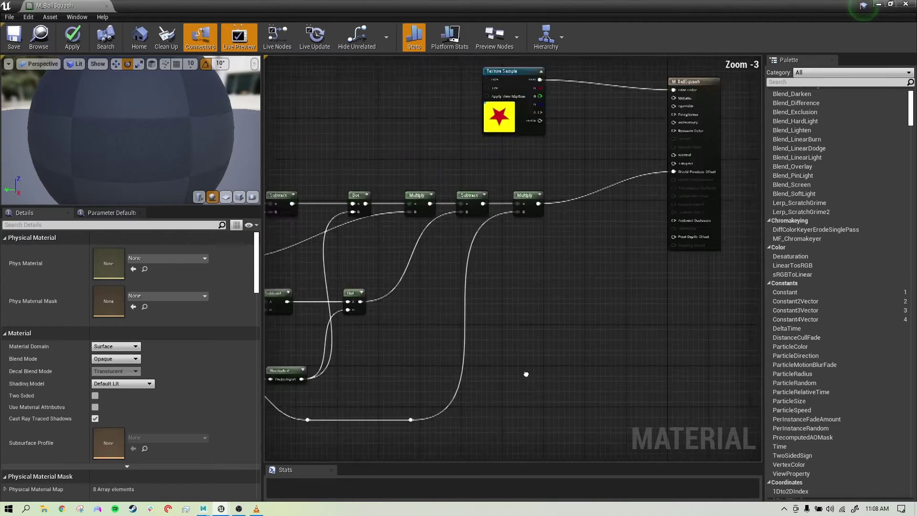
pyautogui.moveTo(602, 318); pyautogui.dragTo(530, 277, button='right')
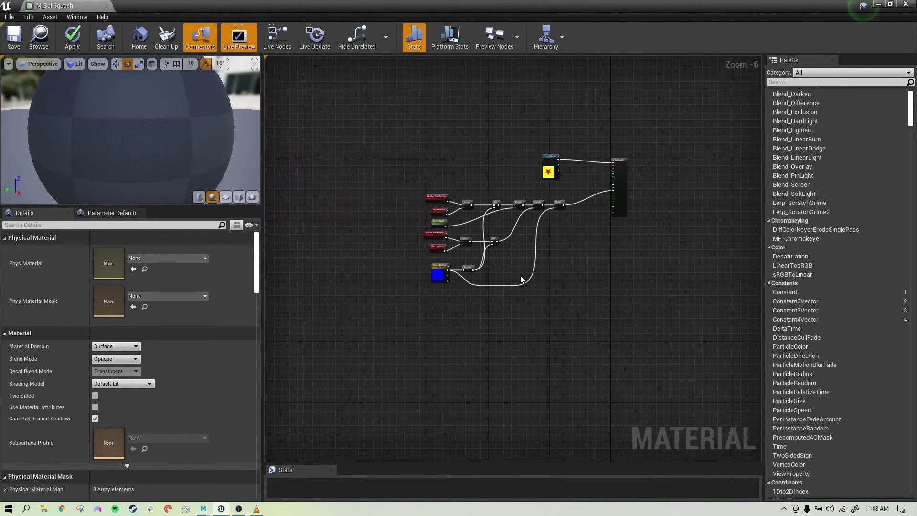
# Step: Save the M_BallSquash material and close its editor
pyautogui.scroll(1, 567, 257)
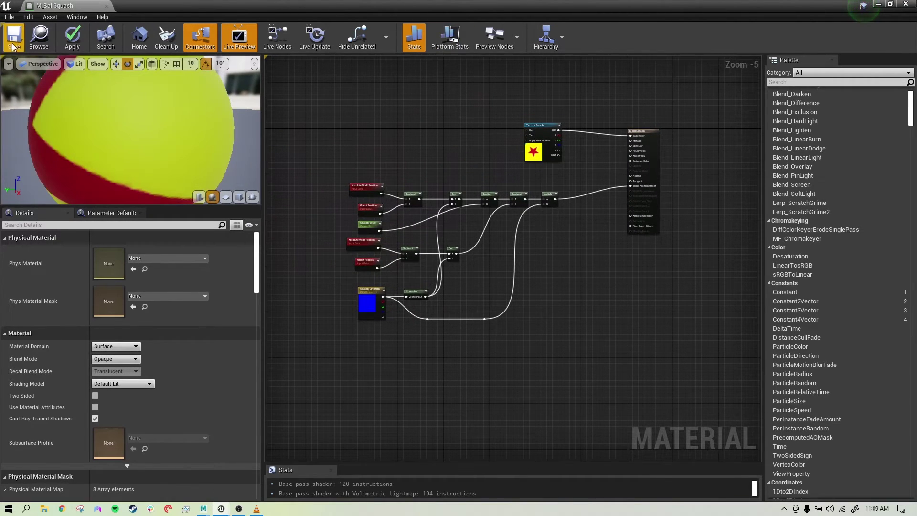
pyautogui.click(18, 41)
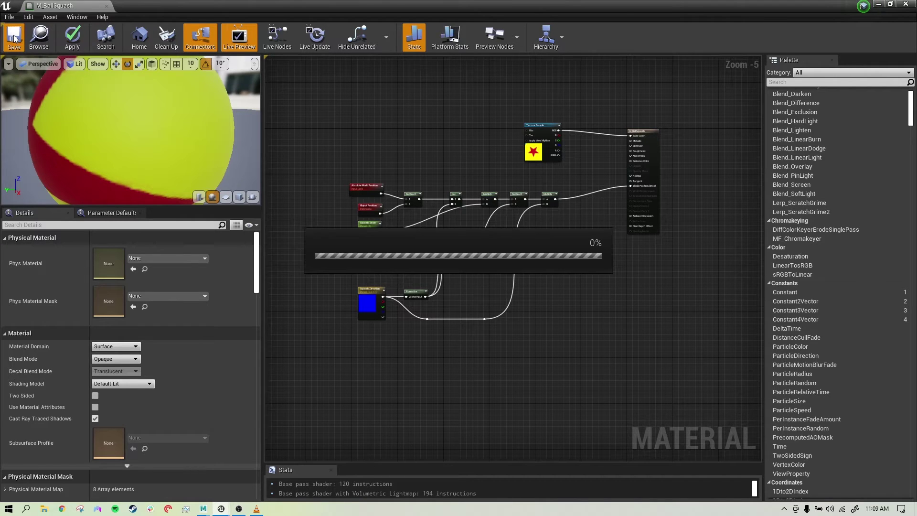
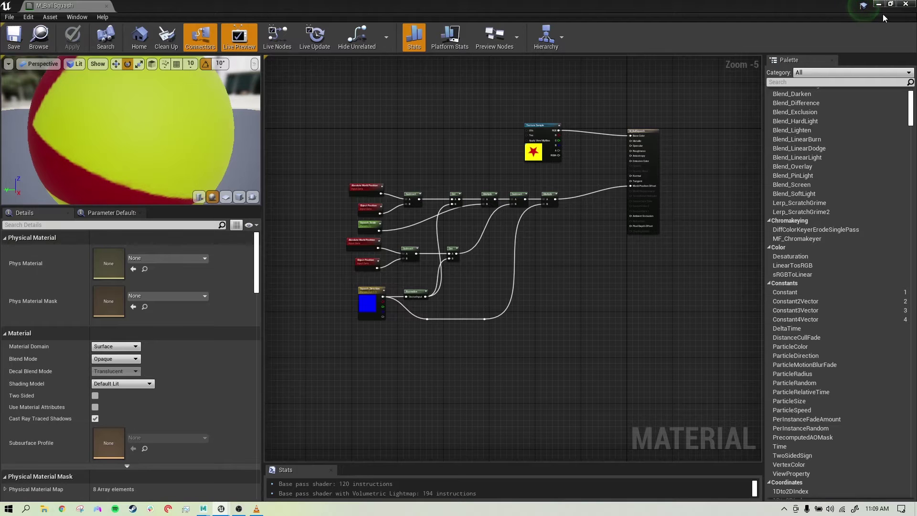
pyautogui.click(901, 5)
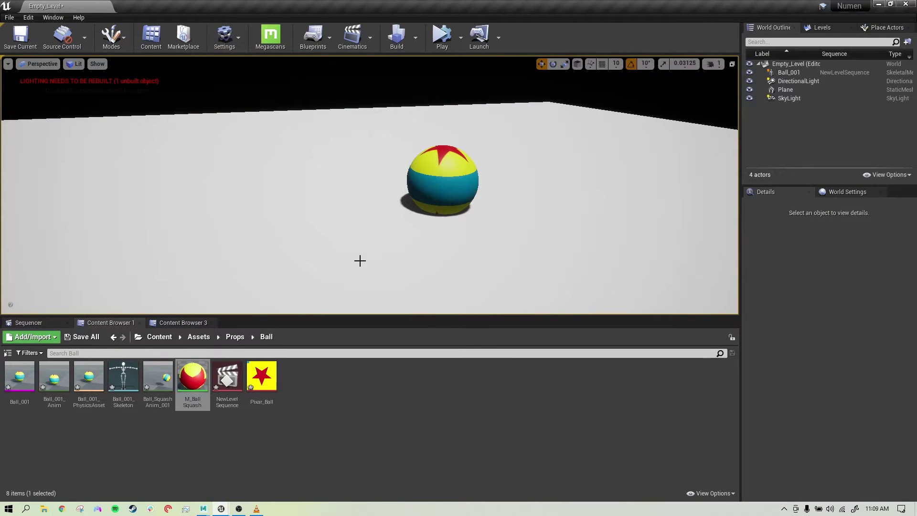
# Step: Create a material instance from M_BallSquash and name it MI_BallSquash
pyautogui.click(366, 431)
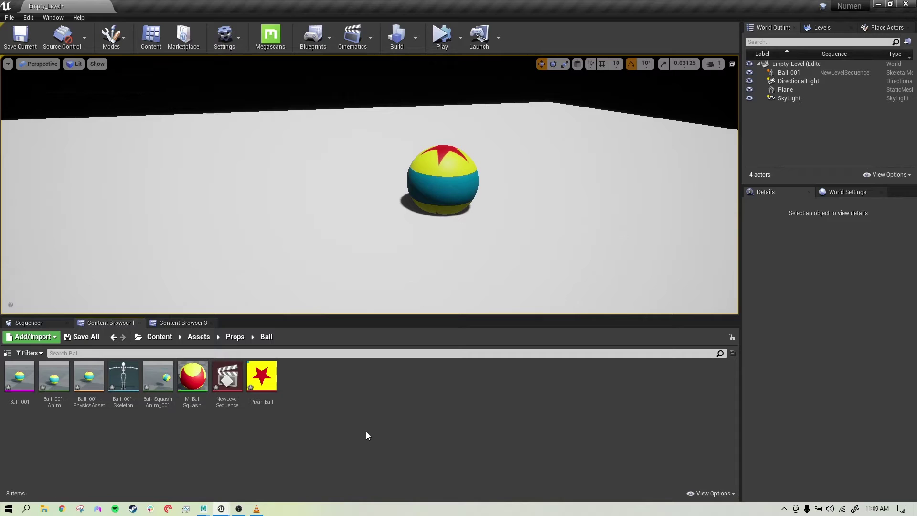
pyautogui.rightClick(191, 377)
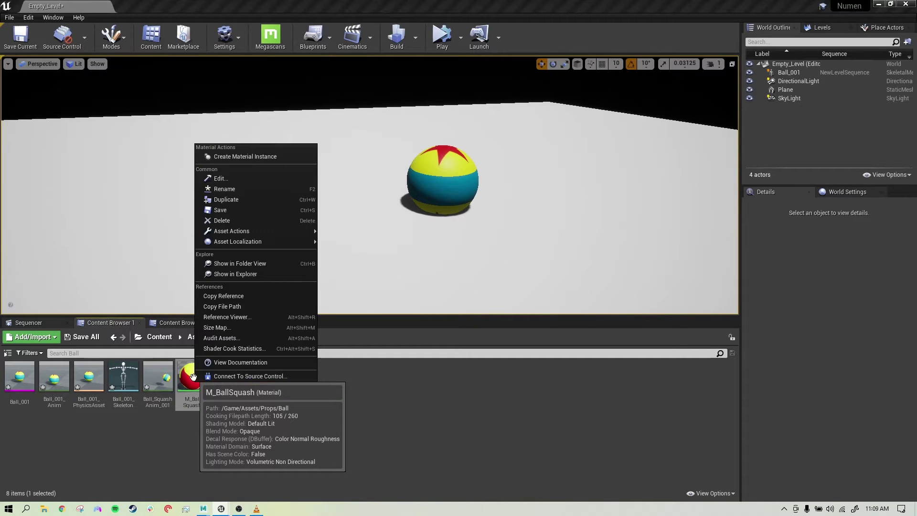
pyautogui.click(239, 156)
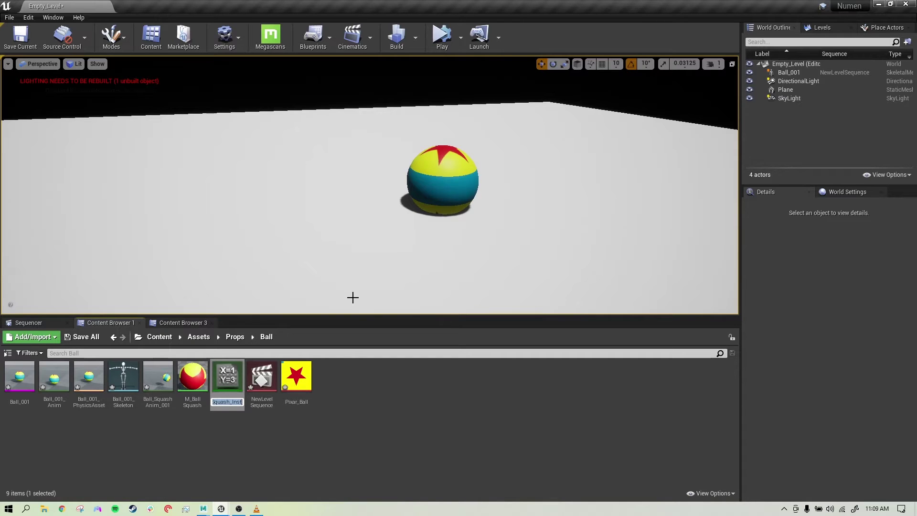
pyautogui.press('BackSpace')
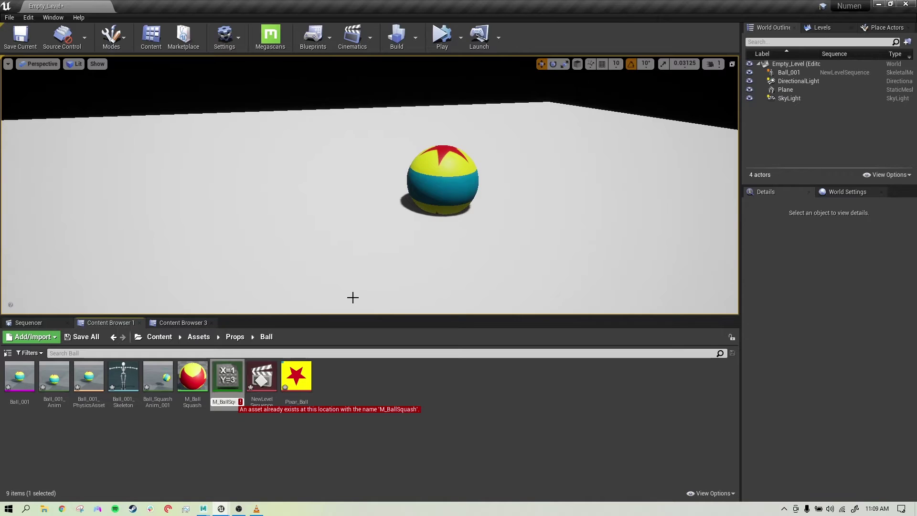
pyautogui.write('I')
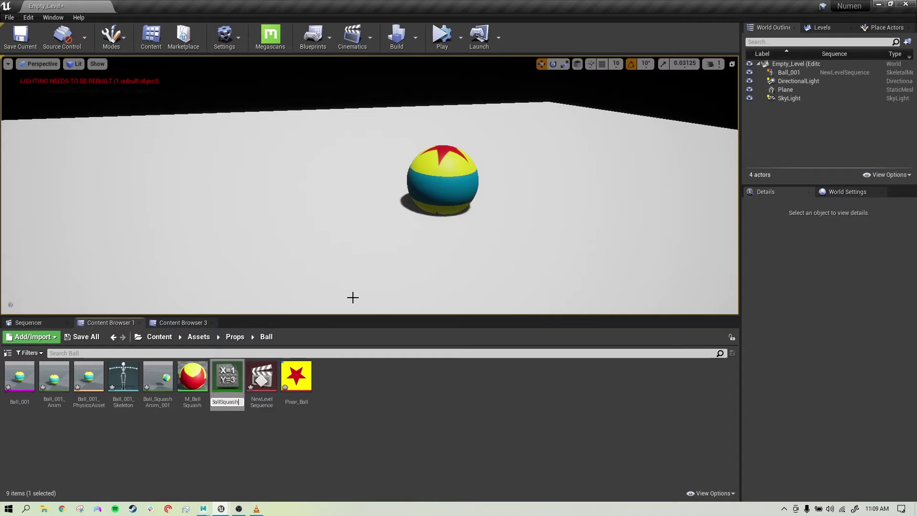
pyautogui.press('Return')
pyautogui.click(360, 433)
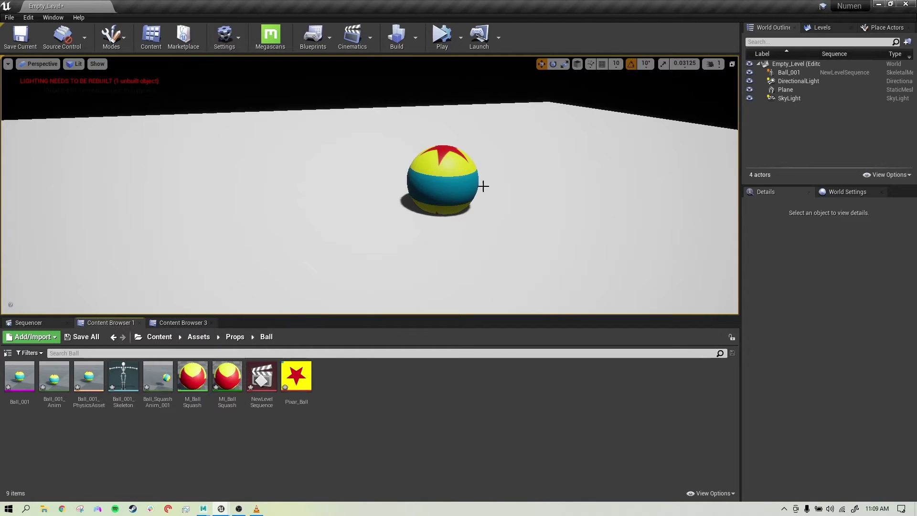
# Step: Open the Ball_001 skeletal mesh in an enlarged editor window and assign MI_BallSquash to its Element 0 material slot
pyautogui.click(26, 382)
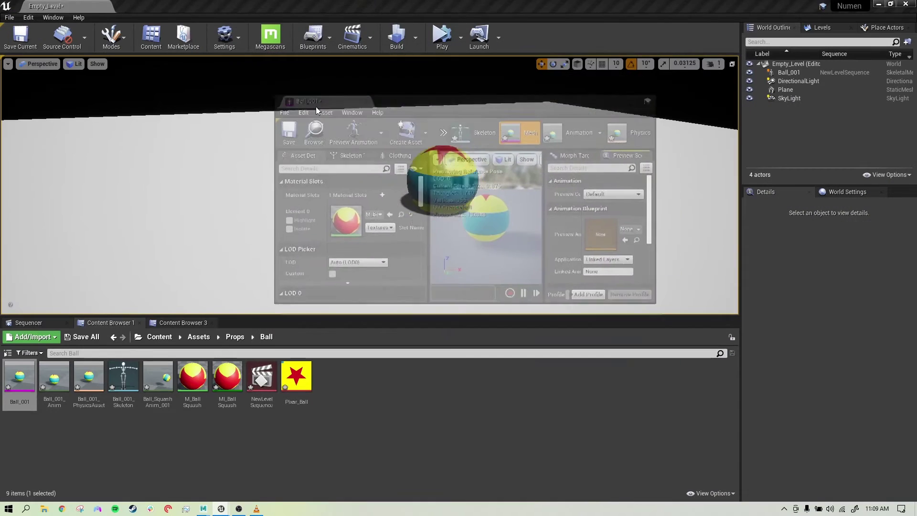
pyautogui.moveTo(318, 131); pyautogui.dragTo(319, 130)
pyautogui.moveTo(424, 134); pyautogui.dragTo(394, 65)
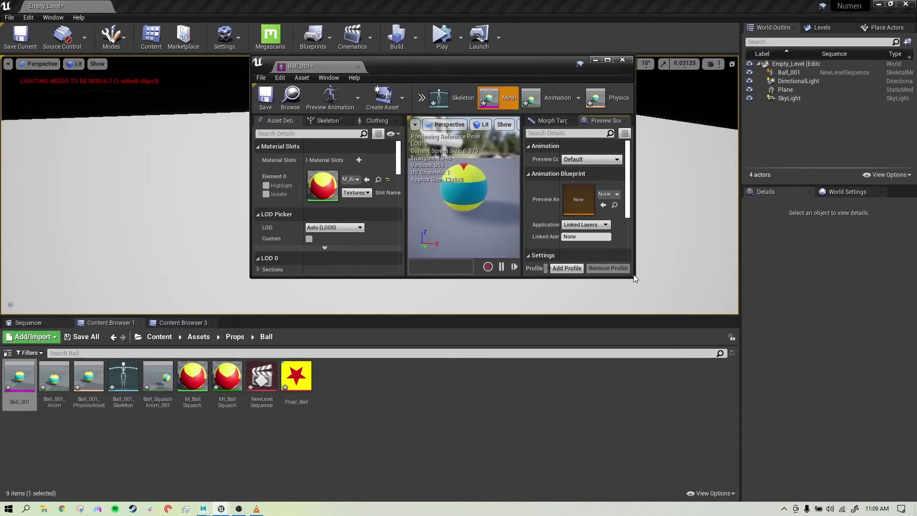
pyautogui.moveTo(635, 278); pyautogui.dragTo(889, 475)
pyautogui.moveTo(441, 58); pyautogui.dragTo(426, 56)
pyautogui.moveTo(224, 380); pyautogui.dragTo(340, 181)
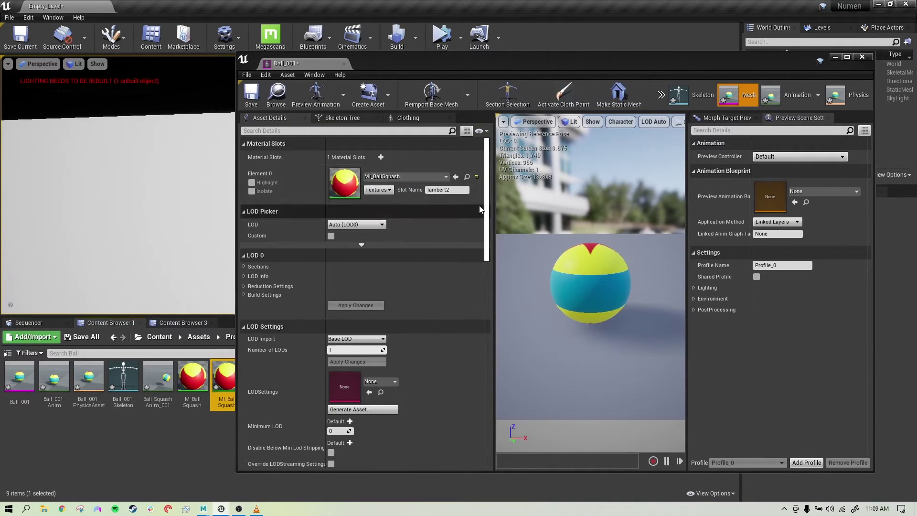
# Step: Rename the mesh's material slot as Ball, save Ball_001 and close its editor
pyautogui.click(461, 191)
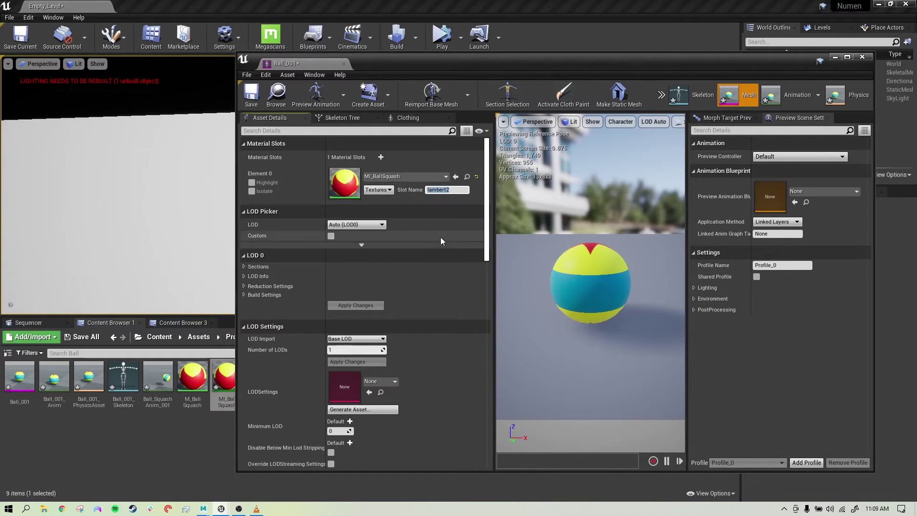
pyautogui.write('Ball')
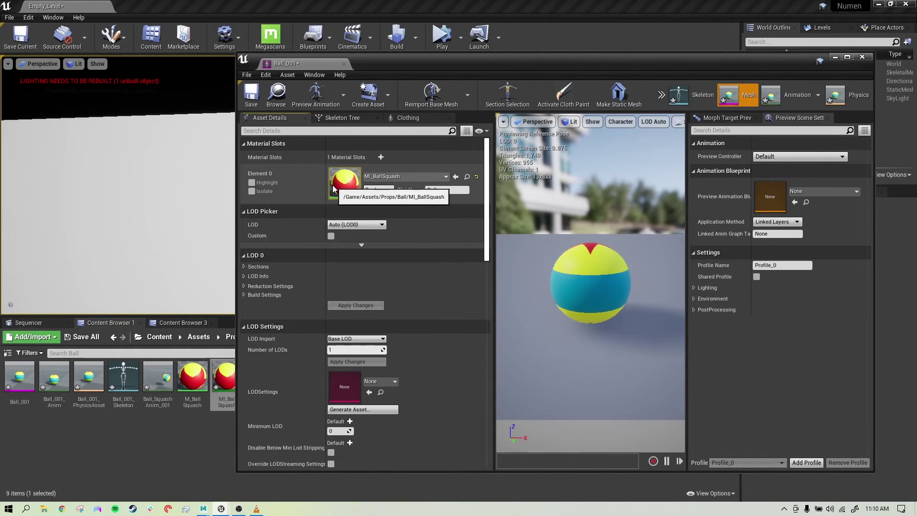
pyautogui.click(251, 95)
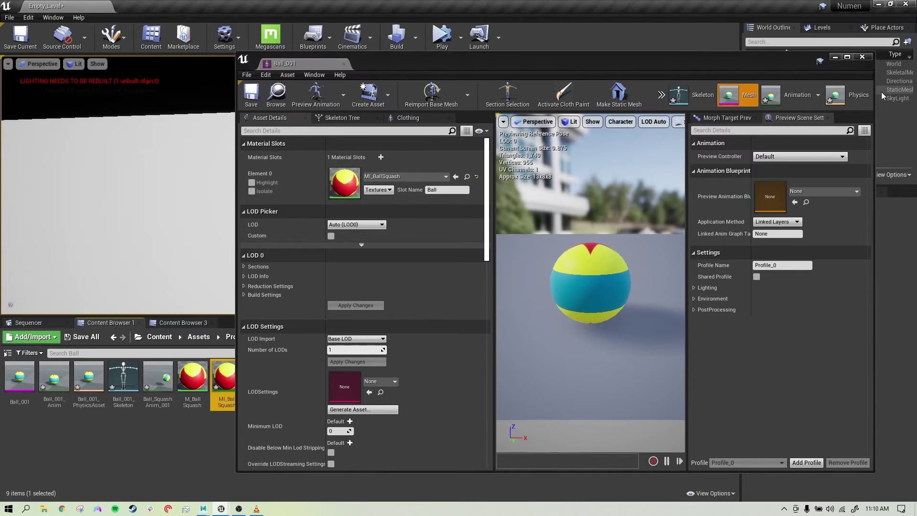
pyautogui.click(863, 58)
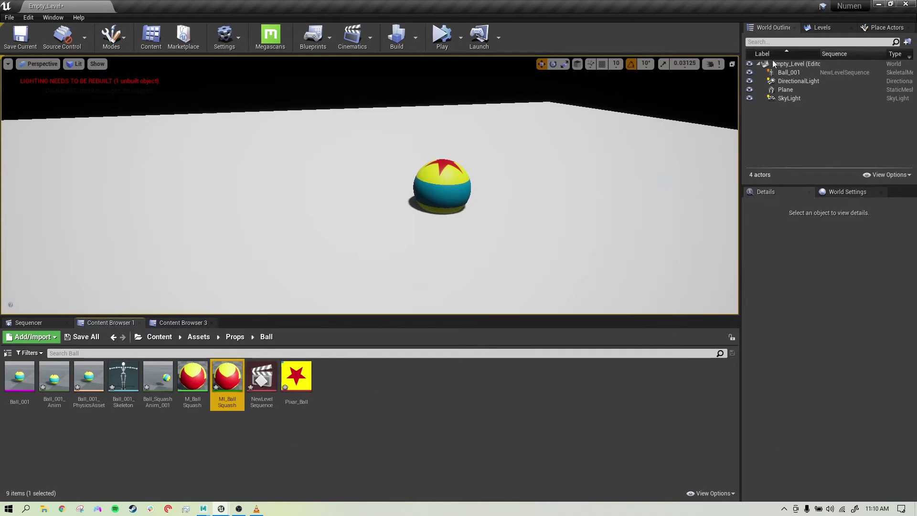
# Step: Test the Squash_Scale override of MI_BallSquash at about 0.45 and 0.94, turning the override off before closing the instance
pyautogui.doubleClick(229, 380)
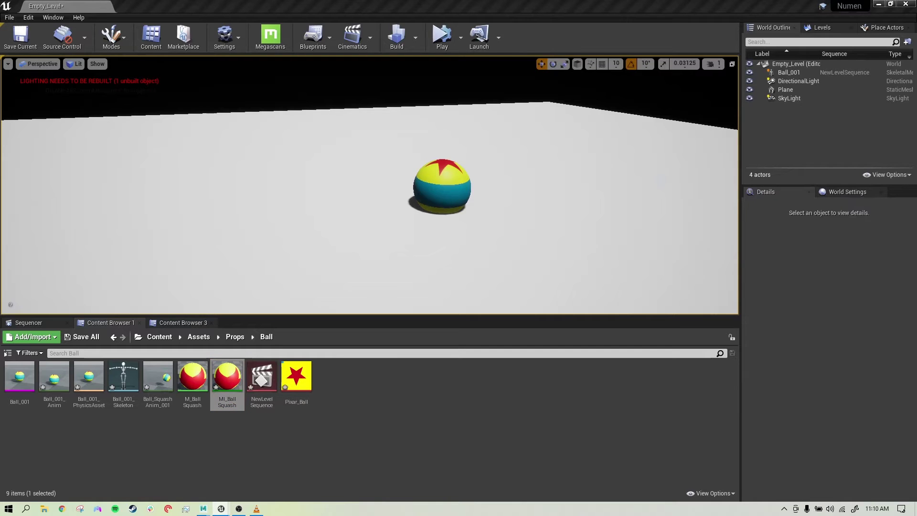
pyautogui.moveTo(194, 0); pyautogui.dragTo(300, 144)
pyautogui.moveTo(488, 159); pyautogui.dragTo(714, 130)
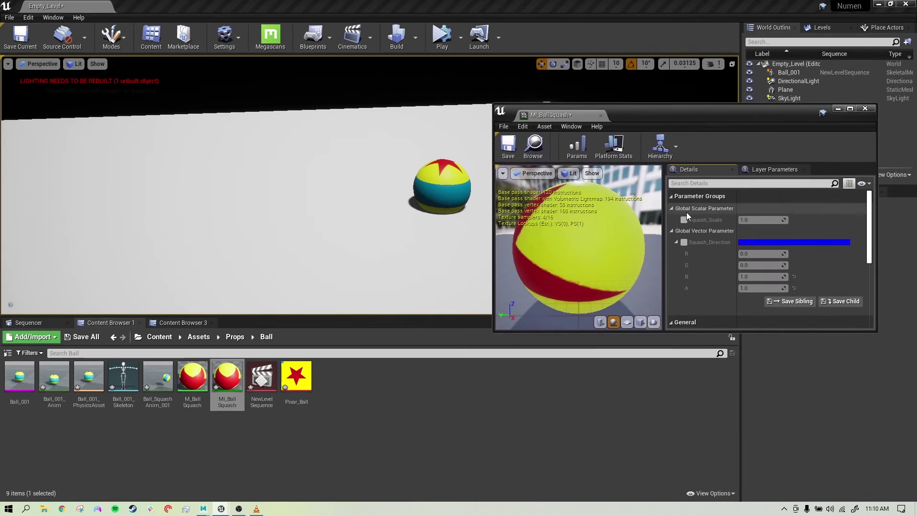
pyautogui.click(684, 220)
pyautogui.moveTo(758, 223); pyautogui.dragTo(719, 223)
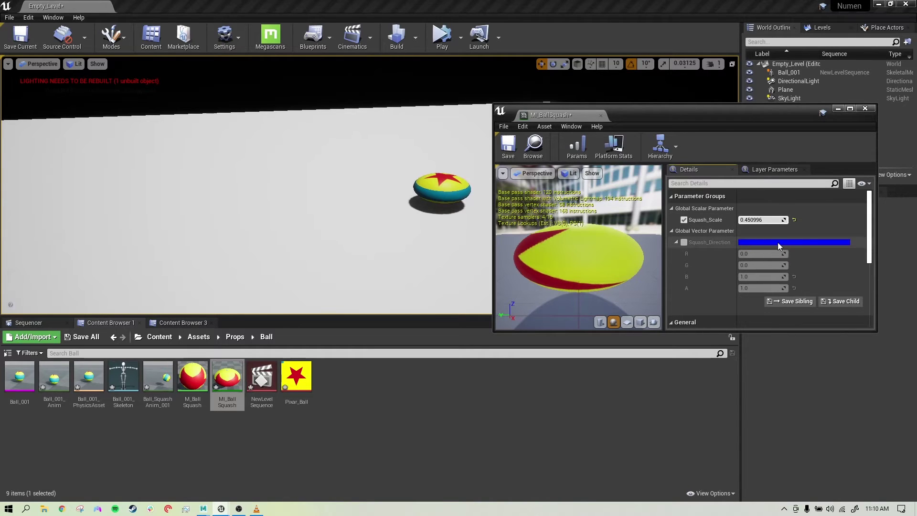
pyautogui.moveTo(759, 222)
pyautogui.mouseDown()
pyautogui.moveTo(752, 222)
pyautogui.moveTo(780, 222)
pyautogui.moveTo(745, 222)
pyautogui.moveTo(797, 222)
pyautogui.moveTo(751, 222)
pyautogui.moveTo(792, 222)
pyautogui.moveTo(766, 222)
pyautogui.moveTo(775, 222)
pyautogui.mouseUp()
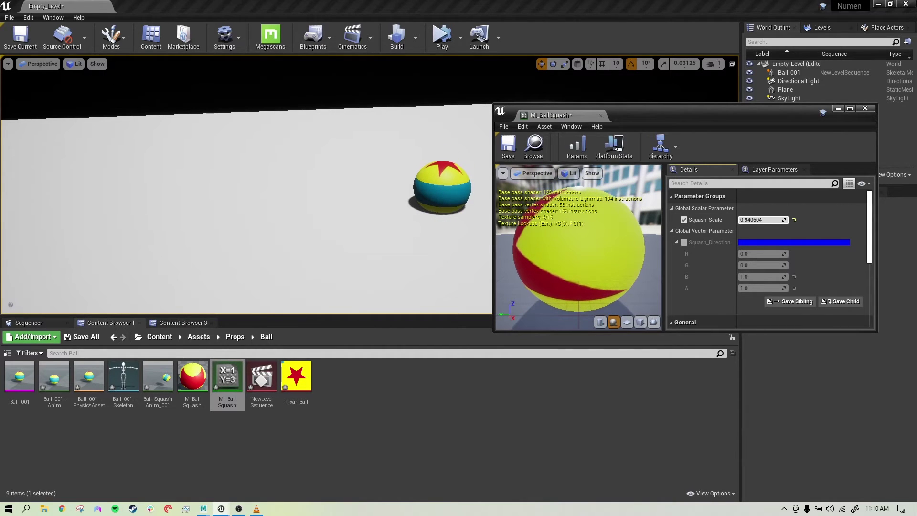
pyautogui.click(683, 219)
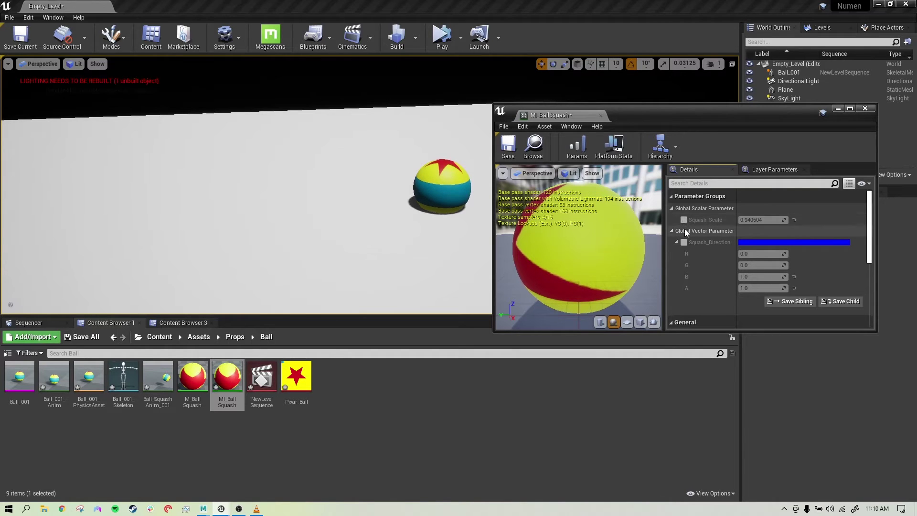
pyautogui.click(865, 109)
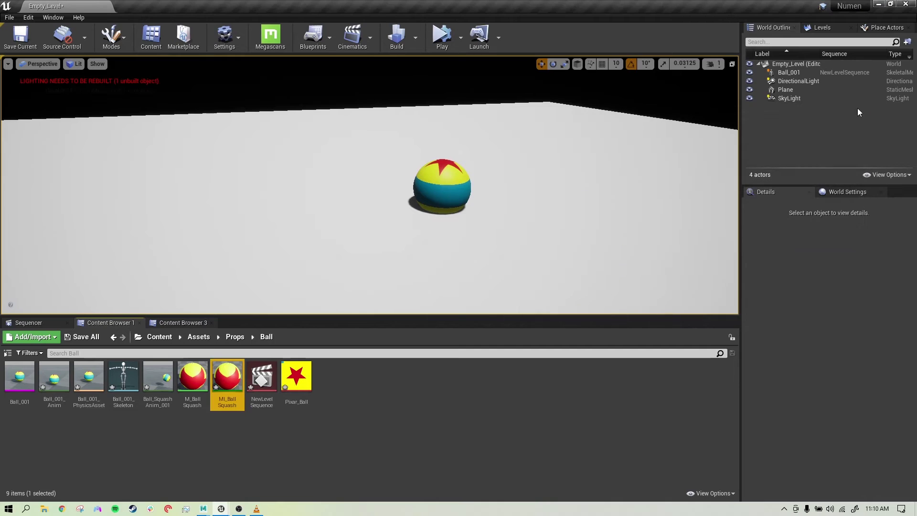
# Step: Create a Blueprint Class with Actor as parent in the Ball folder and name it BP_Ball
pyautogui.click(479, 380)
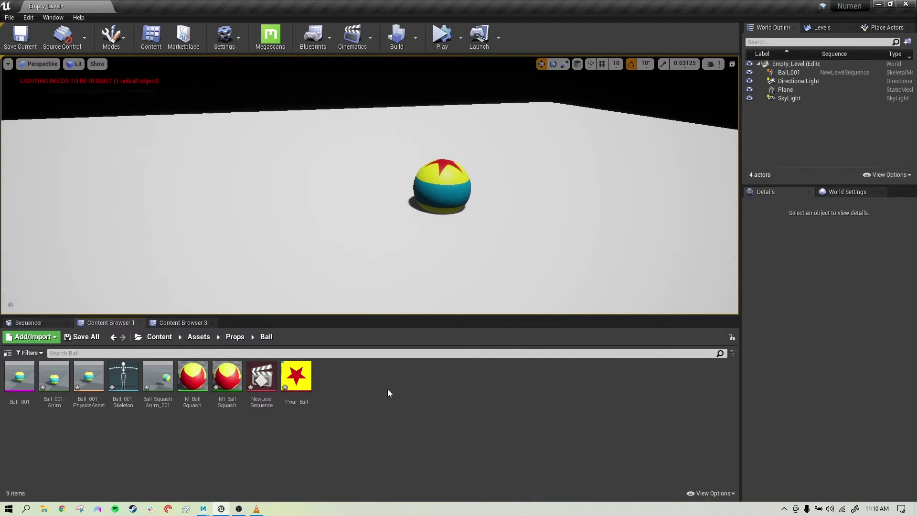
pyautogui.rightClick(374, 392)
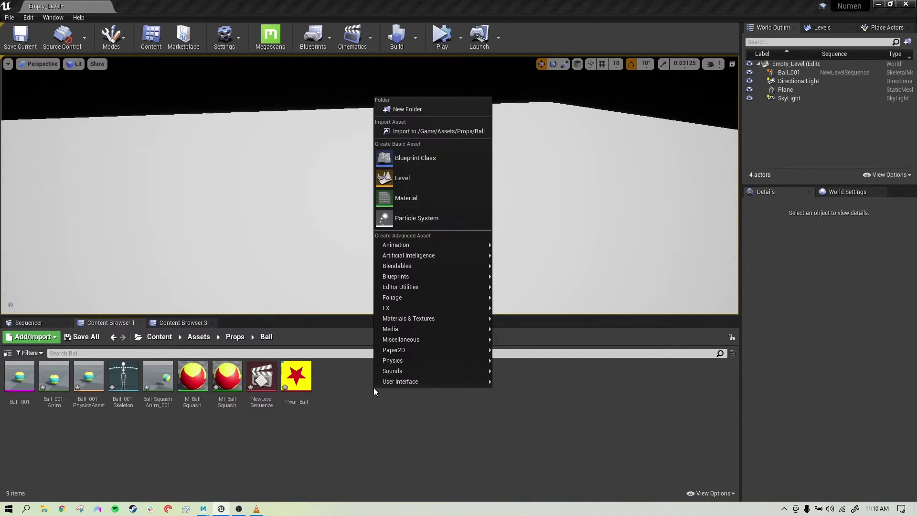
pyautogui.click(417, 159)
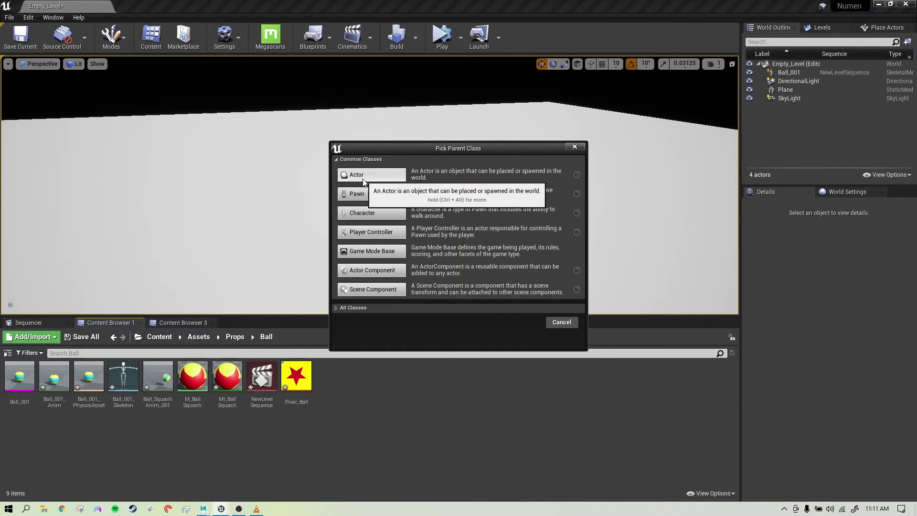
pyautogui.click(365, 176)
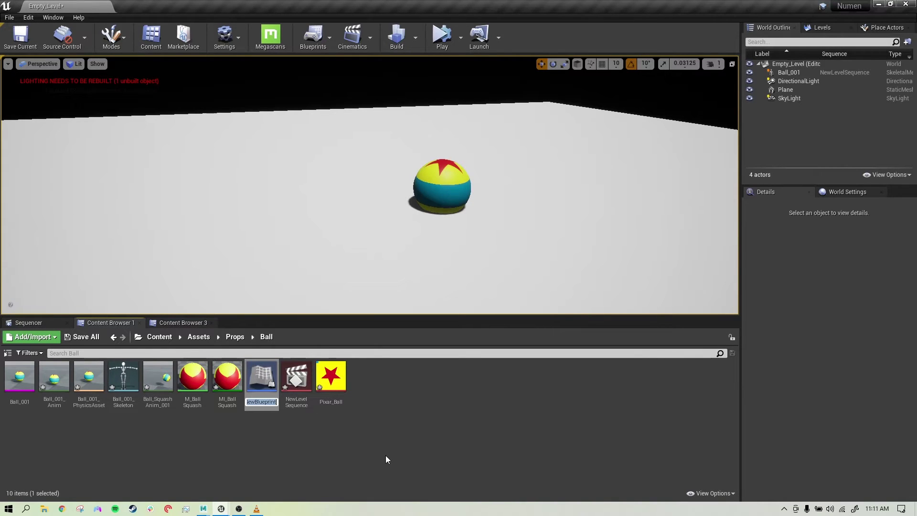
pyautogui.write('BP_Ball')
pyautogui.press('Return')
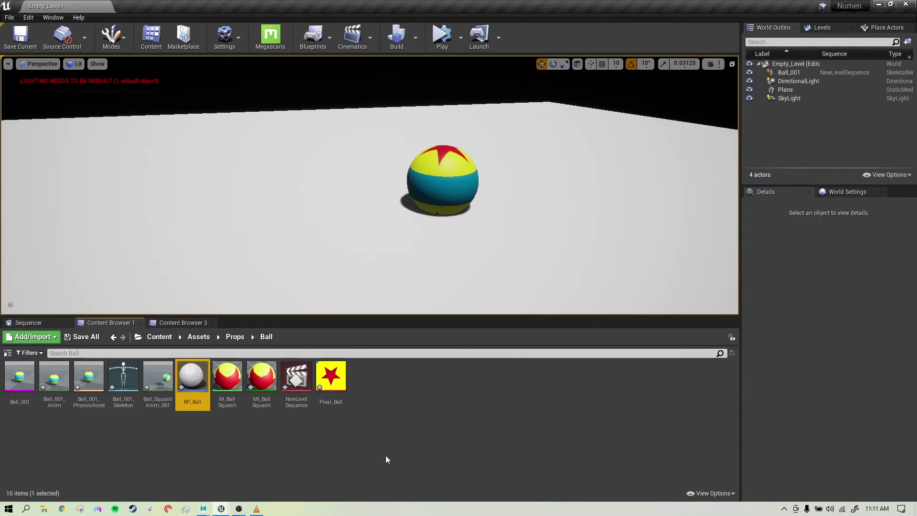
# Step: Open BP_Ball in an enlarged editor window, add a Skeletal Mesh component and make it the root in place of DefaultSceneRoot
pyautogui.doubleClick(192, 377)
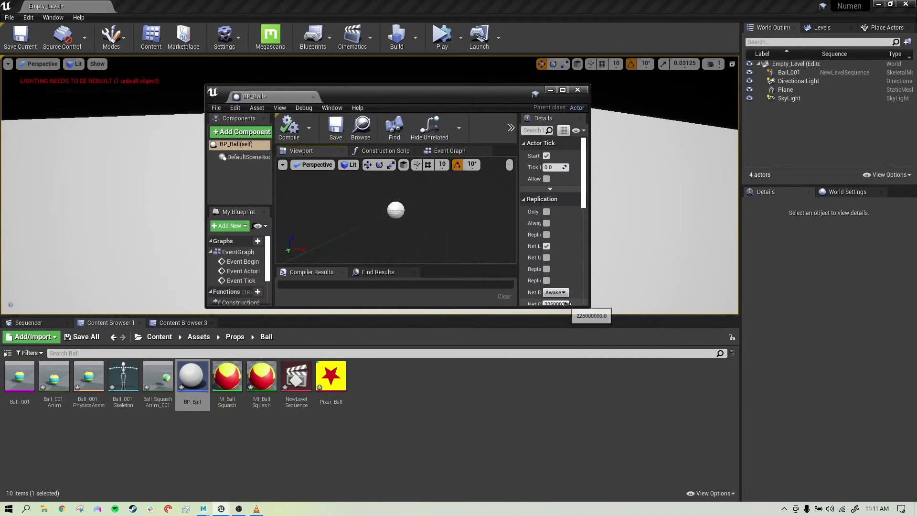
pyautogui.moveTo(591, 308); pyautogui.dragTo(803, 474)
pyautogui.click(235, 133)
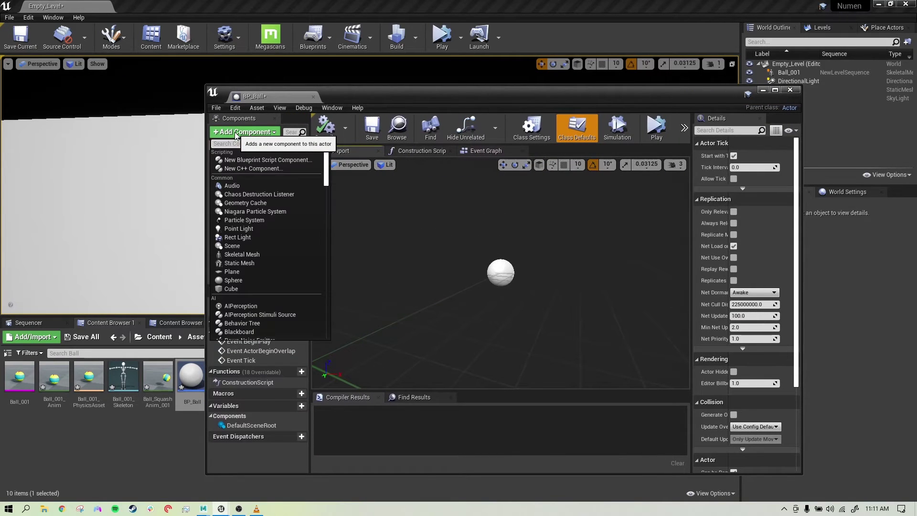
pyautogui.write('s')
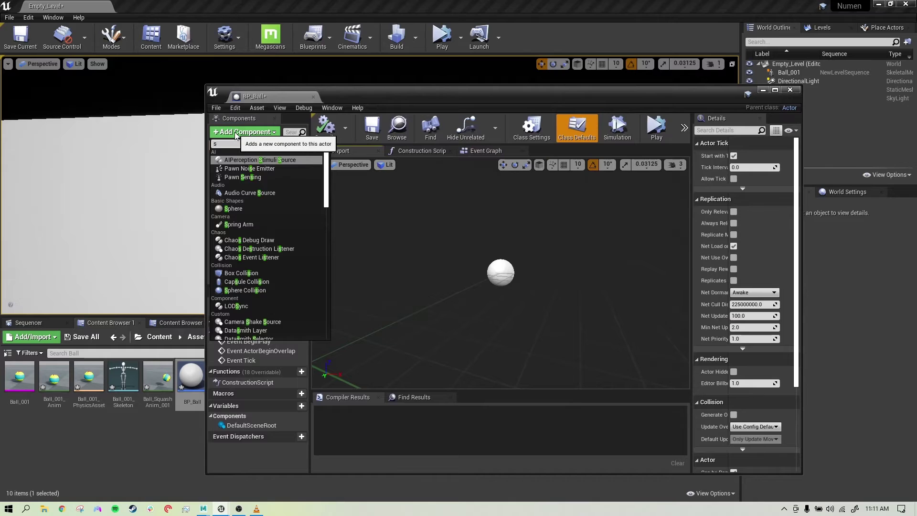
pyautogui.write('kele')
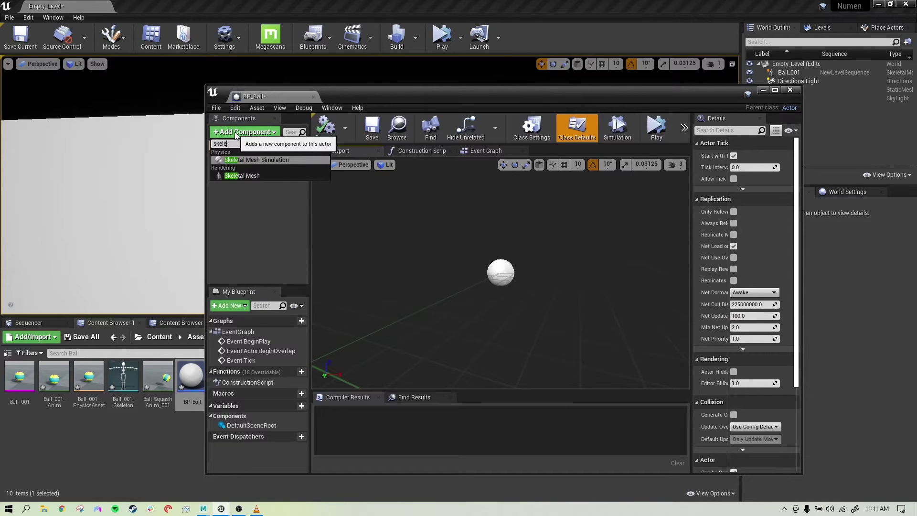
pyautogui.click(236, 176)
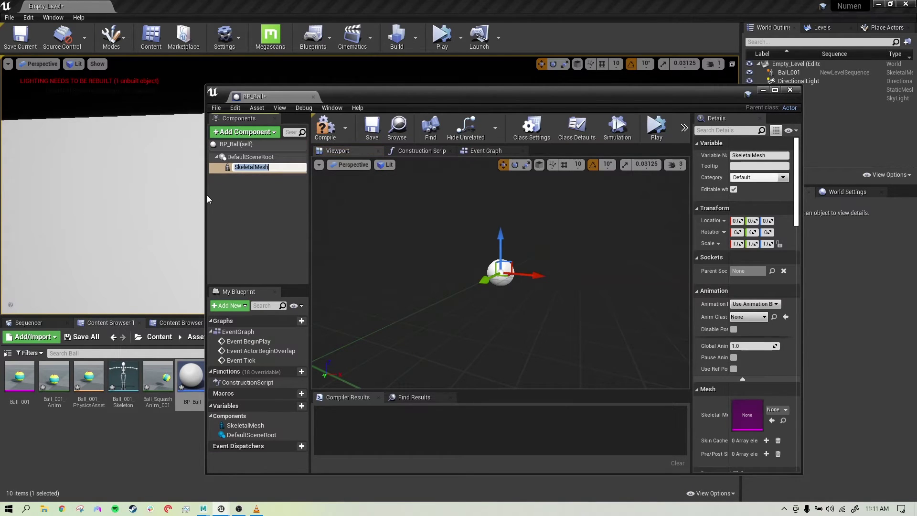
pyautogui.click(246, 209)
pyautogui.click(229, 170)
pyautogui.moveTo(230, 167); pyautogui.dragTo(243, 156)
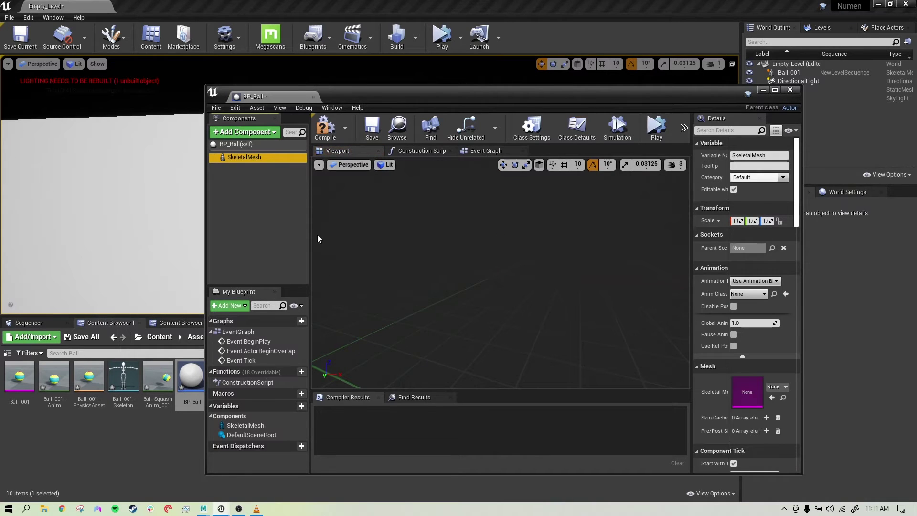
# Step: Assign the Ball_001 mesh to the SkeletalMesh component, then compile the blueprint and maximize its editor
pyautogui.click(773, 387)
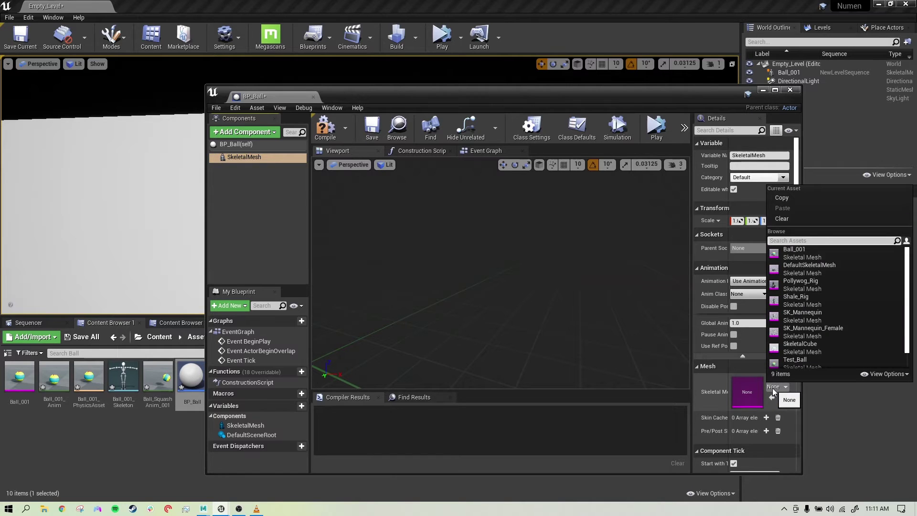
pyautogui.click(793, 250)
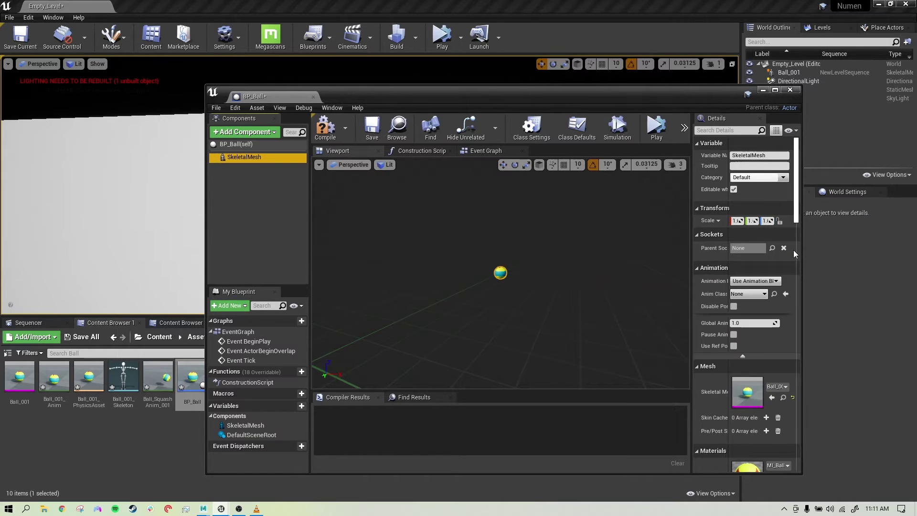
pyautogui.moveTo(691, 327); pyautogui.dragTo(625, 327)
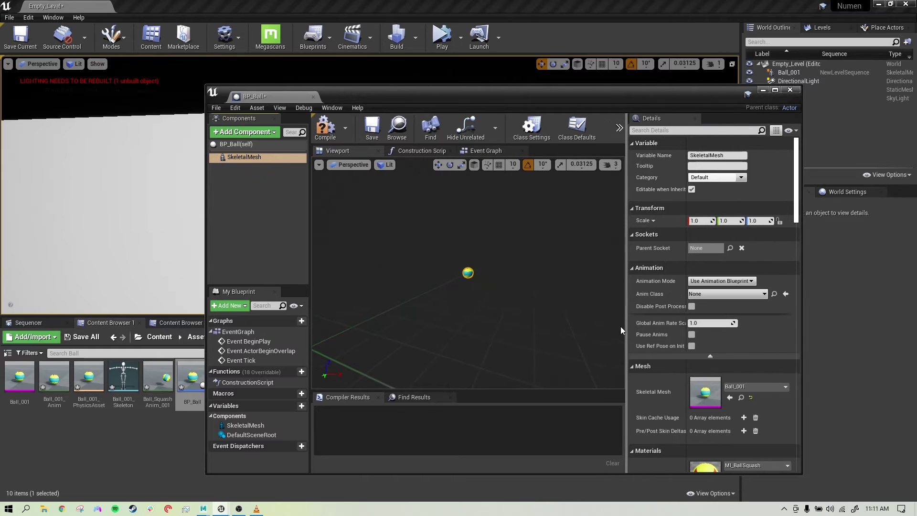
pyautogui.click(321, 136)
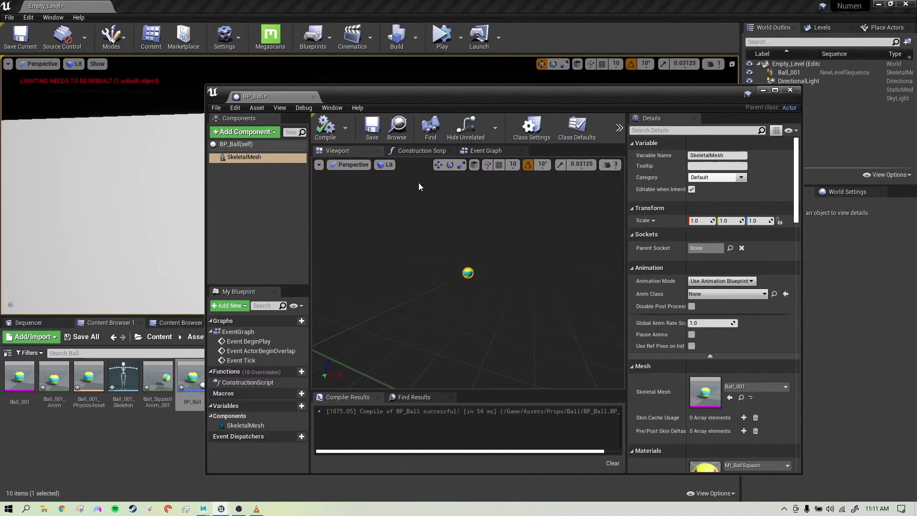
pyautogui.click(775, 90)
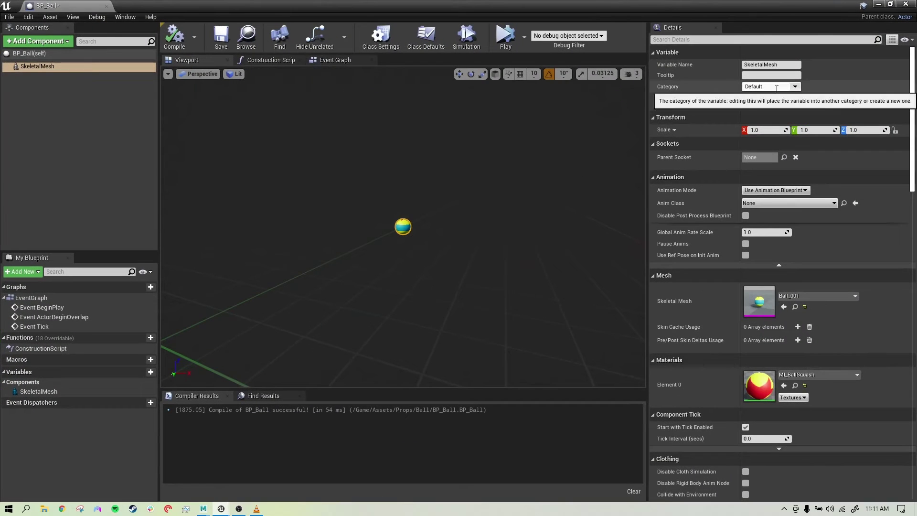
# Step: Add a Create Dynamic Material Instance node targeting the SkeletalMesh component to the Construction Script graph
pyautogui.click(271, 61)
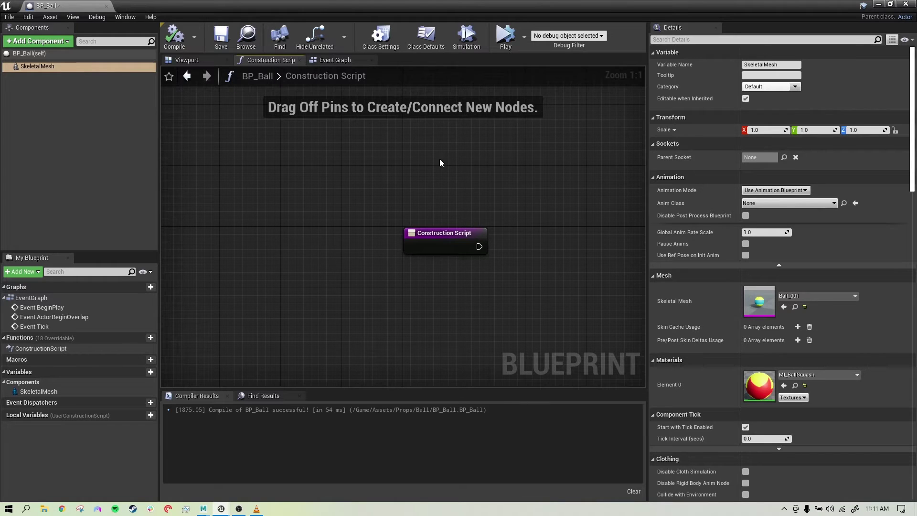
pyautogui.moveTo(438, 191); pyautogui.dragTo(267, 182, button='right')
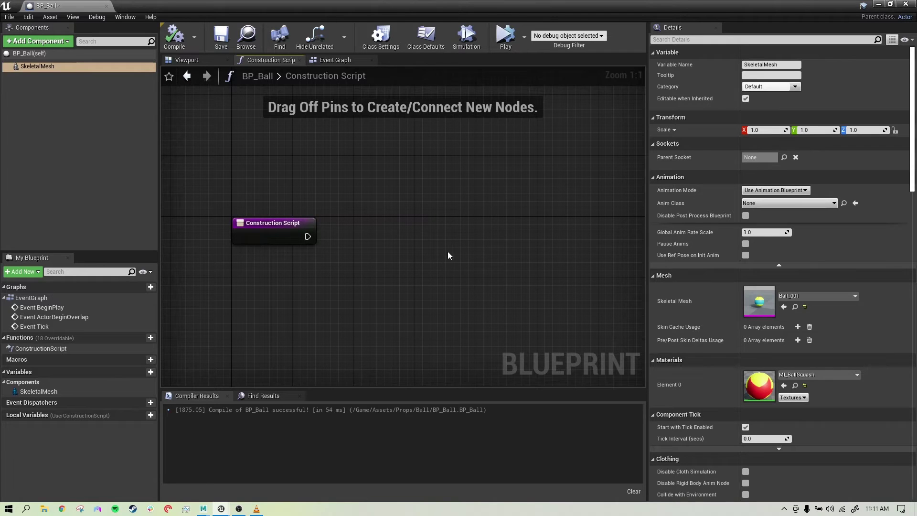
pyautogui.moveTo(443, 240); pyautogui.dragTo(425, 240, button='right')
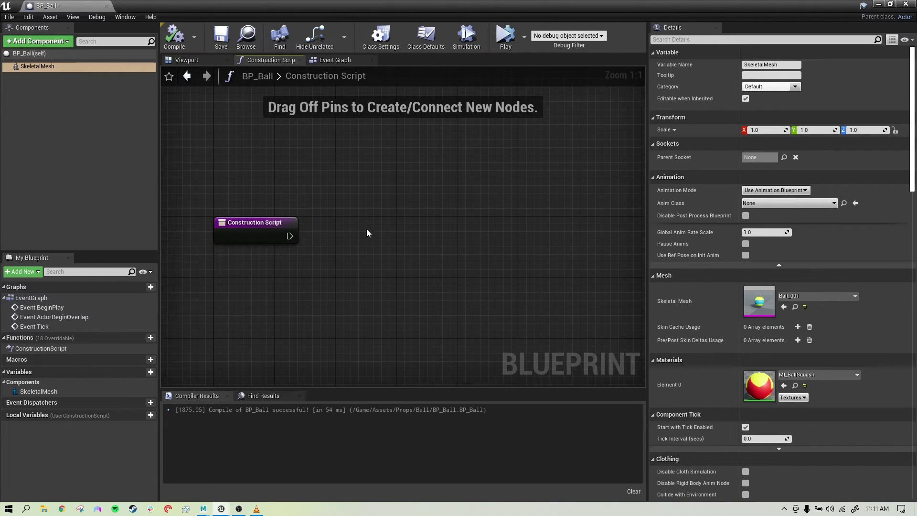
pyautogui.rightClick(421, 234)
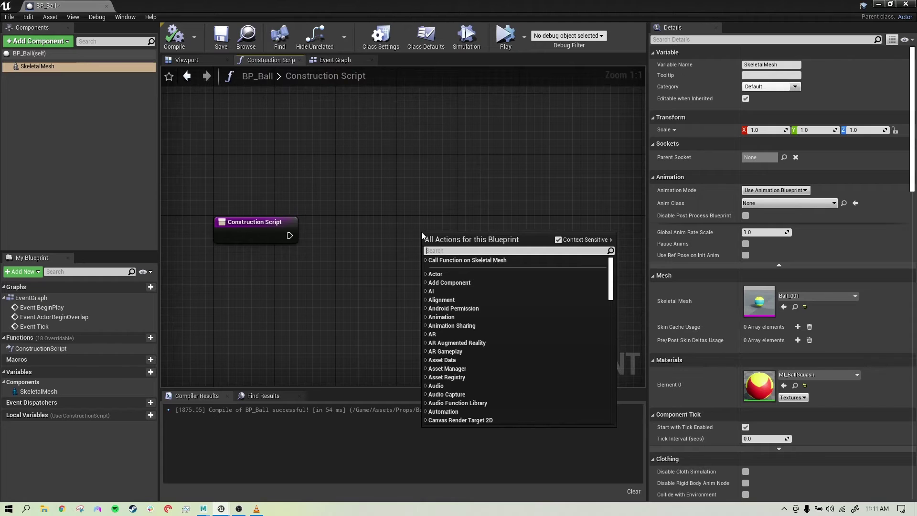
pyautogui.write('creat')
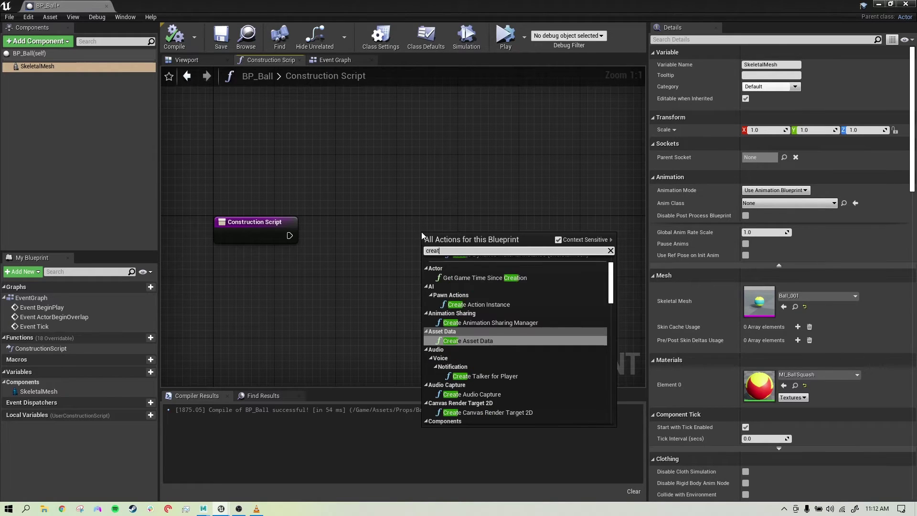
pyautogui.write('e dy')
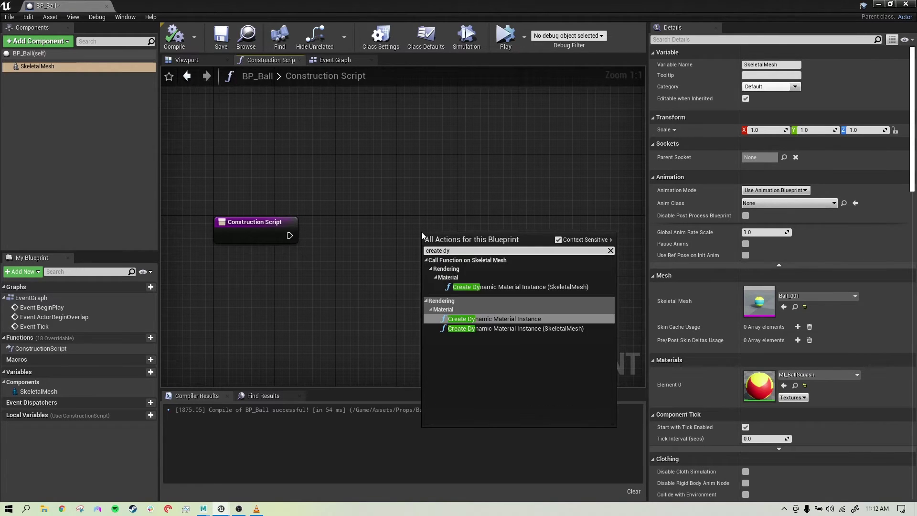
pyautogui.write('namic mater')
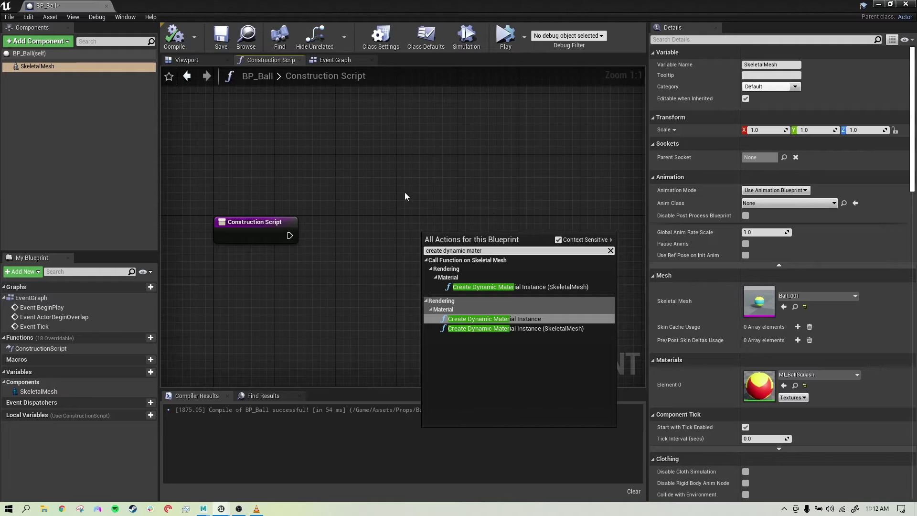
pyautogui.click(531, 288)
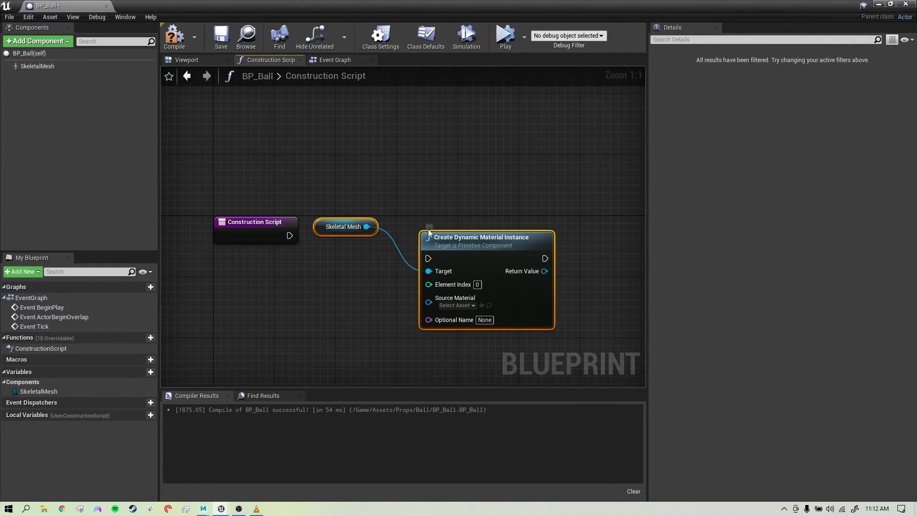
# Step: Connect the Construction Script's execution output to Create Dynamic Material Instance and arrange the Skeletal Mesh node beneath the Construction Script node
pyautogui.moveTo(320, 233); pyautogui.dragTo(347, 257)
pyautogui.moveTo(582, 150); pyautogui.dragTo(379, 263)
pyautogui.moveTo(475, 177); pyautogui.dragTo(422, 218)
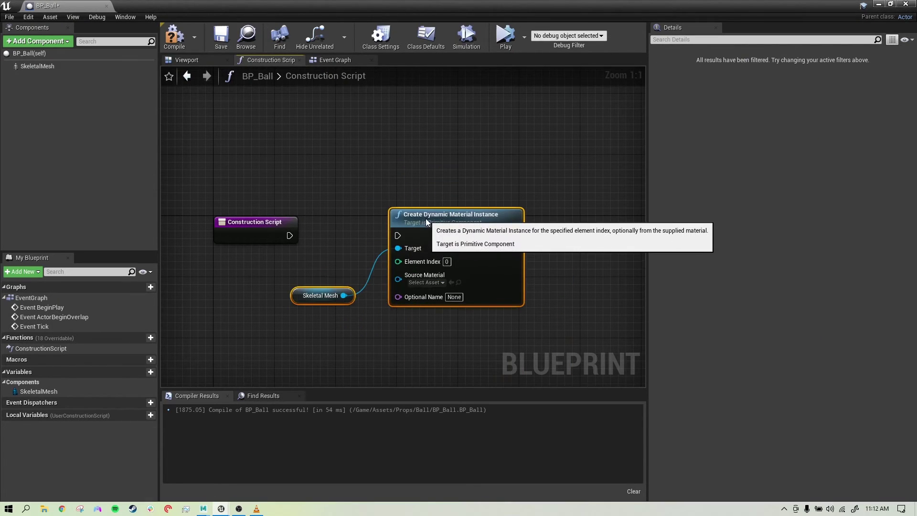
pyautogui.moveTo(289, 236); pyautogui.dragTo(399, 236)
pyautogui.moveTo(294, 298); pyautogui.dragTo(279, 258)
pyautogui.click(285, 315)
pyautogui.moveTo(460, 214); pyautogui.dragTo(469, 217)
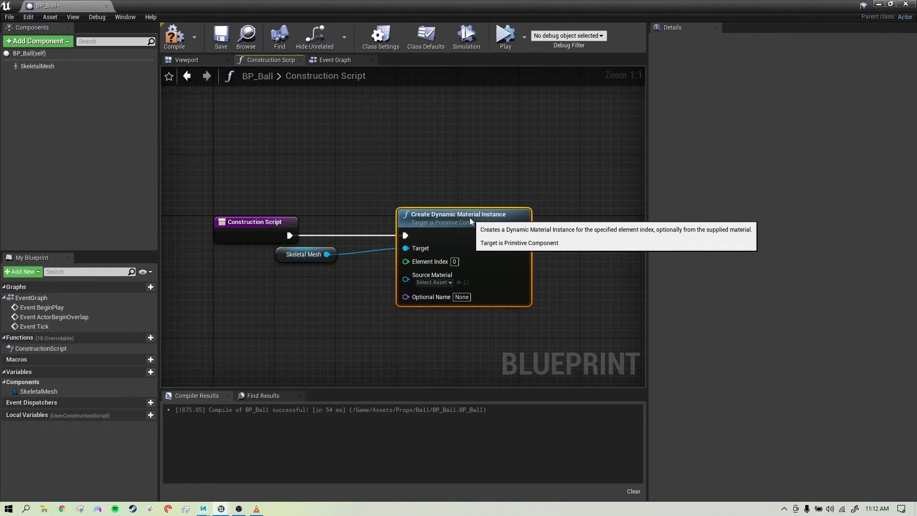
pyautogui.moveTo(401, 265); pyautogui.dragTo(453, 258, button='right')
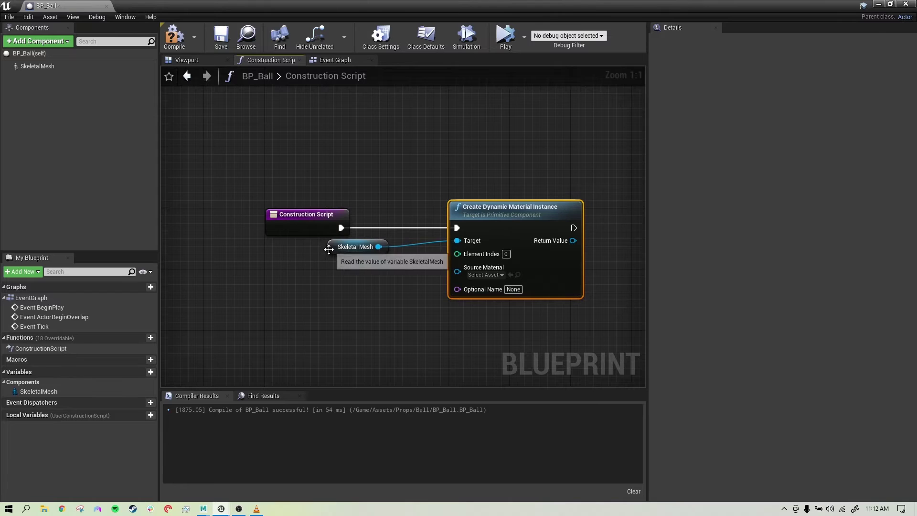
pyautogui.moveTo(329, 248); pyautogui.dragTo(266, 249)
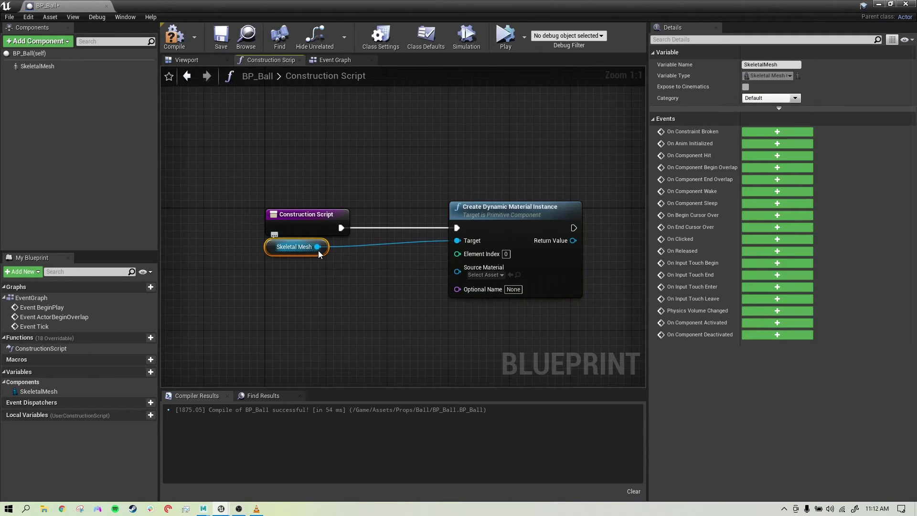
# Step: Add a Get Material Index node from Skeletal Mesh with slot name Ball and feed its return value into Element Index
pyautogui.moveTo(318, 251); pyautogui.dragTo(282, 319)
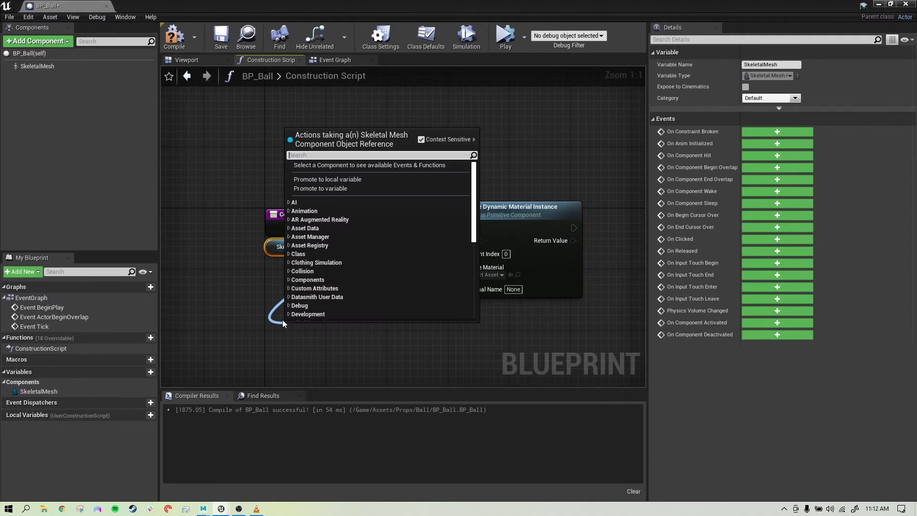
pyautogui.write('get material in')
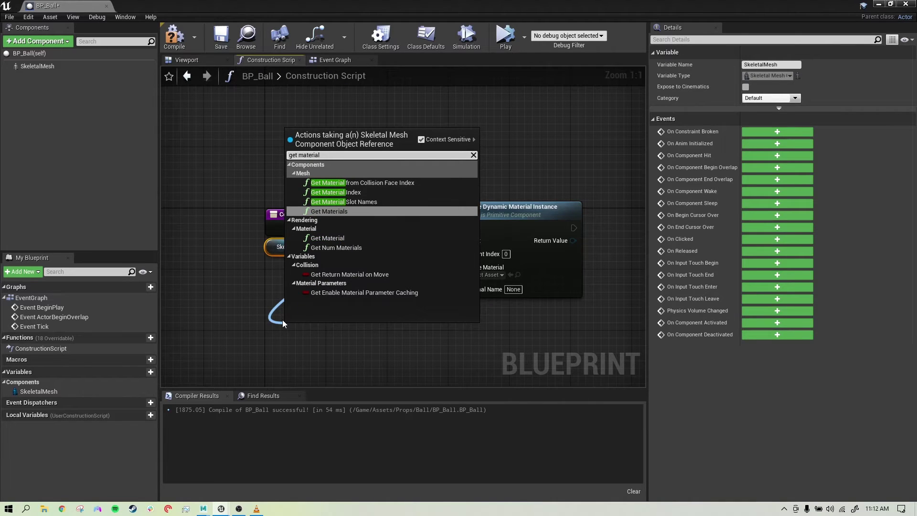
pyautogui.click(345, 191)
pyautogui.moveTo(390, 326); pyautogui.dragTo(375, 288)
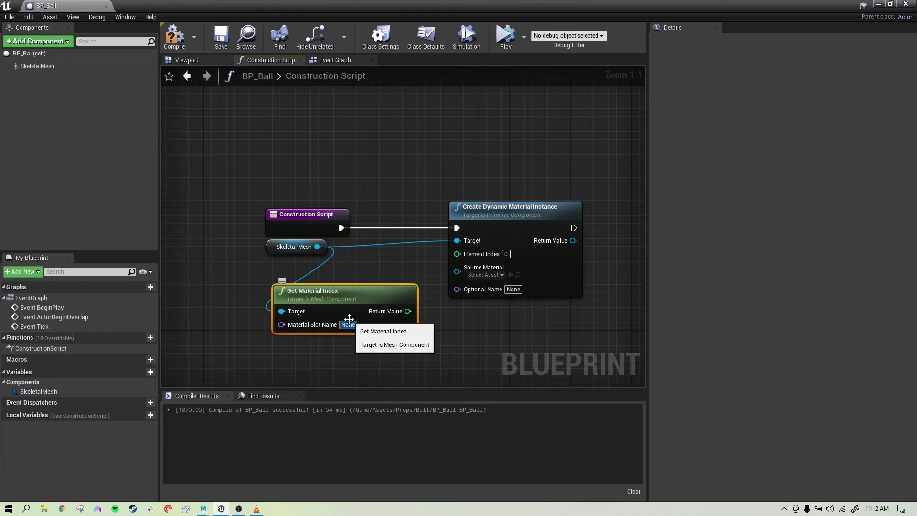
pyautogui.write('Ball')
pyautogui.press('Return')
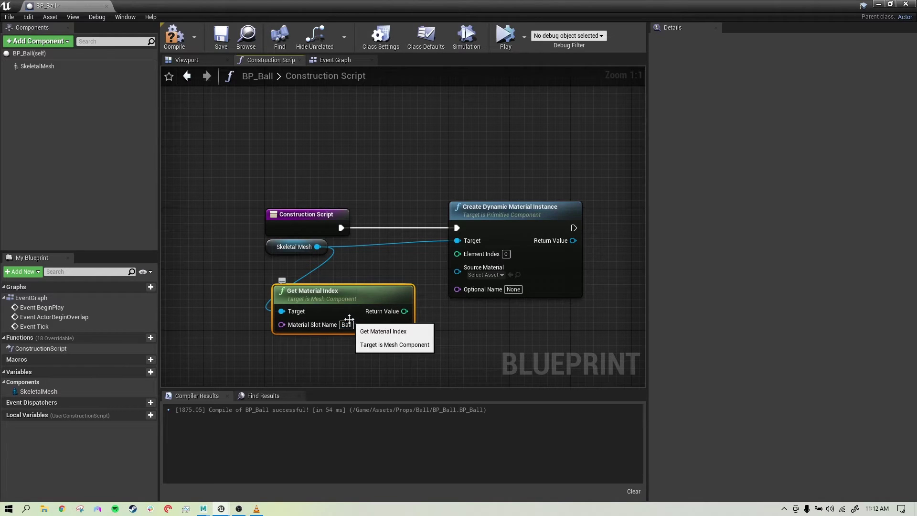
pyautogui.moveTo(384, 293); pyautogui.dragTo(377, 285)
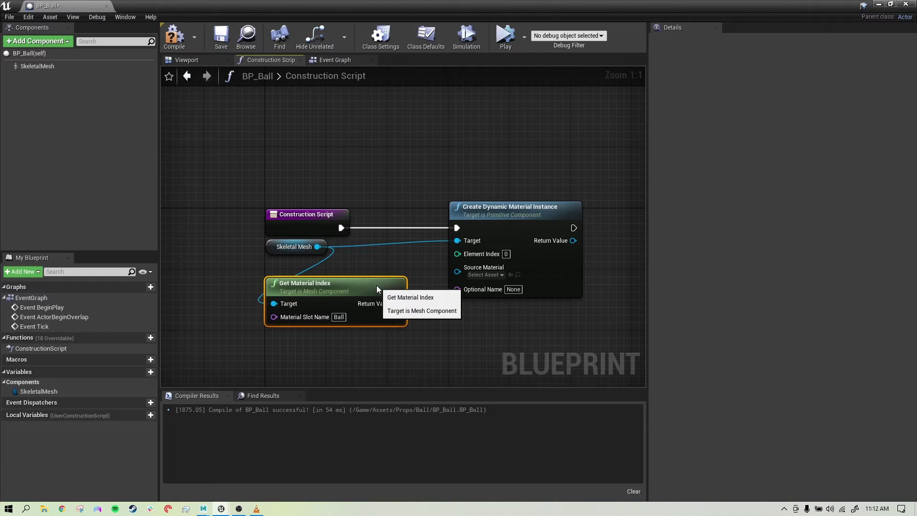
pyautogui.click(435, 357)
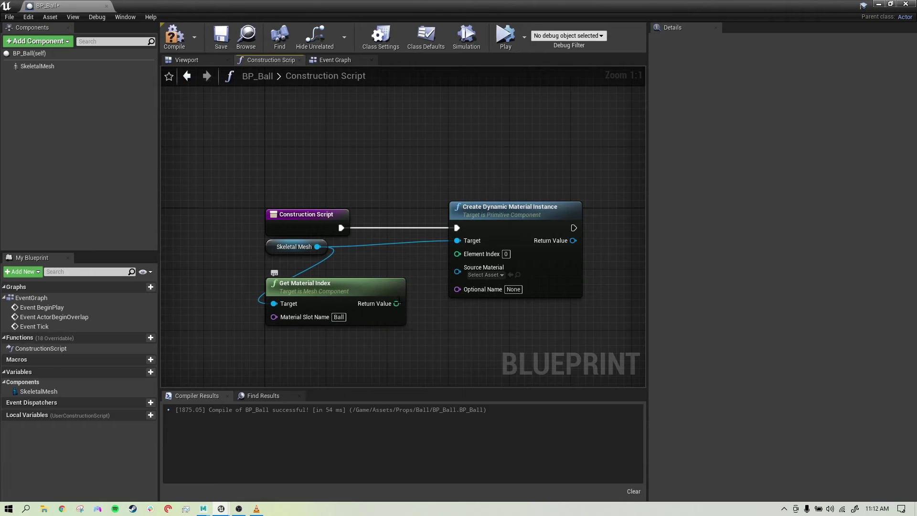
pyautogui.moveTo(397, 303); pyautogui.dragTo(457, 253)
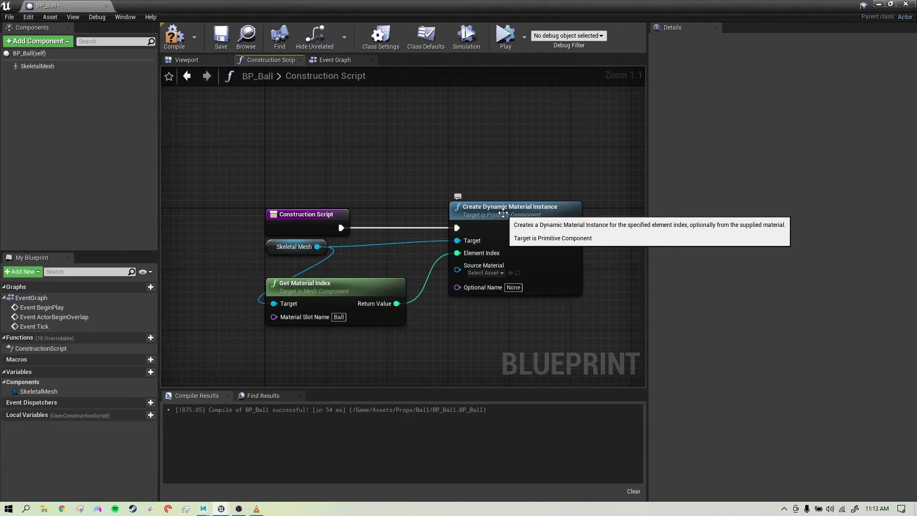
# Step: Promote the return value of Create Dynamic Material Instance to a variable named MI Ball Squash
pyautogui.moveTo(533, 297); pyautogui.dragTo(382, 286, button='right')
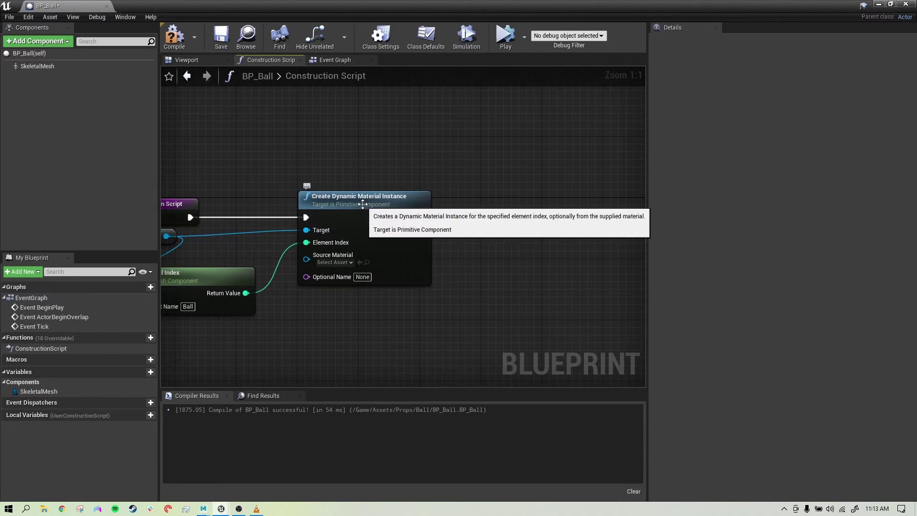
pyautogui.moveTo(458, 233); pyautogui.dragTo(392, 228, button='right')
pyautogui.moveTo(356, 224); pyautogui.dragTo(451, 227)
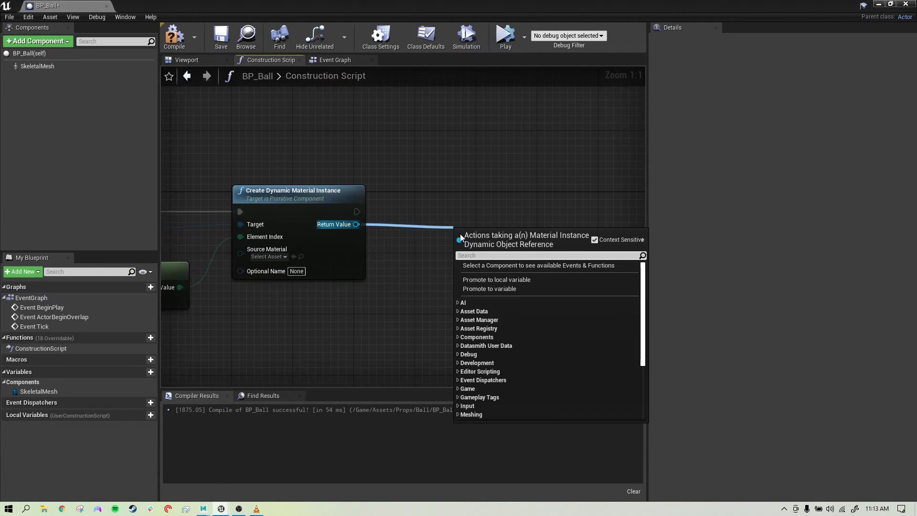
pyautogui.click(506, 292)
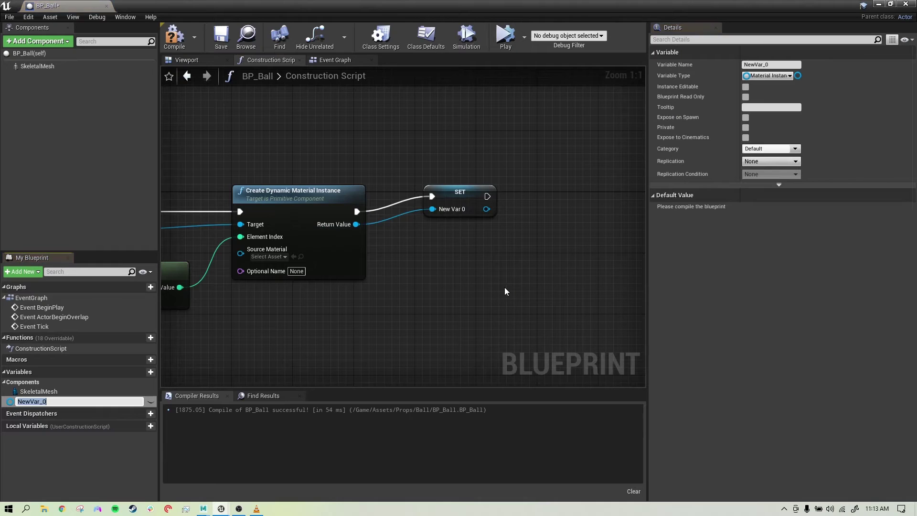
pyautogui.click(782, 64)
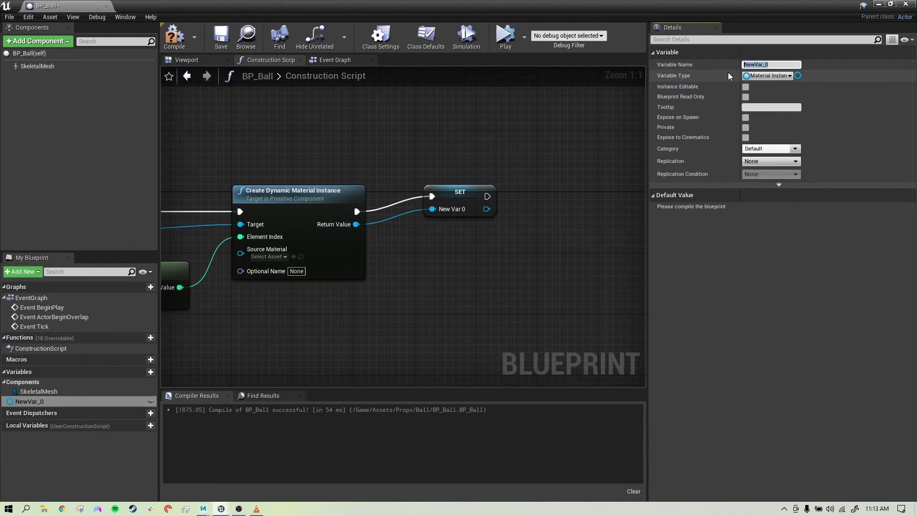
pyautogui.write('MI Ball Squash')
pyautogui.press('Return')
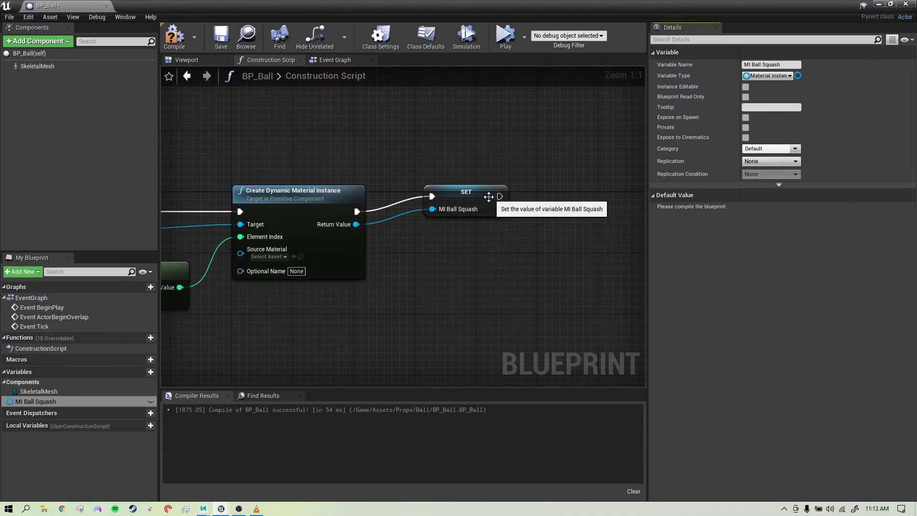
# Step: Move the SET MI Ball Squash node into line beside the Create Dynamic Material Instance node
pyautogui.moveTo(482, 201); pyautogui.dragTo(460, 216)
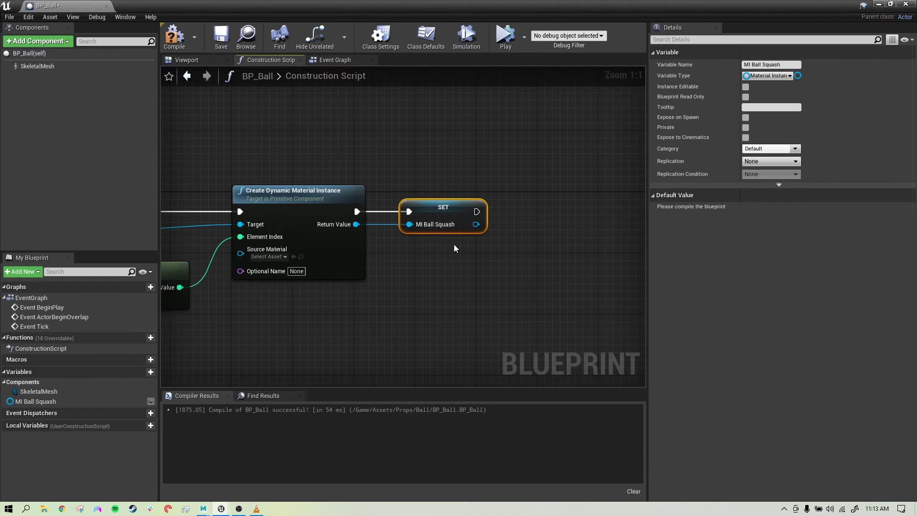
pyautogui.moveTo(528, 282); pyautogui.dragTo(404, 261, button='right')
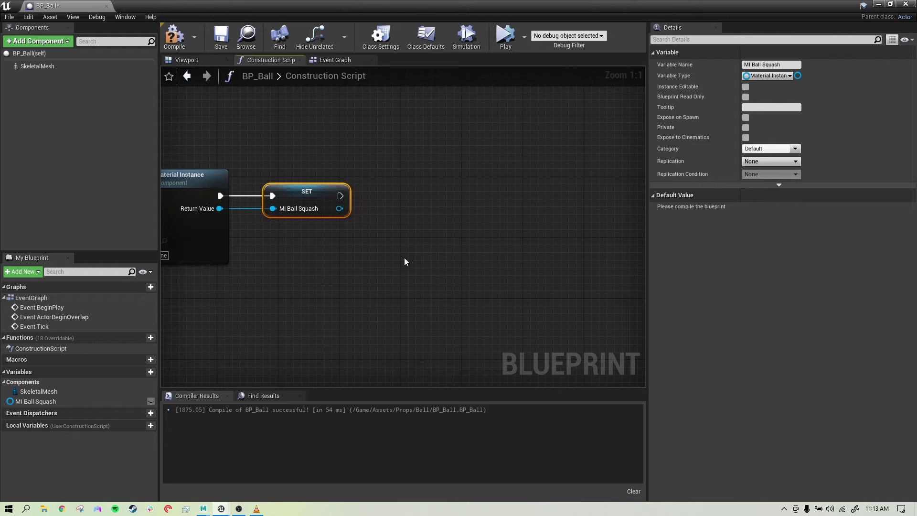
pyautogui.moveTo(439, 217); pyautogui.dragTo(440, 198, button='right')
pyautogui.click(350, 197)
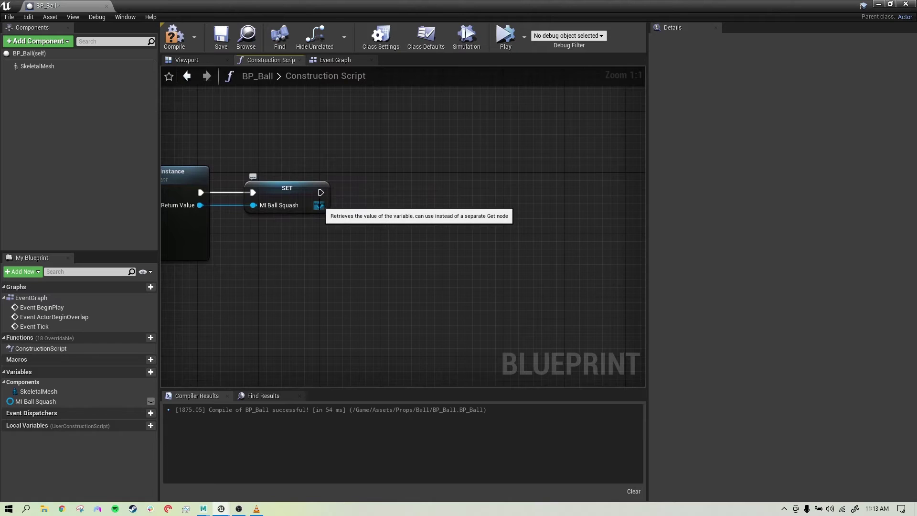
# Step: Add a Set Scalar Parameter Value node targeting the MI Ball Squash output and align it with the SET node
pyautogui.moveTo(319, 205); pyautogui.dragTo(414, 196)
pyautogui.write('set')
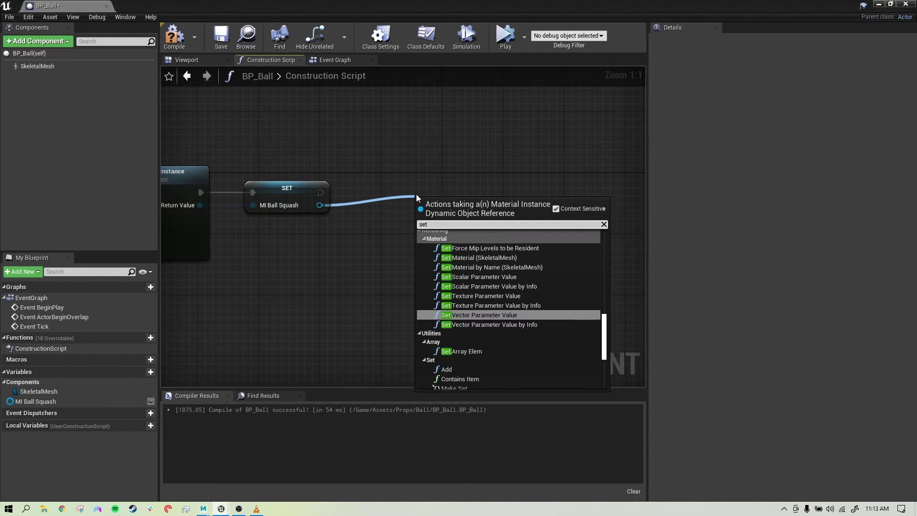
pyautogui.write(' sa')
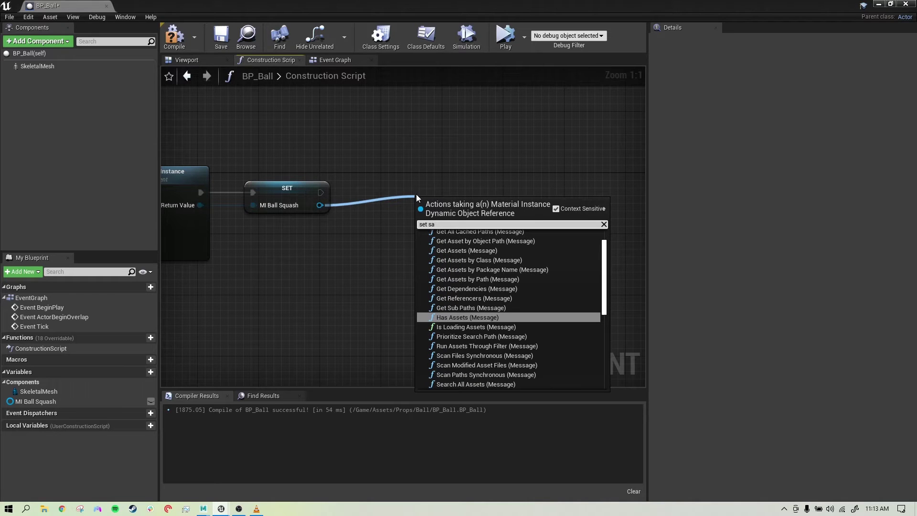
pyautogui.press('BackSpace')
pyautogui.write('ca')
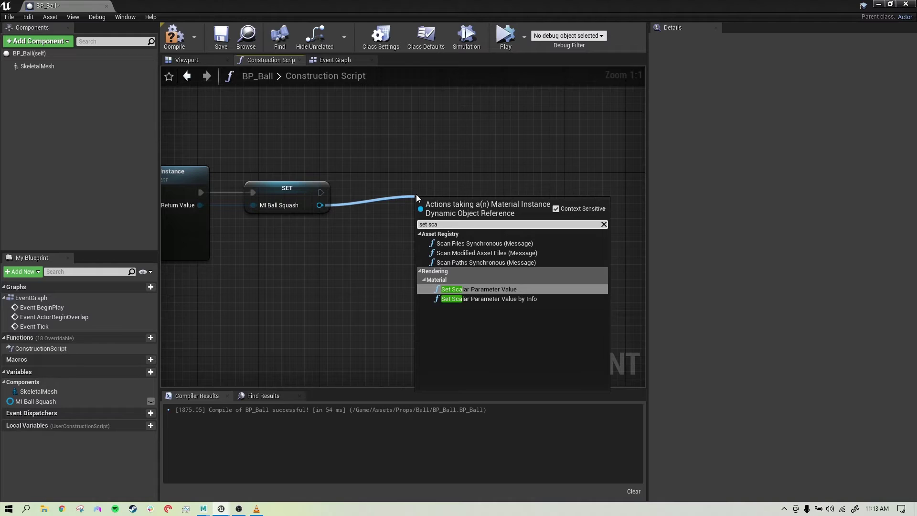
pyautogui.click(483, 289)
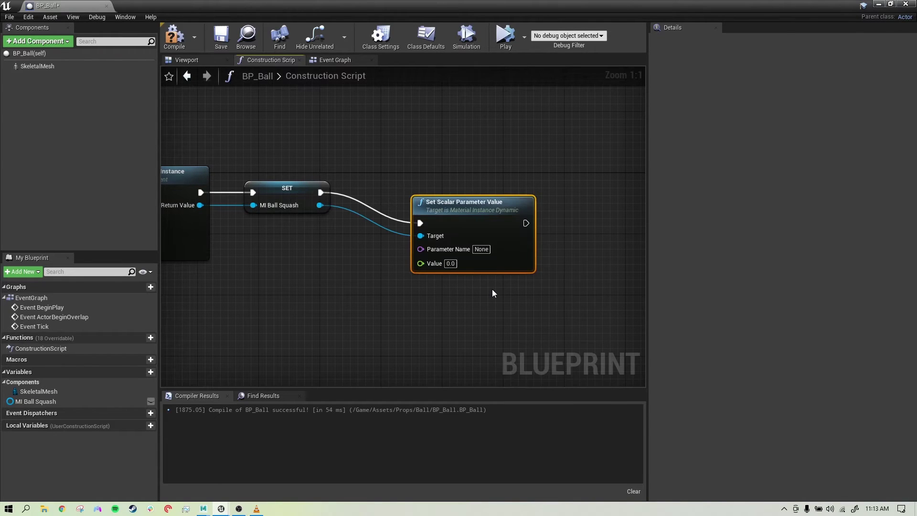
pyautogui.moveTo(462, 206); pyautogui.dragTo(454, 176)
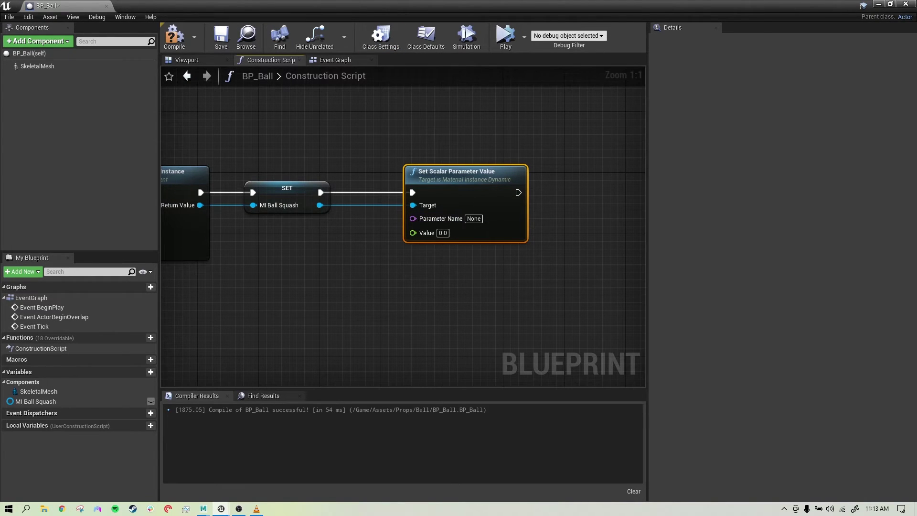
# Step: Open the M_BallSquash material, dock it alongside BP_Ball, and examine the names of its squash parameters
pyautogui.moveTo(225, 5); pyautogui.dragTo(547, 100)
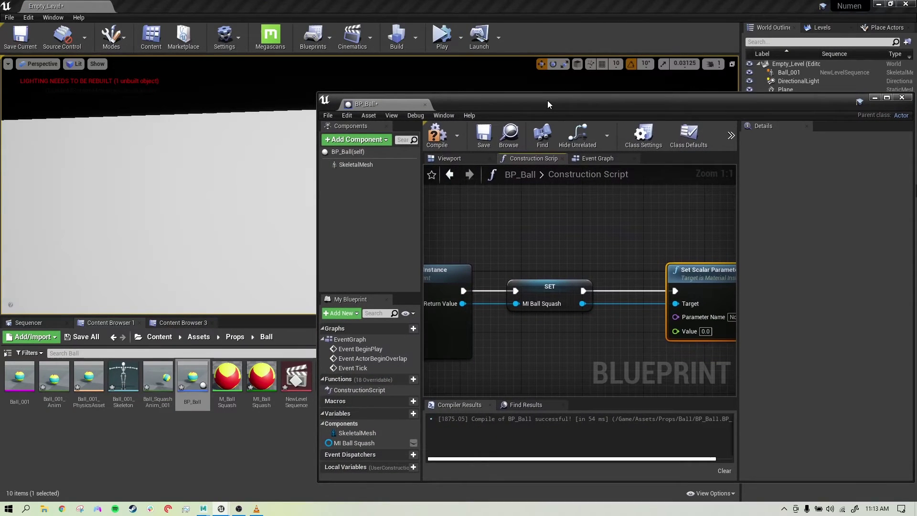
pyautogui.click(229, 378)
pyautogui.doubleClick(230, 377)
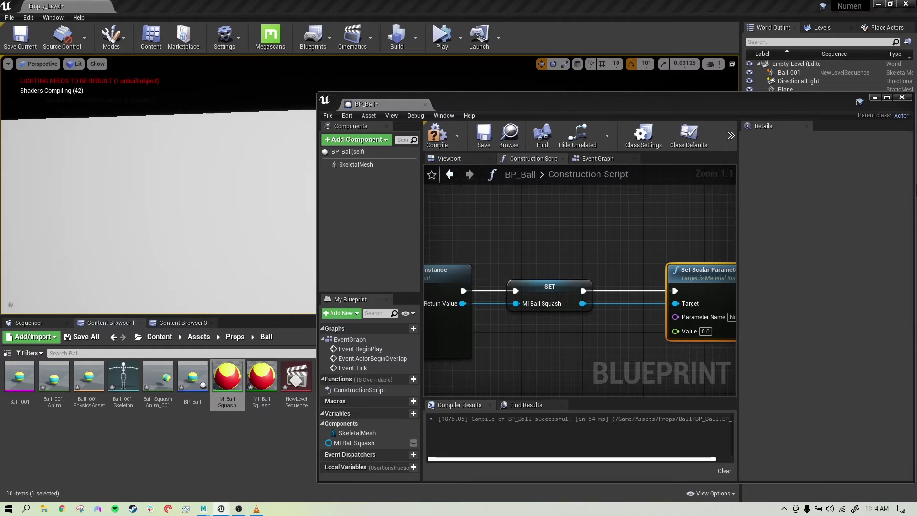
pyautogui.moveTo(378, 0); pyautogui.dragTo(488, 108)
pyautogui.moveTo(604, 104); pyautogui.dragTo(522, 58)
pyautogui.scroll(-2, 520, 358)
pyautogui.moveTo(480, 296); pyautogui.dragTo(706, 126, button='right')
pyautogui.moveTo(552, 333); pyautogui.dragTo(777, 250, button='right')
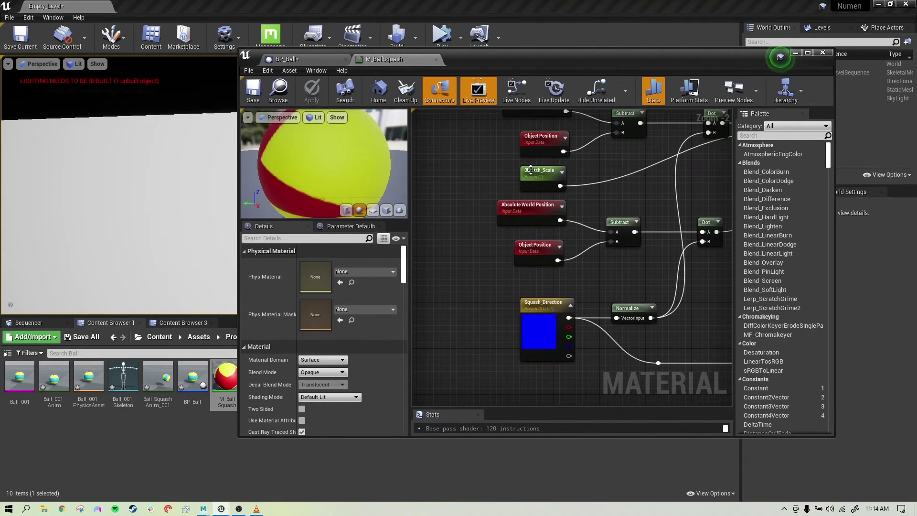
# Step: In BP_Ball's Construction Script, set the Set Scalar Parameter Value node's parameter name to Squash_Scale and its value to 1.0
pyautogui.click(299, 57)
pyautogui.moveTo(540, 314); pyautogui.dragTo(498, 283, button='right')
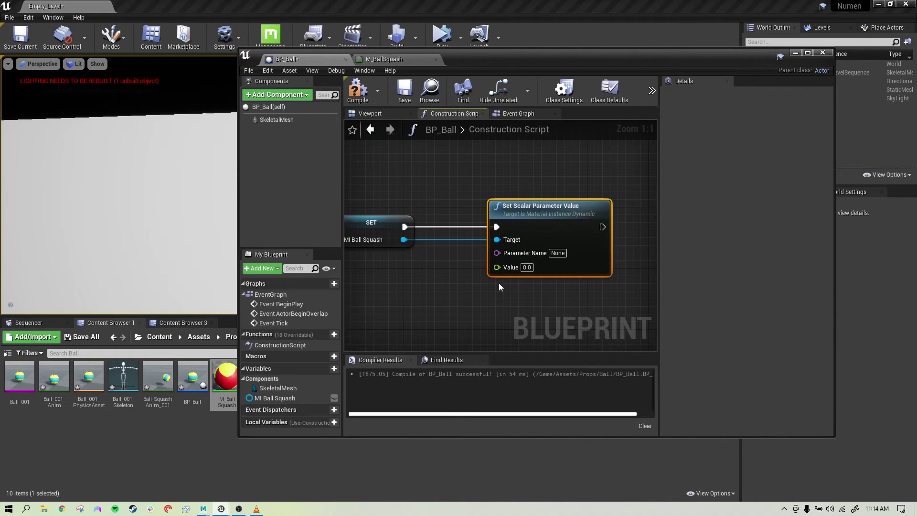
pyautogui.click(564, 251)
pyautogui.write('Squash')
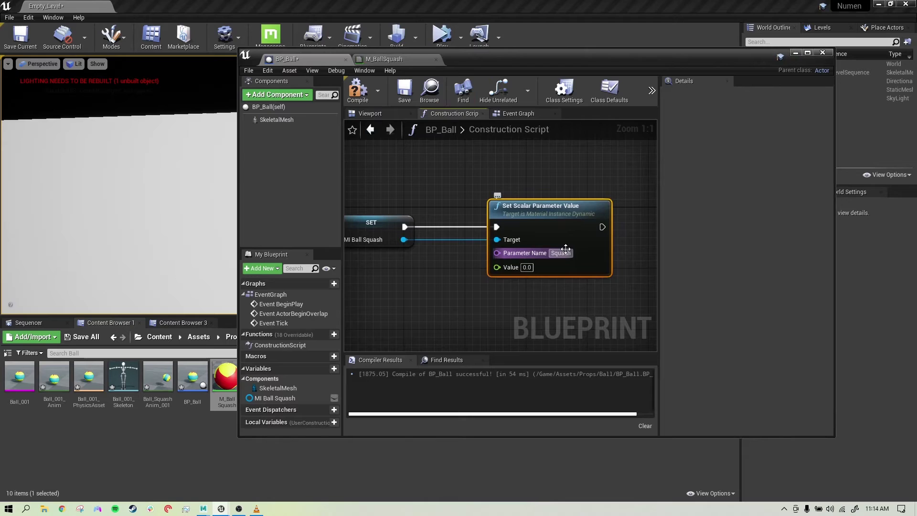
pyautogui.write('_Scale')
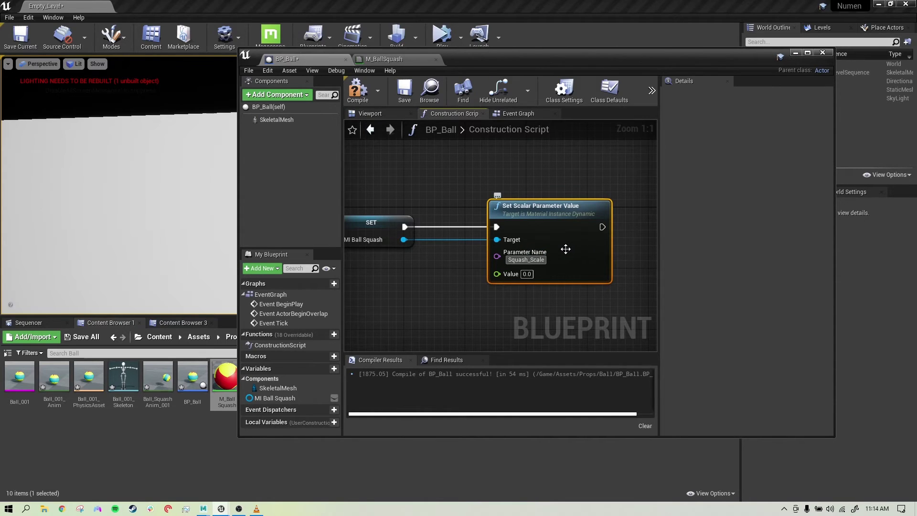
pyautogui.click(527, 274)
pyautogui.write('1')
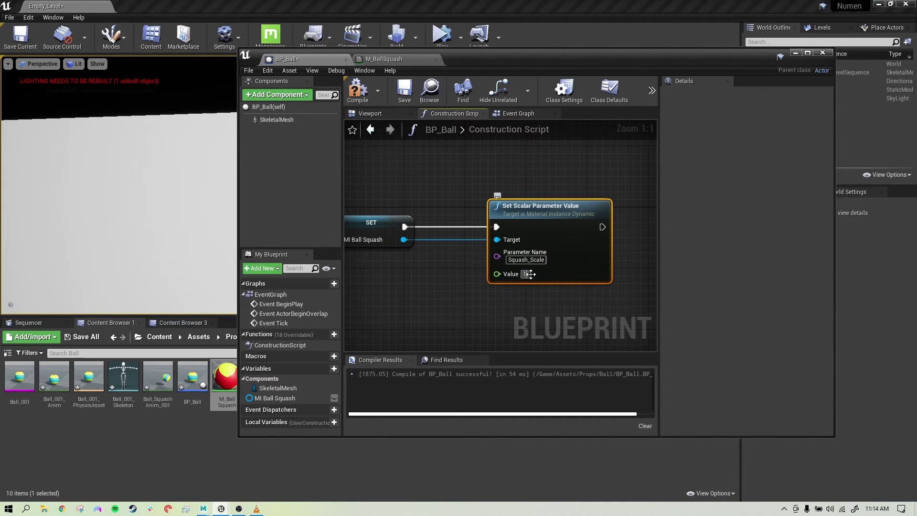
pyautogui.press('Return')
pyautogui.click(561, 299)
# Step: Add a Set Vector Parameter Value node after the Set Scalar Parameter Value node's execution output and align the two nodes
pyautogui.scroll(-1, 560, 298)
pyautogui.moveTo(560, 298); pyautogui.dragTo(380, 256, button='right')
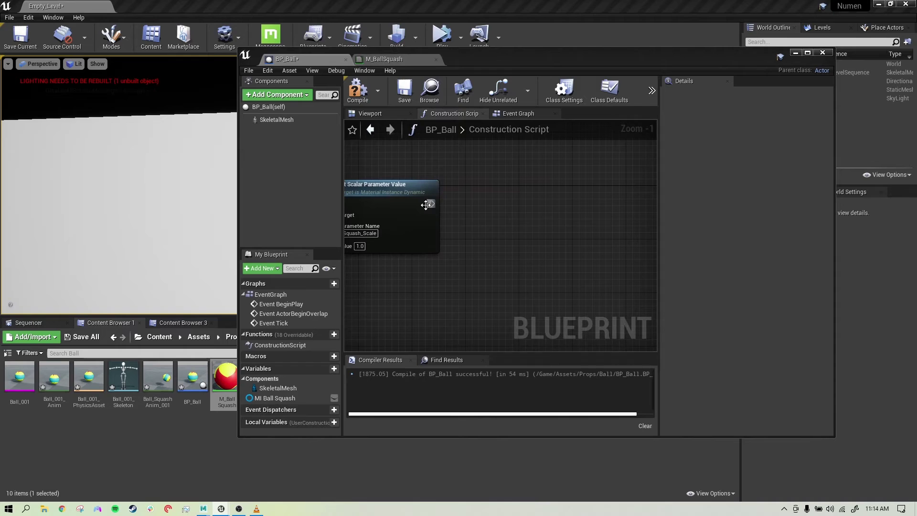
pyautogui.moveTo(426, 204); pyautogui.dragTo(586, 205)
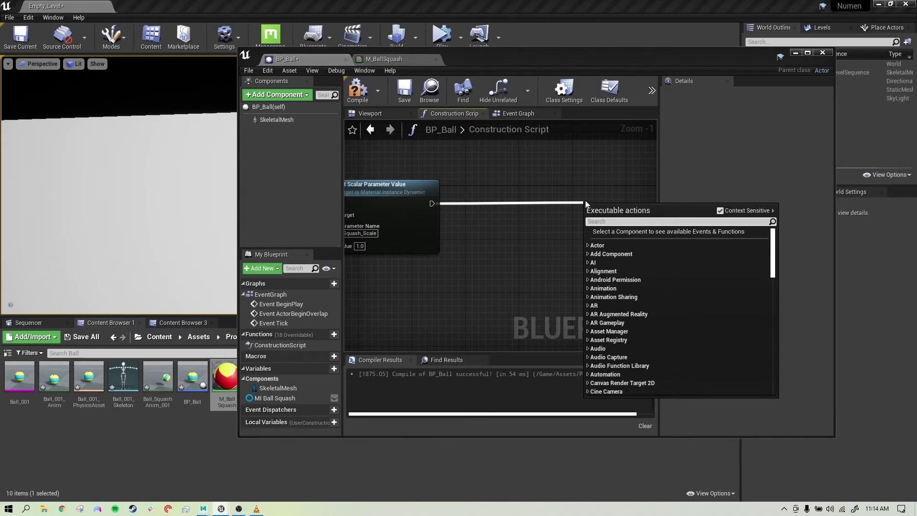
pyautogui.write('s')
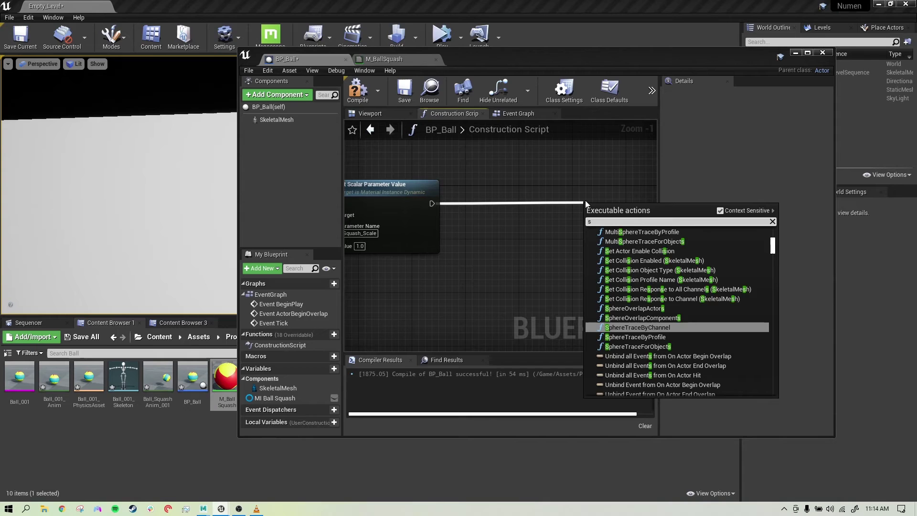
pyautogui.write('et vec')
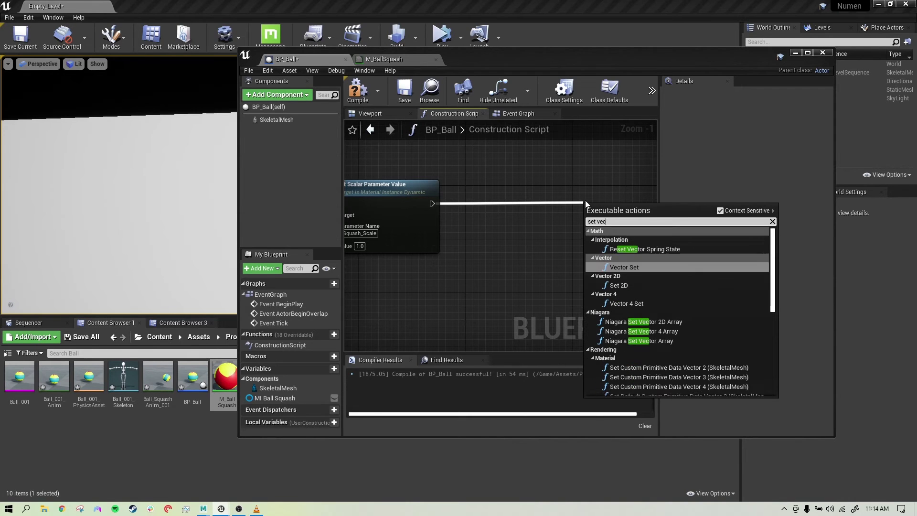
pyautogui.write('tor parame')
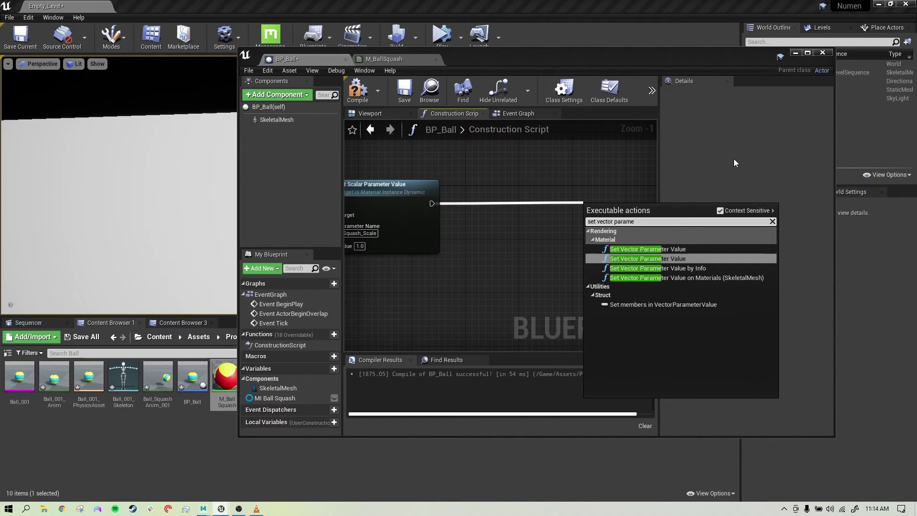
pyautogui.click(651, 250)
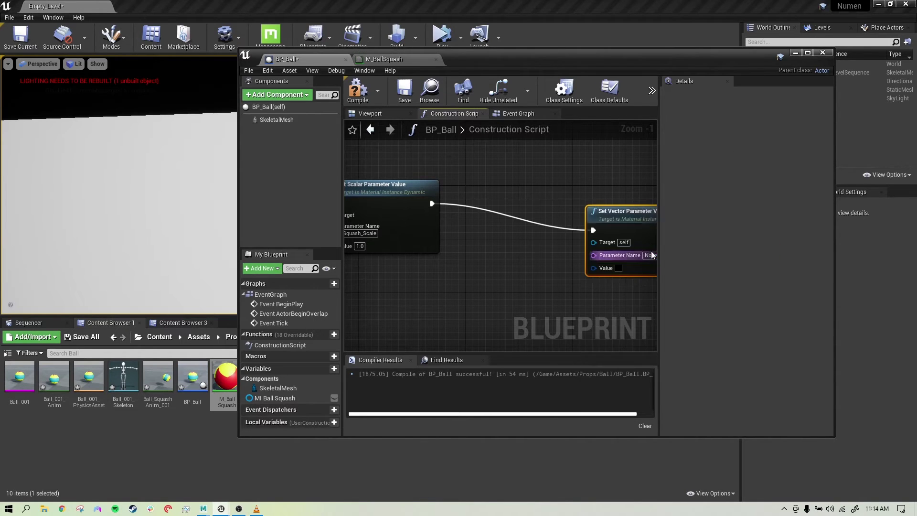
pyautogui.moveTo(527, 279); pyautogui.dragTo(472, 274, button='right')
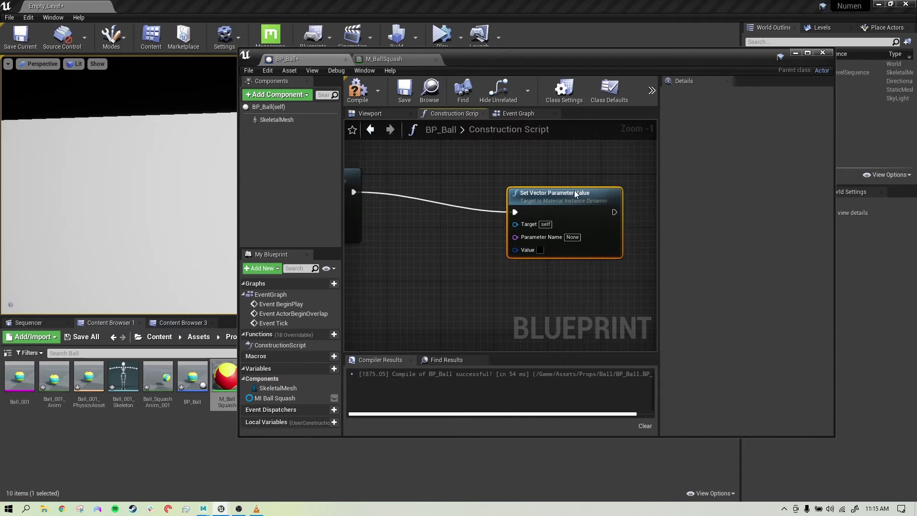
pyautogui.moveTo(574, 190); pyautogui.dragTo(575, 170)
pyautogui.moveTo(544, 191); pyautogui.dragTo(532, 276, button='right')
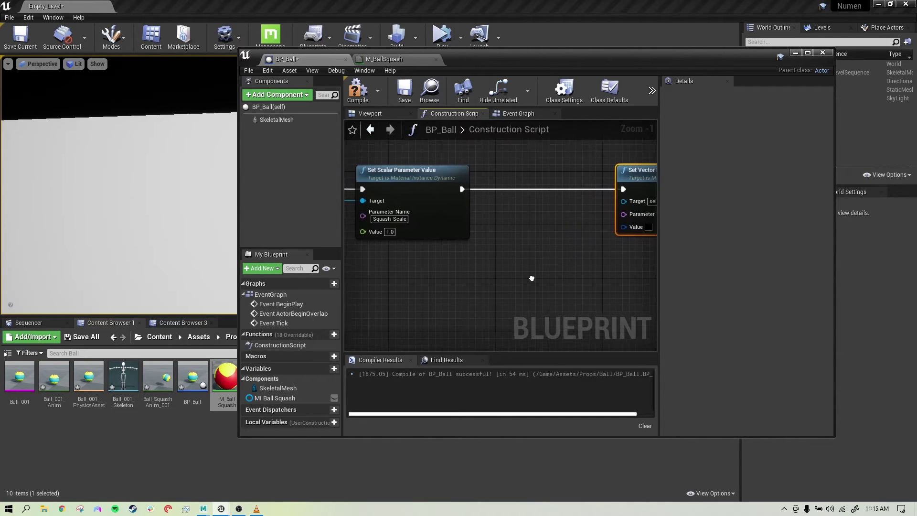
# Step: Add a Get MI Ball Squash node to the graph and connect it to the Target of Set Vector Parameter Value
pyautogui.scroll(-2, 525, 262)
pyautogui.moveTo(466, 265); pyautogui.dragTo(396, 229, button='right')
pyautogui.click(807, 52)
pyautogui.moveTo(293, 226); pyautogui.dragTo(320, 253, button='right')
pyautogui.moveTo(35, 402); pyautogui.dragTo(446, 232)
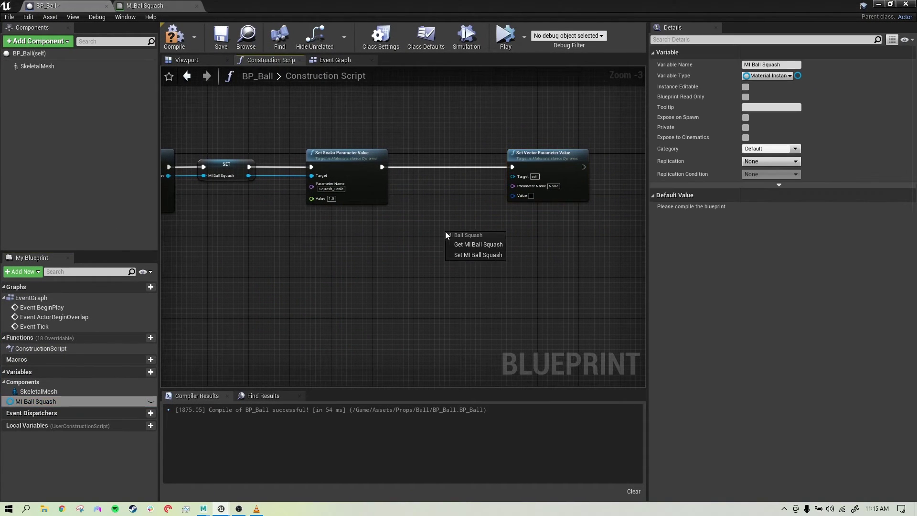
pyautogui.click(464, 248)
pyautogui.moveTo(454, 236); pyautogui.dragTo(448, 135)
pyautogui.moveTo(461, 191); pyautogui.dragTo(440, 211, button='right')
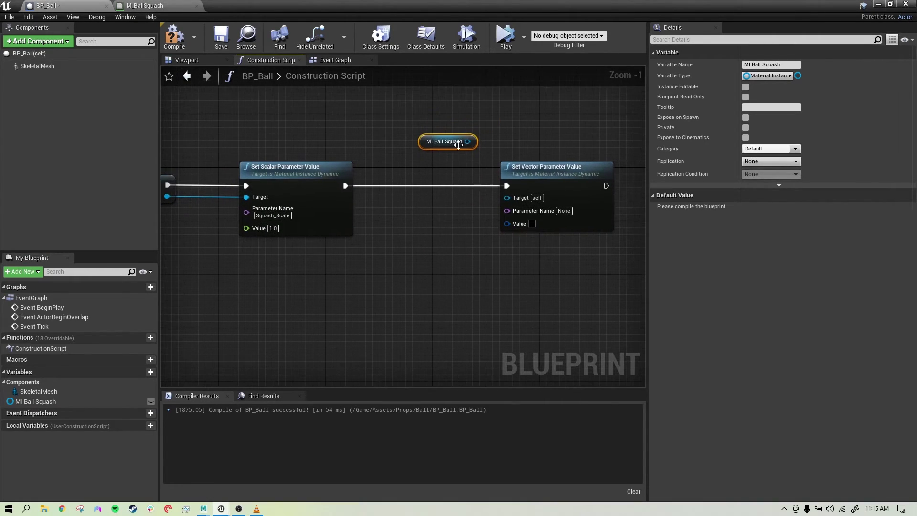
pyautogui.moveTo(468, 141); pyautogui.dragTo(506, 197)
pyautogui.moveTo(423, 141); pyautogui.dragTo(389, 148)
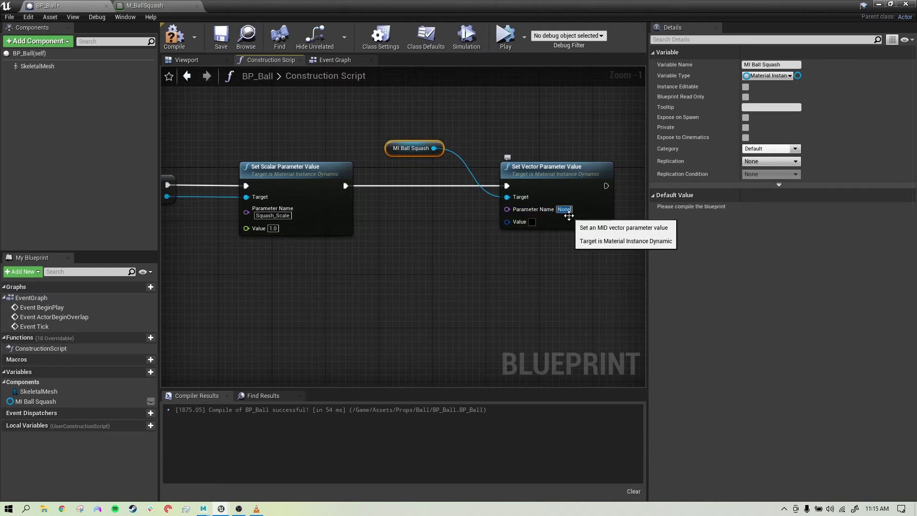
# Step: Set the parameter name of the Set Vector Parameter Value node to Squash_Direction
pyautogui.write('Squash')
pyautogui.press('Return')
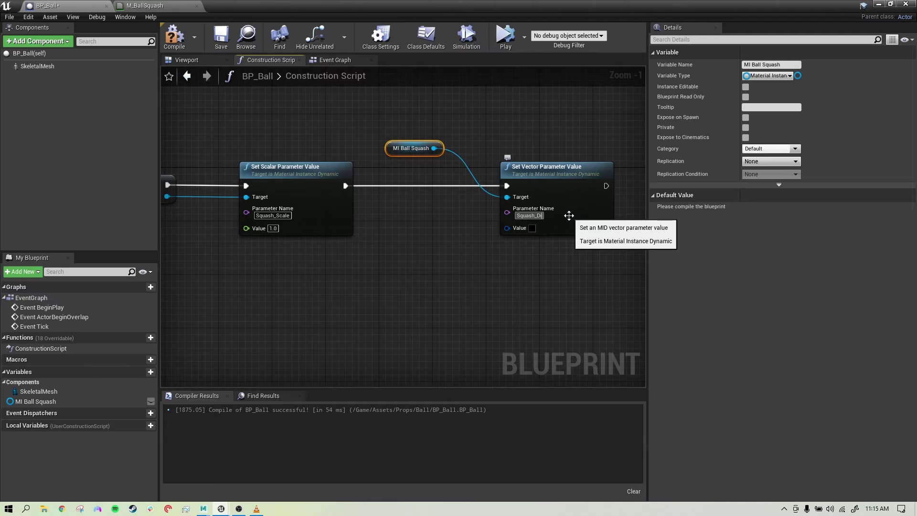
pyautogui.press('Return')
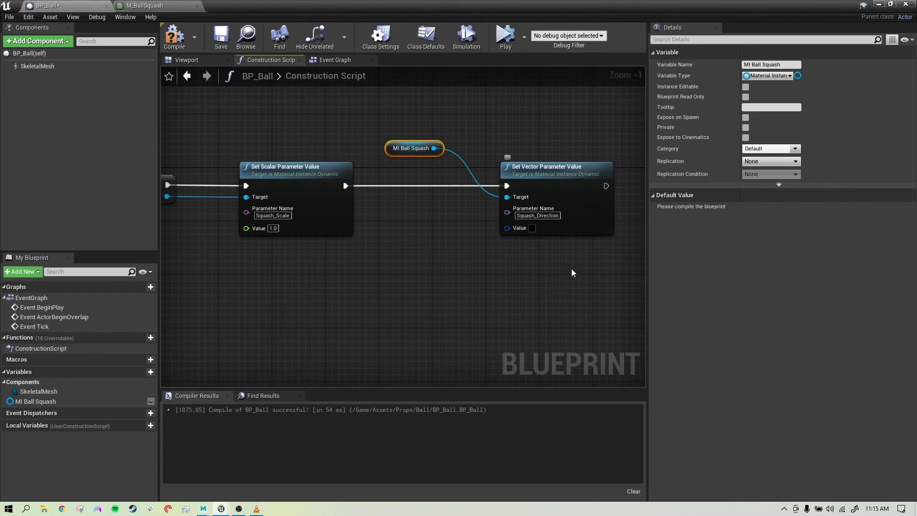
# Step: Move the MI Ball Squash getter beneath the execution wire and compile the blueprint
pyautogui.click(516, 300)
pyautogui.moveTo(393, 143); pyautogui.dragTo(406, 208)
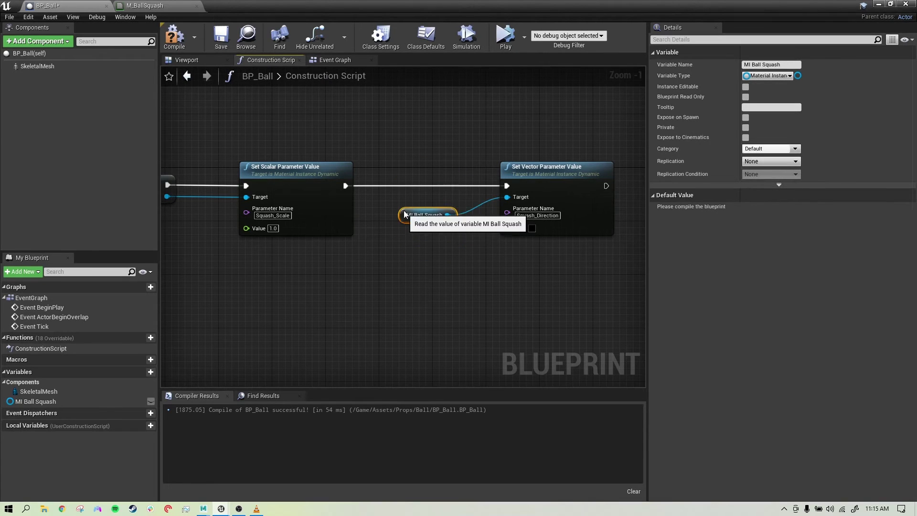
pyautogui.click(174, 36)
# Step: Review the complete Construction Script node chain, from the entry node to Set Vector Parameter Value
pyautogui.scroll(-4, 320, 271)
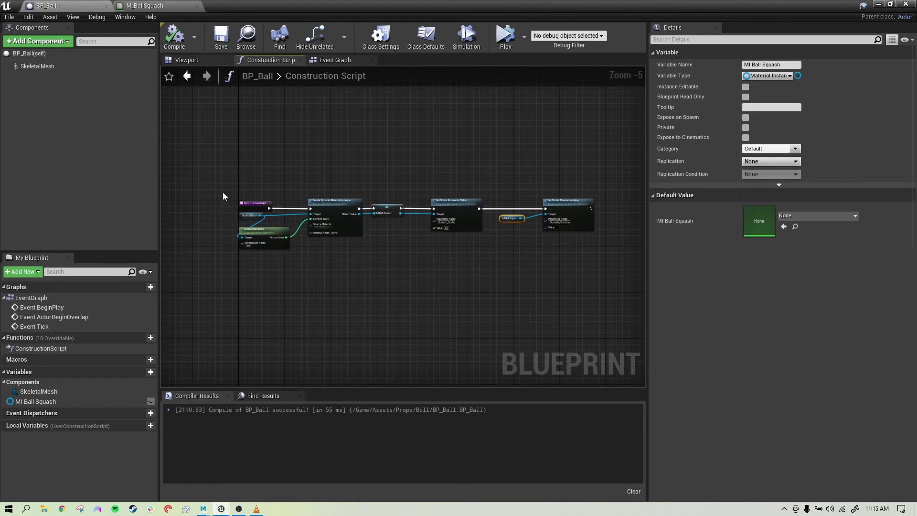
pyautogui.moveTo(207, 159); pyautogui.dragTo(433, 294)
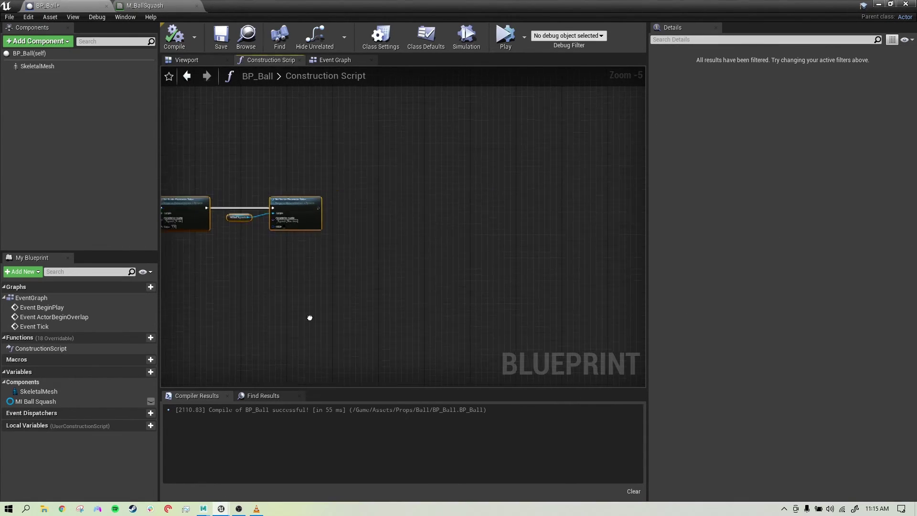
pyautogui.moveTo(309, 317); pyautogui.dragTo(571, 310, button='right')
pyautogui.click(220, 158)
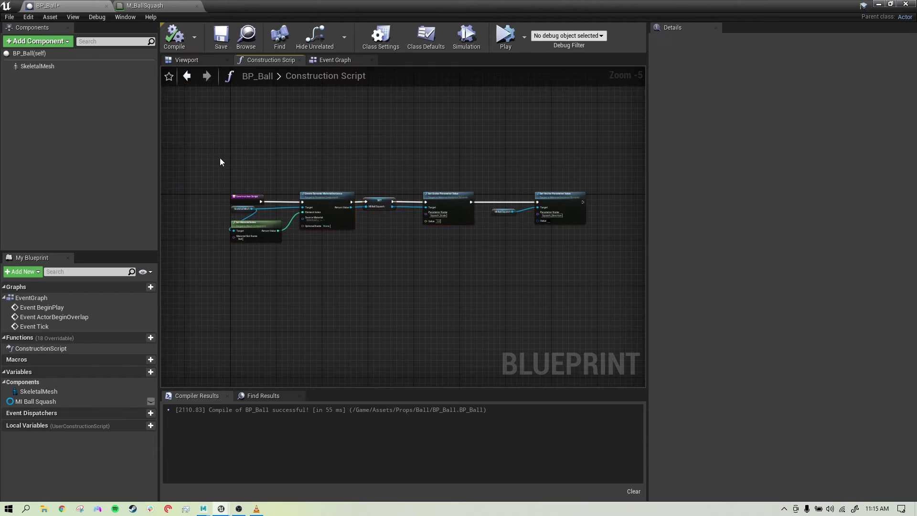
pyautogui.moveTo(201, 140); pyautogui.dragTo(601, 286)
pyautogui.scroll(3, 583, 262)
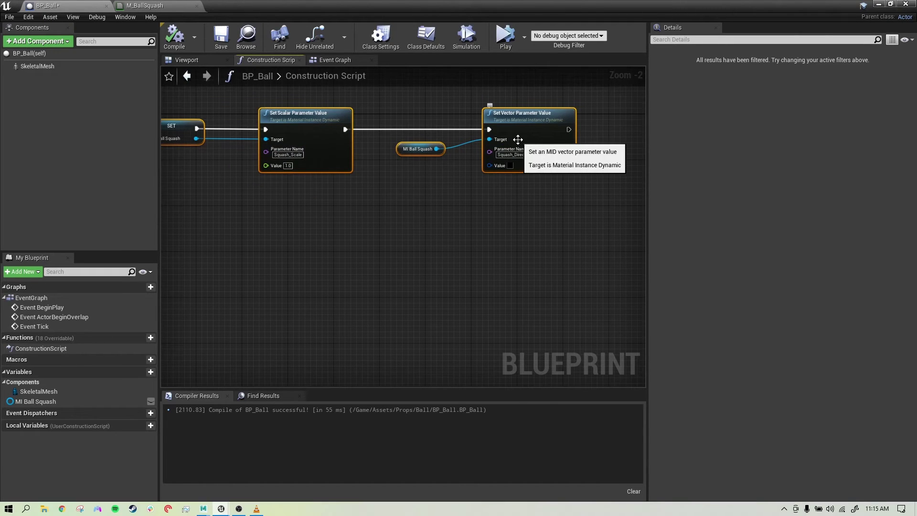
pyautogui.click(392, 224)
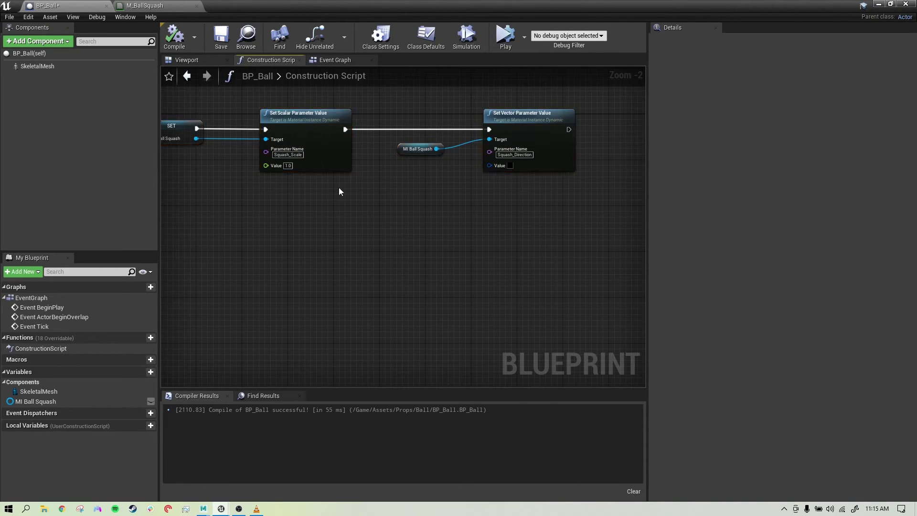
# Step: Review the event nodes in the Event Graph and the material instance setup nodes in the Construction Script
pyautogui.click(350, 64)
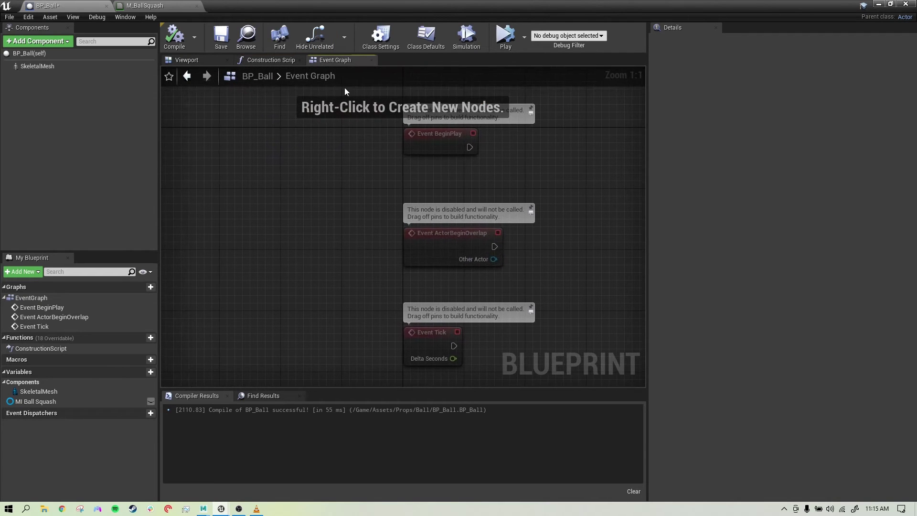
pyautogui.scroll(2, 334, 186)
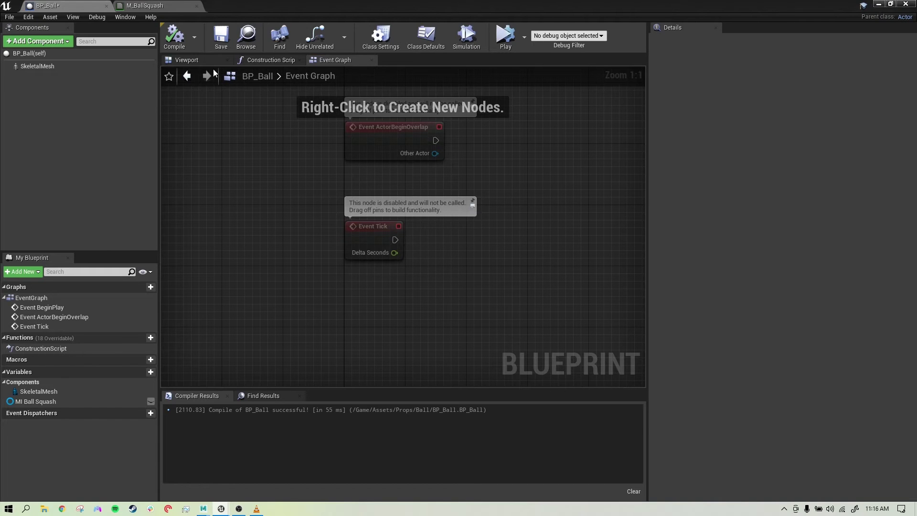
pyautogui.click(270, 61)
pyautogui.scroll(-1, 442, 245)
pyautogui.moveTo(441, 244); pyautogui.dragTo(534, 260, button='right')
pyautogui.scroll(3, 439, 259)
pyautogui.moveTo(191, 256); pyautogui.dragTo(248, 137)
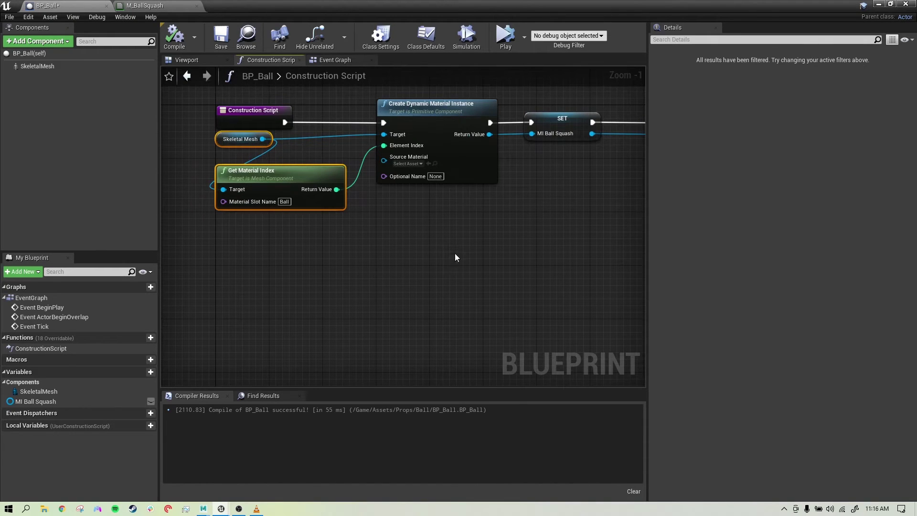
pyautogui.scroll(-2, 551, 202)
pyautogui.moveTo(525, 205); pyautogui.dragTo(288, 220, button='right')
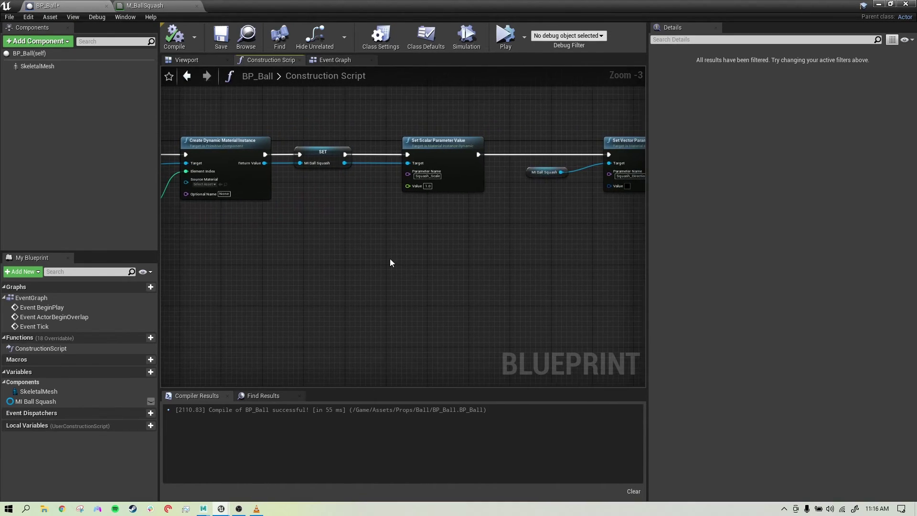
# Step: Copy the Squash_Scale Set Scalar Parameter Value node from the Construction Script into the Event Graph beside Event Tick
pyautogui.moveTo(405, 128); pyautogui.dragTo(489, 223)
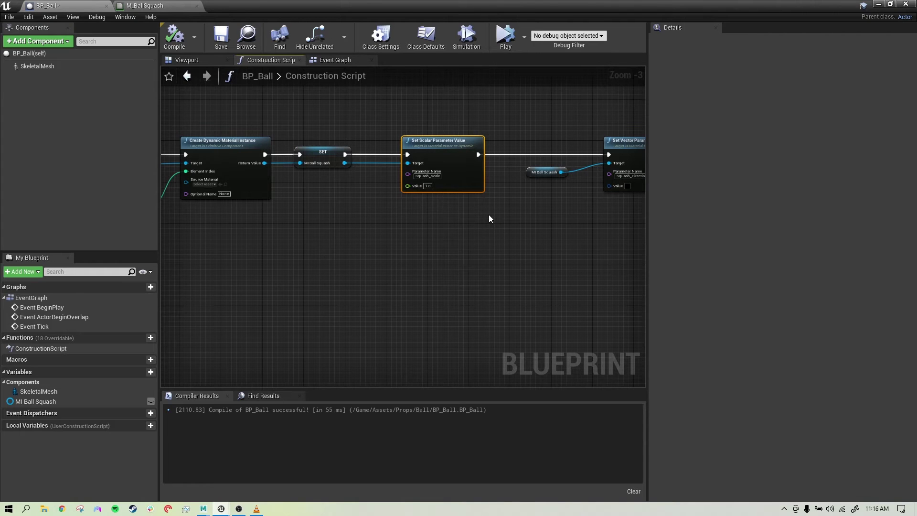
pyautogui.click(330, 61)
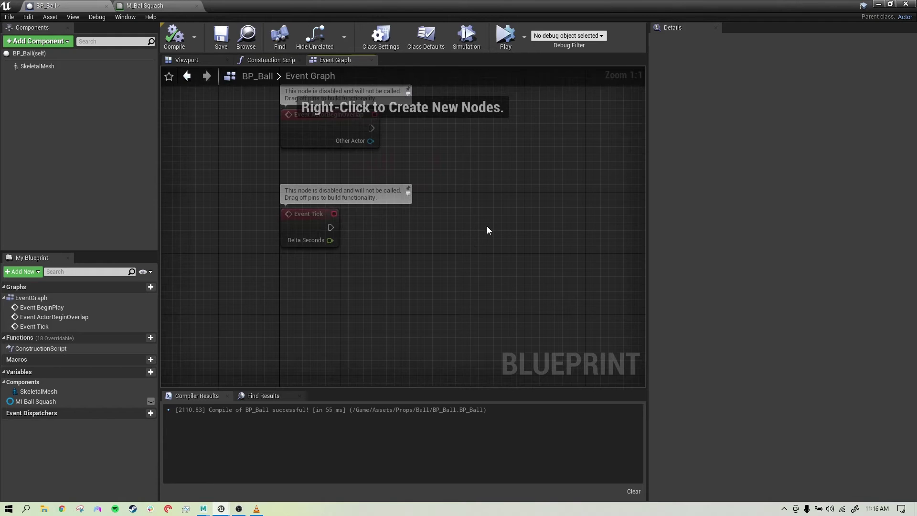
pyautogui.hotkey('ctrl', 'v')
pyautogui.moveTo(529, 236)
pyautogui.mouseDown()
pyautogui.moveTo(538, 205)
pyautogui.moveTo(538, 221)
pyautogui.mouseUp()
# Step: Add a Get MI Ball Squash node as the Target of Set Scalar Parameter Value and connect Event Tick's execution to that node
pyautogui.moveTo(24, 402); pyautogui.dragTo(420, 291)
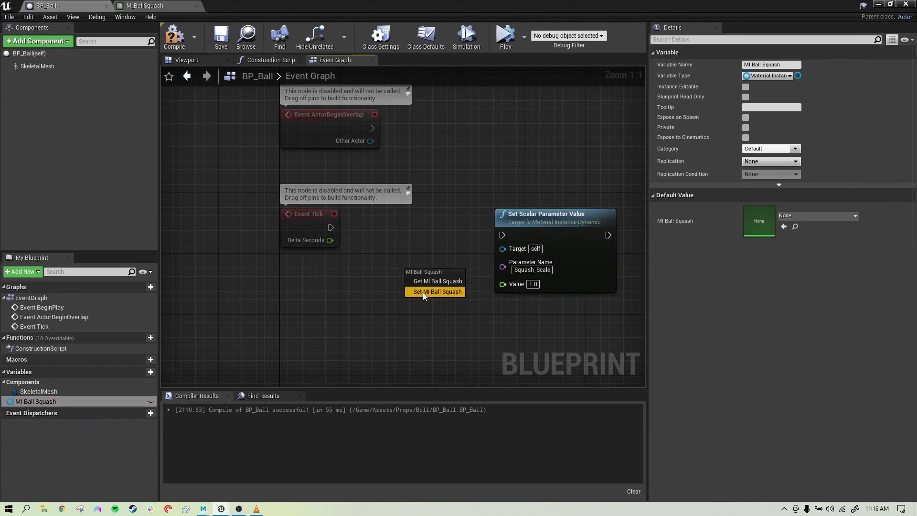
pyautogui.click(429, 282)
pyautogui.moveTo(439, 269); pyautogui.dragTo(503, 248)
pyautogui.moveTo(330, 226); pyautogui.dragTo(504, 235)
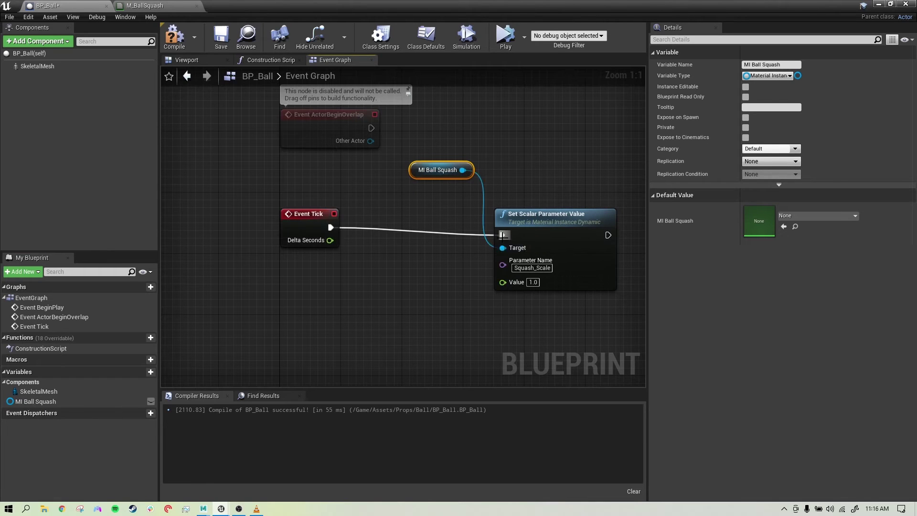
pyautogui.moveTo(392, 311); pyautogui.dragTo(408, 276, button='right')
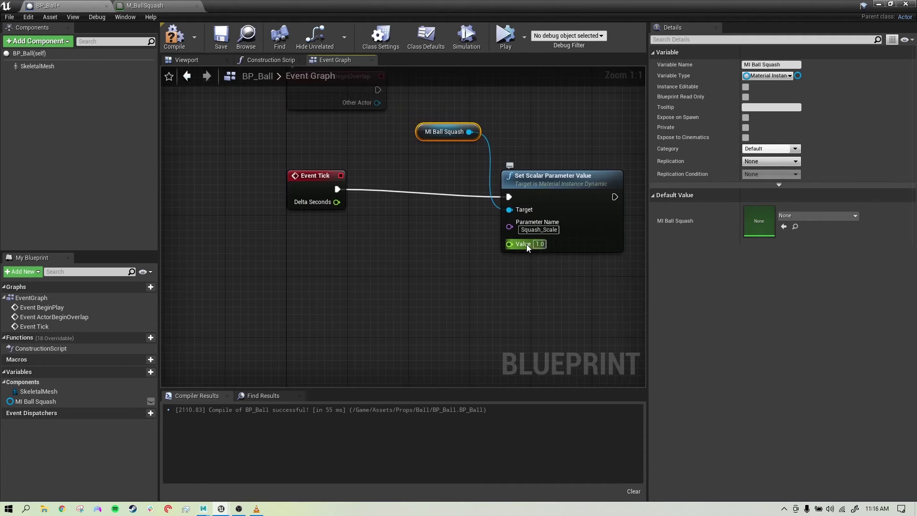
# Step: Add a Skeletal Mesh reference with a Get Socket Transform node connected to it, and place both nodes below Event Tick
pyautogui.moveTo(40, 67); pyautogui.dragTo(319, 311)
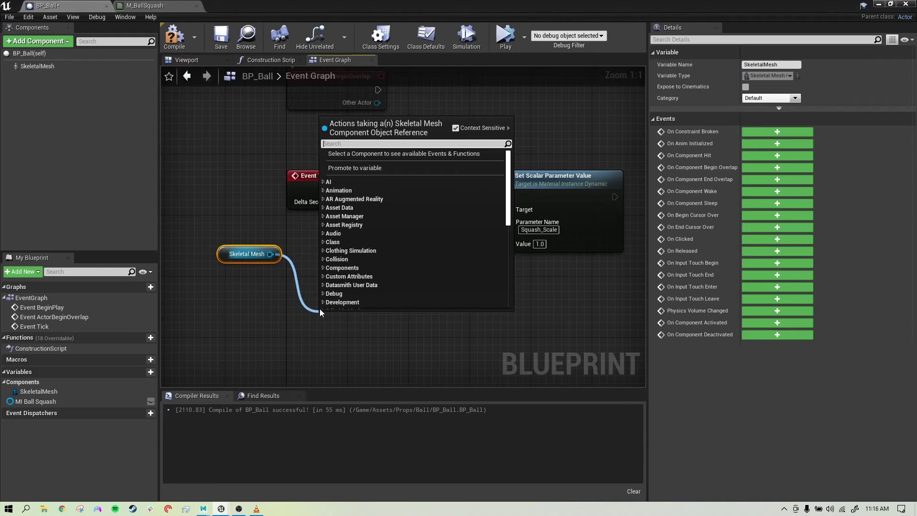
pyautogui.write('get so')
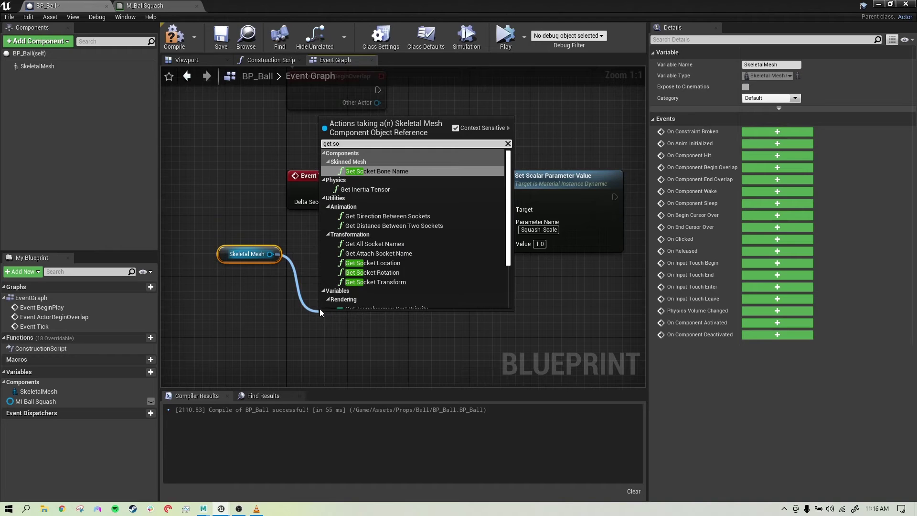
pyautogui.write('cket tr')
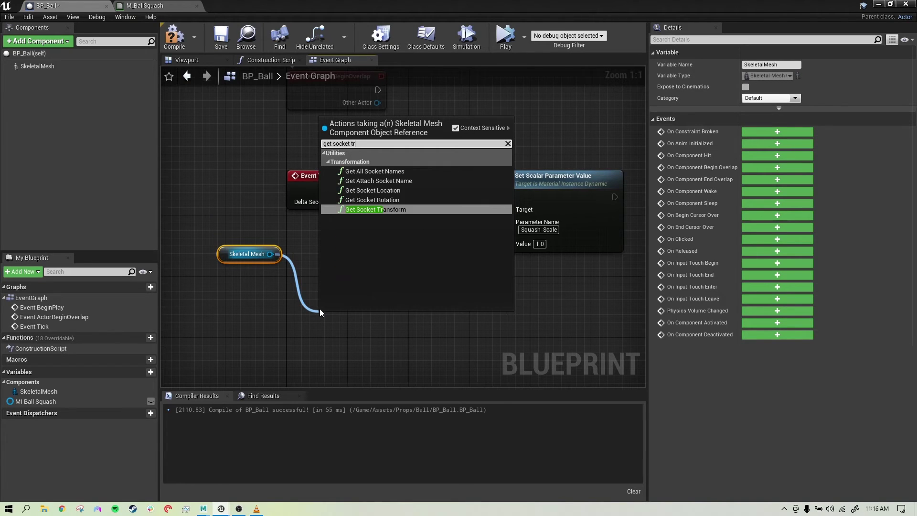
pyautogui.click(384, 210)
pyautogui.moveTo(396, 321); pyautogui.dragTo(381, 275)
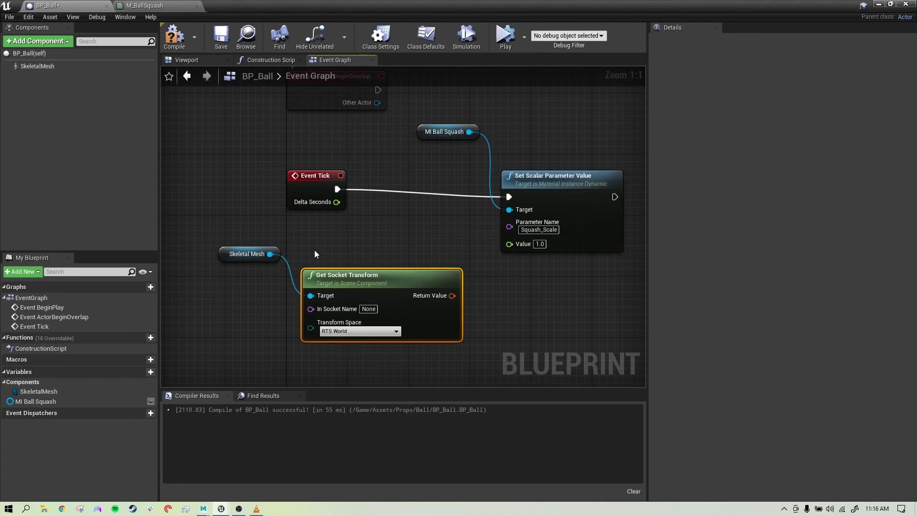
pyautogui.moveTo(202, 221); pyautogui.dragTo(316, 316)
pyautogui.moveTo(362, 279); pyautogui.dragTo(243, 276)
# Step: Add a Break Transform node to the Return Value of Get Socket Transform
pyautogui.moveTo(399, 312); pyautogui.dragTo(556, 266, button='right')
pyautogui.click(463, 208)
pyautogui.moveTo(484, 253); pyautogui.dragTo(522, 254)
pyautogui.write('break')
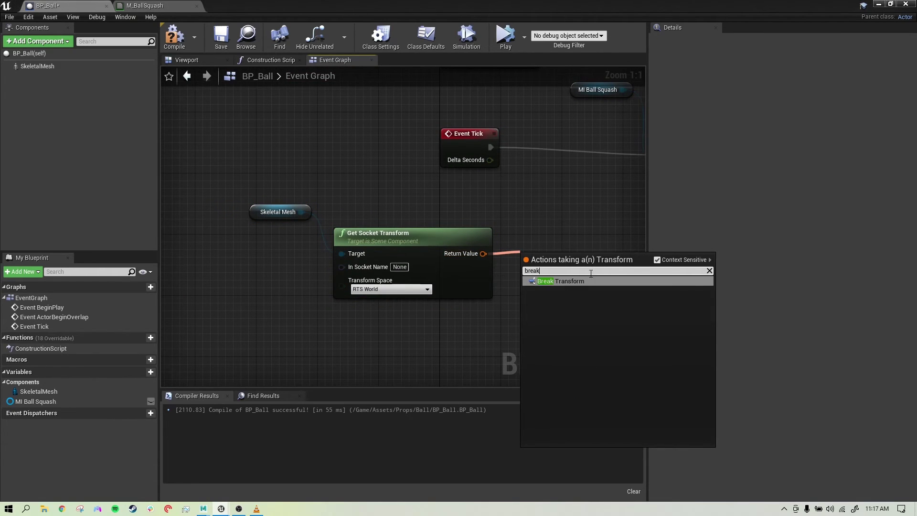
pyautogui.click(564, 282)
# Step: Add a Break Vector node to the Break Transform's Scale output and connect its Y output to the Value of Set Scalar Parameter Value
pyautogui.moveTo(384, 335); pyautogui.dragTo(230, 308, button='right')
pyautogui.moveTo(450, 266); pyautogui.dragTo(507, 267)
pyautogui.write('break')
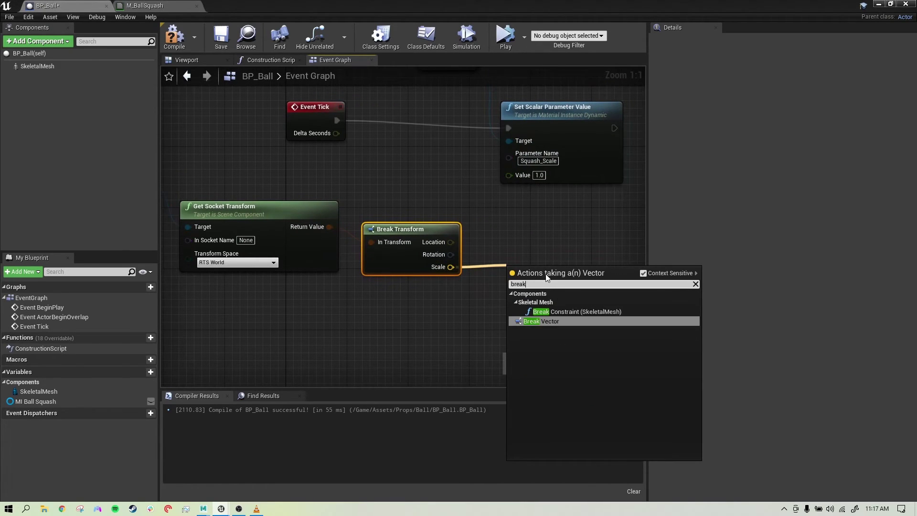
pyautogui.click(557, 324)
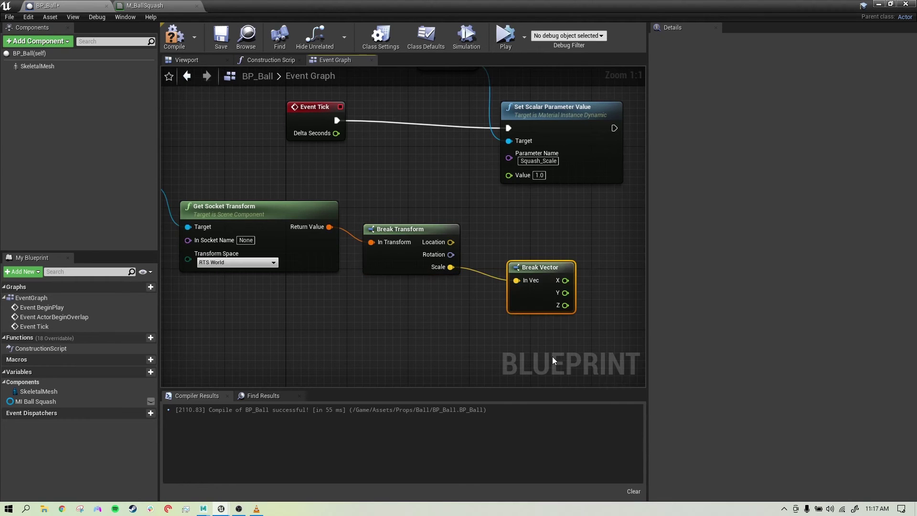
pyautogui.moveTo(540, 259); pyautogui.dragTo(505, 269)
pyautogui.moveTo(566, 244); pyautogui.dragTo(529, 249, button='right')
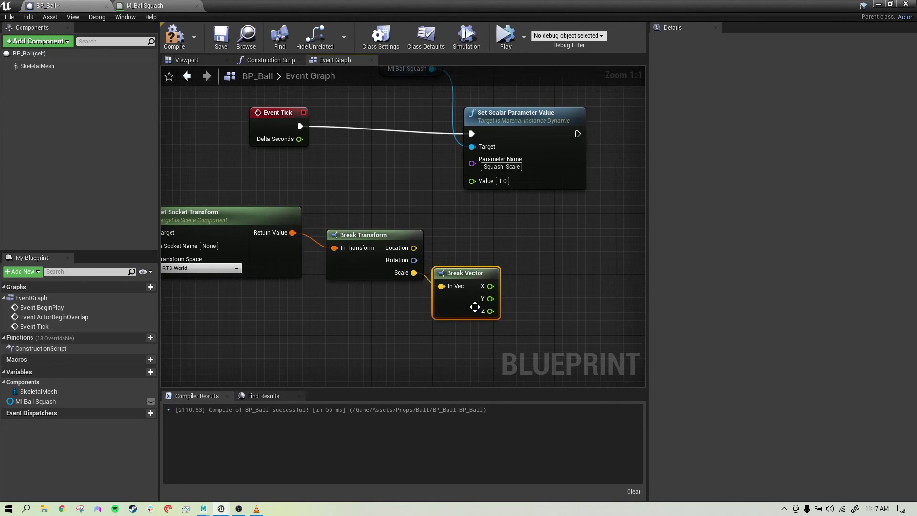
pyautogui.moveTo(487, 299); pyautogui.dragTo(471, 181)
# Step: Review the Event Tick node chain that drives the Squash_Scale parameter
pyautogui.moveTo(532, 244); pyautogui.dragTo(428, 251, button='right')
pyautogui.scroll(-2, 423, 244)
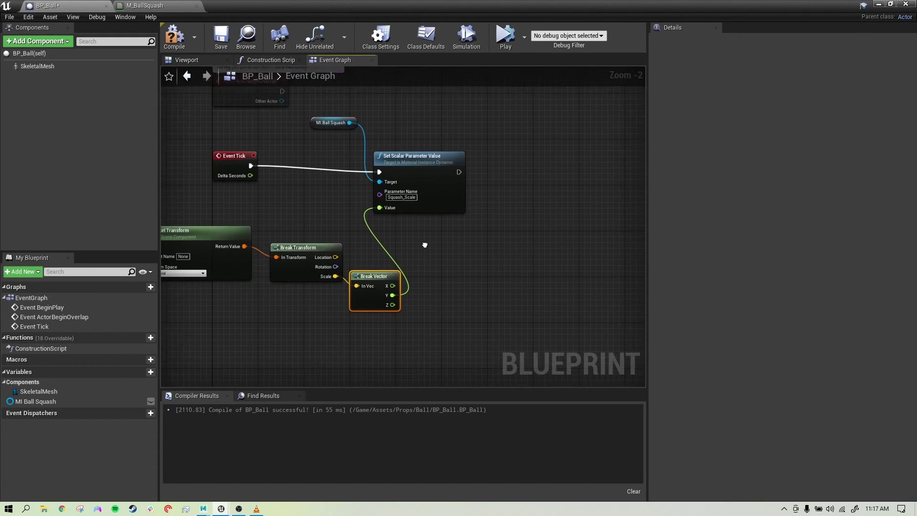
pyautogui.scroll(1, 422, 250)
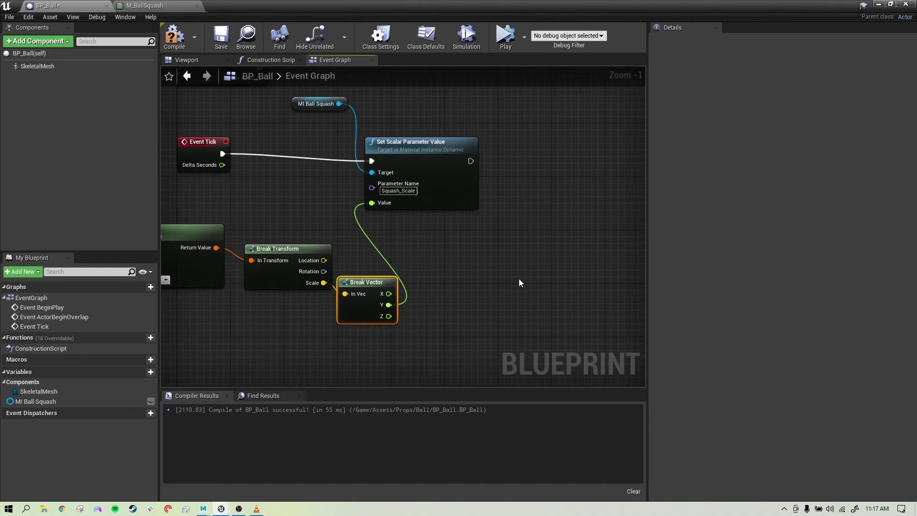
pyautogui.moveTo(459, 254); pyautogui.dragTo(358, 242, button='right')
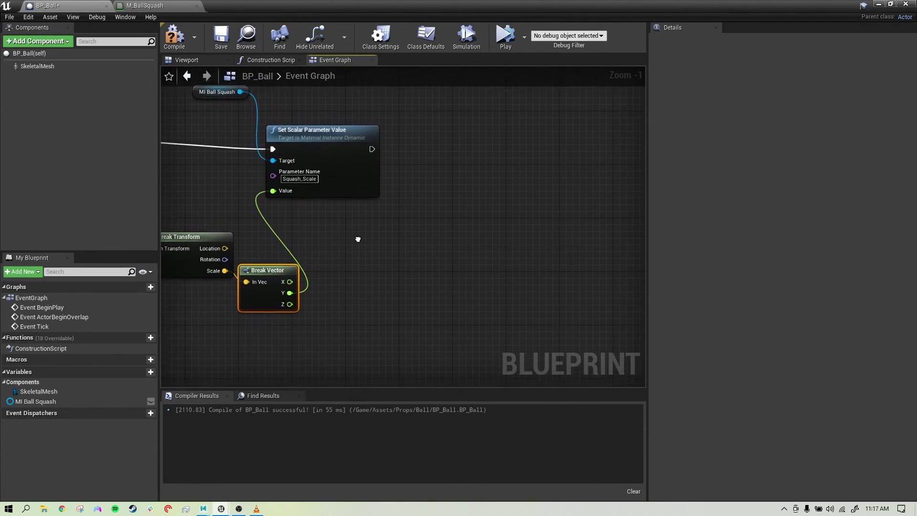
pyautogui.scroll(-1, 361, 234)
pyautogui.scroll(-2, 362, 233)
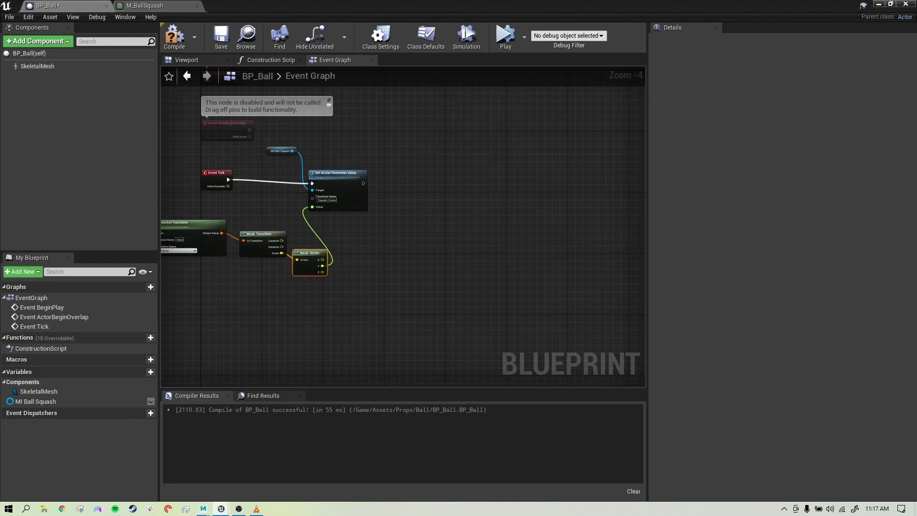
pyautogui.moveTo(397, 306); pyautogui.dragTo(468, 309, button='right')
pyautogui.scroll(2, 435, 231)
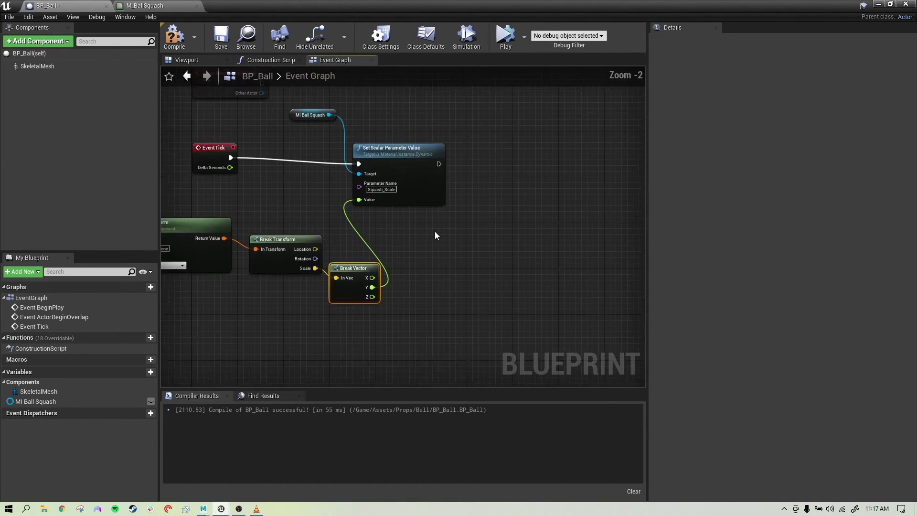
pyautogui.scroll(1, 434, 231)
pyautogui.moveTo(455, 239); pyautogui.dragTo(395, 246, button='right')
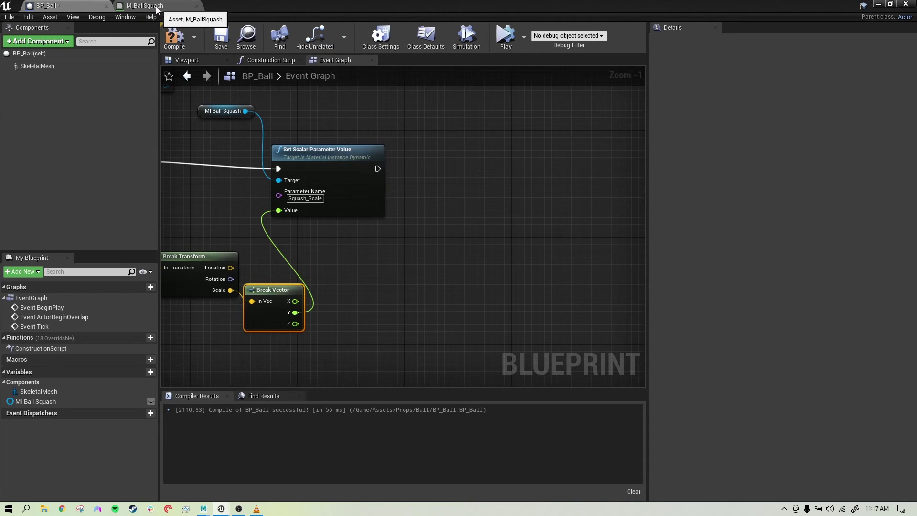
# Step: Copy the Squash_Direction Set Vector Parameter Value node and its MI Ball Squash getter from the Construction Script into the Event Graph
pyautogui.click(273, 61)
pyautogui.moveTo(505, 218); pyautogui.dragTo(331, 218, button='right')
pyautogui.moveTo(537, 117); pyautogui.dragTo(369, 229)
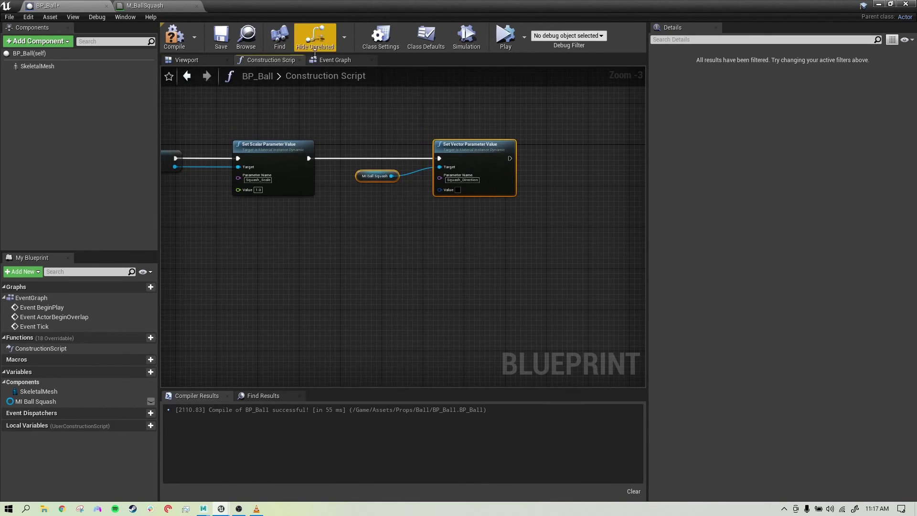
pyautogui.click(335, 60)
pyautogui.click(511, 210)
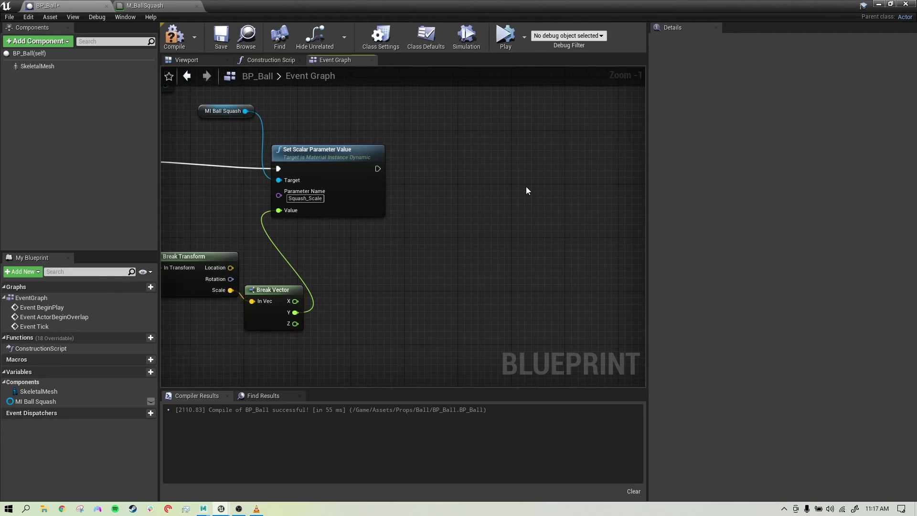
pyautogui.hotkey('ctrl', 'v')
pyautogui.moveTo(524, 223); pyautogui.dragTo(442, 178, button='right')
pyautogui.click(442, 178)
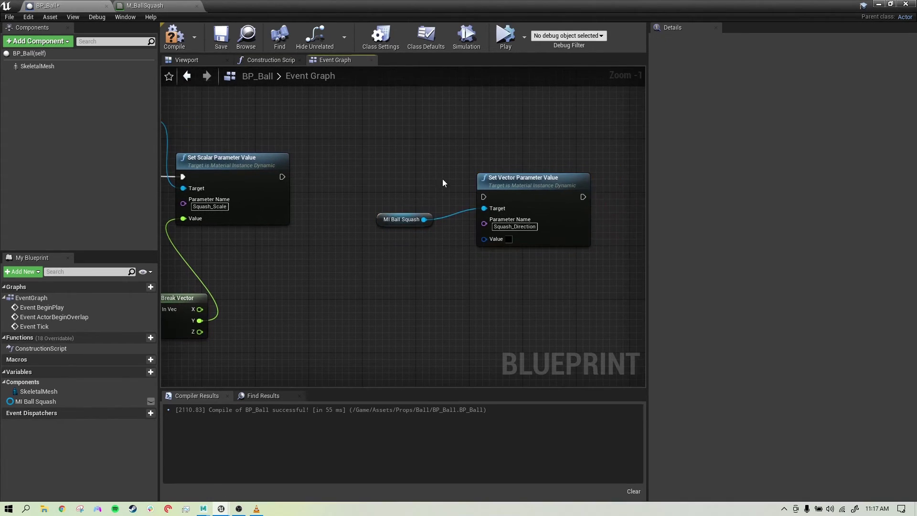
# Step: Connect Set Scalar Parameter Value's execution output to Set Vector Parameter Value, align the two nodes and move the copied getter above the wire
pyautogui.moveTo(501, 179); pyautogui.dragTo(486, 165)
pyautogui.moveTo(282, 176); pyautogui.dragTo(471, 183)
pyautogui.moveTo(376, 219); pyautogui.dragTo(377, 166)
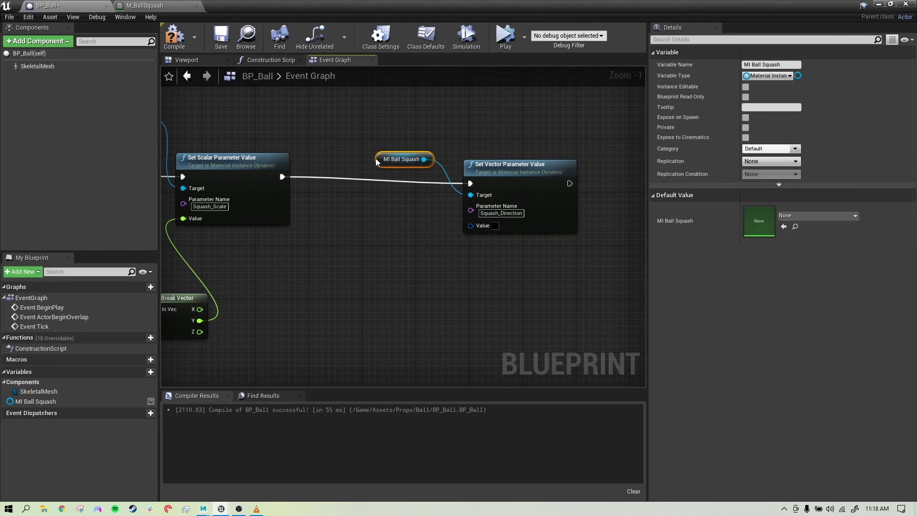
pyautogui.moveTo(426, 235); pyautogui.dragTo(420, 211, button='right')
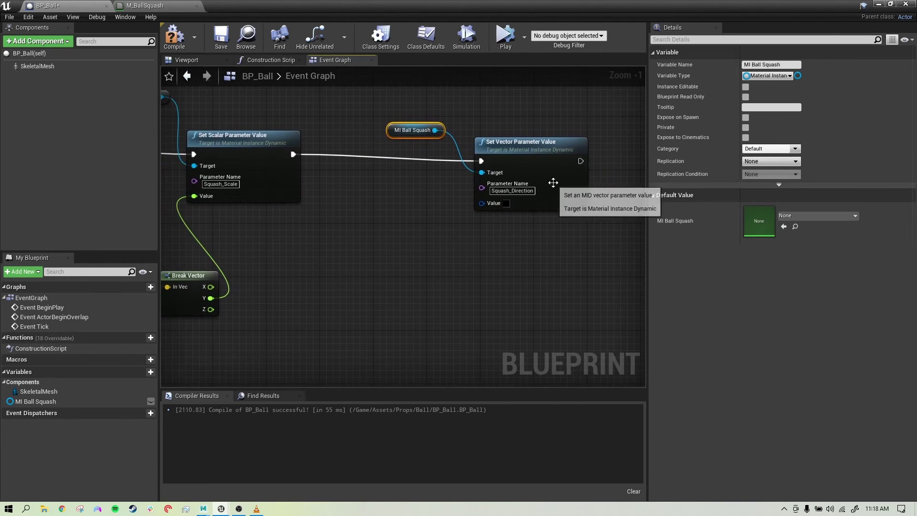
pyautogui.moveTo(541, 148); pyautogui.dragTo(547, 141)
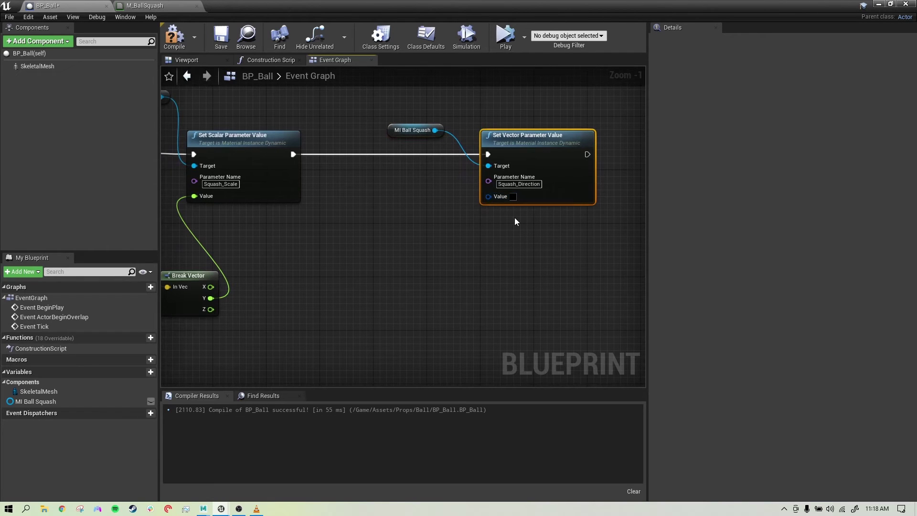
pyautogui.moveTo(384, 280); pyautogui.dragTo(439, 264, button='right')
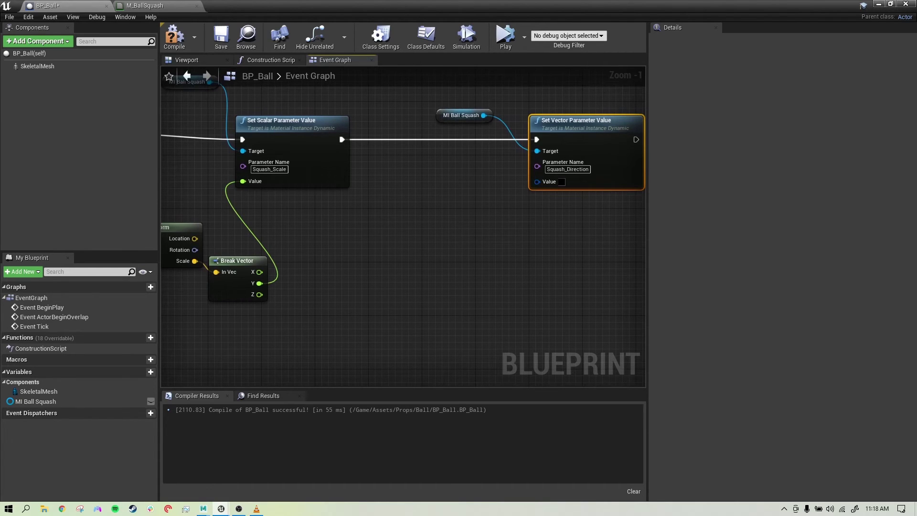
# Step: Add a second Skeletal Mesh reference with a connected Get Socket Transform node below Set Vector Parameter Value
pyautogui.moveTo(37, 66); pyautogui.dragTo(466, 291)
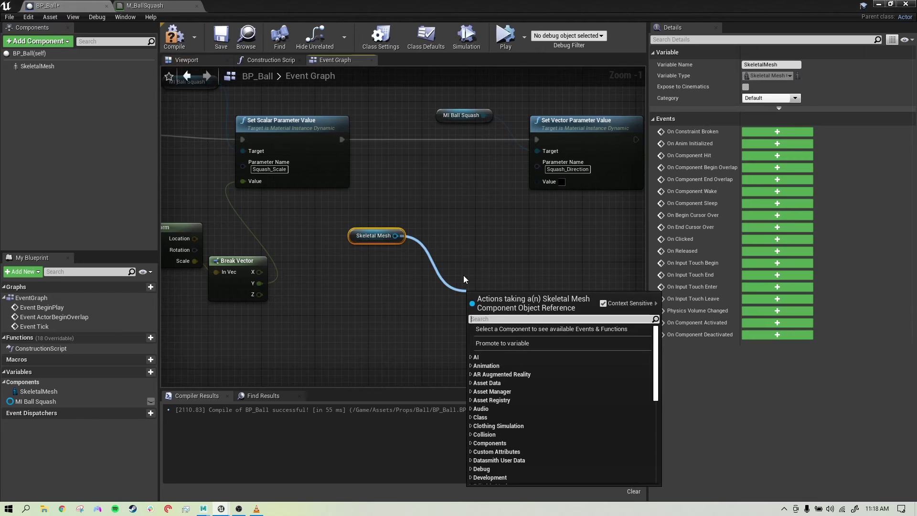
pyautogui.write('get socket transform')
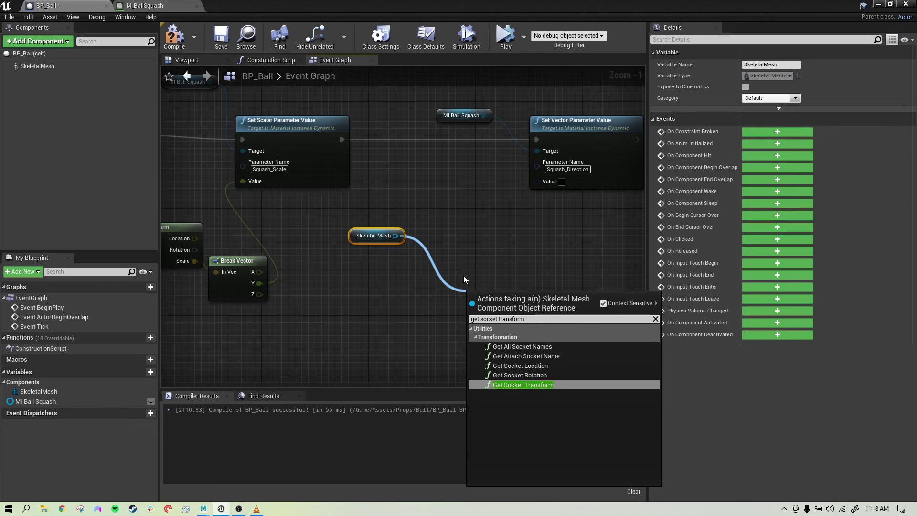
pyautogui.click(517, 386)
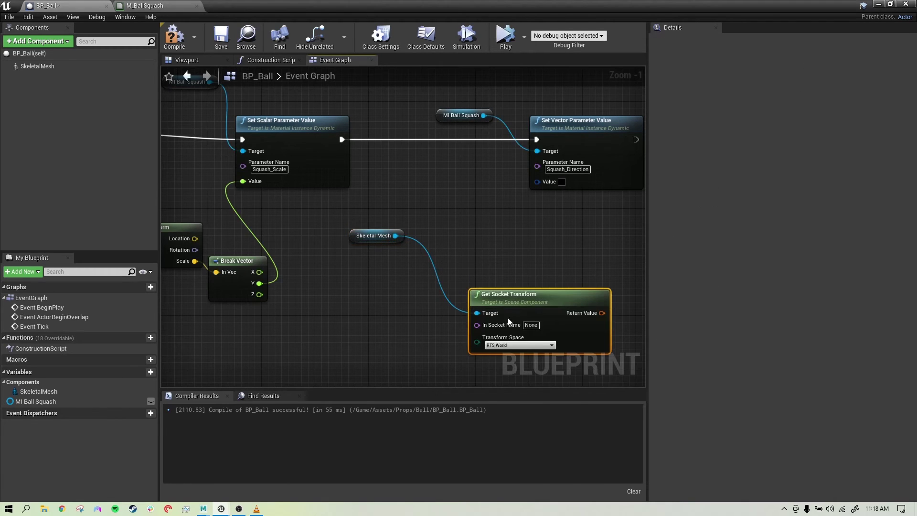
pyautogui.moveTo(509, 321); pyautogui.dragTo(502, 269)
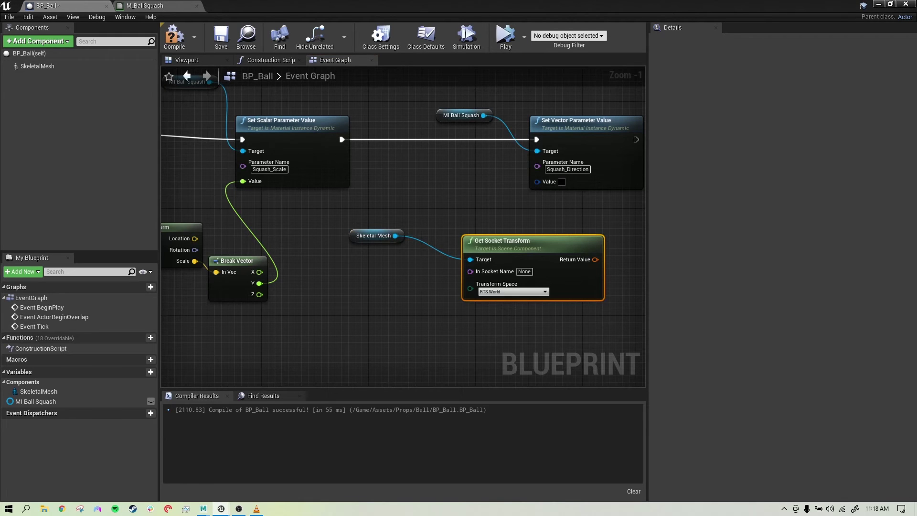
pyautogui.moveTo(260, 310); pyautogui.dragTo(604, 320, button='right')
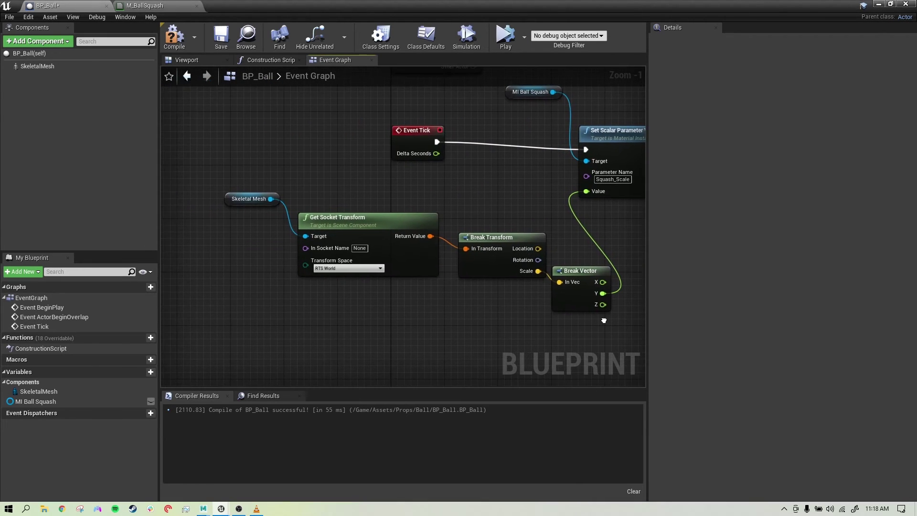
# Step: Align the Skeletal Mesh reference with the first Get Socket Transform node and open Ball_001's skeleton tree to check its joint names
pyautogui.scroll(1, 285, 229)
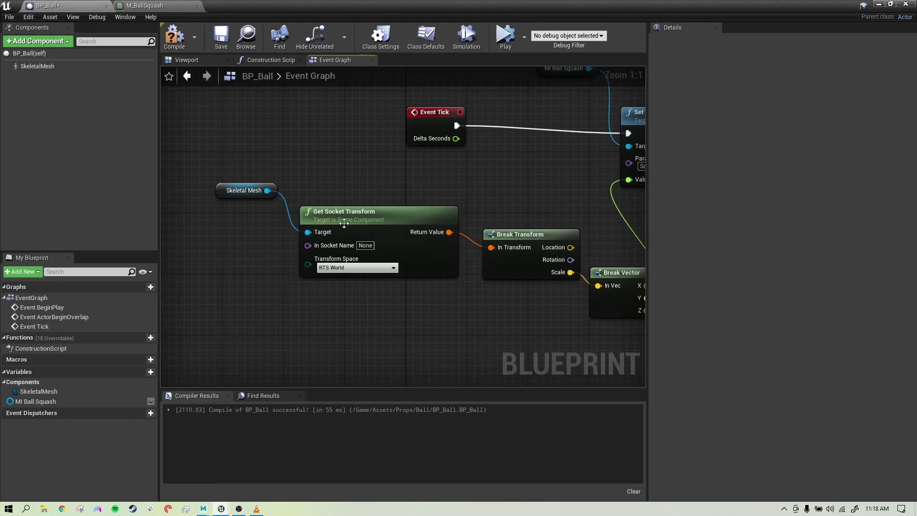
pyautogui.moveTo(227, 191); pyautogui.dragTo(219, 229)
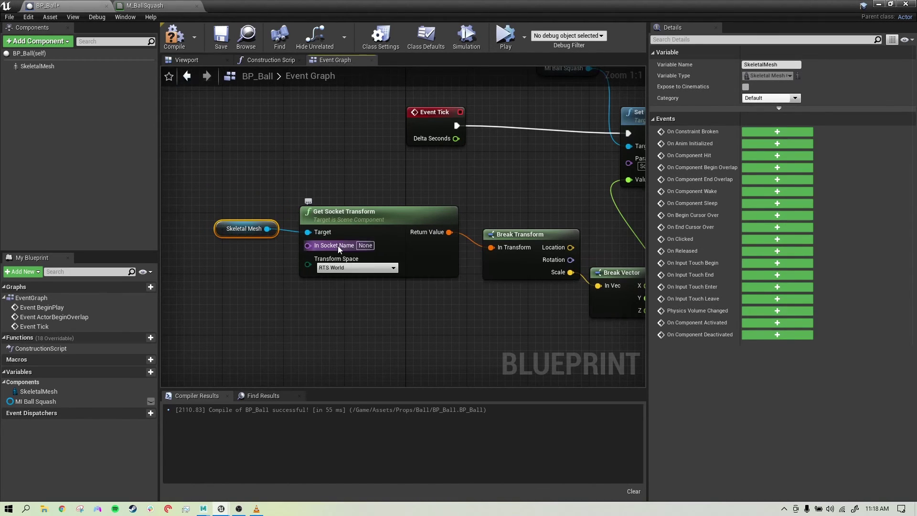
pyautogui.moveTo(283, 11); pyautogui.dragTo(582, 62)
pyautogui.click(7, 375)
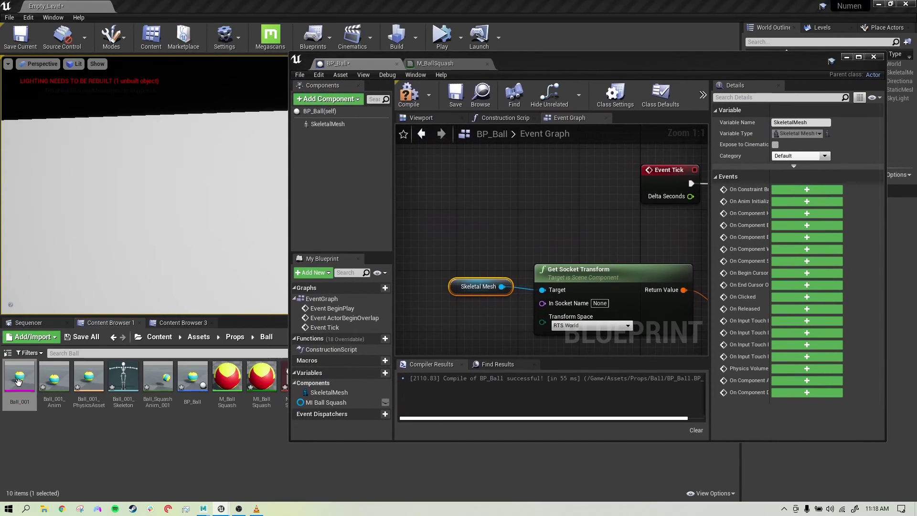
pyautogui.moveTo(354, 0); pyautogui.dragTo(537, 65)
pyautogui.moveTo(636, 68); pyautogui.dragTo(603, 63)
pyautogui.click(359, 112)
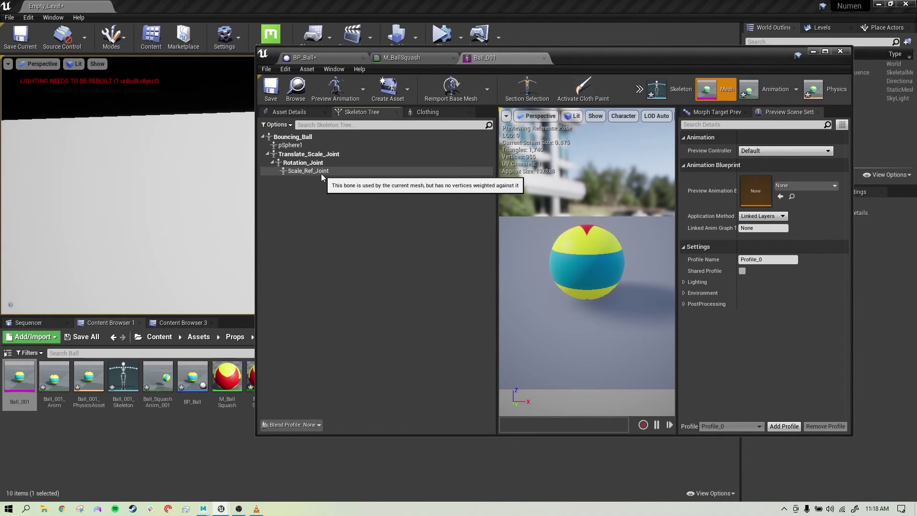
# Step: Set the socket name of the Get Socket Transform node driving Squash_Scale to Scale_Ref_Joint
pyautogui.click(334, 59)
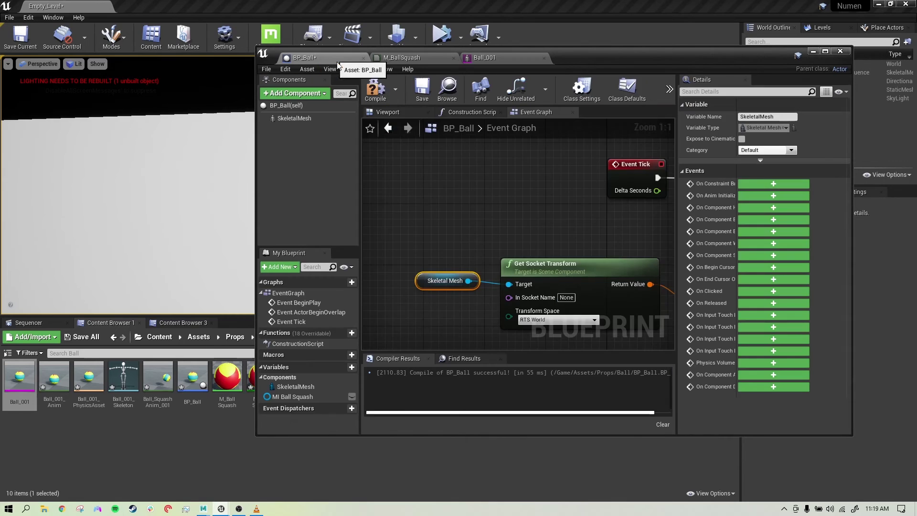
pyautogui.moveTo(549, 227); pyautogui.dragTo(472, 184, button='right')
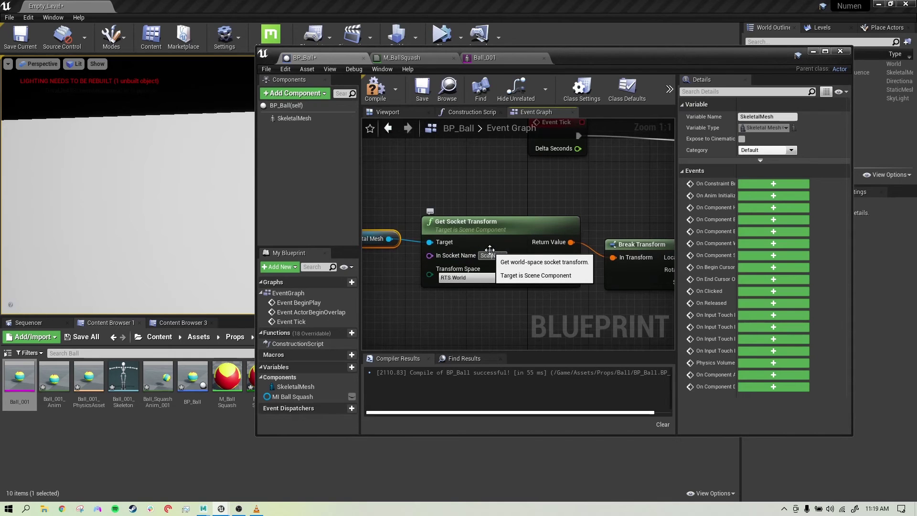
pyautogui.write('le_Ref_Joint')
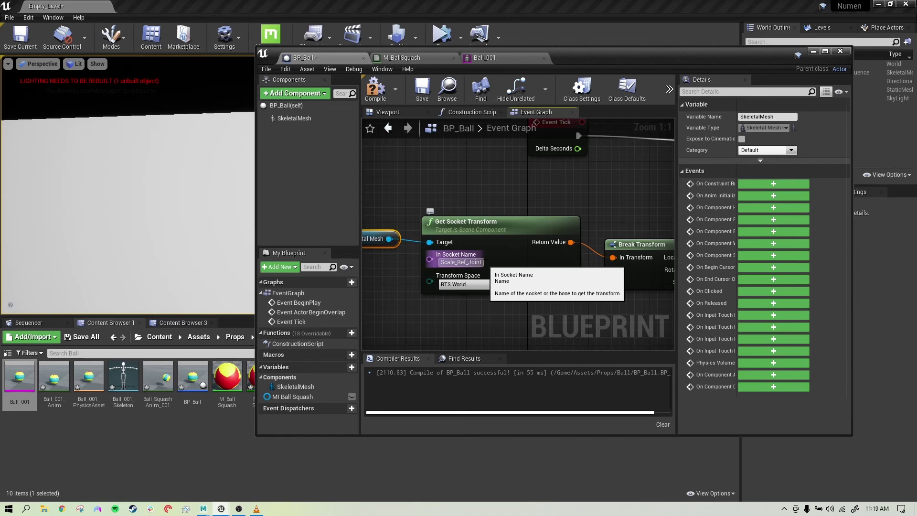
pyautogui.click(512, 194)
pyautogui.scroll(-1, 483, 222)
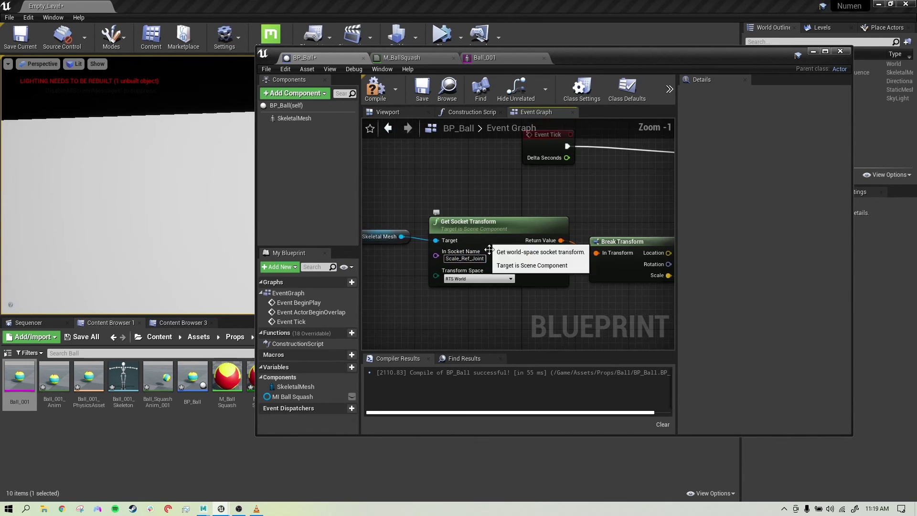
# Step: Nudge the Break Vector node upward and straighten the second Get Socket Transform node with its Skeletal Mesh reference
pyautogui.moveTo(589, 298); pyautogui.dragTo(445, 280, button='right')
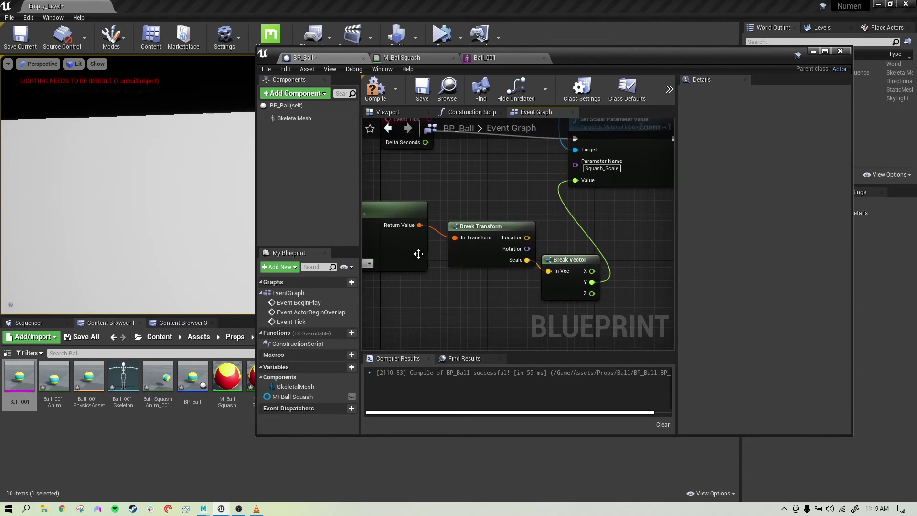
pyautogui.moveTo(573, 265); pyautogui.dragTo(580, 259)
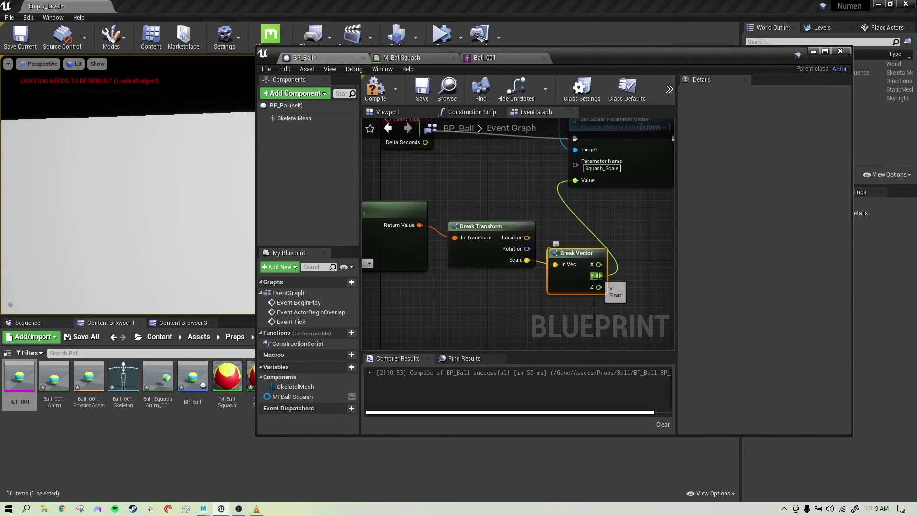
pyautogui.moveTo(630, 221); pyautogui.dragTo(305, 206, button='right')
pyautogui.moveTo(361, 203); pyautogui.dragTo(366, 191, button='right')
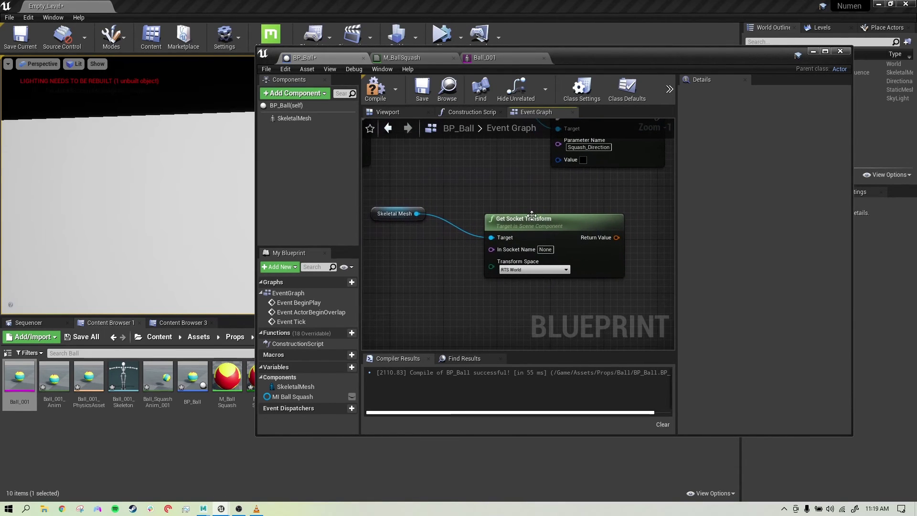
pyautogui.moveTo(531, 215); pyautogui.dragTo(532, 202)
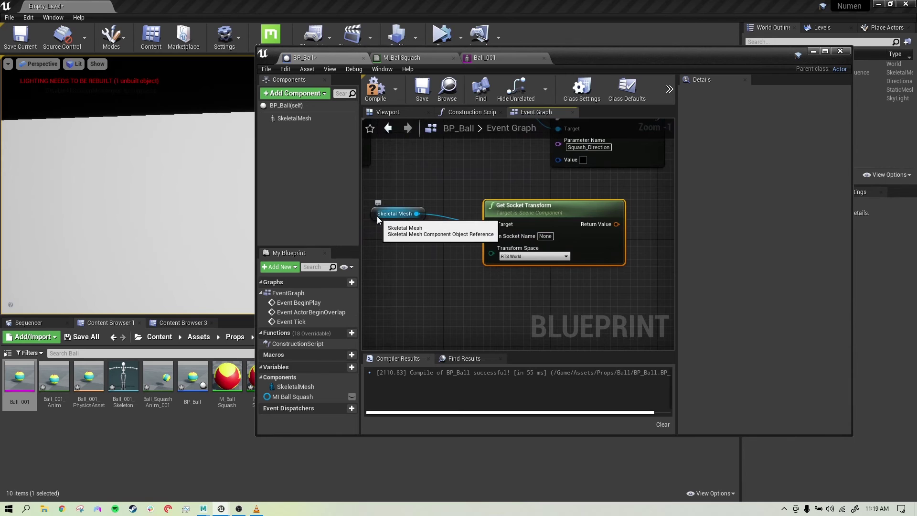
pyautogui.moveTo(378, 220); pyautogui.dragTo(438, 231)
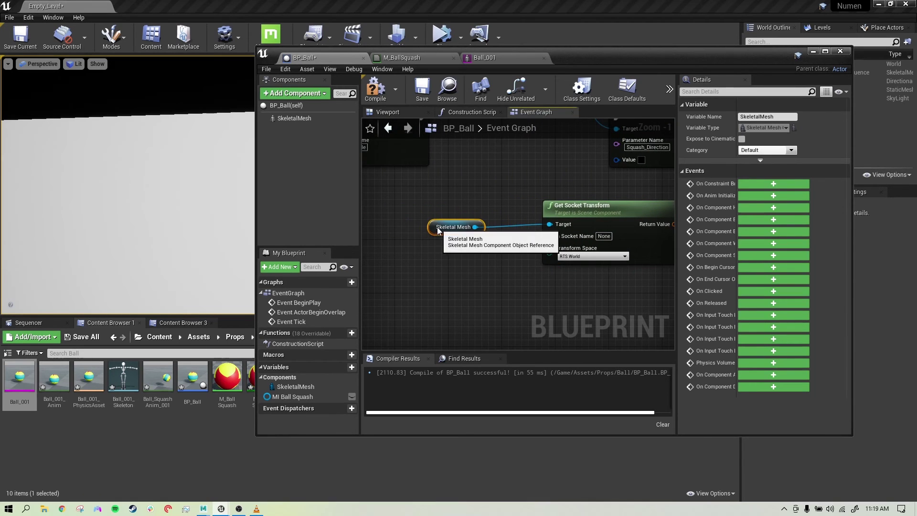
pyautogui.moveTo(515, 188); pyautogui.dragTo(457, 192, button='right')
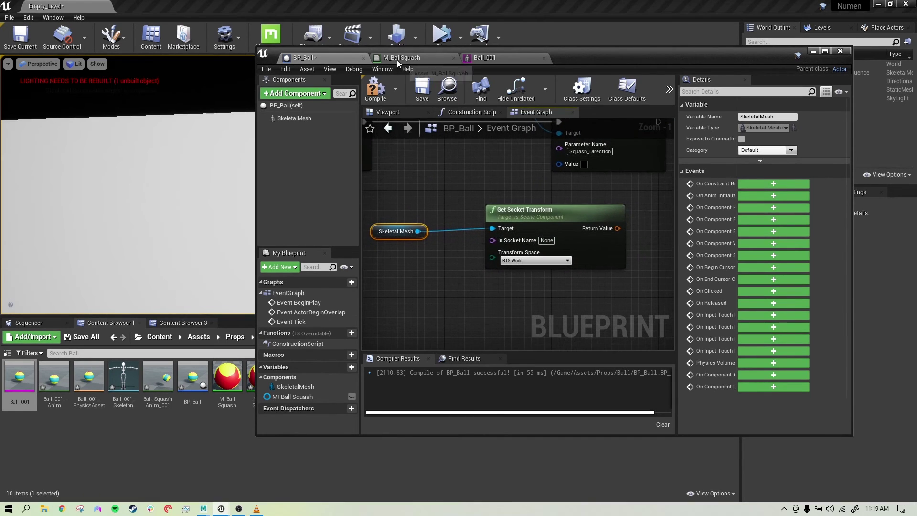
# Step: Copy the Translate_Scale_Joint bone name from Ball_001's skeleton and set it as the second Get Socket Transform's socket name
pyautogui.click(472, 60)
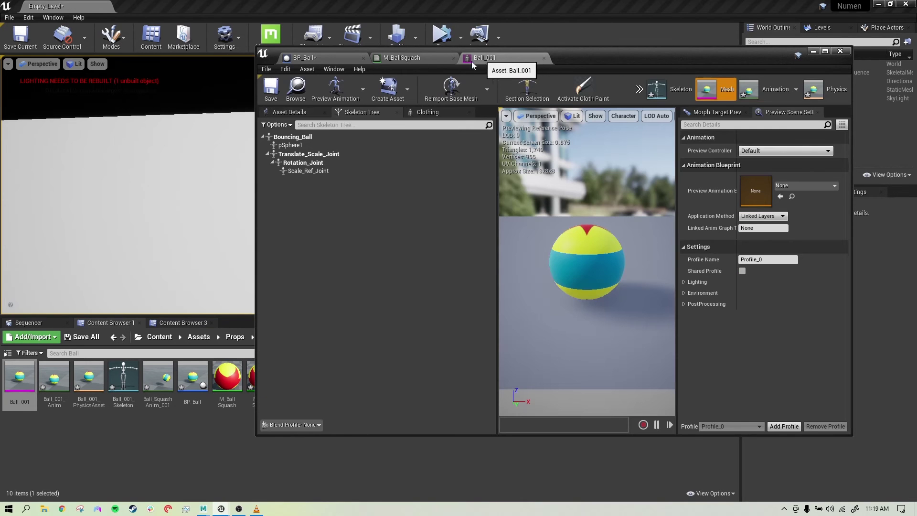
pyautogui.click(313, 154)
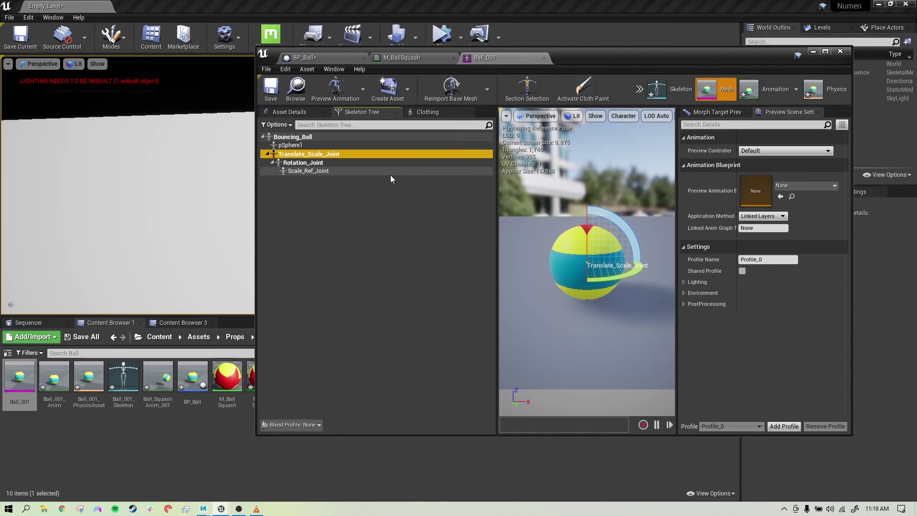
pyautogui.rightClick(313, 156)
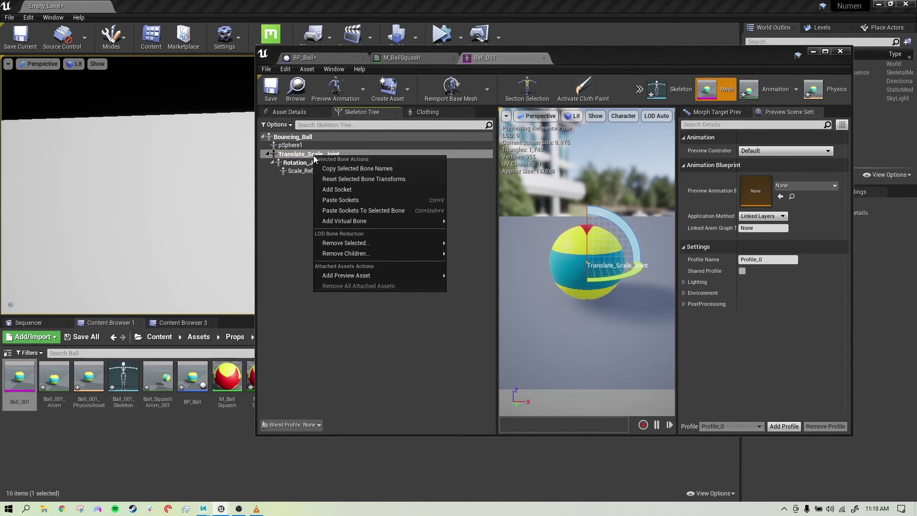
pyautogui.click(353, 168)
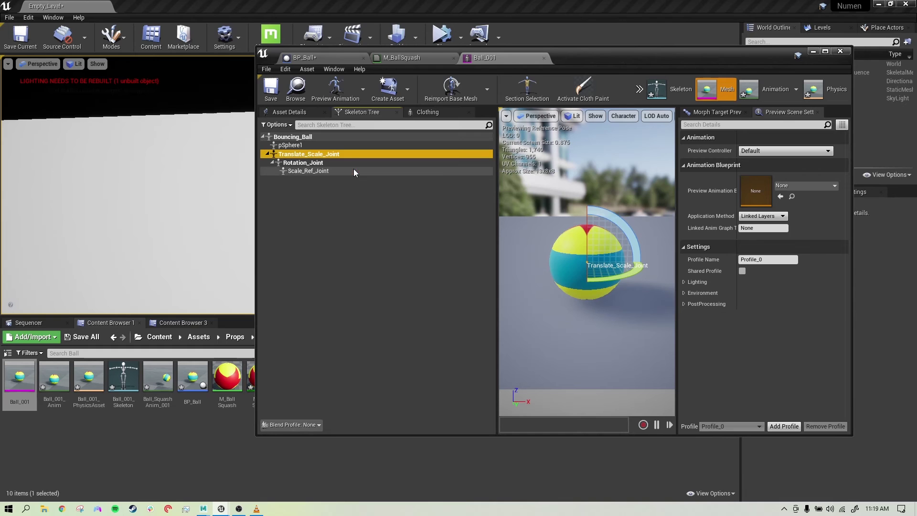
pyautogui.click(335, 58)
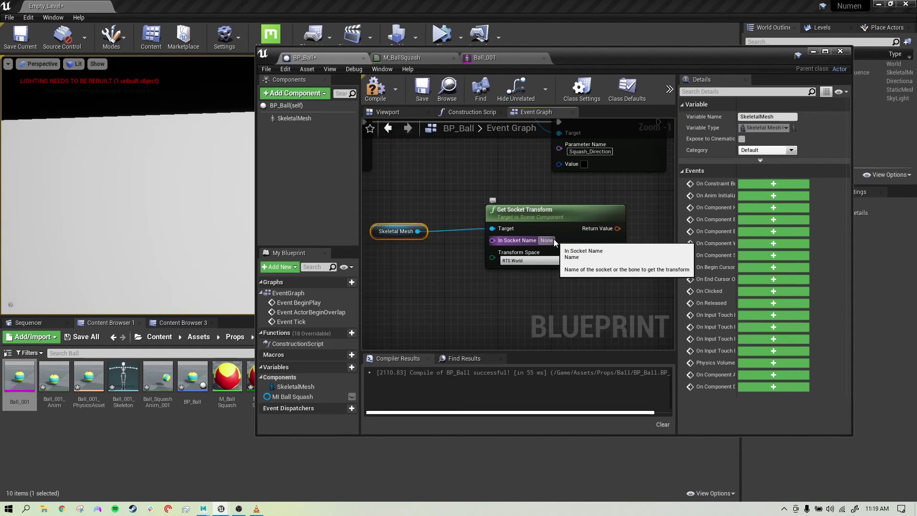
pyautogui.click(541, 240)
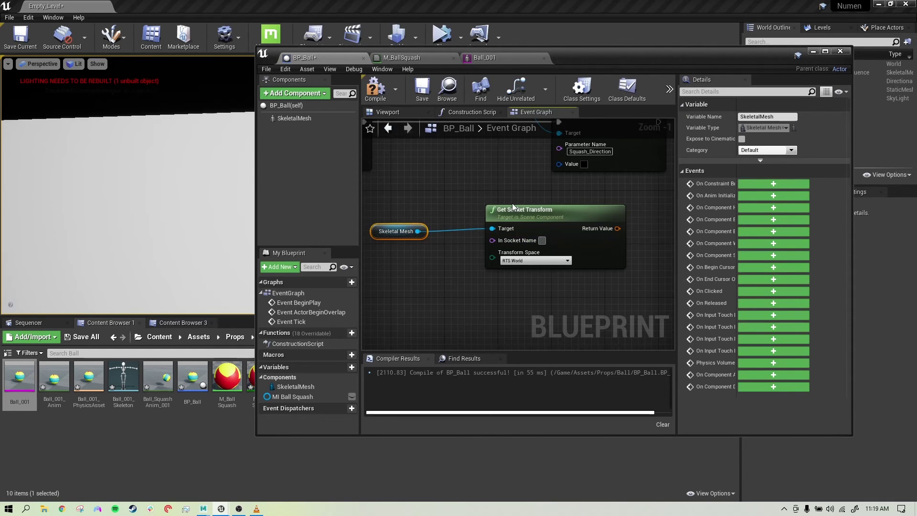
pyautogui.hotkey('ctrl', 'v')
pyautogui.click(612, 311)
# Step: Select the second Skeletal Mesh reference and Get Socket Transform node together and reposition the pair beneath the parameter nodes
pyautogui.scroll(-2, 496, 283)
pyautogui.moveTo(495, 283); pyautogui.dragTo(536, 251, button='right')
pyautogui.moveTo(468, 211); pyautogui.dragTo(482, 204)
pyautogui.moveTo(497, 176); pyautogui.dragTo(469, 178, button='right')
pyautogui.scroll(1, 462, 195)
pyautogui.moveTo(469, 177); pyautogui.dragTo(500, 208)
pyautogui.moveTo(600, 309); pyautogui.dragTo(534, 284, button='right')
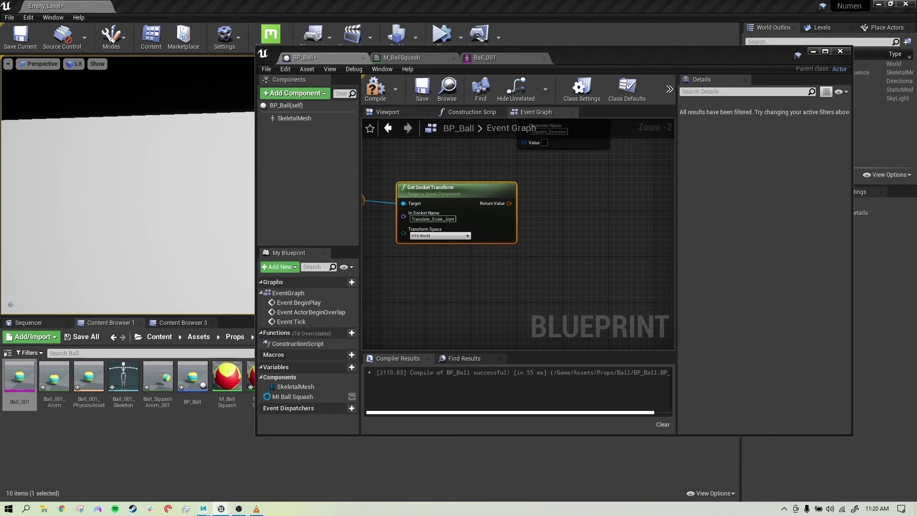
# Step: Add a Break Transform node to the second Get Socket Transform's return value, place it close beside it and maximize the blueprint window
pyautogui.moveTo(509, 203); pyautogui.dragTo(562, 208)
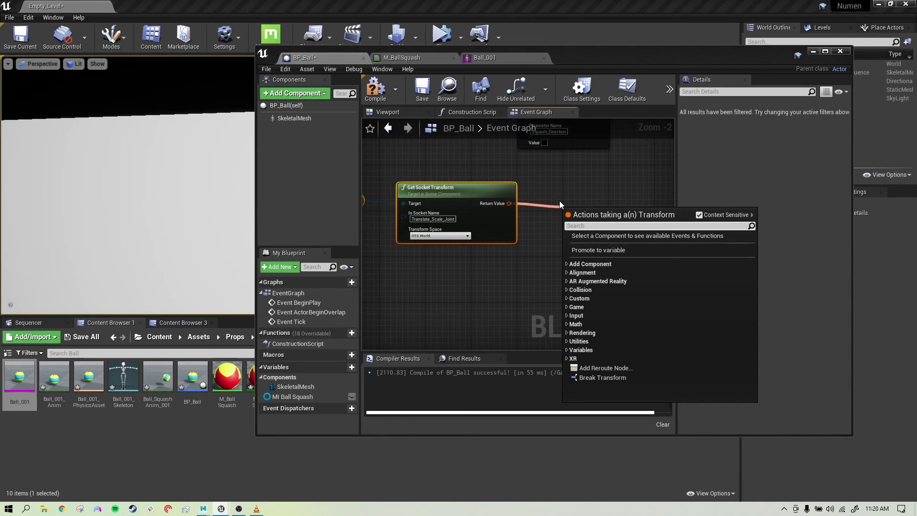
pyautogui.write('bre')
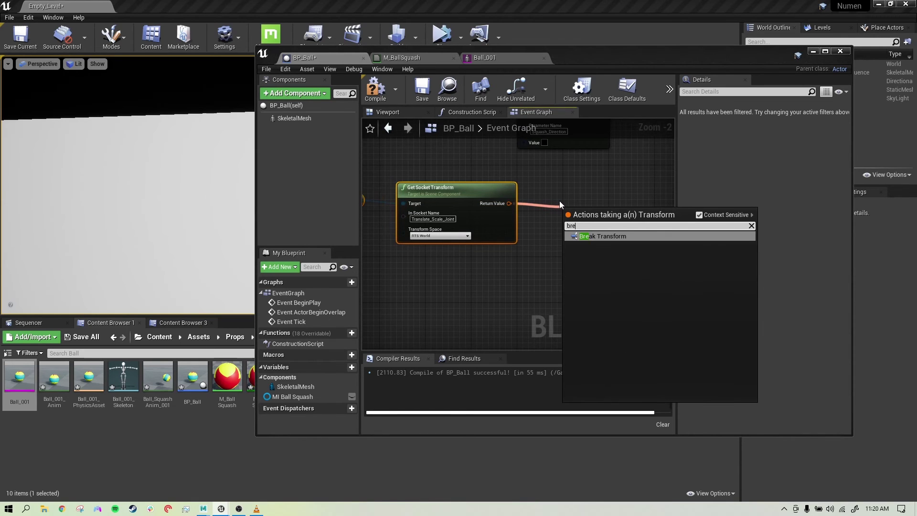
pyautogui.click(585, 236)
pyautogui.moveTo(576, 245); pyautogui.dragTo(496, 249, button='right')
pyautogui.moveTo(574, 214); pyautogui.dragTo(574, 238, button='right')
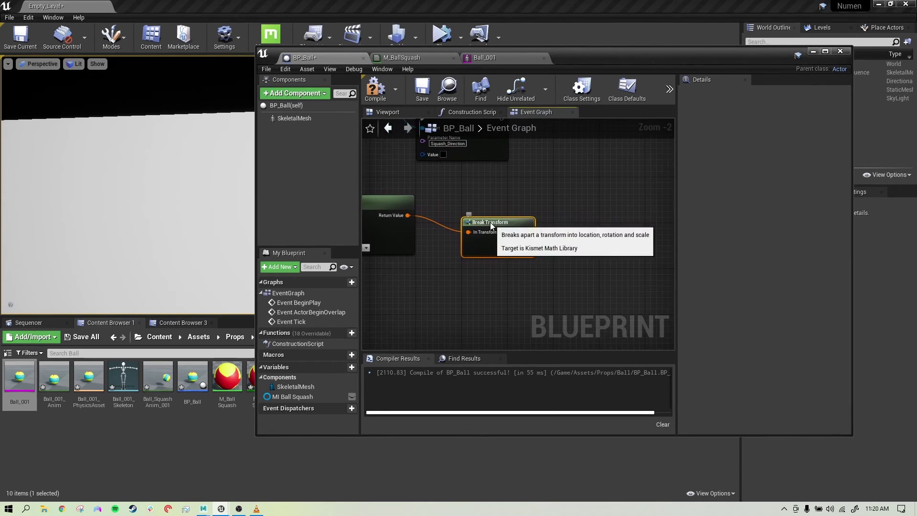
pyautogui.moveTo(477, 222); pyautogui.dragTo(460, 210)
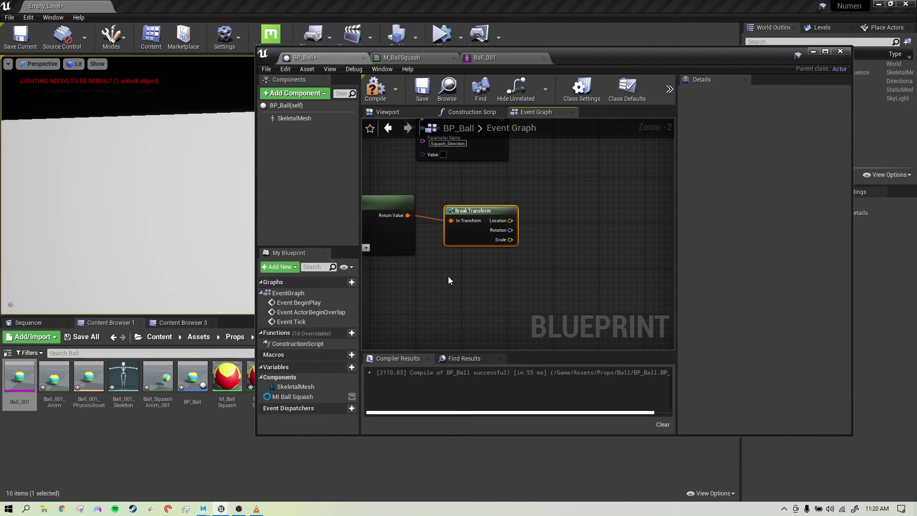
pyautogui.moveTo(480, 279)
pyautogui.mouseDown(button='right')
pyautogui.moveTo(637, 281)
pyautogui.moveTo(498, 284)
pyautogui.mouseUp(button='right')
pyautogui.click(825, 51)
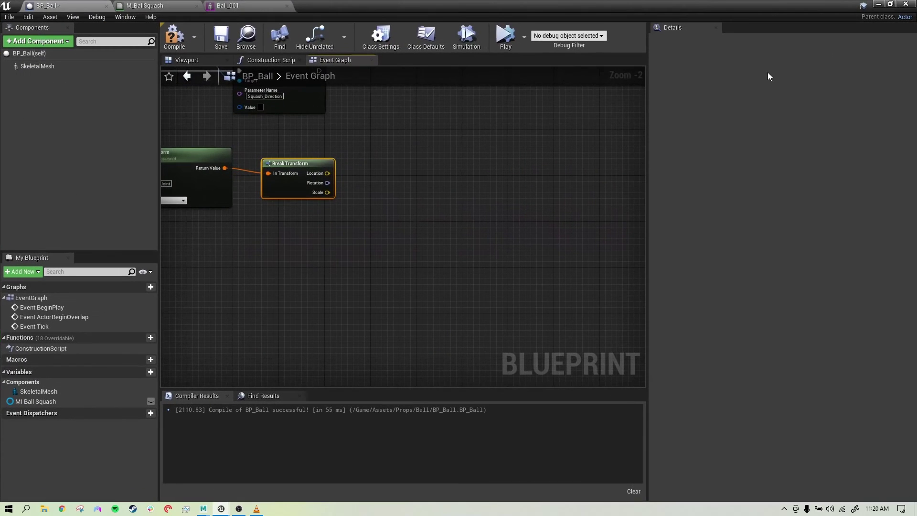
# Step: Add a Get Right Vector node connected to the second Break Transform's Rotation output and place it just above that wire
pyautogui.moveTo(340, 259); pyautogui.dragTo(502, 293, button='right')
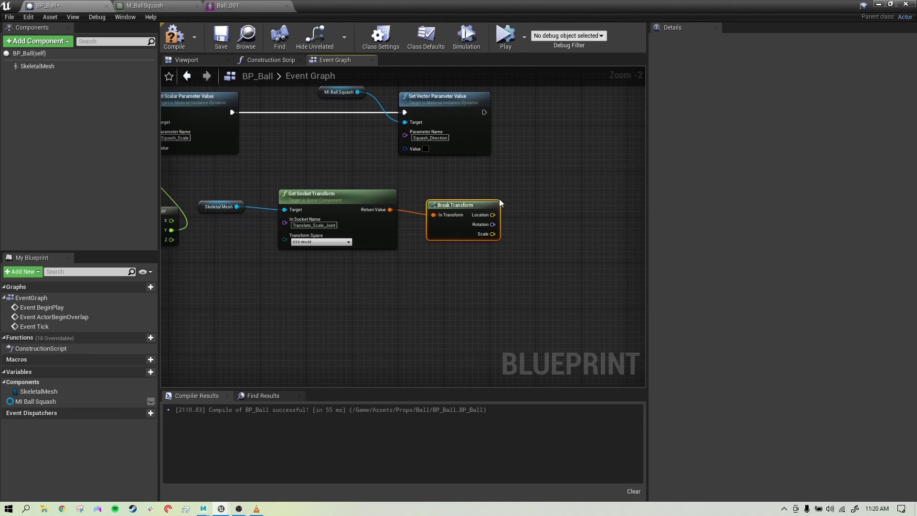
pyautogui.moveTo(525, 254); pyautogui.dragTo(482, 263, button='right')
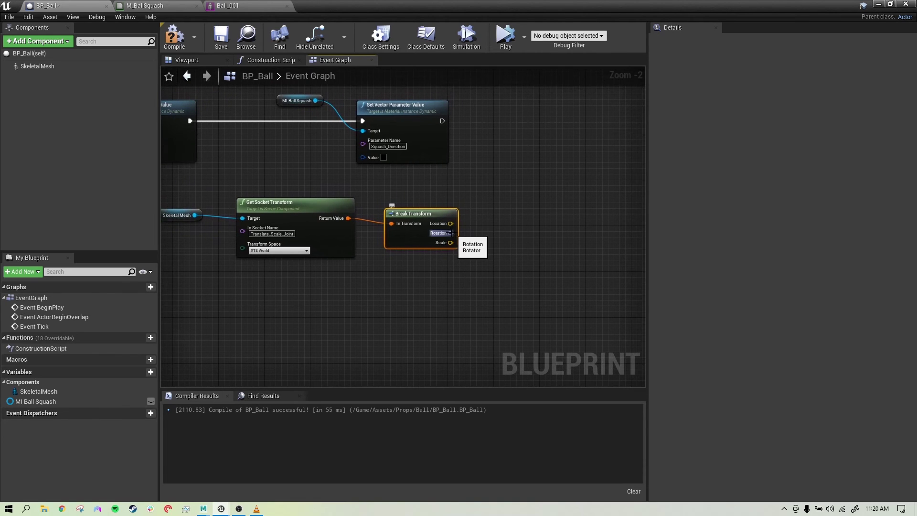
pyautogui.moveTo(450, 233); pyautogui.dragTo(519, 232)
pyautogui.write('ge')
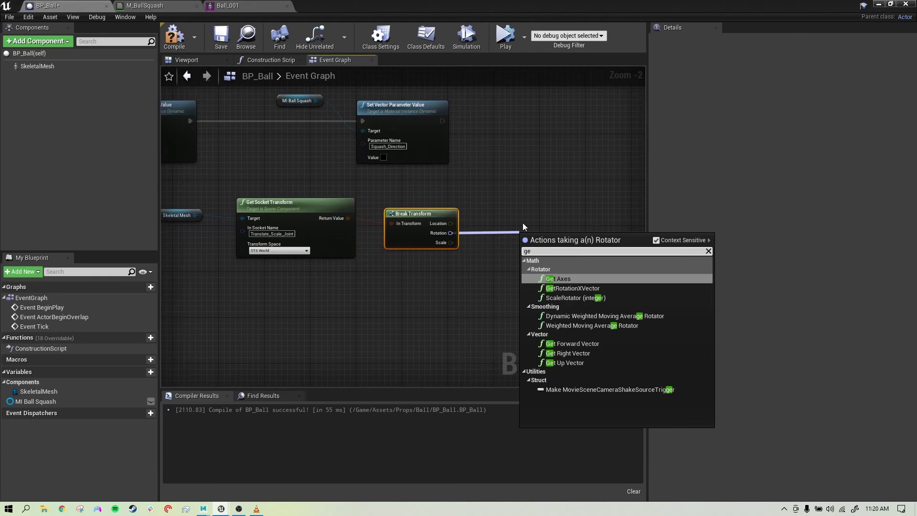
pyautogui.write('t ri')
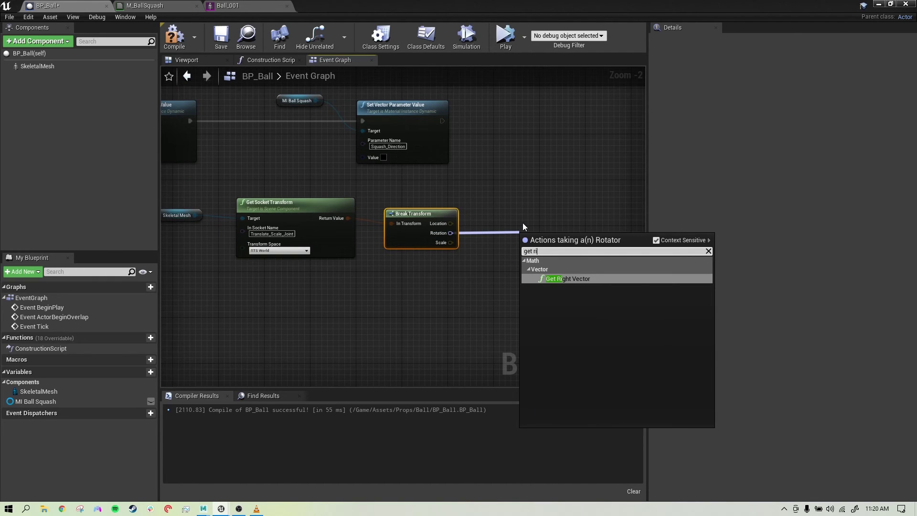
pyautogui.click(572, 279)
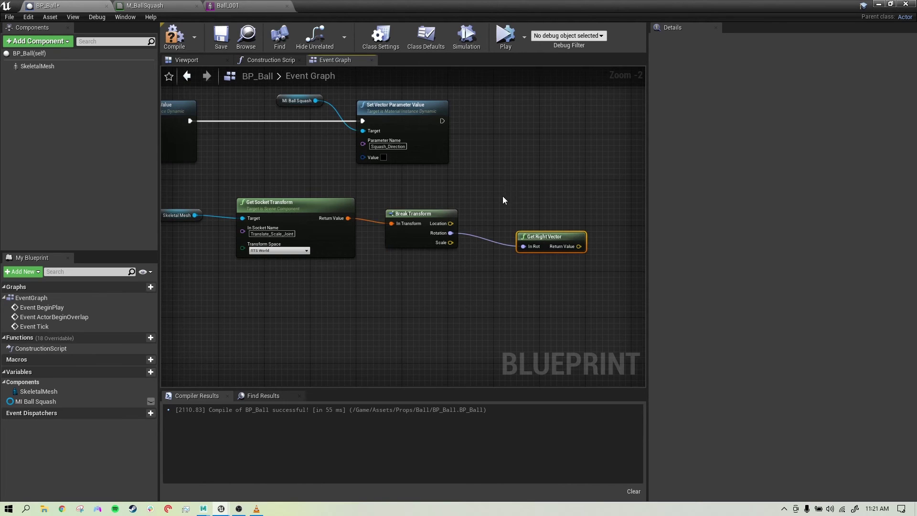
pyautogui.moveTo(468, 202); pyautogui.dragTo(506, 207, button='right')
pyautogui.moveTo(581, 236); pyautogui.dragTo(536, 202)
pyautogui.moveTo(395, 289)
pyautogui.mouseDown(button='right')
pyautogui.moveTo(454, 287)
pyautogui.moveTo(398, 297)
pyautogui.mouseUp(button='right')
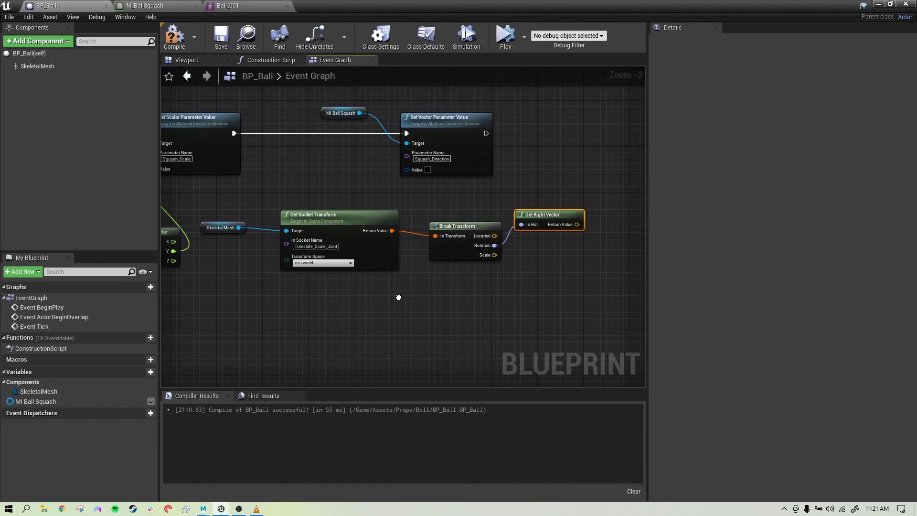
# Step: Connect Get Right Vector's return value to the Squash_Direction value and move Set Vector Parameter Value with its getter beyond the chain's end
pyautogui.moveTo(577, 225); pyautogui.dragTo(406, 169)
pyautogui.moveTo(483, 176); pyautogui.dragTo(450, 195)
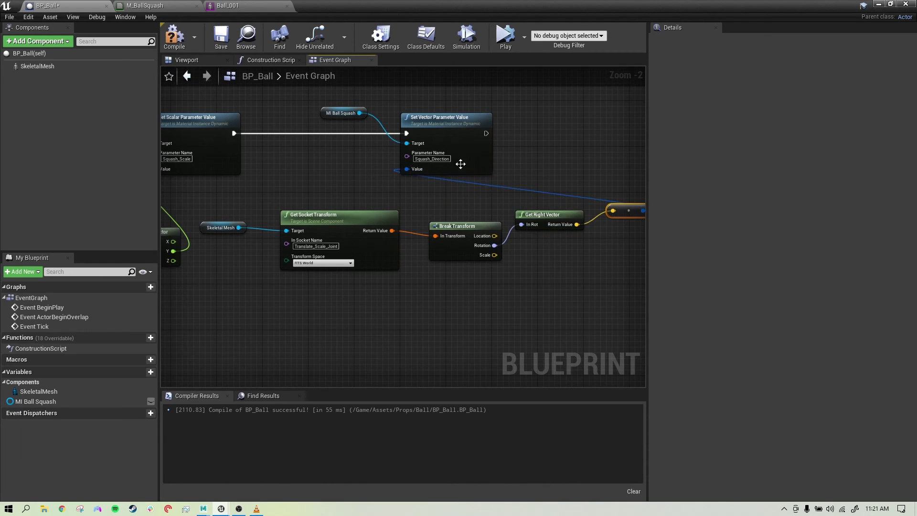
pyautogui.scroll(-2, 425, 166)
pyautogui.moveTo(318, 107); pyautogui.dragTo(423, 163)
pyautogui.moveTo(387, 125); pyautogui.dragTo(601, 128)
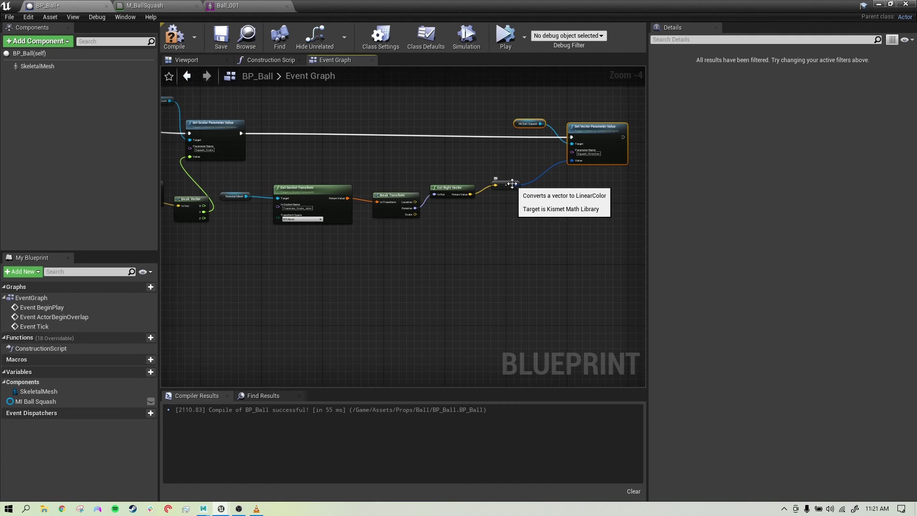
pyautogui.click(530, 242)
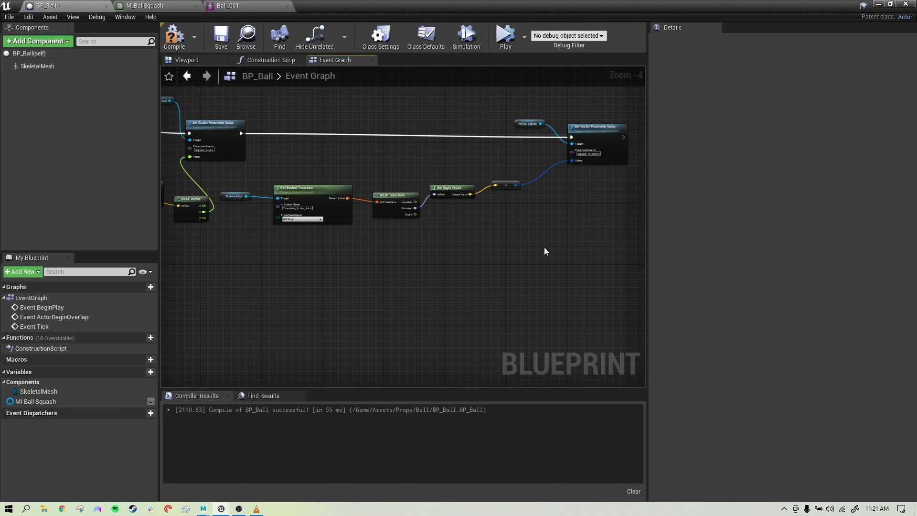
# Step: Shift the Translate_Scale_Joint chain down in the Event Graph and copy it with Set Vector Parameter Value and its getter into the Construction Script
pyautogui.moveTo(509, 251); pyautogui.dragTo(452, 270, button='right')
pyautogui.scroll(-1, 549, 288)
pyautogui.scroll(1, 510, 277)
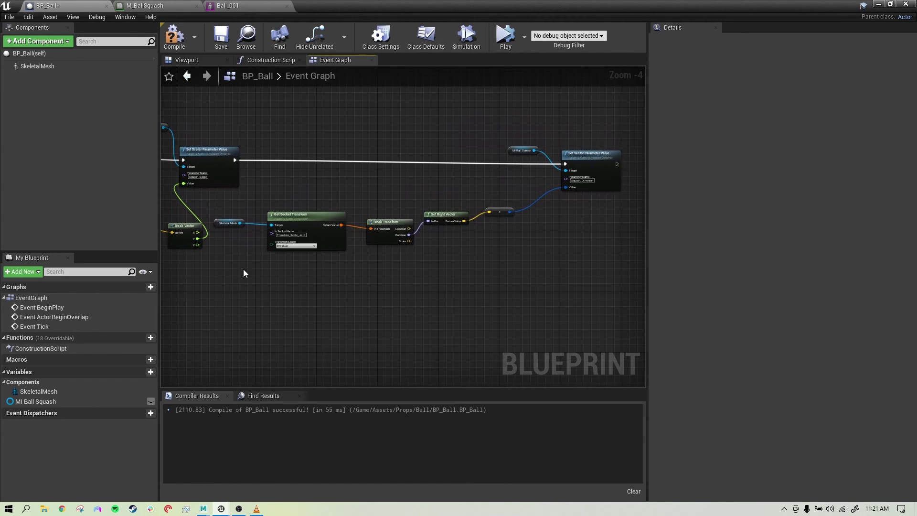
pyautogui.moveTo(226, 202); pyautogui.dragTo(520, 263)
pyautogui.moveTo(304, 217); pyautogui.dragTo(334, 235)
pyautogui.moveTo(264, 120); pyautogui.dragTo(586, 305)
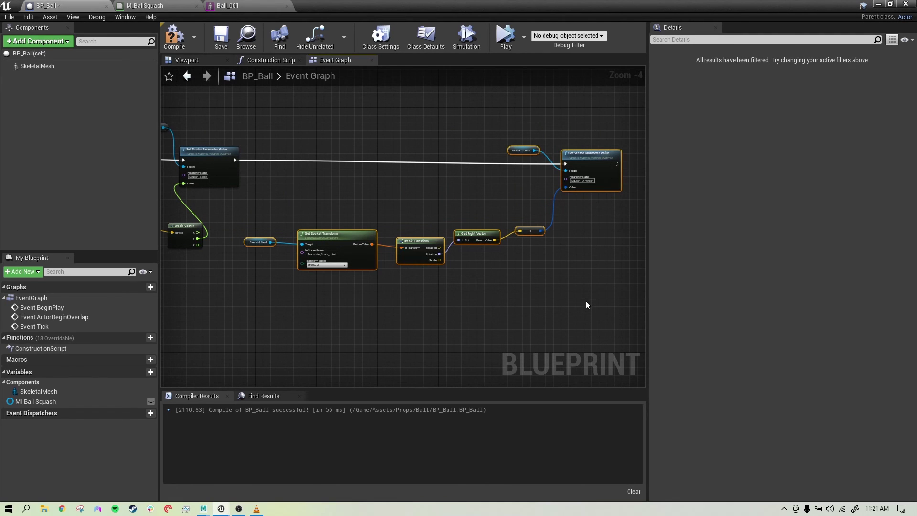
pyautogui.click(268, 59)
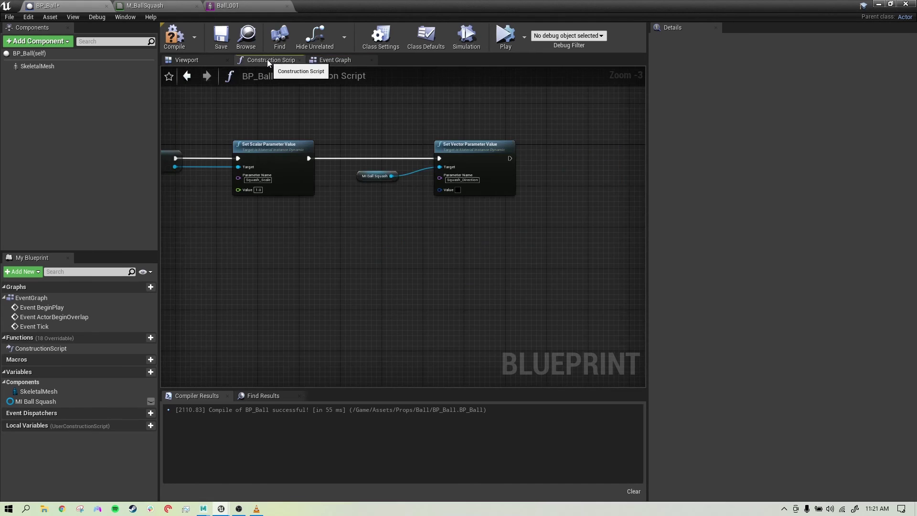
pyautogui.moveTo(424, 126); pyautogui.dragTo(426, 104, button='right')
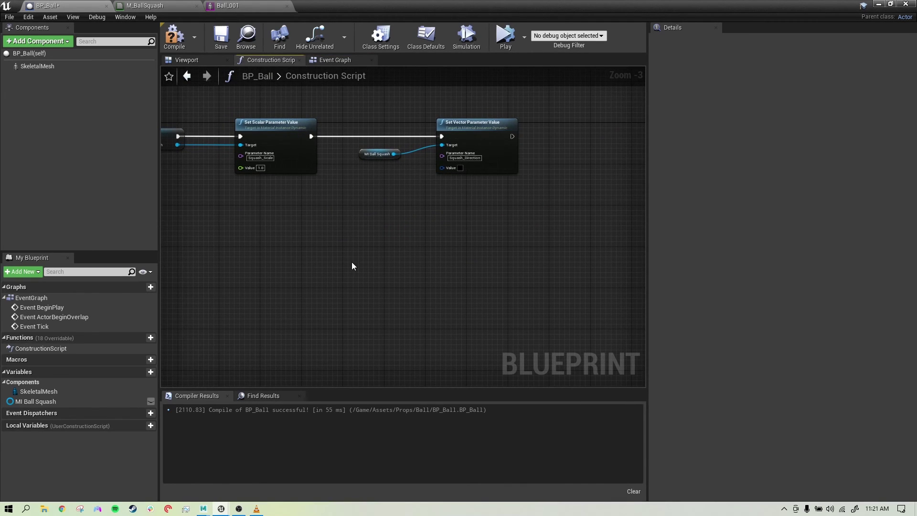
pyautogui.hotkey('ctrl', 'v')
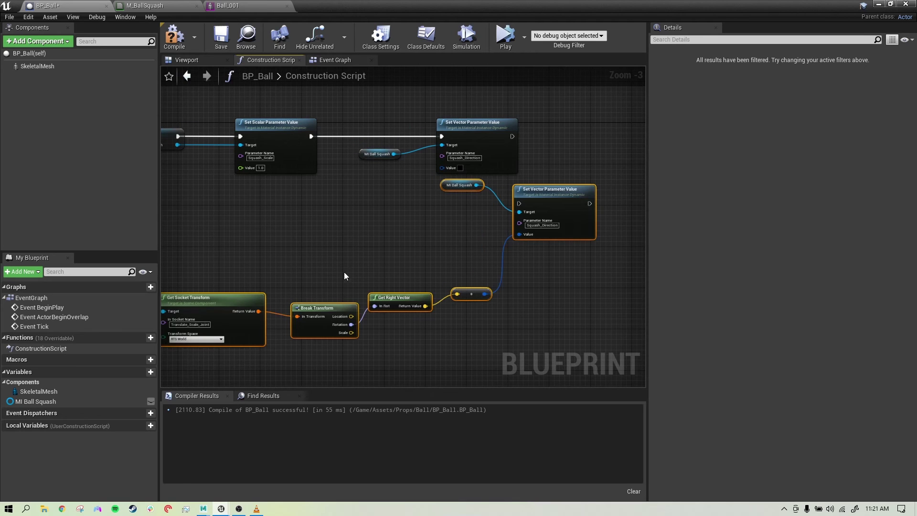
# Step: Delete the pasted Set Vector Parameter Value and MI Ball Squash getter, and connect the pasted chain's output to the original node's Squash_Direction value
pyautogui.moveTo(381, 238); pyautogui.dragTo(392, 255, button='right')
pyautogui.scroll(-1, 458, 234)
pyautogui.click(391, 255)
pyautogui.moveTo(586, 268); pyautogui.dragTo(457, 185)
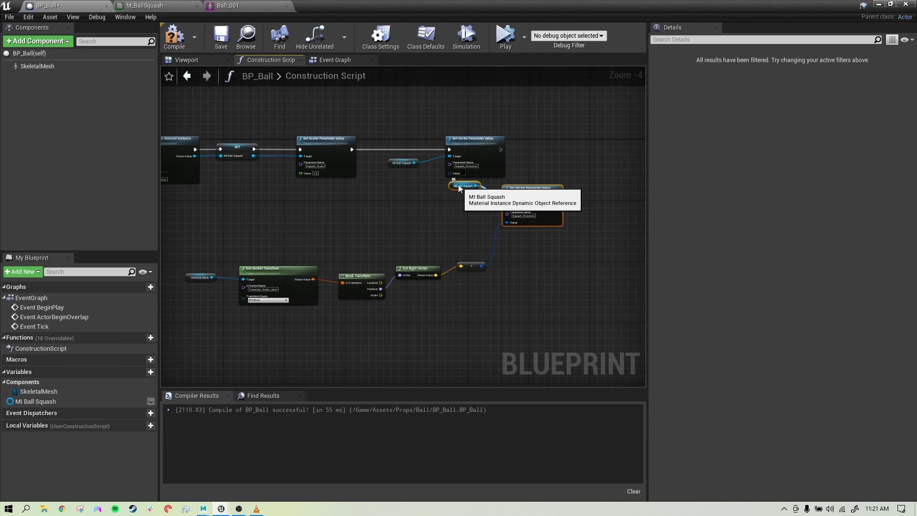
pyautogui.press('Delete')
pyautogui.moveTo(253, 321); pyautogui.dragTo(273, 326, button='right')
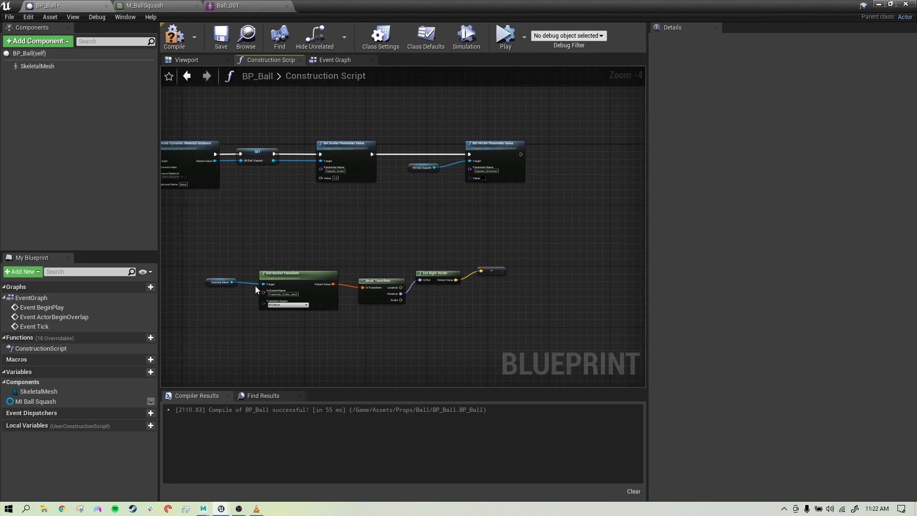
pyautogui.moveTo(501, 271); pyautogui.dragTo(472, 178)
pyautogui.scroll(3, 522, 147)
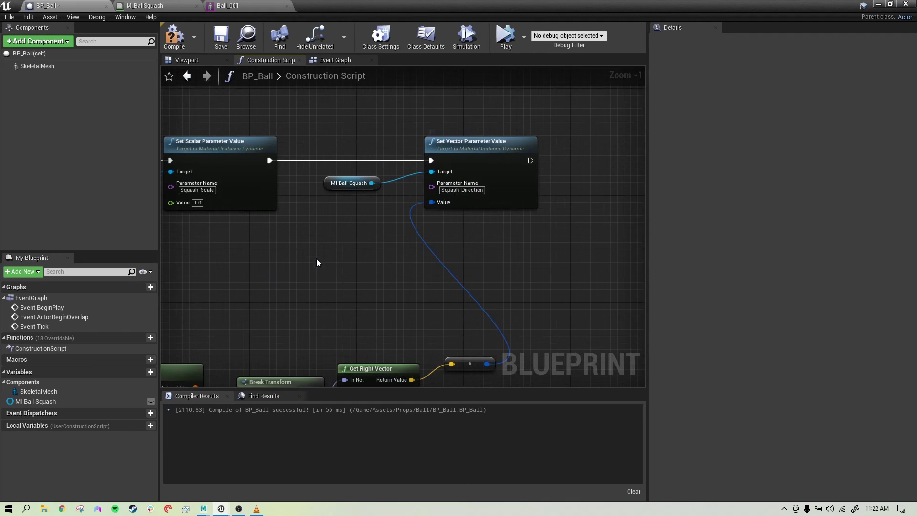
# Step: Compile and save BP_Ball, and minimize the blueprint window to return to the level
pyautogui.scroll(-4, 320, 263)
pyautogui.moveTo(329, 266); pyautogui.dragTo(471, 215, button='right')
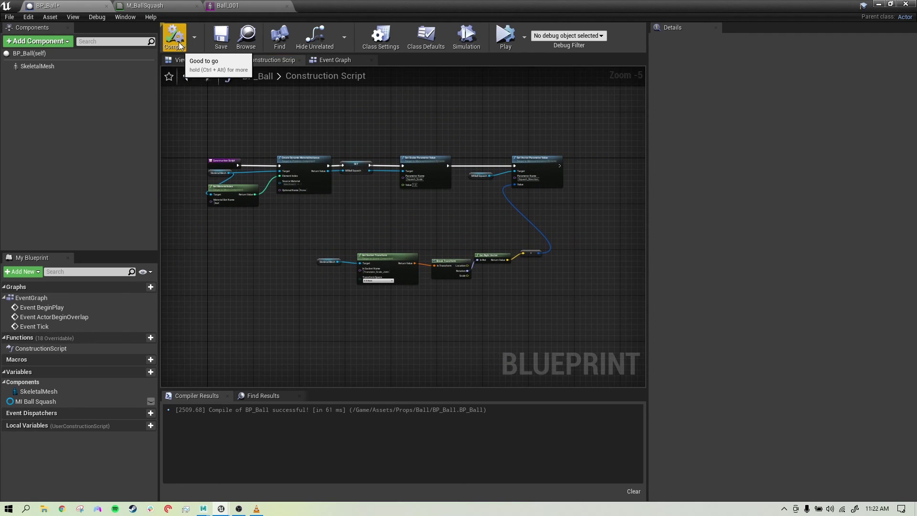
pyautogui.click(221, 37)
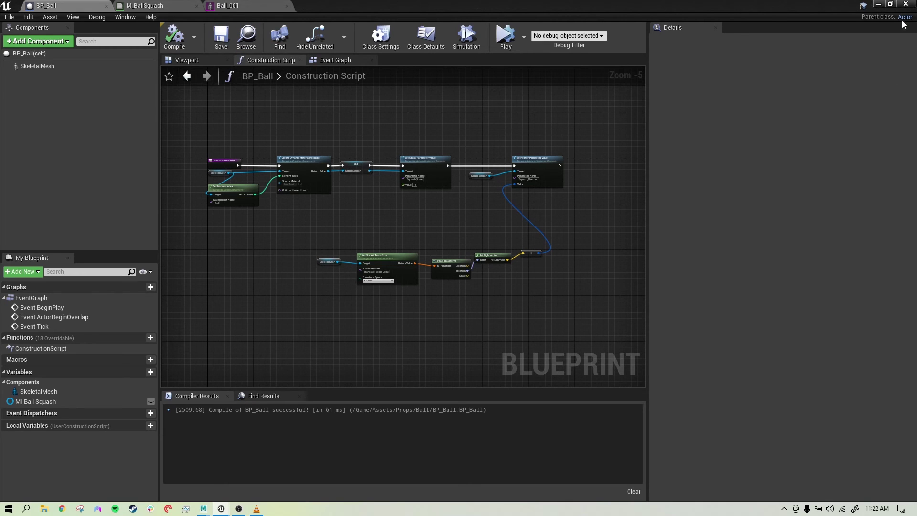
pyautogui.click(880, 5)
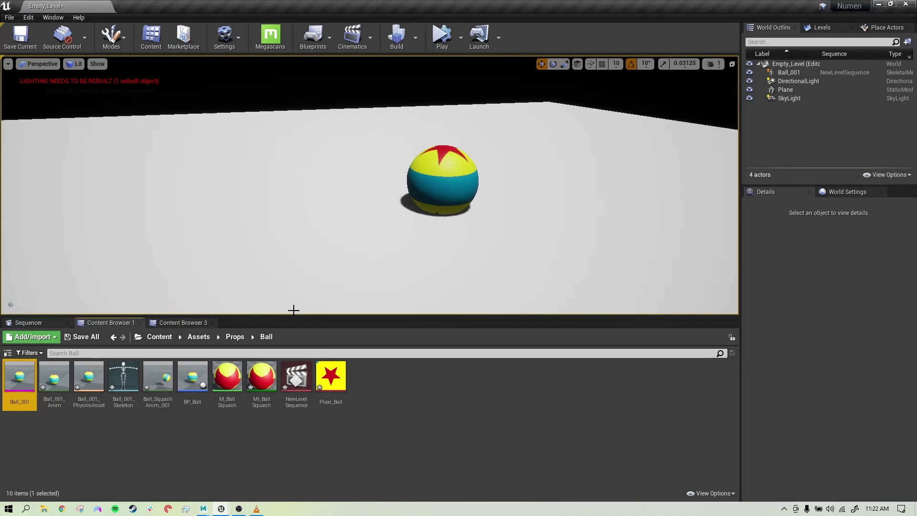
# Step: Delete the Ball_001 actor from the level despite its references and remove its leftover track from NewLevelSequence
pyautogui.click(34, 324)
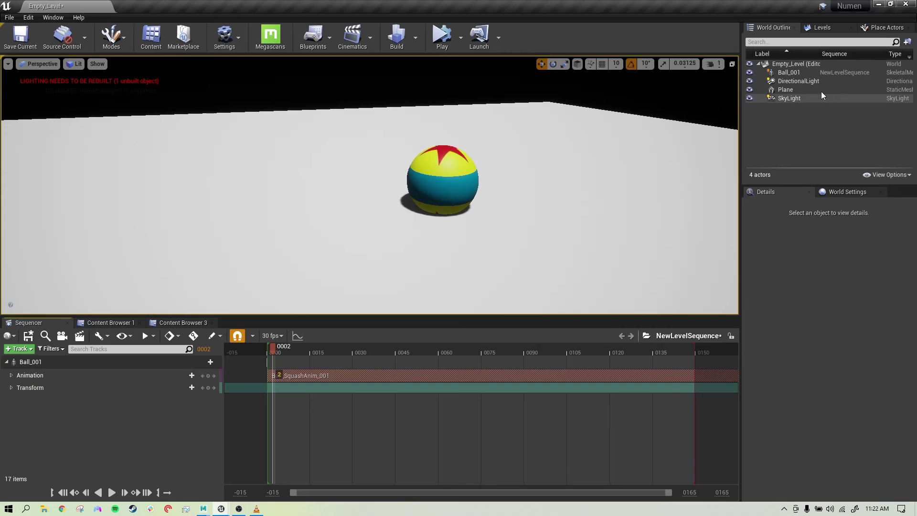
pyautogui.click(782, 73)
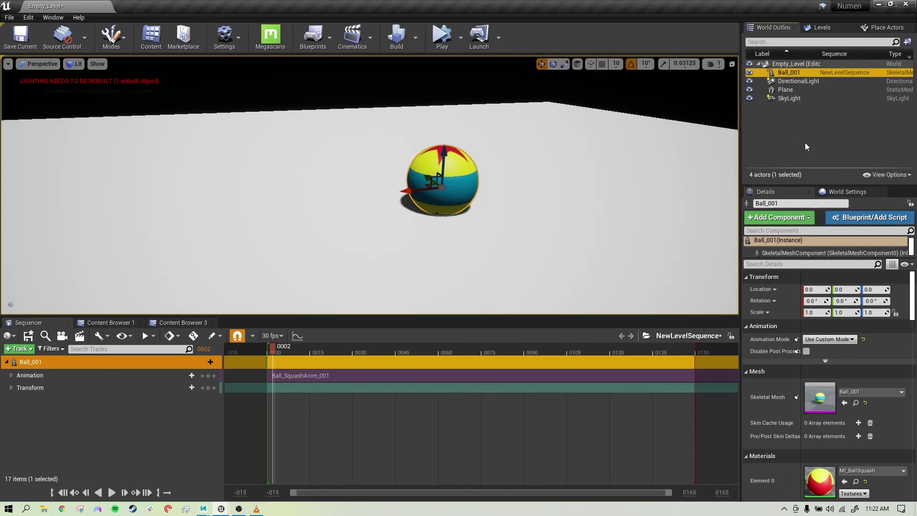
pyautogui.press('Delete')
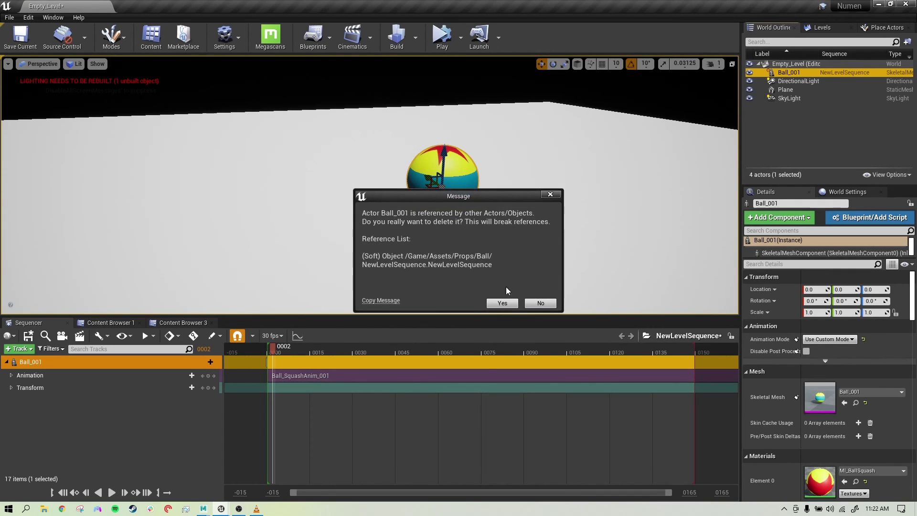
pyautogui.click(496, 303)
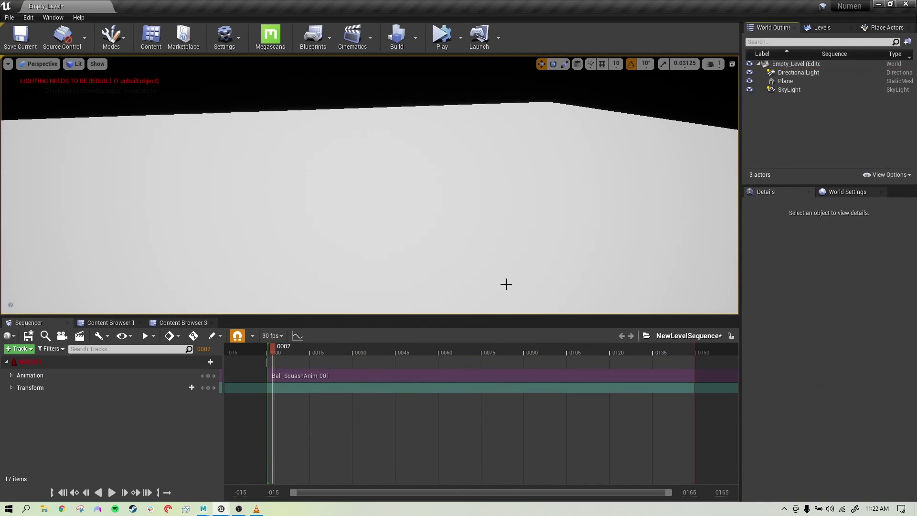
pyautogui.click(97, 361)
pyautogui.press('Delete')
# Step: Place BP_Ball from the Props/Ball folder into the level and set its location to 0, 0, 0
pyautogui.click(182, 322)
pyautogui.click(113, 324)
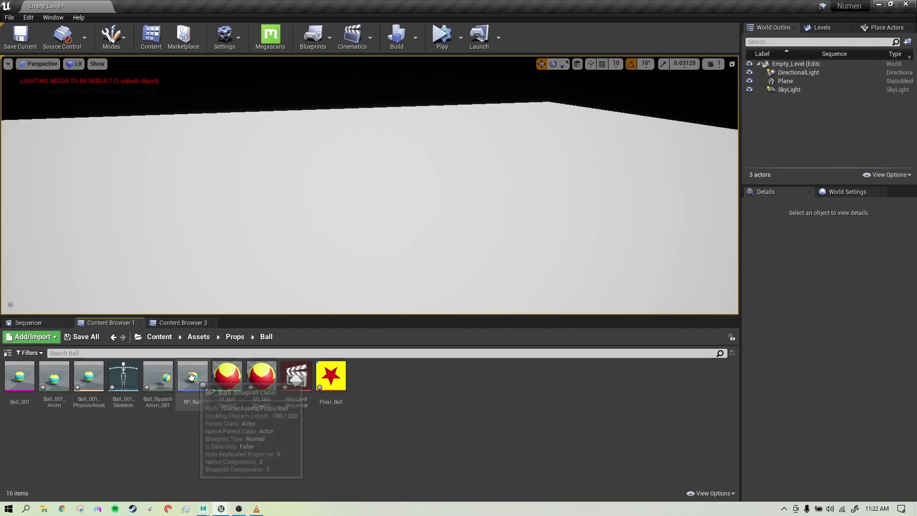
pyautogui.moveTo(193, 378); pyautogui.dragTo(432, 215)
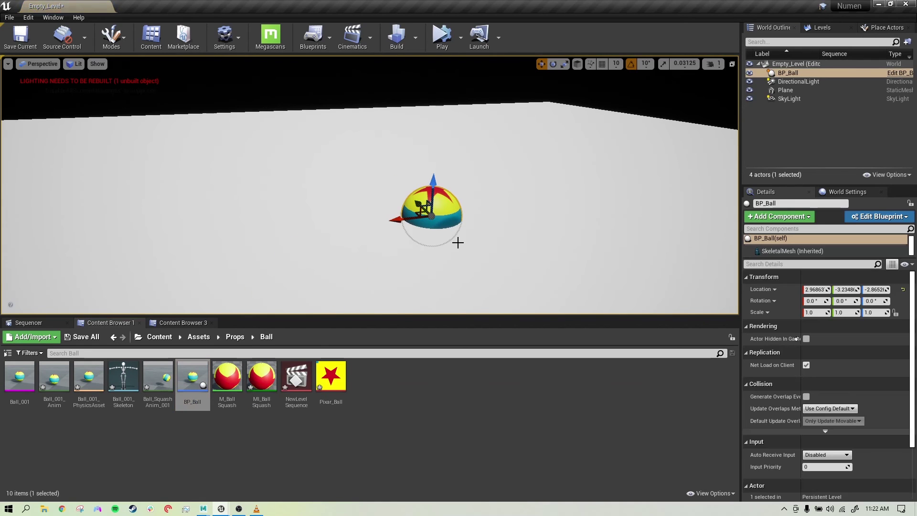
pyautogui.write('0')
pyautogui.click(845, 289)
pyautogui.write('0')
pyautogui.click(873, 290)
pyautogui.write('0')
pyautogui.press('Return')
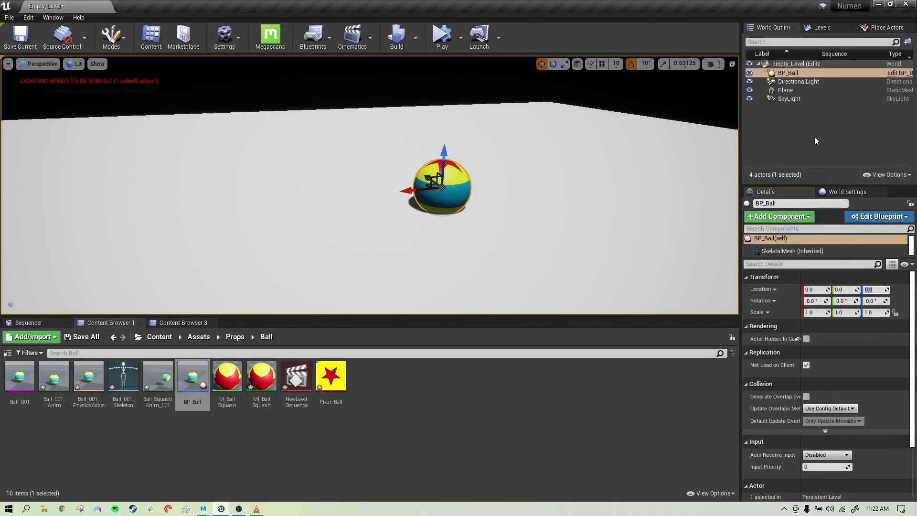
# Step: Add BP_Ball to NewLevelSequence and give it a Ball_SquashAnim_001 animation track starting at frame 0
pyautogui.click(50, 325)
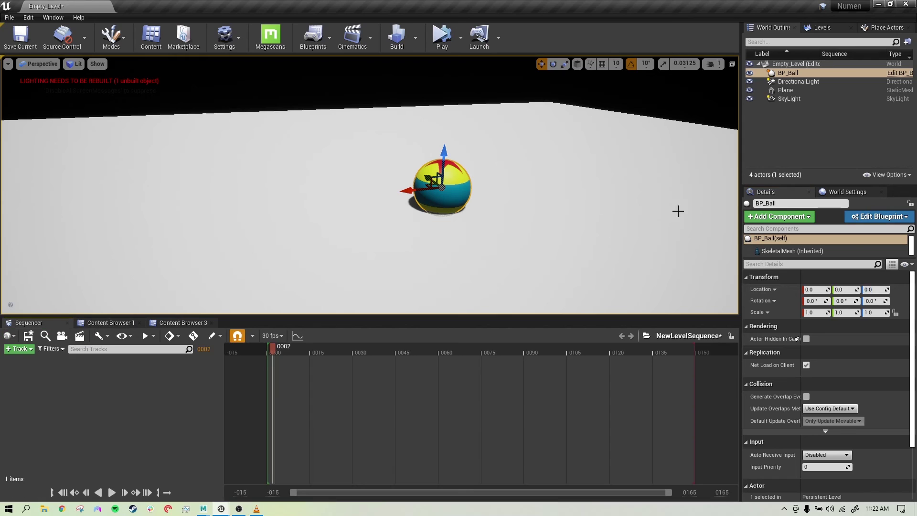
pyautogui.moveTo(793, 72); pyautogui.dragTo(58, 384)
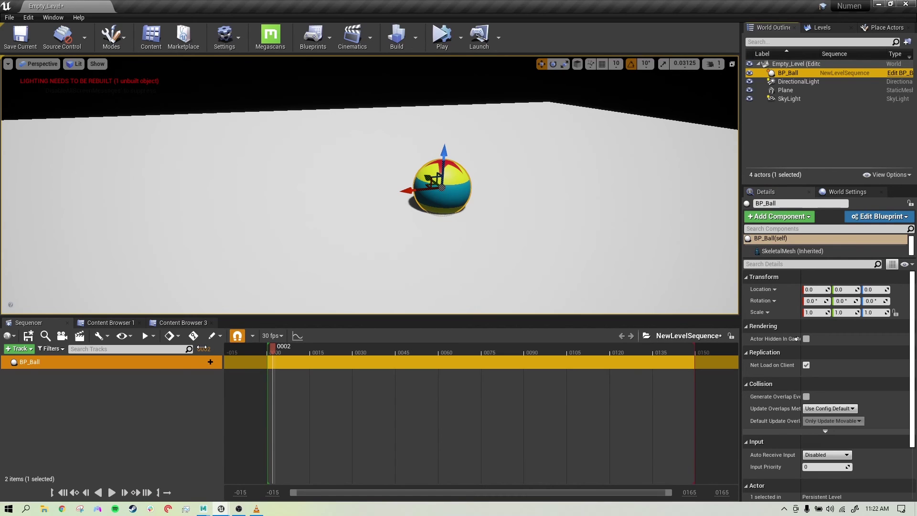
pyautogui.moveTo(207, 349); pyautogui.dragTo(206, 349)
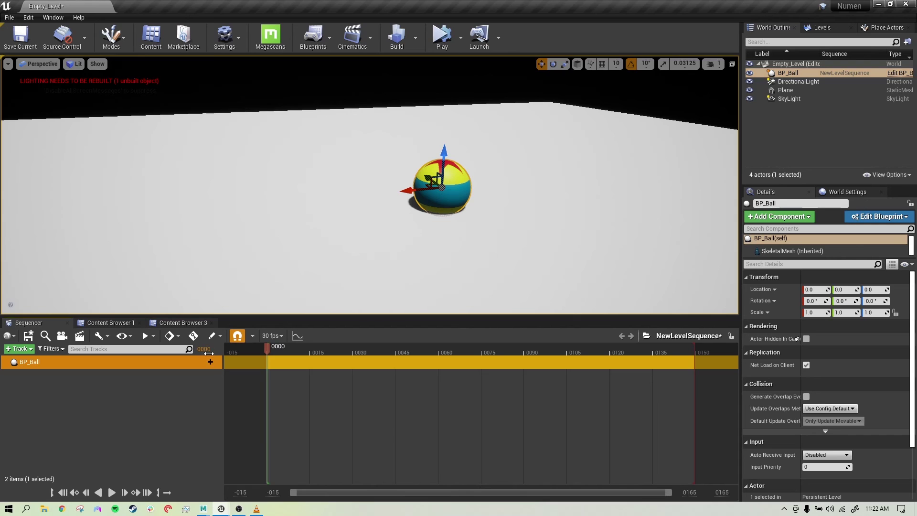
pyautogui.click(206, 362)
pyautogui.moveTo(244, 379)
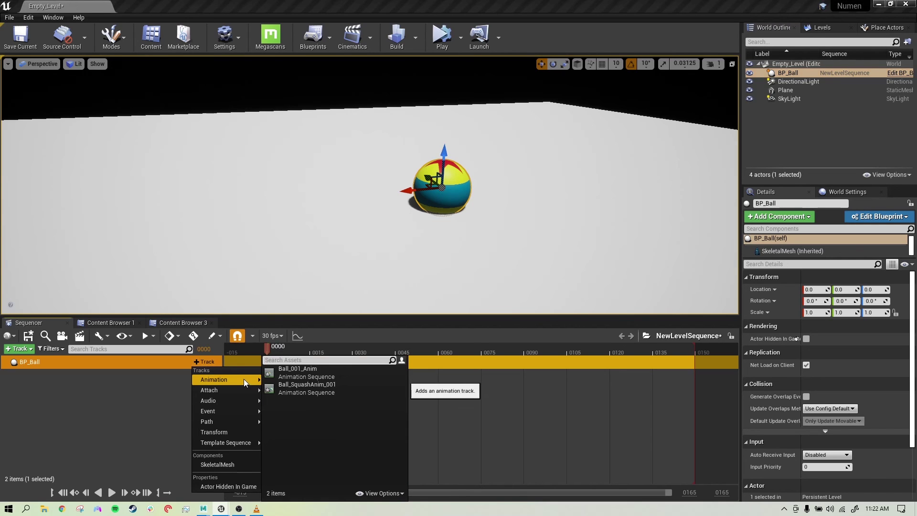
pyautogui.click(305, 388)
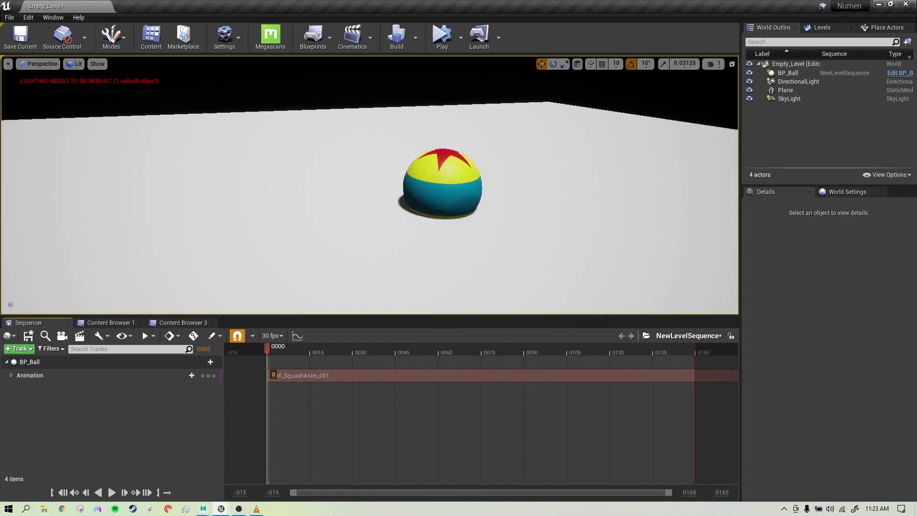
# Step: Preview the sequence in the editor, play it again while simulating the level, and scrub back to frame 1
pyautogui.press('space')
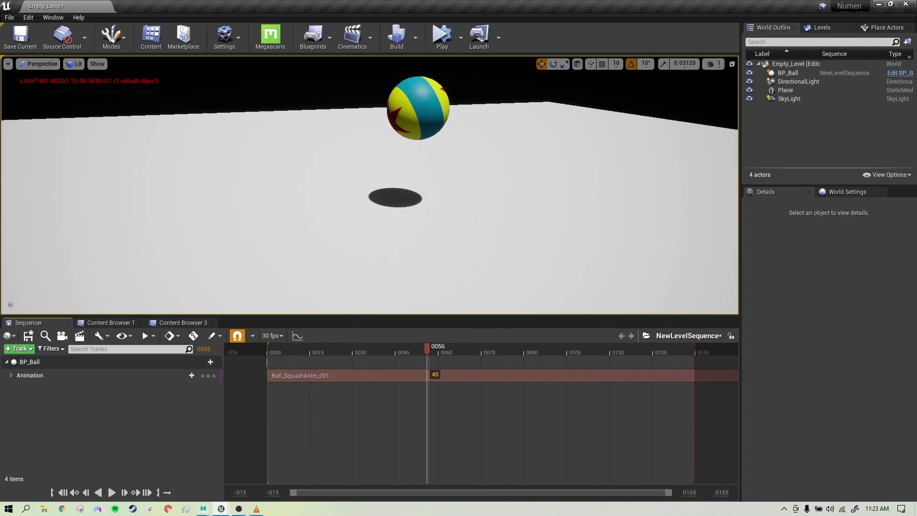
pyautogui.moveTo(518, 349); pyautogui.dragTo(267, 349)
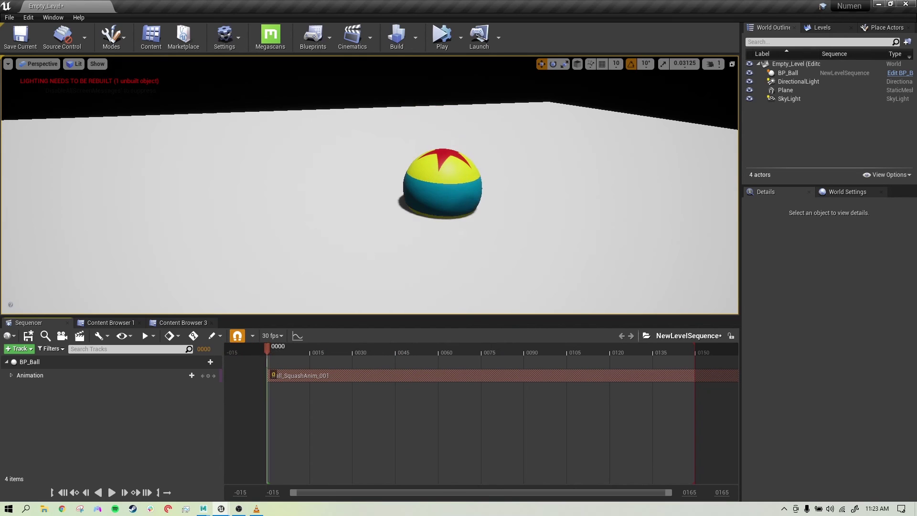
pyautogui.click(461, 38)
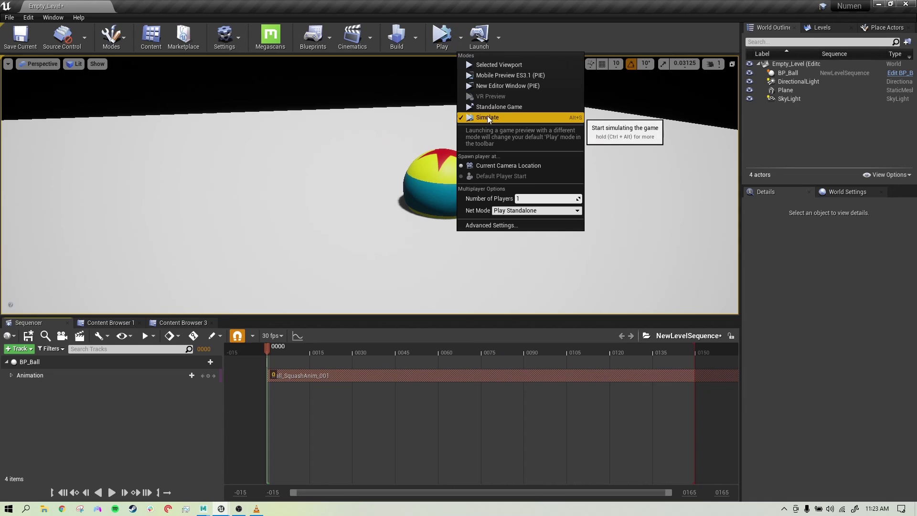
pyautogui.click(555, 37)
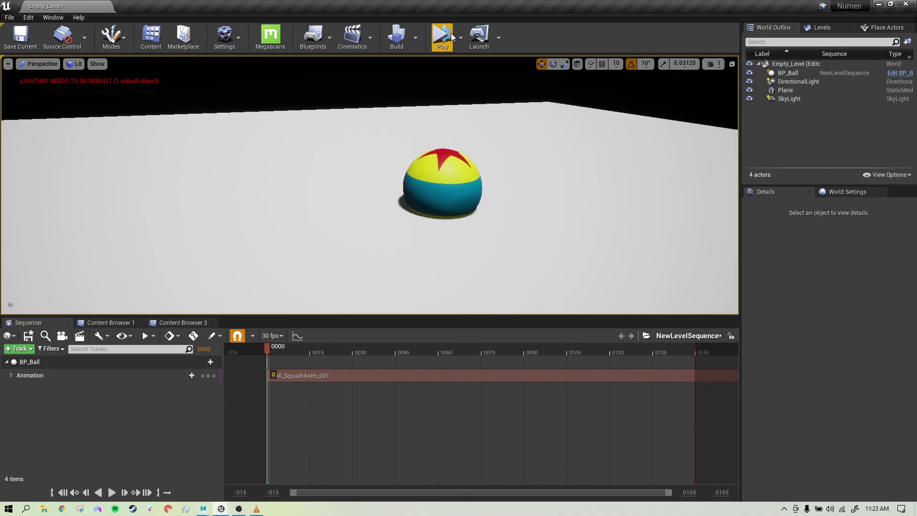
pyautogui.click(452, 37)
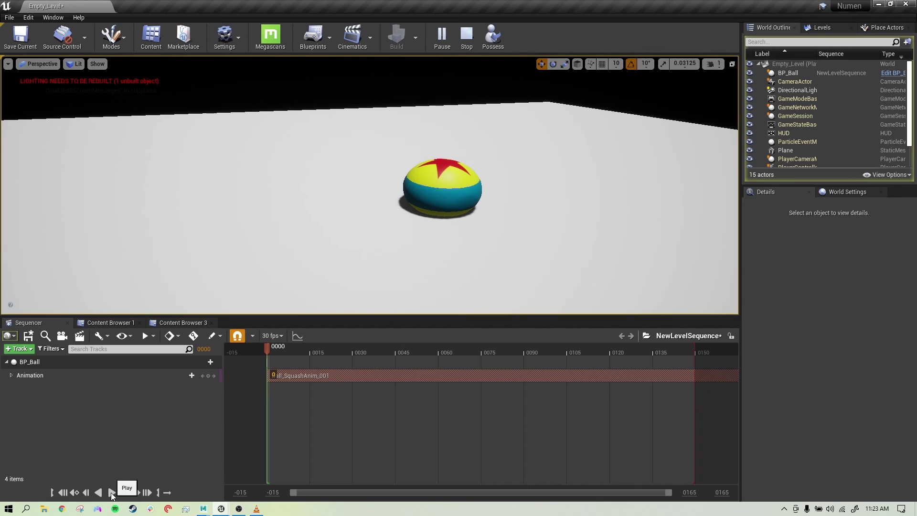
pyautogui.click(112, 492)
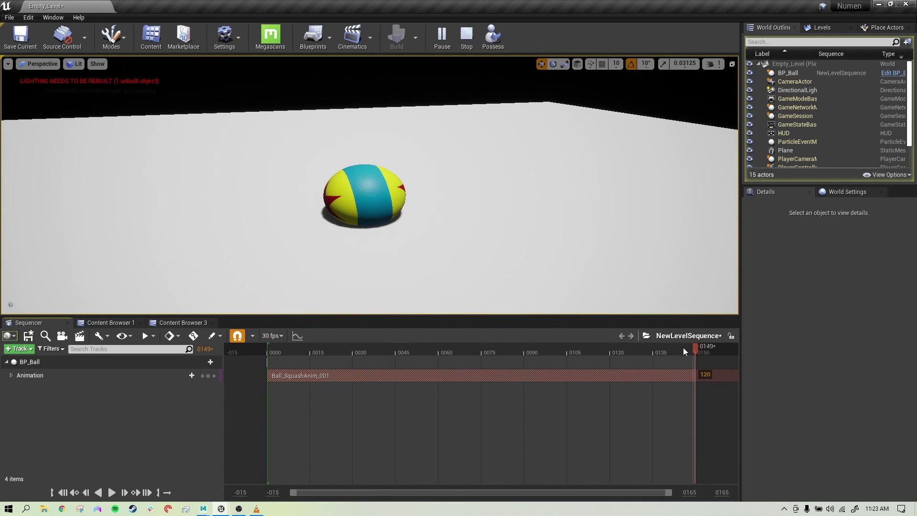
pyautogui.moveTo(672, 347); pyautogui.dragTo(271, 346)
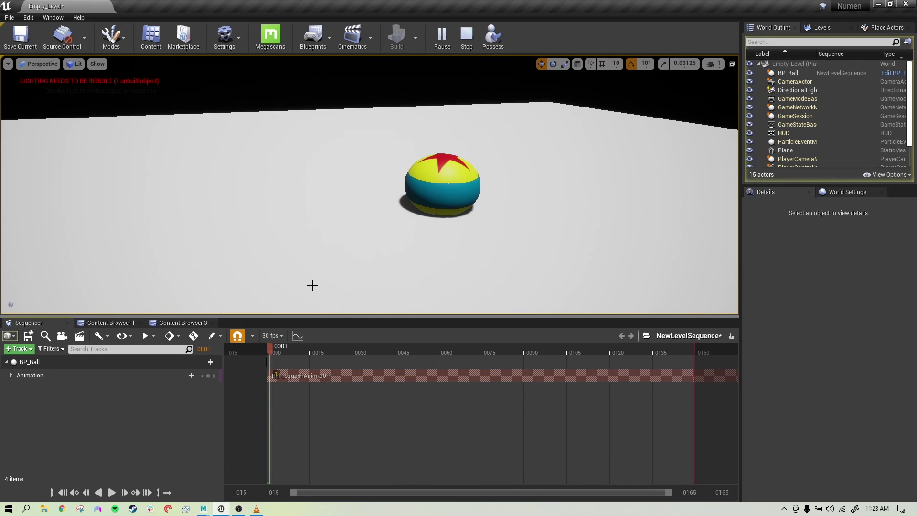
# Step: Select and frame the floor plane and try to rotate it about -30° around Y during the simulation
pyautogui.click(472, 262)
pyautogui.press('f')
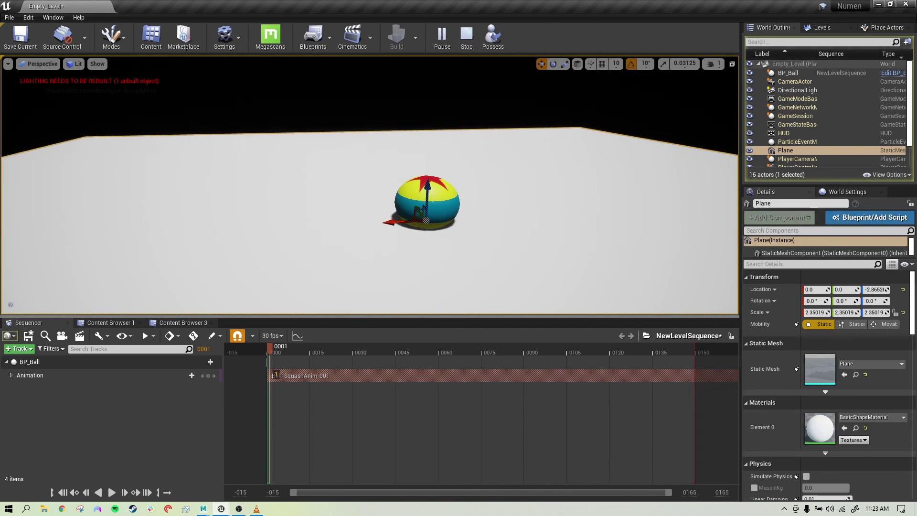
pyautogui.click(553, 63)
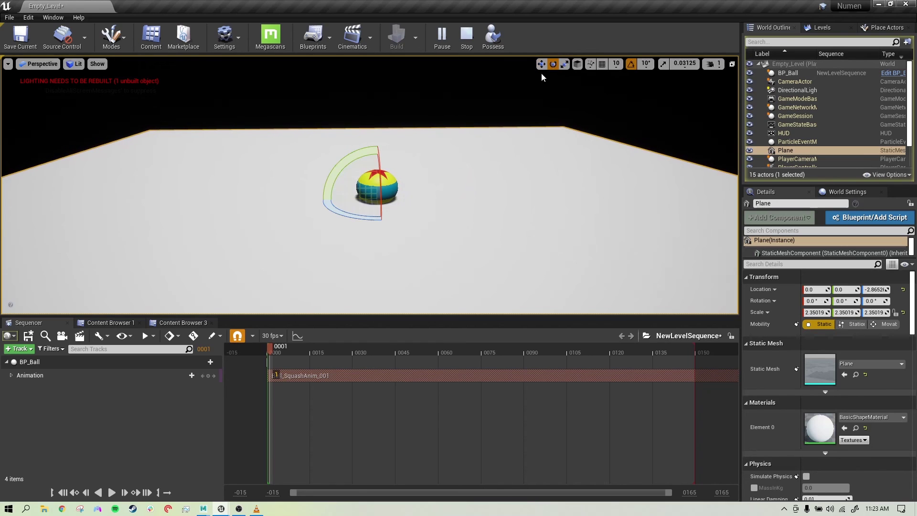
pyautogui.moveTo(340, 166); pyautogui.dragTo(365, 175)
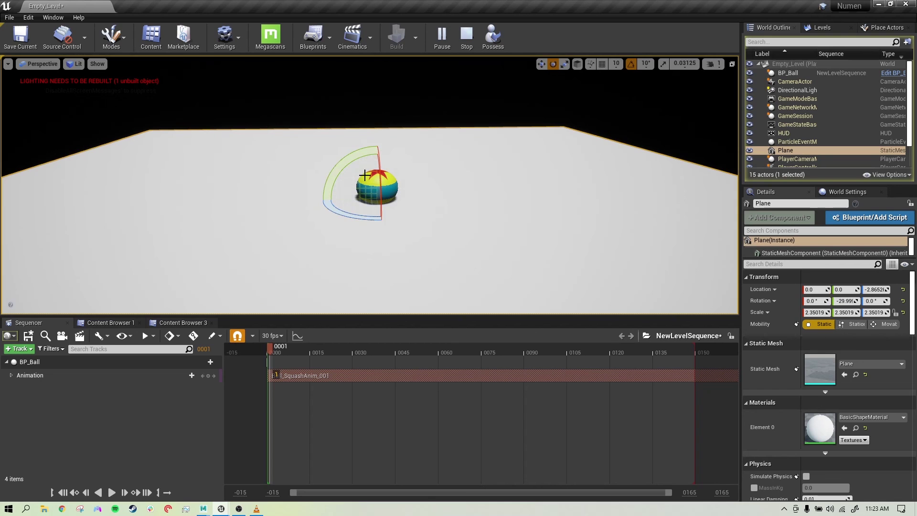
# Step: Stop the simulation and rotate the floor plane by -30° around Y in the level
pyautogui.click(466, 35)
pyautogui.click(597, 37)
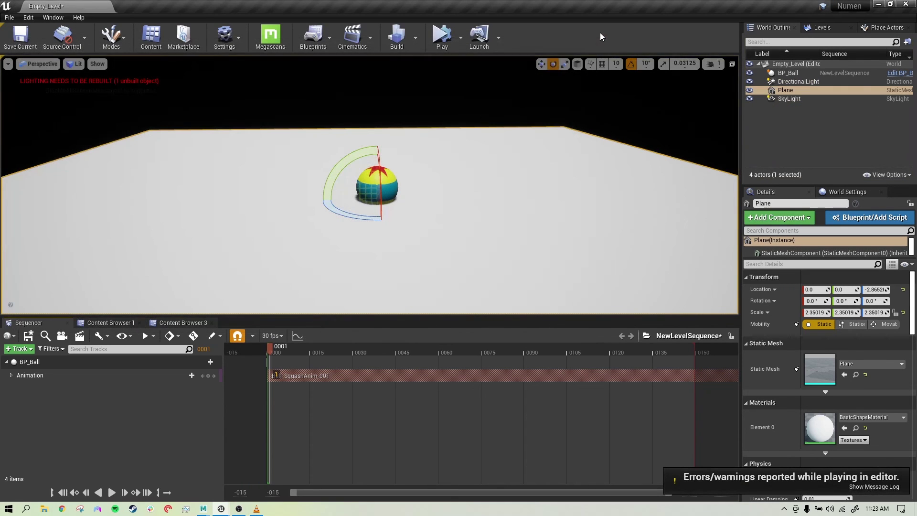
pyautogui.moveTo(340, 166); pyautogui.dragTo(330, 205)
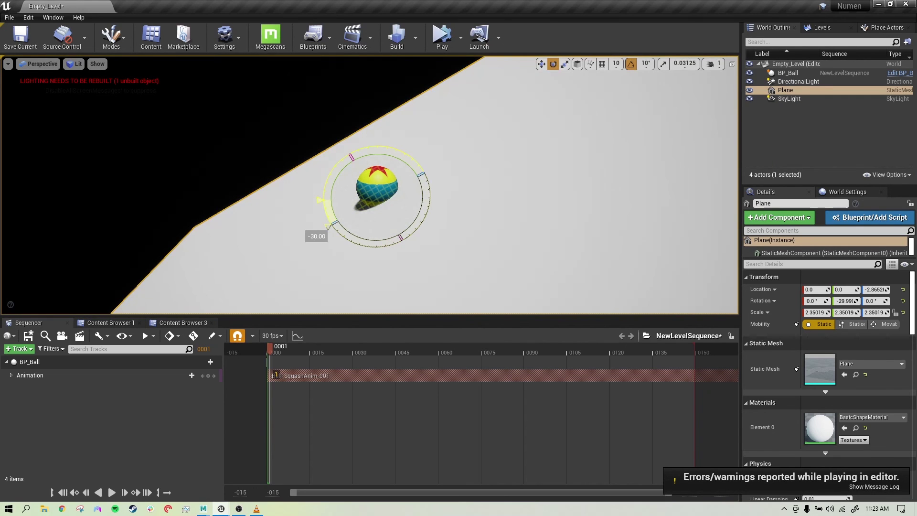
# Step: Tilt the floor plane further around Y and rotate BP_Ball by -40° around Y to match the slope
pyautogui.moveTo(330, 205); pyautogui.dragTo(326, 218)
pyautogui.click(297, 125)
pyautogui.click(381, 184)
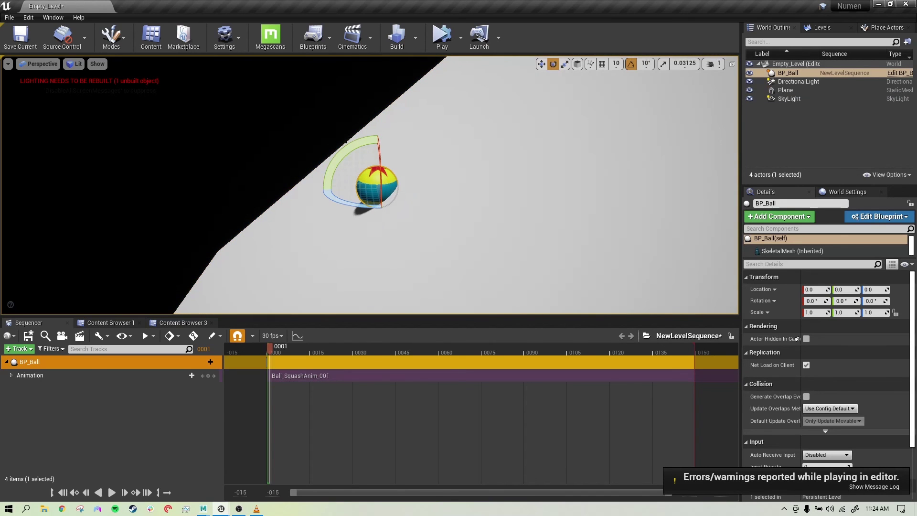
pyautogui.moveTo(349, 153); pyautogui.dragTo(333, 223)
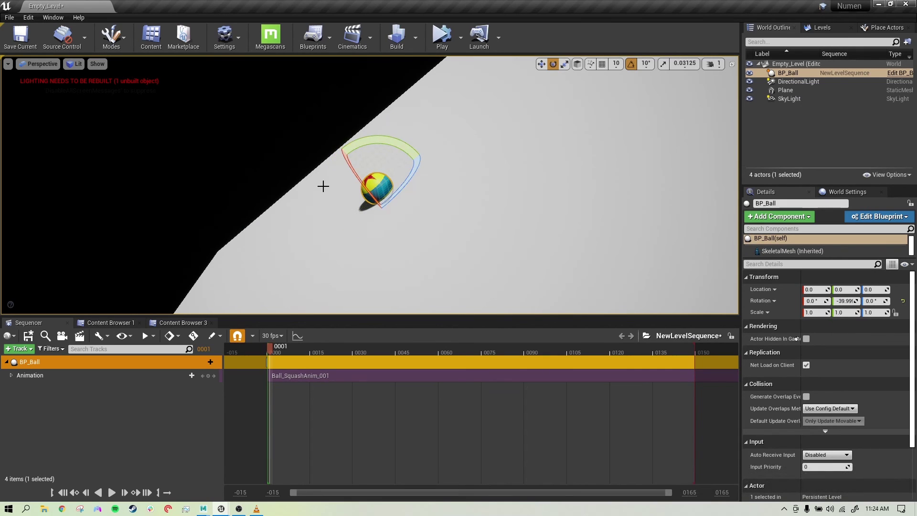
# Step: Simulate the level and play NewLevelSequence to check the ball's squash animation on the tilted floor
pyautogui.click(139, 431)
pyautogui.click(441, 41)
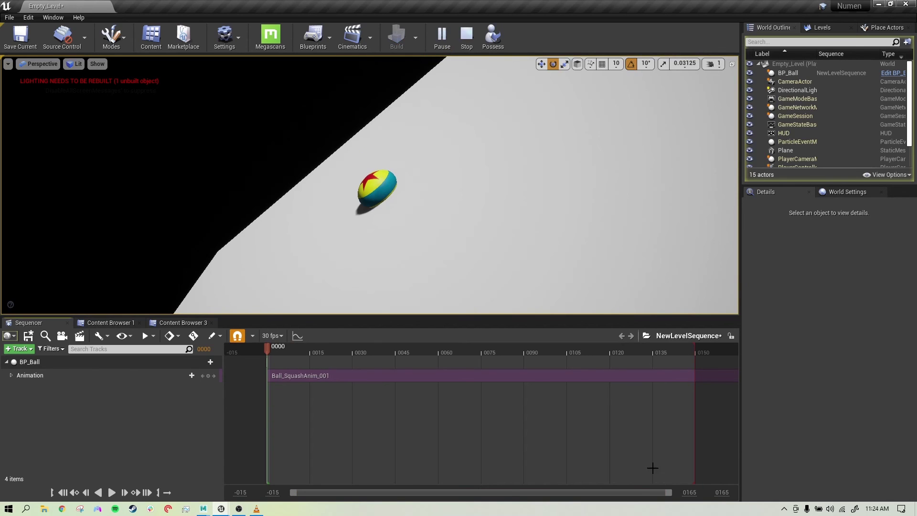
pyautogui.click(111, 492)
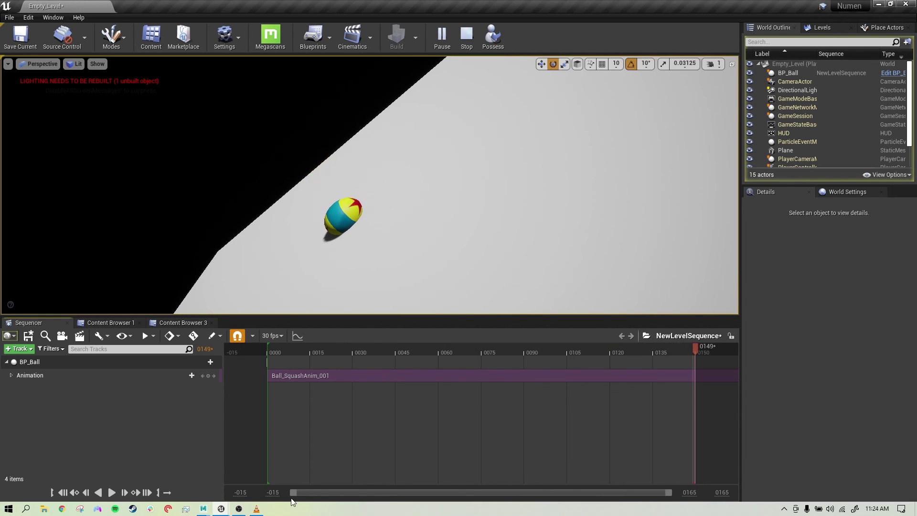
# Step: Set the sequence display rate to 24 fps (film) and end its playback range at frame 400, where the animation clip ends
pyautogui.moveTo(690, 492); pyautogui.dragTo(879, 492)
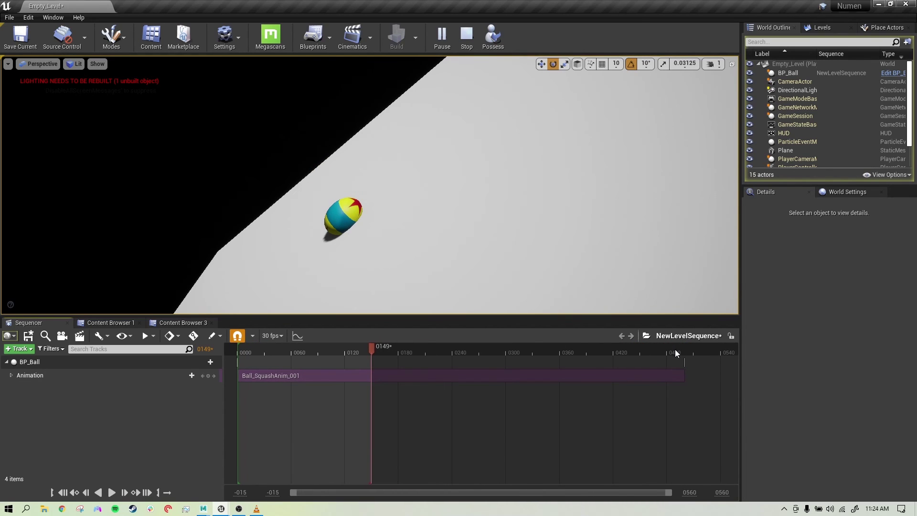
pyautogui.click(281, 336)
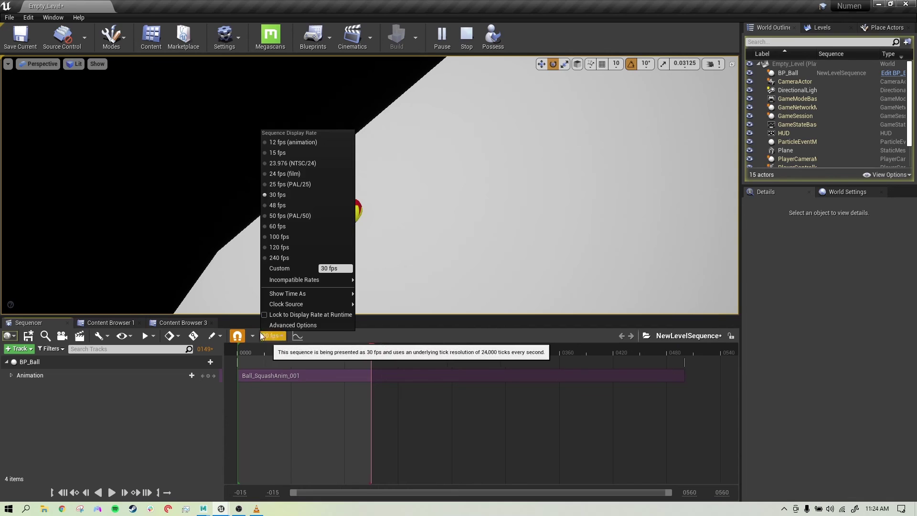
pyautogui.click(282, 171)
pyautogui.click(682, 347)
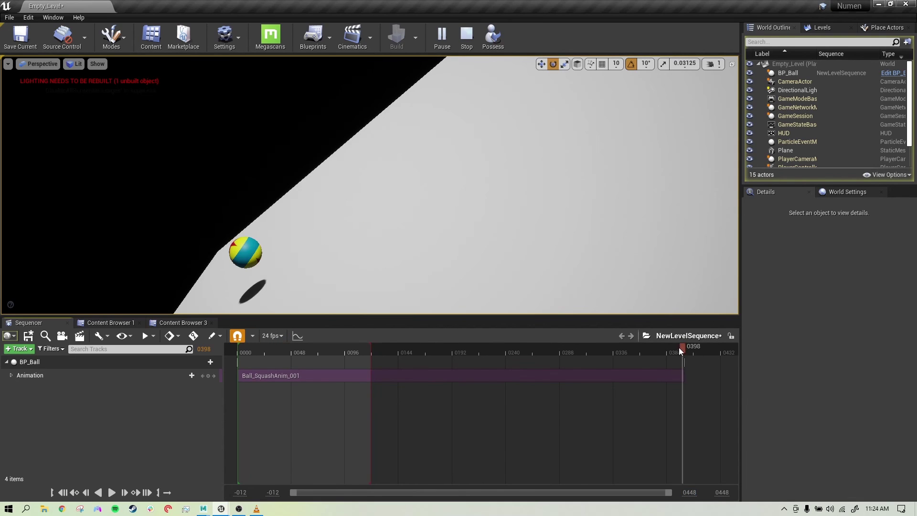
pyautogui.moveTo(681, 347); pyautogui.dragTo(684, 347)
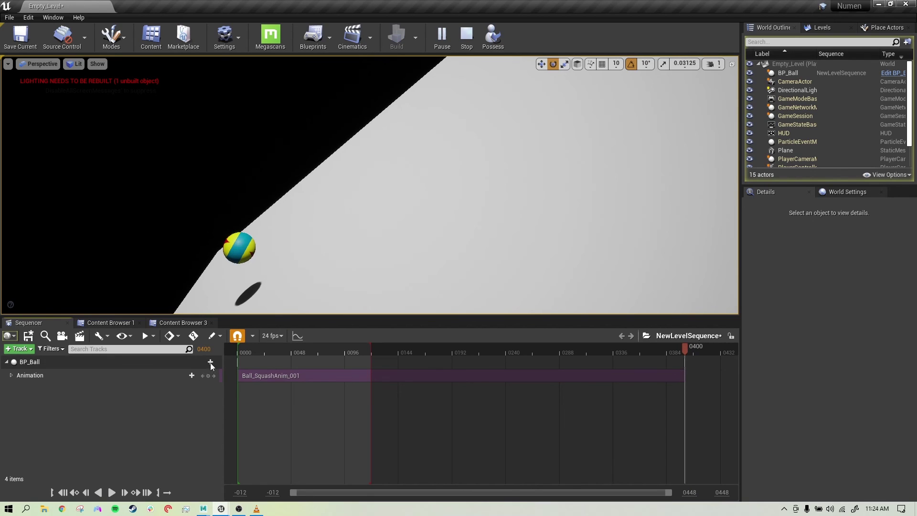
pyautogui.click(157, 492)
# Step: Play the full-length sequence from frame 1 and scrub back to frame 27 to examine the ball's squash
pyautogui.moveTo(349, 346); pyautogui.dragTo(239, 354)
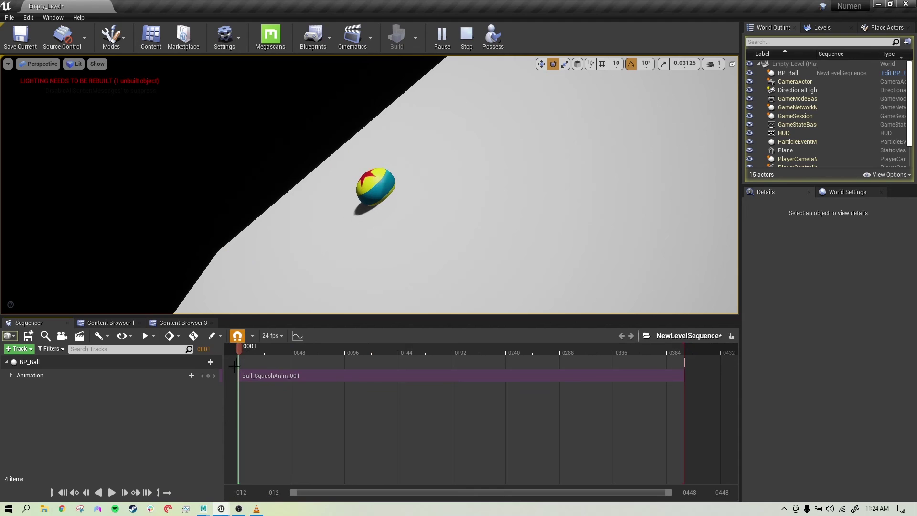
pyautogui.click(113, 494)
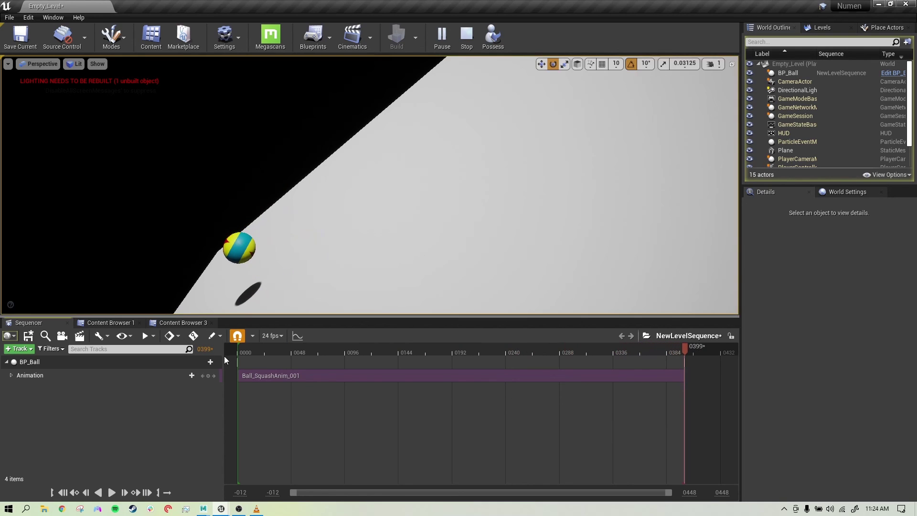
pyautogui.click(321, 348)
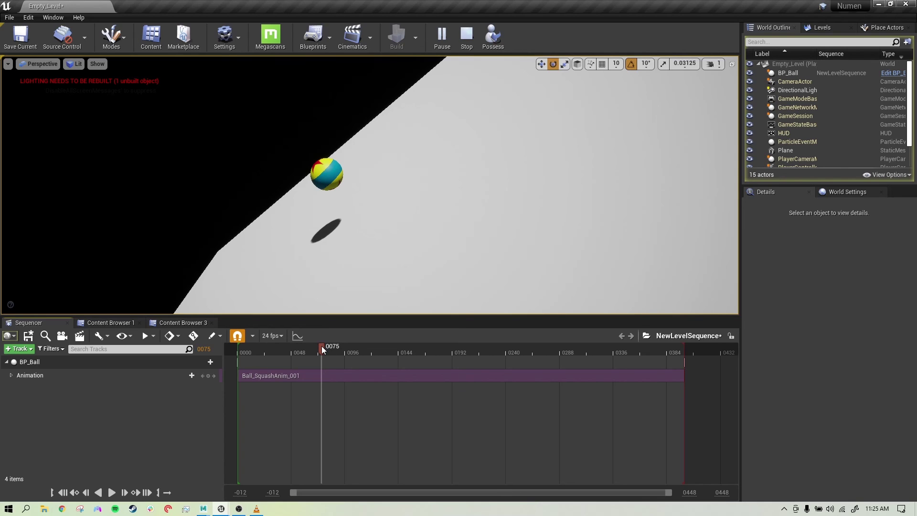
pyautogui.moveTo(329, 350); pyautogui.dragTo(268, 369)
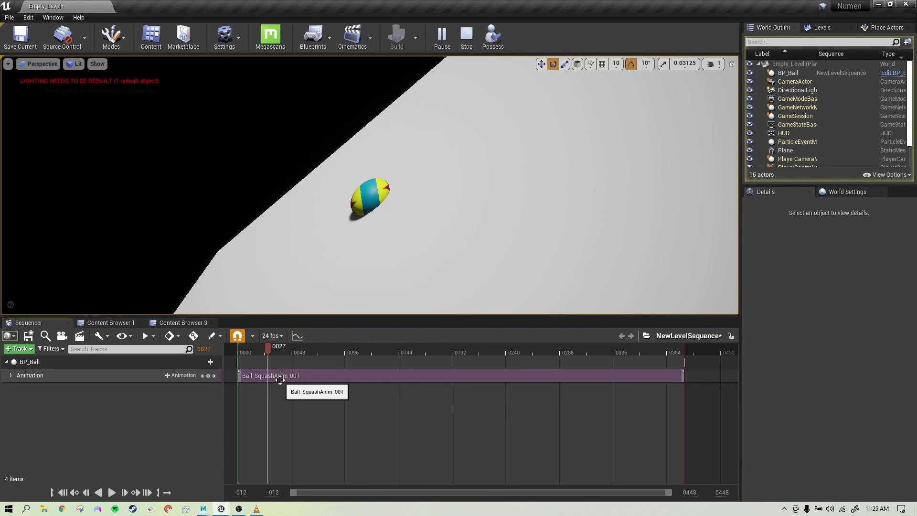